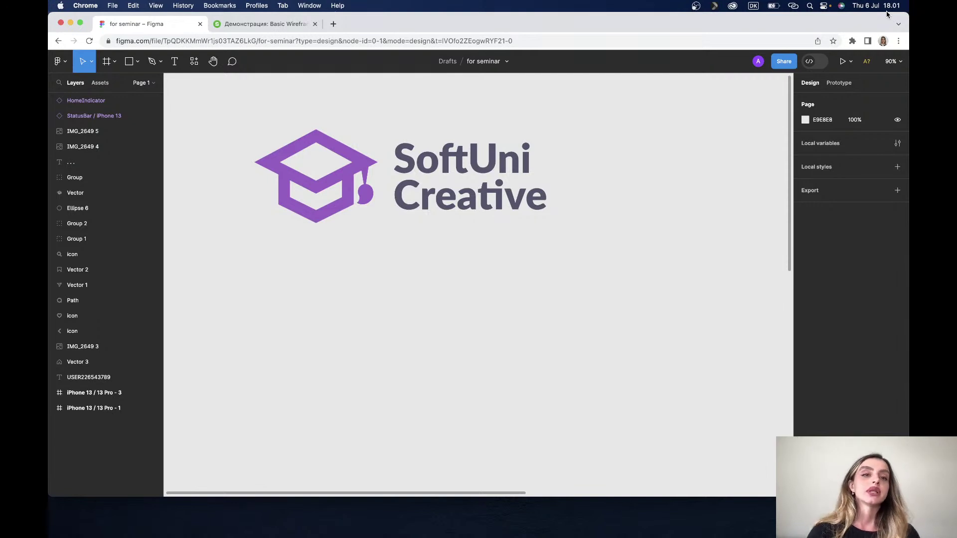
Step: Adjust screen brightness and briefly select then deselect the SoftUni Creative logo text
{"action": "key", "text": "XF86MonBrightnessDown"}
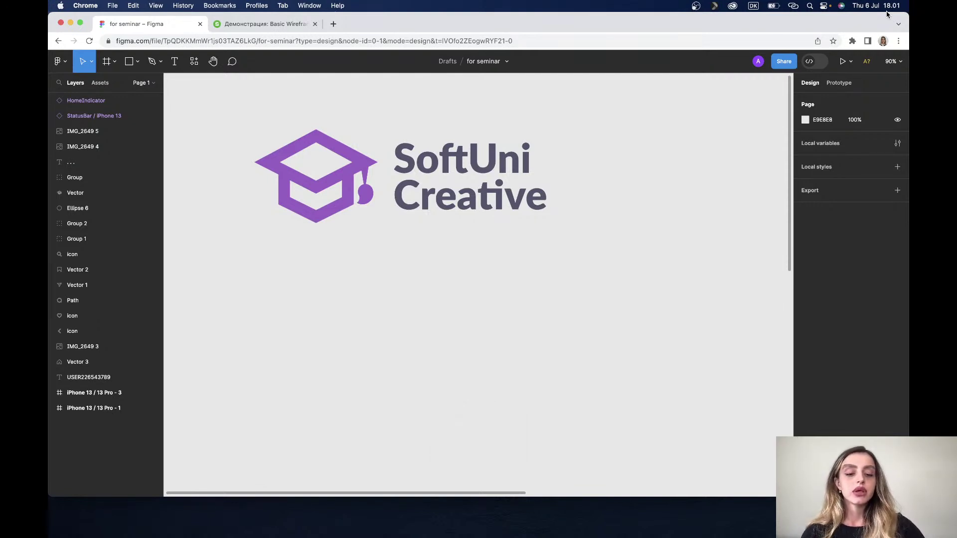
{"action": "key", "text": "XF86MonBrightnessUp"}
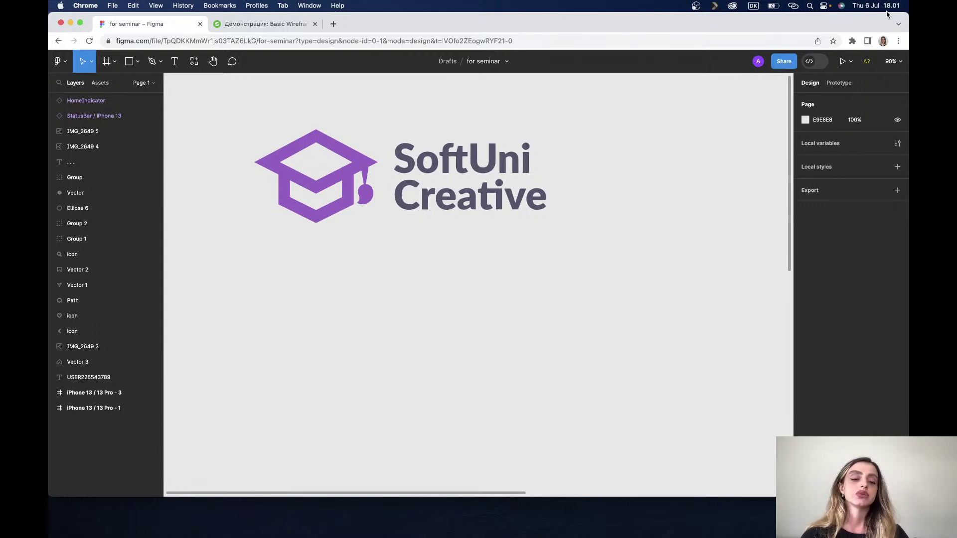
{"action": "key", "text": "XF86MonBrightnessUp"}
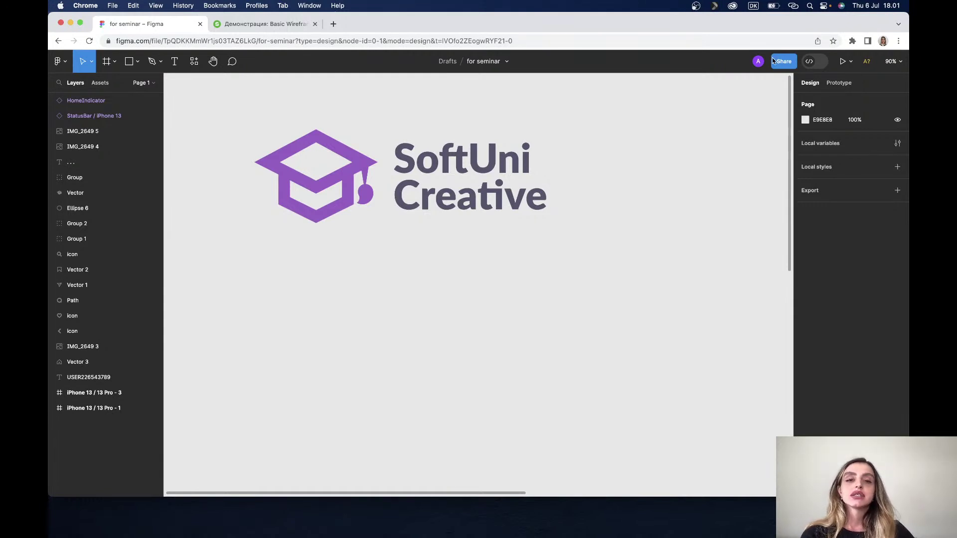
{"action": "left_click", "coordinate": [757, 64]}
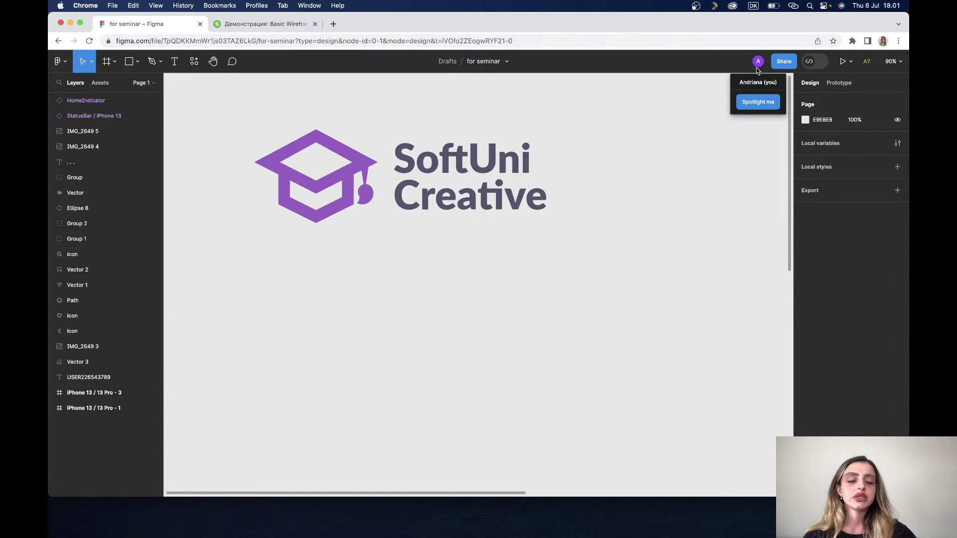
{"action": "key", "text": "F1"}
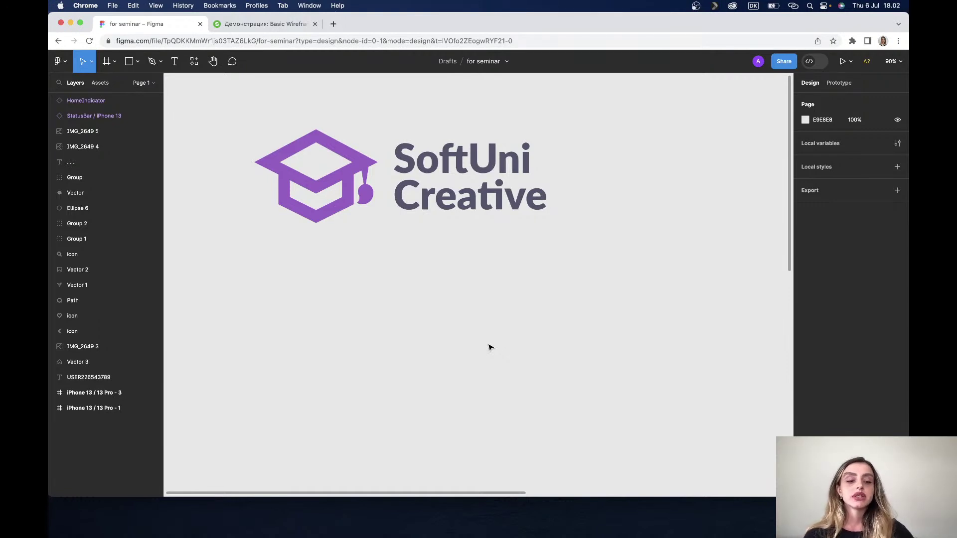
{"action": "key", "text": "F1"}
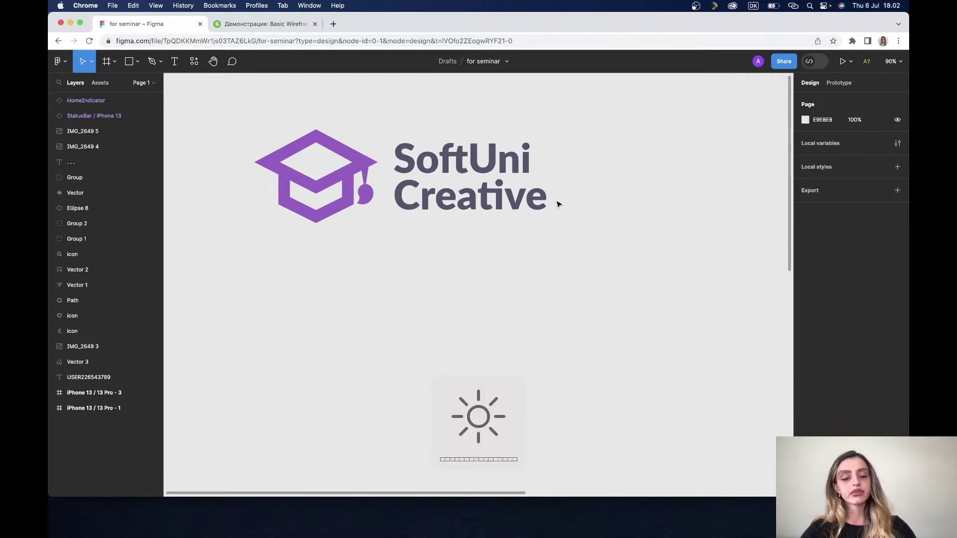
{"action": "left_click", "coordinate": [420, 190]}
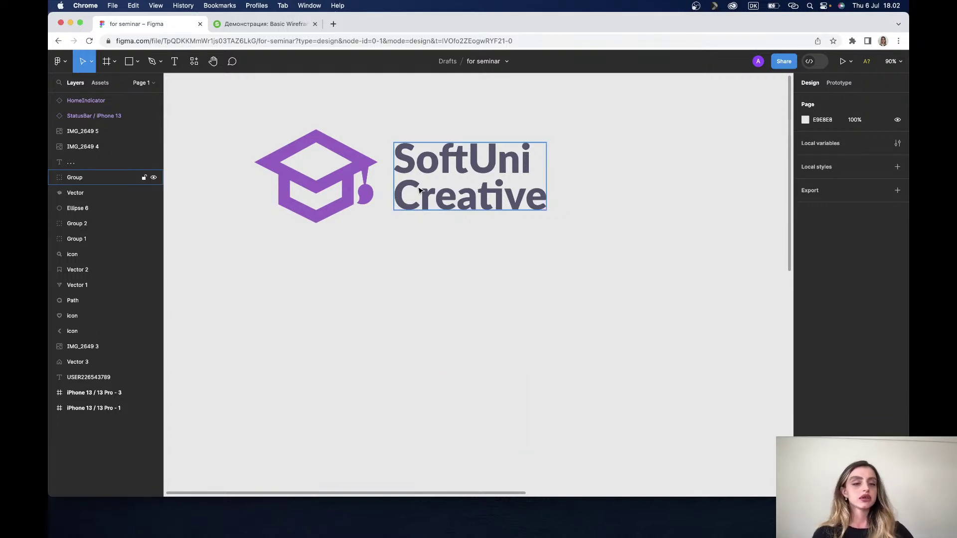
{"action": "left_click", "coordinate": [593, 76]}
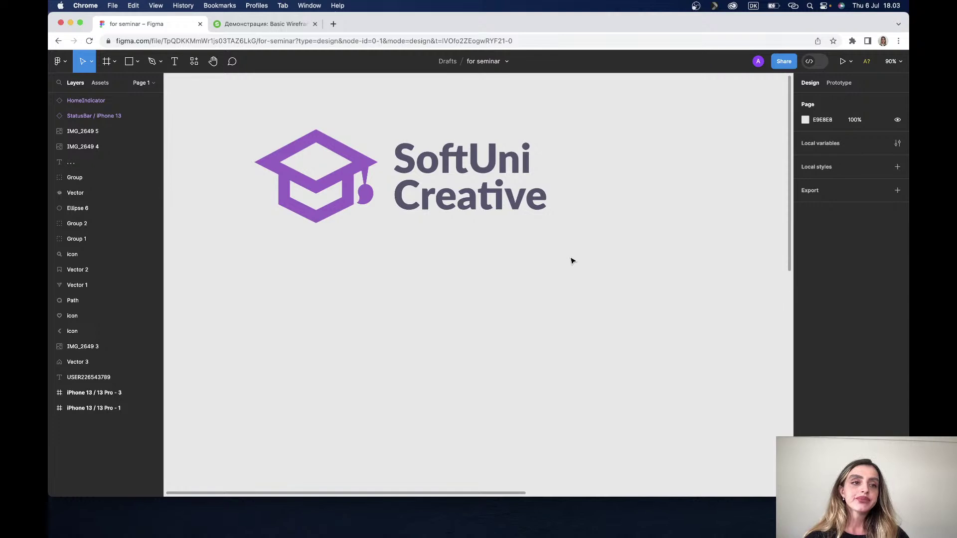
Step: Pan and zoom the canvas until the iPhone latte post mockup is fully visible at about 88%
{"action": "scroll", "coordinate": [572, 261], "scroll_direction": "down", "scroll_amount": 3}
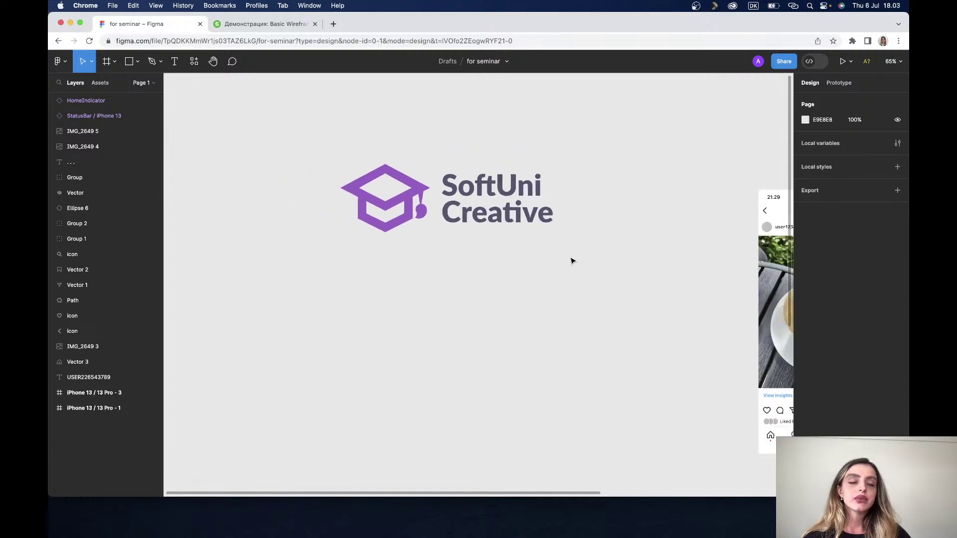
{"action": "scroll", "coordinate": [572, 260], "scroll_direction": "right", "scroll_amount": 3}
{"action": "scroll", "coordinate": [571, 261], "scroll_direction": "right", "scroll_amount": 2}
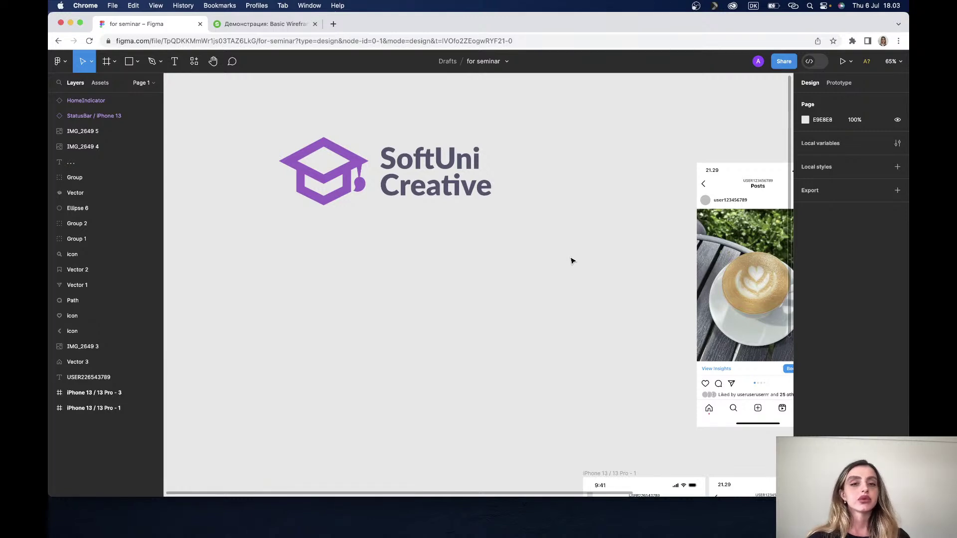
{"action": "scroll", "coordinate": [571, 261], "scroll_direction": "right", "scroll_amount": 2}
{"action": "scroll", "coordinate": [572, 260], "scroll_direction": "right", "scroll_amount": 2}
{"action": "scroll", "coordinate": [572, 260], "scroll_direction": "up", "scroll_amount": 3}
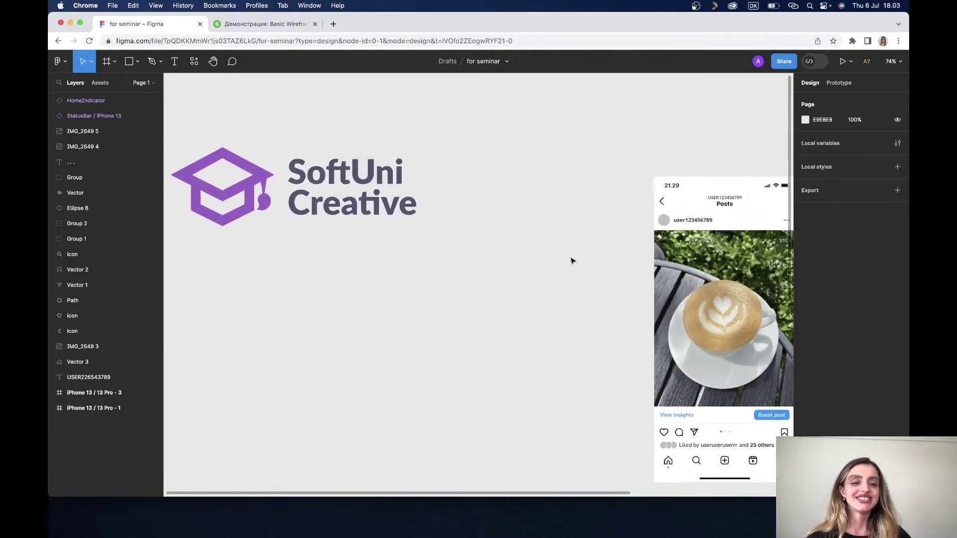
{"action": "scroll", "coordinate": [572, 261], "scroll_direction": "up", "scroll_amount": 2}
{"action": "scroll", "coordinate": [572, 260], "scroll_direction": "right", "scroll_amount": 3}
{"action": "scroll", "coordinate": [572, 261], "scroll_direction": "down", "scroll_amount": 1}
{"action": "scroll", "coordinate": [571, 261], "scroll_direction": "down", "scroll_amount": 1}
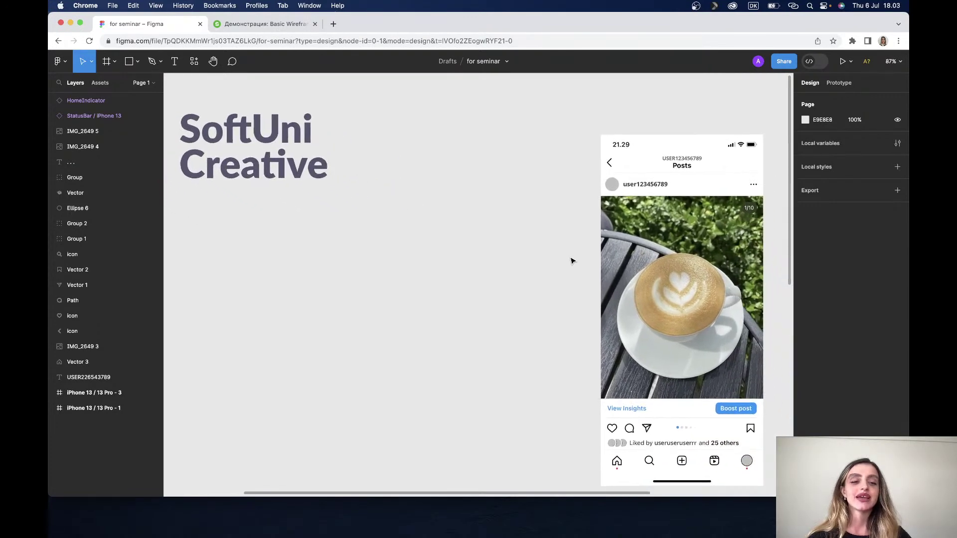
{"action": "scroll", "coordinate": [571, 261], "scroll_direction": "down", "scroll_amount": 1}
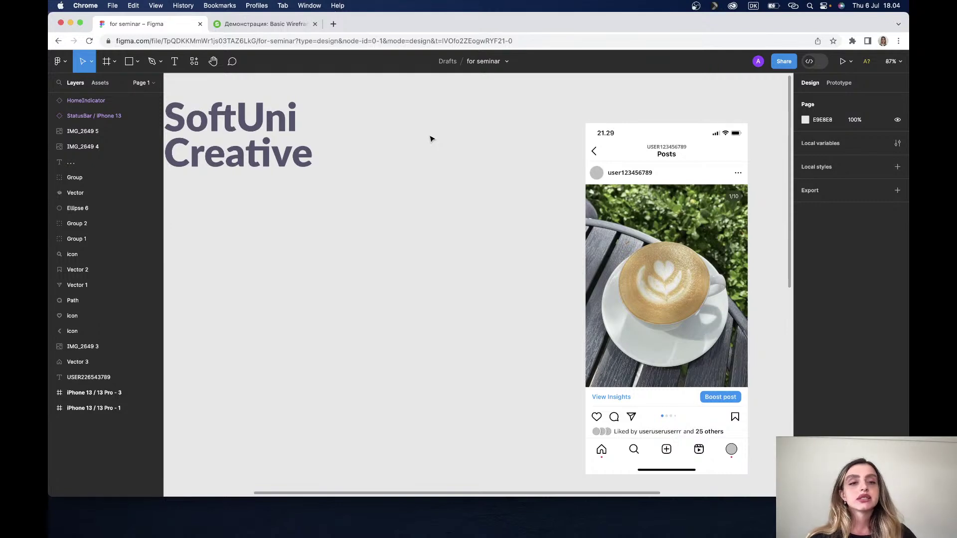
{"action": "scroll", "coordinate": [431, 139], "scroll_direction": "right", "scroll_amount": 5}
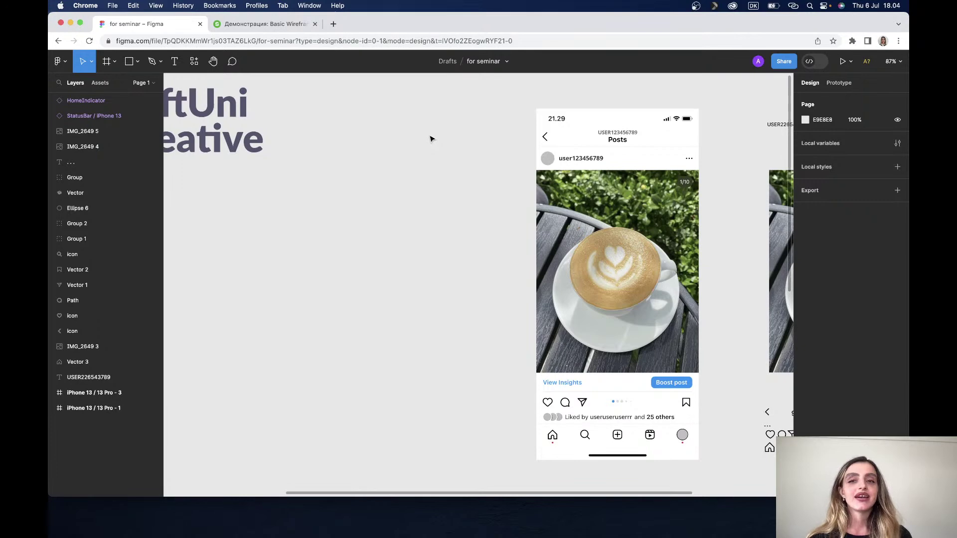
{"action": "scroll", "coordinate": [477, 142], "scroll_direction": "up", "scroll_amount": 3, "text": "ctrl"}
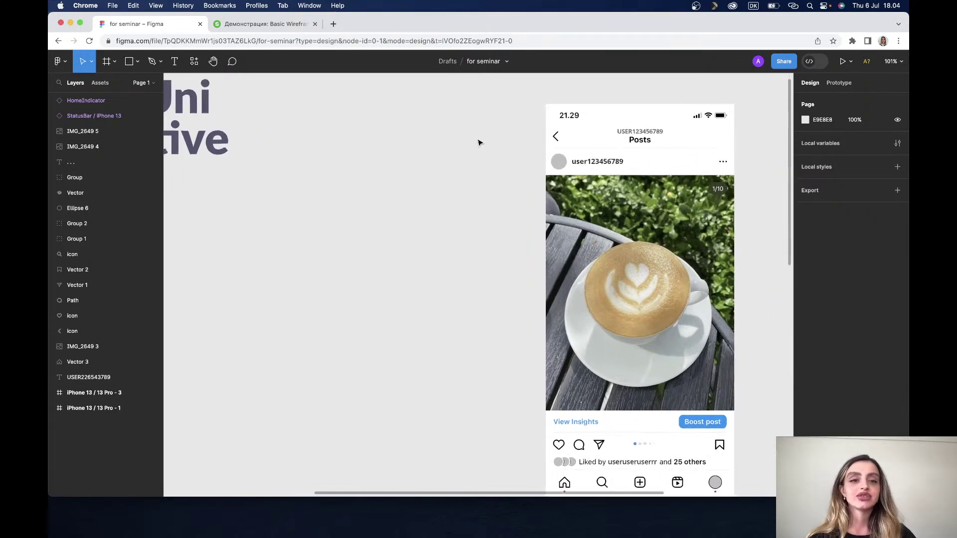
{"action": "scroll", "coordinate": [477, 142], "scroll_direction": "down", "scroll_amount": 3, "text": "ctrl"}
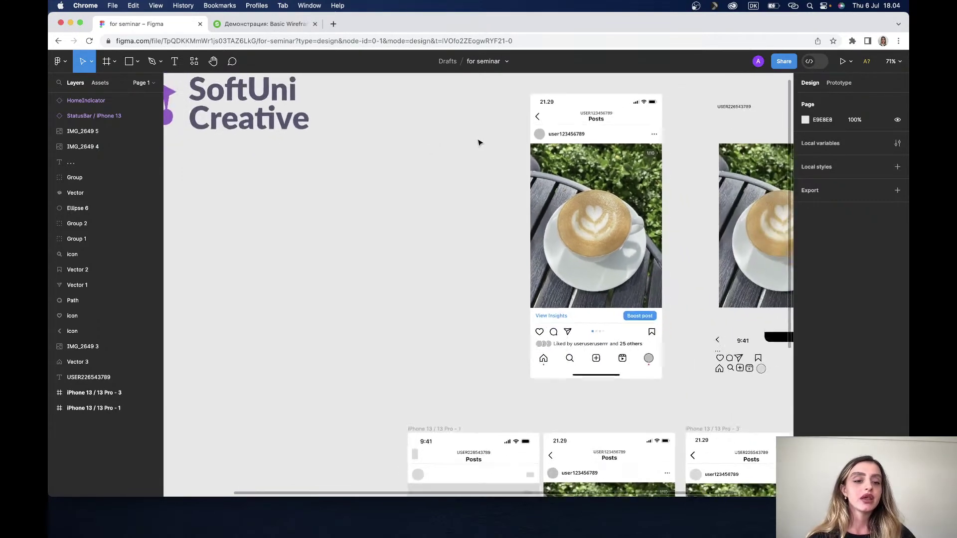
{"action": "scroll", "coordinate": [477, 142], "scroll_direction": "up", "scroll_amount": 2, "text": "ctrl"}
{"action": "scroll", "coordinate": [477, 142], "scroll_direction": "up", "scroll_amount": 2, "text": "ctrl"}
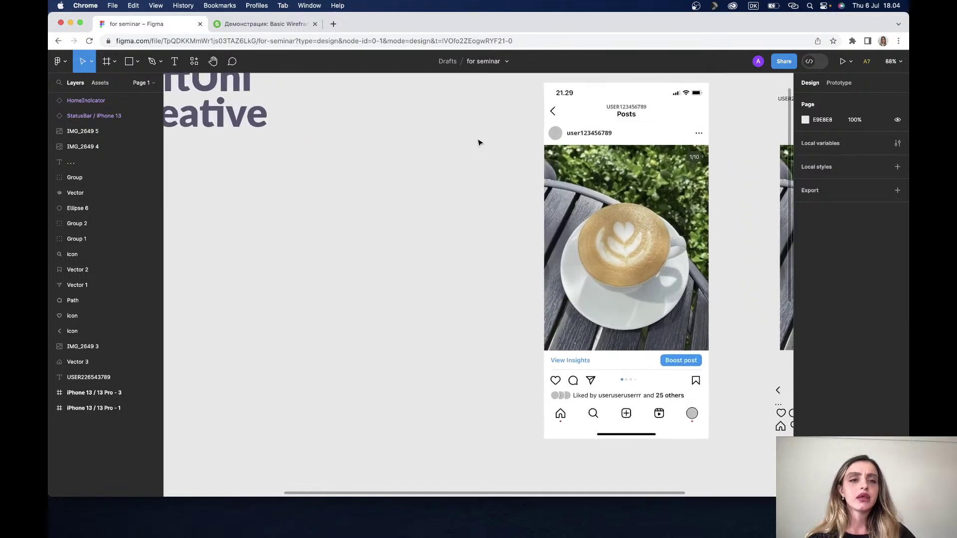
{"action": "scroll", "coordinate": [477, 142], "scroll_direction": "up", "scroll_amount": 2}
{"action": "scroll", "coordinate": [477, 143], "scroll_direction": "left", "scroll_amount": 2}
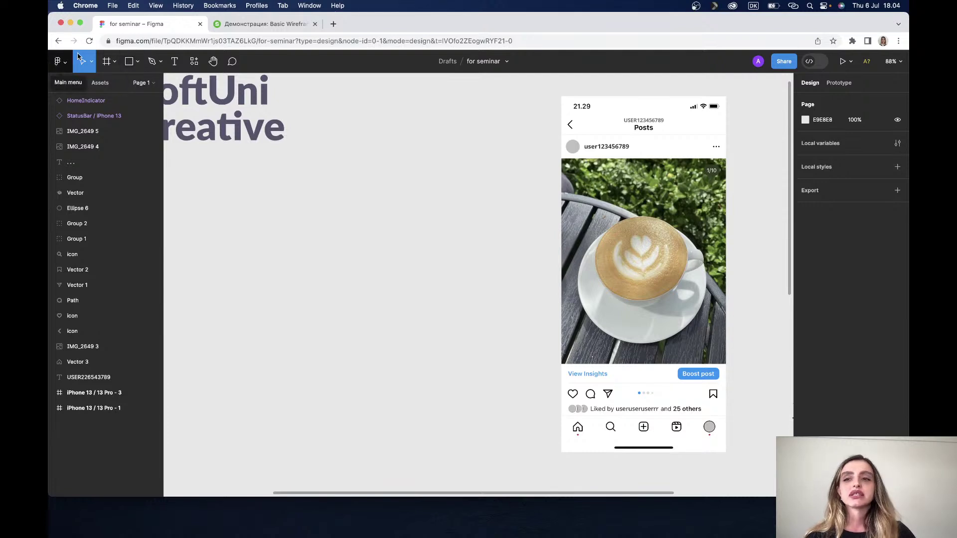
Step: Add an iPhone 13 Pro Max frame beside the first mockup, then delete it
{"action": "left_click", "coordinate": [106, 61]}
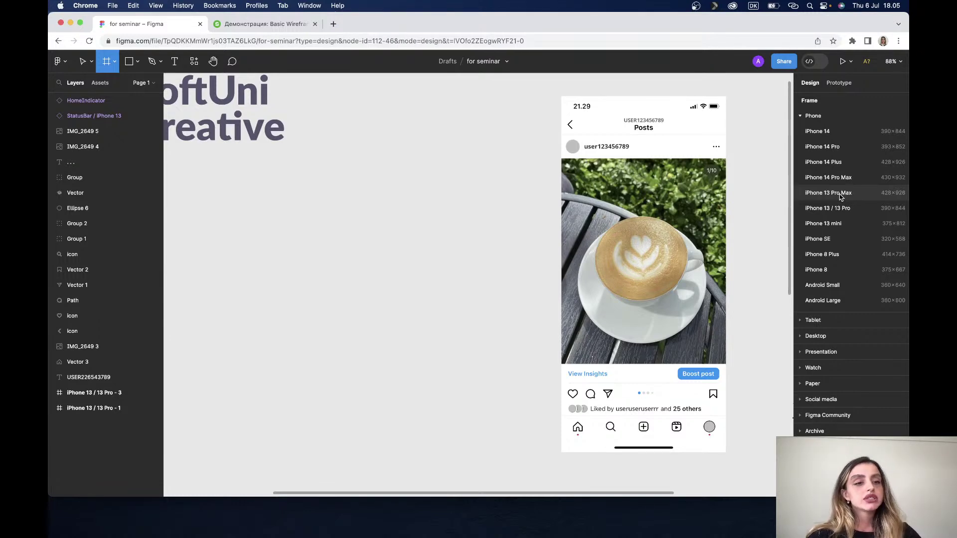
{"action": "left_click", "coordinate": [839, 193]}
{"action": "left_click_drag", "start_coordinate": [710, 217], "coordinate": [351, 202]}
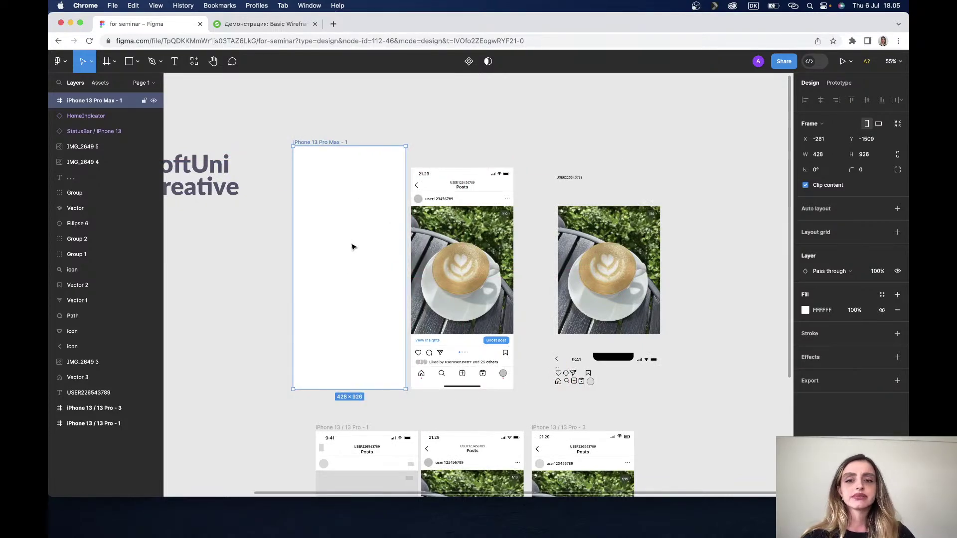
{"action": "key", "text": "Delete"}
Step: Create a 390×844 iPhone 13 / 13 Pro frame and place it left of the post mockup
{"action": "left_click", "coordinate": [114, 61]}
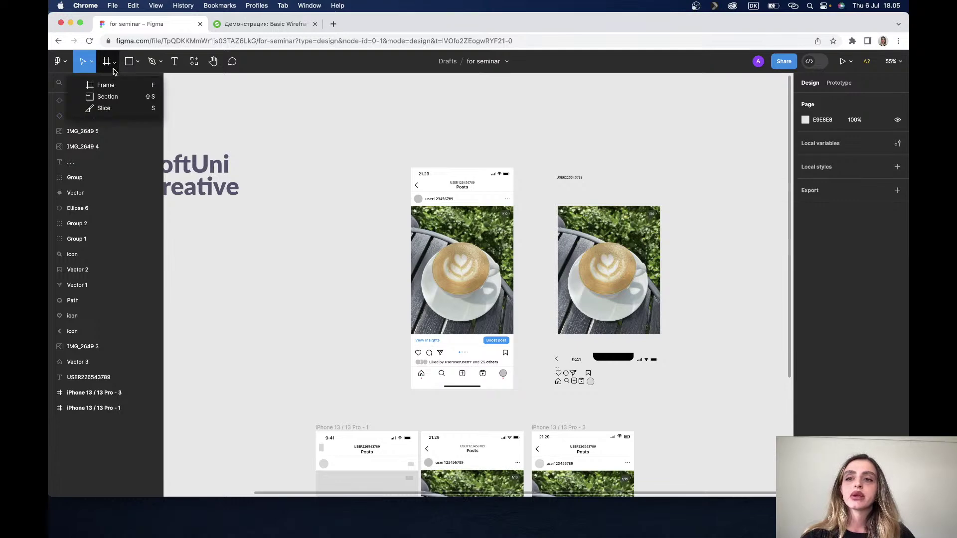
{"action": "left_click", "coordinate": [106, 85]}
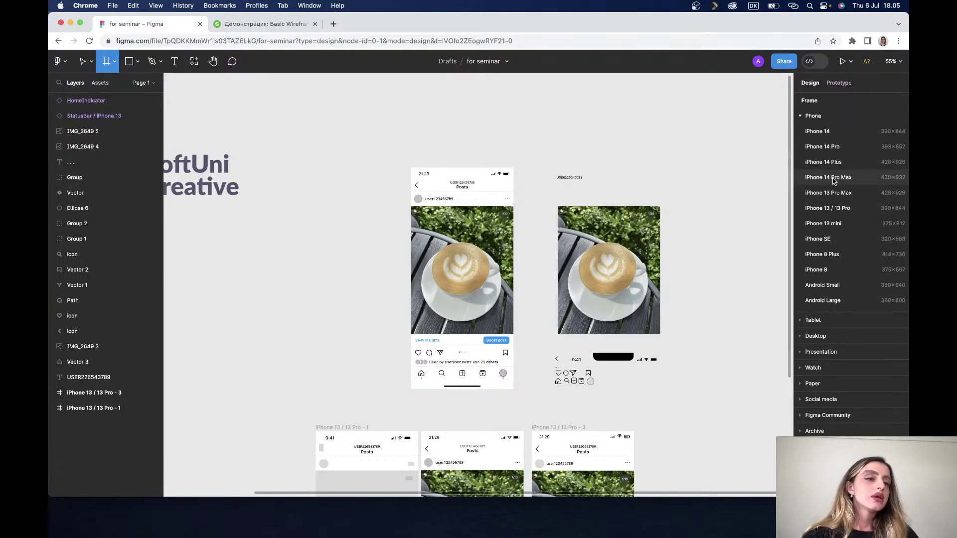
{"action": "left_click", "coordinate": [827, 208]}
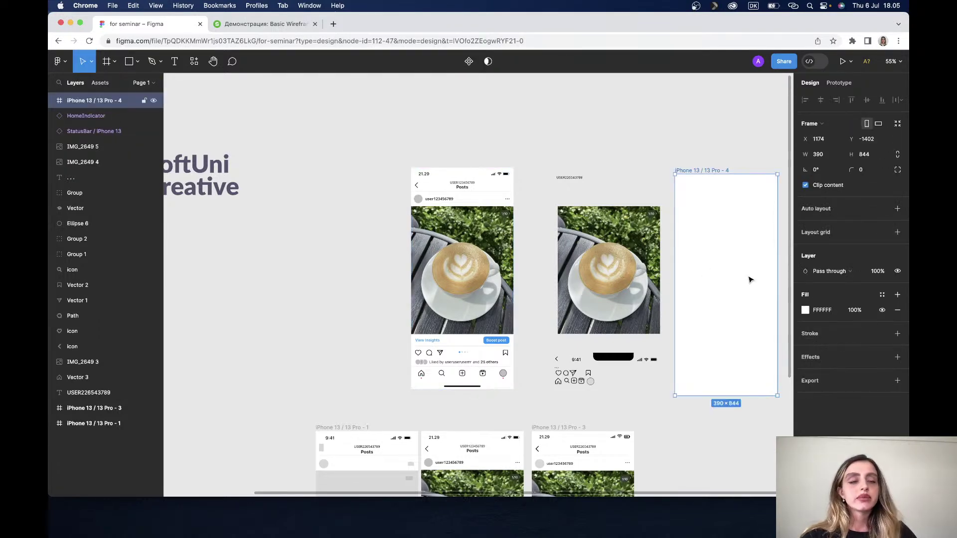
{"action": "mouse_move", "coordinate": [743, 277]}
{"action": "left_mouse_down"}
{"action": "mouse_move", "coordinate": [377, 262]}
{"action": "mouse_move", "coordinate": [371, 270]}
{"action": "left_mouse_up"}
Step: Zoom in on the blank frame left of the latte mockup and deselect it
{"action": "scroll", "coordinate": [371, 271], "scroll_direction": "up", "scroll_amount": 3}
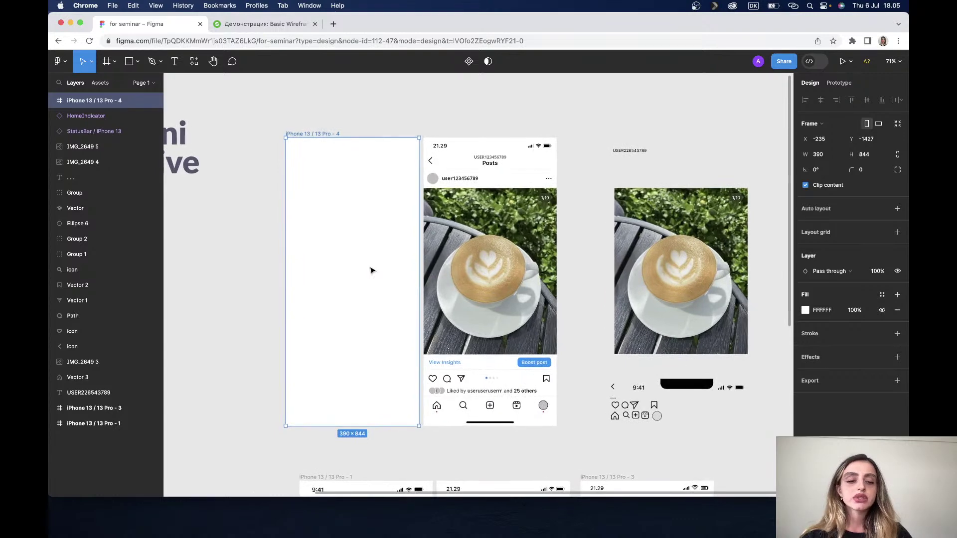
{"action": "scroll", "coordinate": [371, 270], "scroll_direction": "left", "scroll_amount": 3}
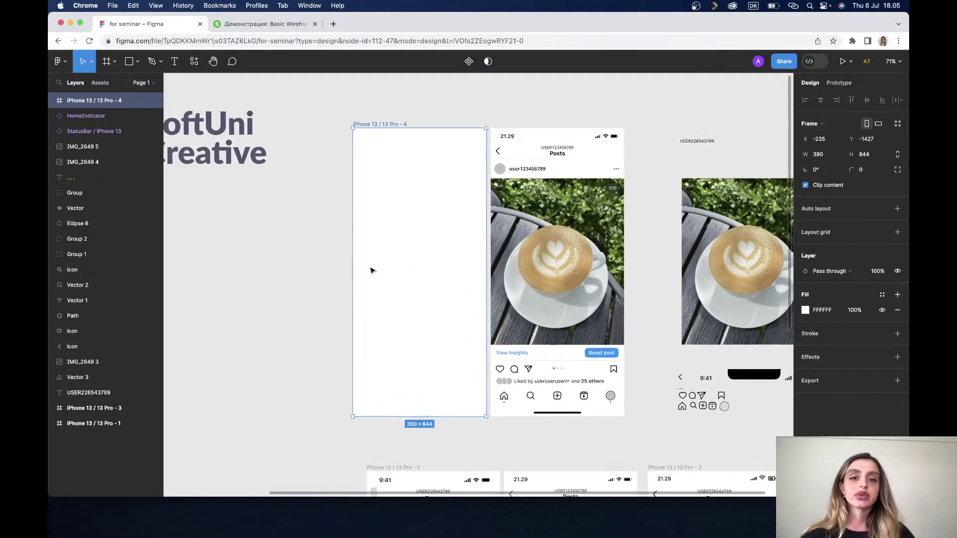
{"action": "scroll", "coordinate": [371, 270], "scroll_direction": "up", "scroll_amount": 2}
{"action": "scroll", "coordinate": [371, 271], "scroll_direction": "down", "scroll_amount": 1}
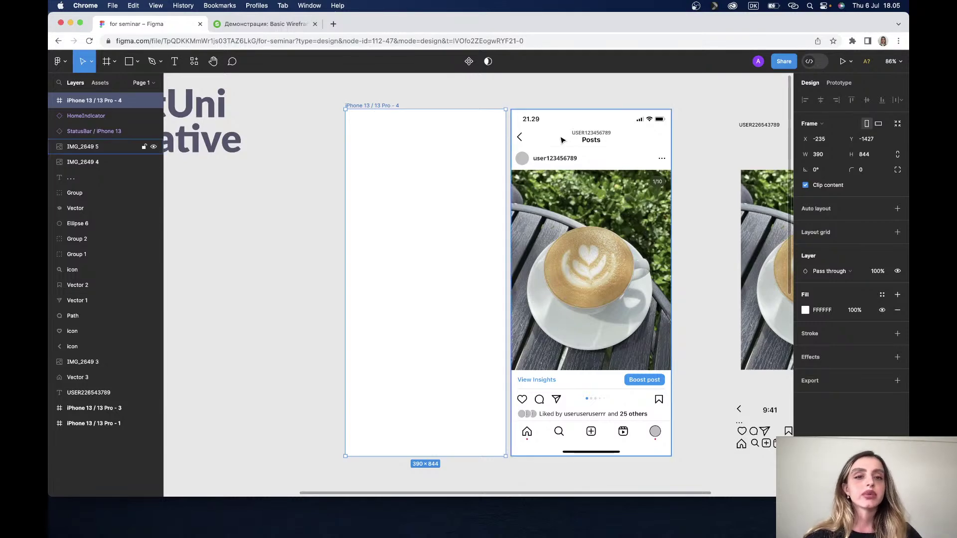
{"action": "left_click", "coordinate": [484, 90]}
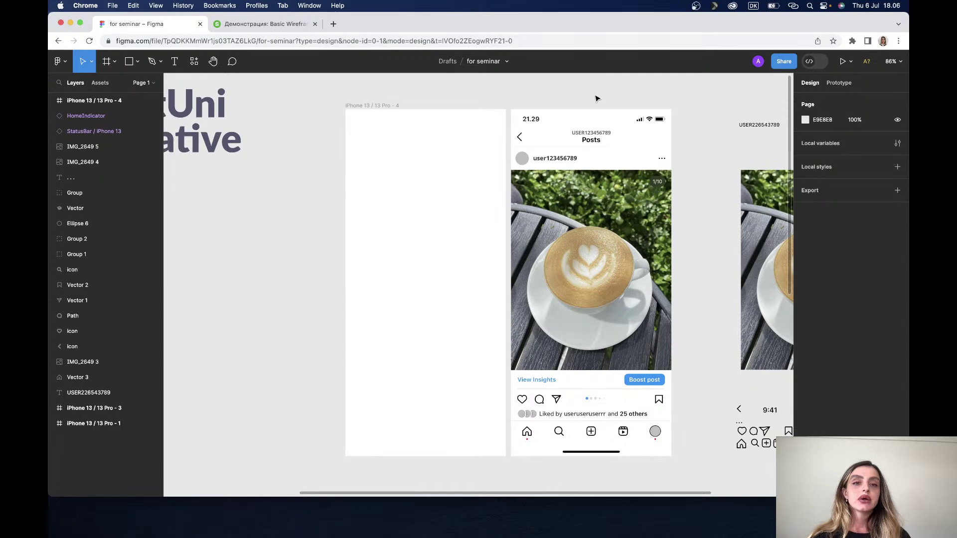
Step: Scroll to the empty iPhone 13 Pro - 4 frame and open the shape tools menu
{"action": "scroll", "coordinate": [465, 277], "scroll_direction": "down", "scroll_amount": 5}
{"action": "scroll", "coordinate": [466, 278], "scroll_direction": "down", "scroll_amount": 1}
{"action": "scroll", "coordinate": [466, 278], "scroll_direction": "down", "scroll_amount": 4}
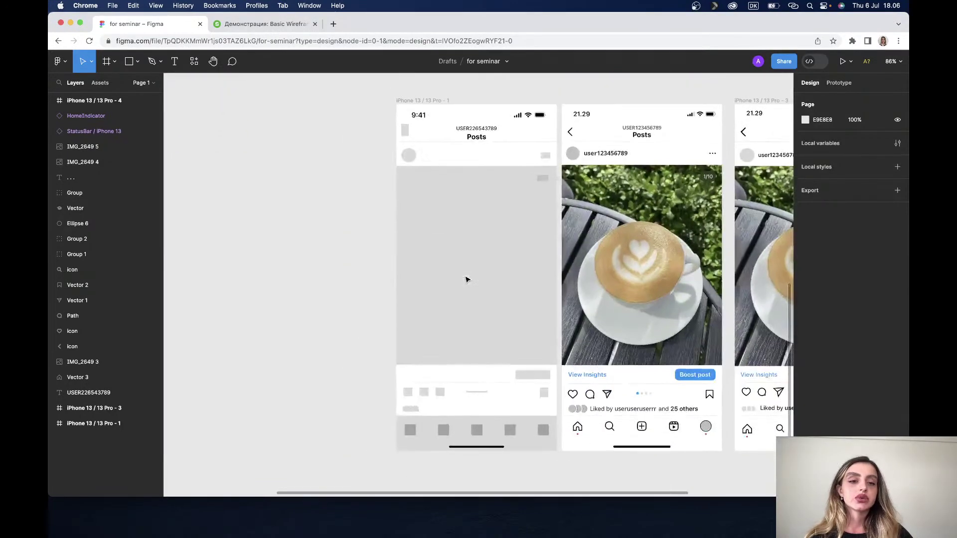
{"action": "scroll", "coordinate": [466, 277], "scroll_direction": "up", "scroll_amount": 1}
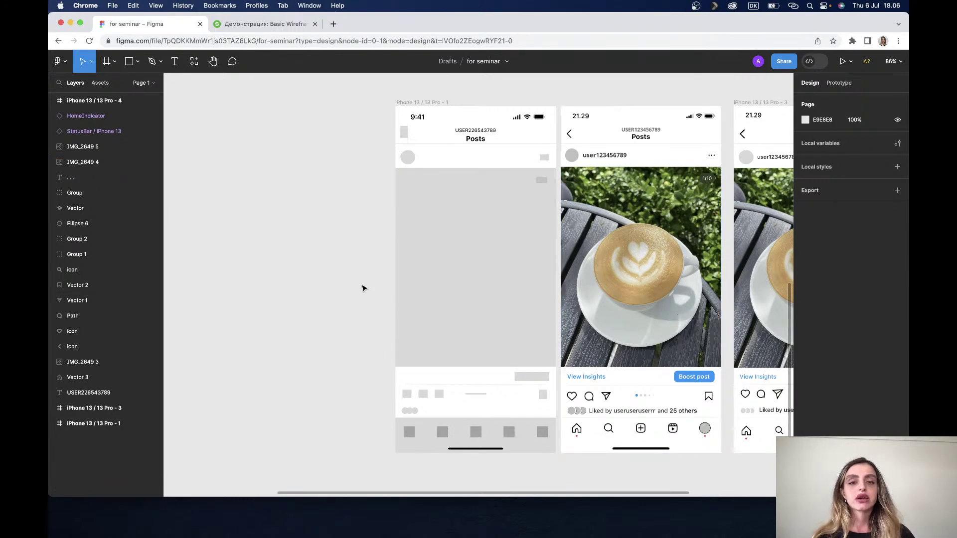
{"action": "scroll", "coordinate": [362, 288], "scroll_direction": "up", "scroll_amount": 1}
{"action": "scroll", "coordinate": [362, 288], "scroll_direction": "up", "scroll_amount": 2}
{"action": "scroll", "coordinate": [362, 287], "scroll_direction": "up", "scroll_amount": 5}
{"action": "scroll", "coordinate": [362, 288], "scroll_direction": "up", "scroll_amount": 5}
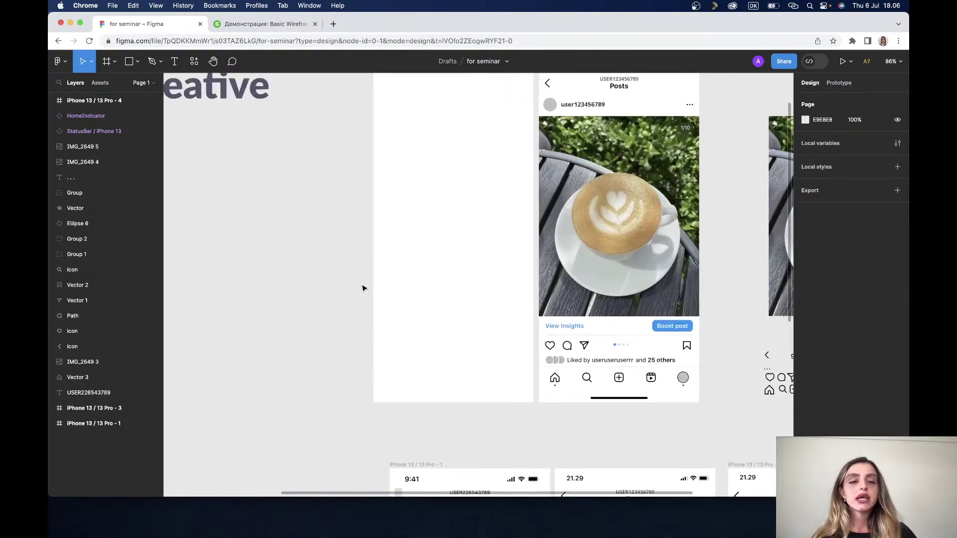
{"action": "scroll", "coordinate": [362, 288], "scroll_direction": "up", "scroll_amount": 1}
{"action": "scroll", "coordinate": [362, 288], "scroll_direction": "down", "scroll_amount": 6}
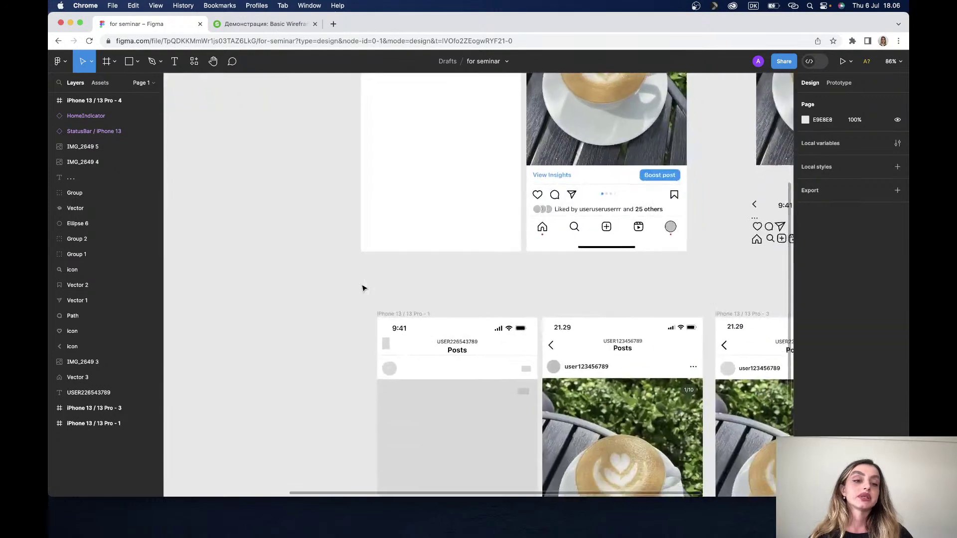
{"action": "scroll", "coordinate": [362, 288], "scroll_direction": "down", "scroll_amount": 1}
{"action": "scroll", "coordinate": [363, 288], "scroll_direction": "down", "scroll_amount": 5}
{"action": "scroll", "coordinate": [362, 288], "scroll_direction": "down", "scroll_amount": 2}
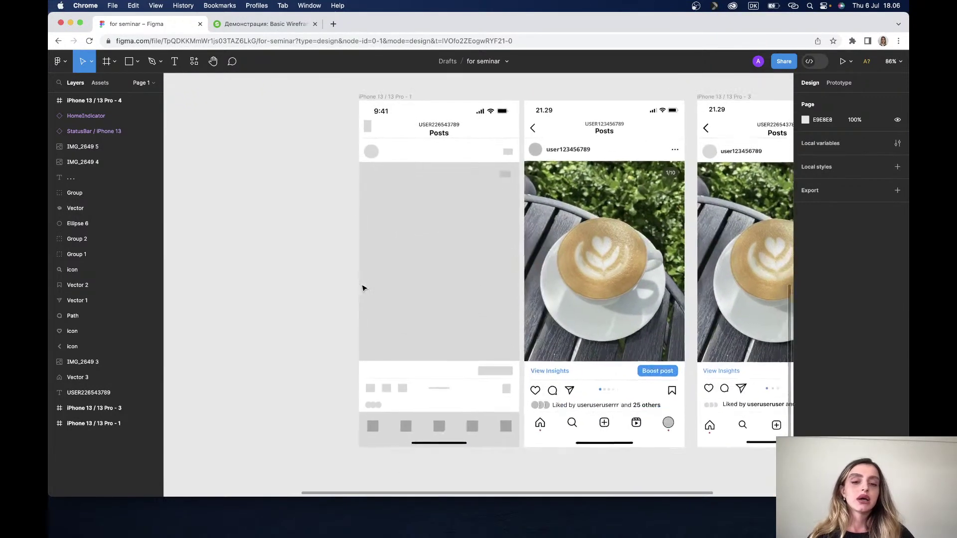
{"action": "scroll", "coordinate": [379, 279], "scroll_direction": "down", "scroll_amount": 1}
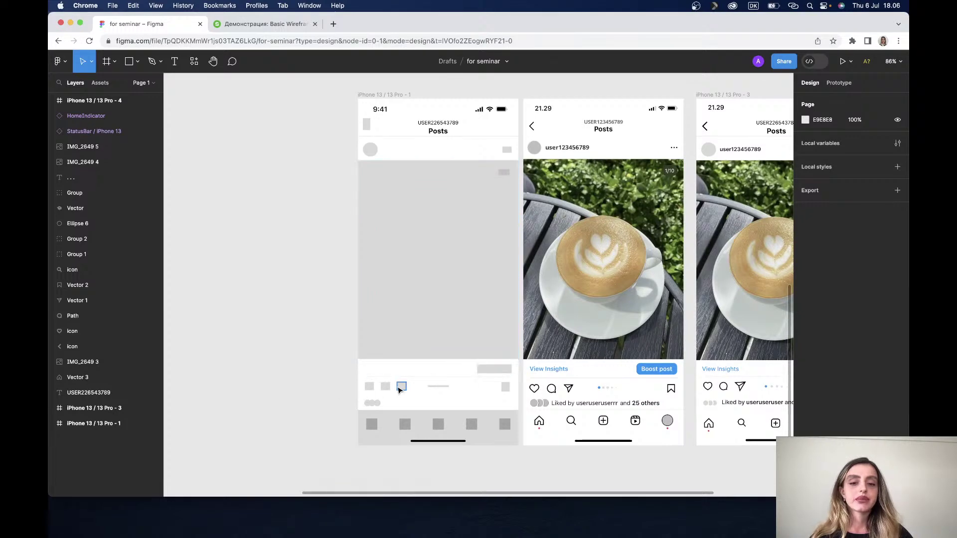
{"action": "scroll", "coordinate": [475, 197], "scroll_direction": "up", "scroll_amount": 3}
{"action": "scroll", "coordinate": [474, 197], "scroll_direction": "up", "scroll_amount": 5}
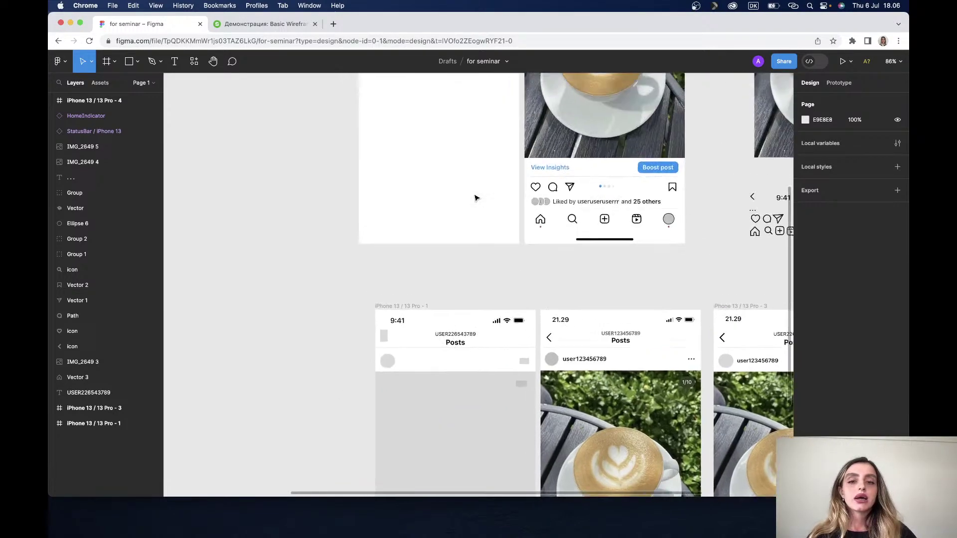
{"action": "scroll", "coordinate": [475, 198], "scroll_direction": "up", "scroll_amount": 4}
{"action": "scroll", "coordinate": [475, 197], "scroll_direction": "up", "scroll_amount": 2}
{"action": "scroll", "coordinate": [474, 197], "scroll_direction": "up", "scroll_amount": 2}
{"action": "scroll", "coordinate": [475, 198], "scroll_direction": "up", "scroll_amount": 1}
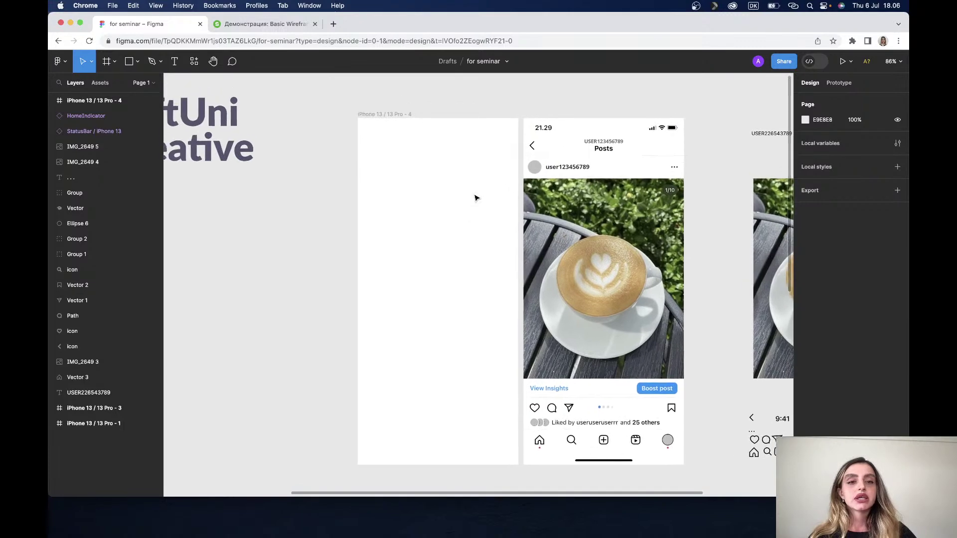
{"action": "scroll", "coordinate": [475, 197], "scroll_direction": "up", "scroll_amount": 1}
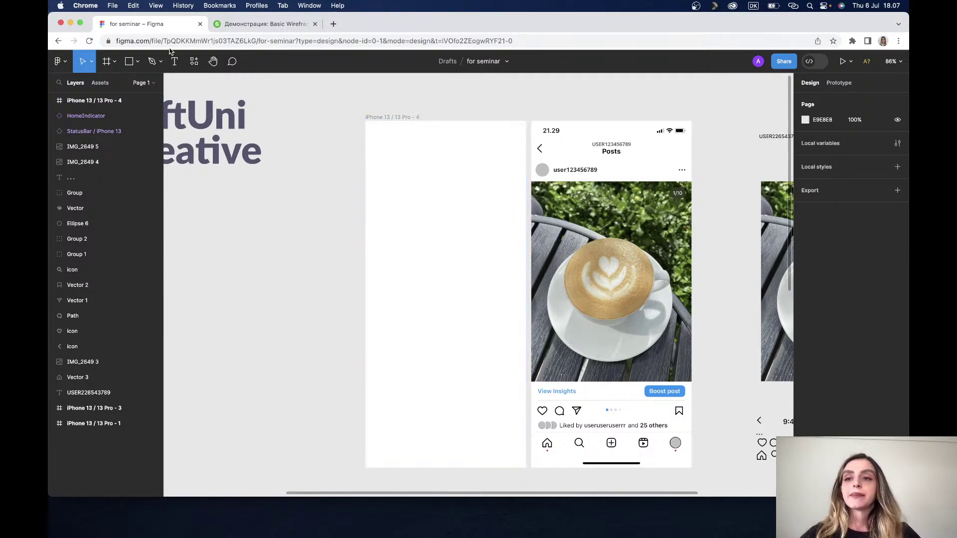
{"action": "left_click", "coordinate": [138, 65]}
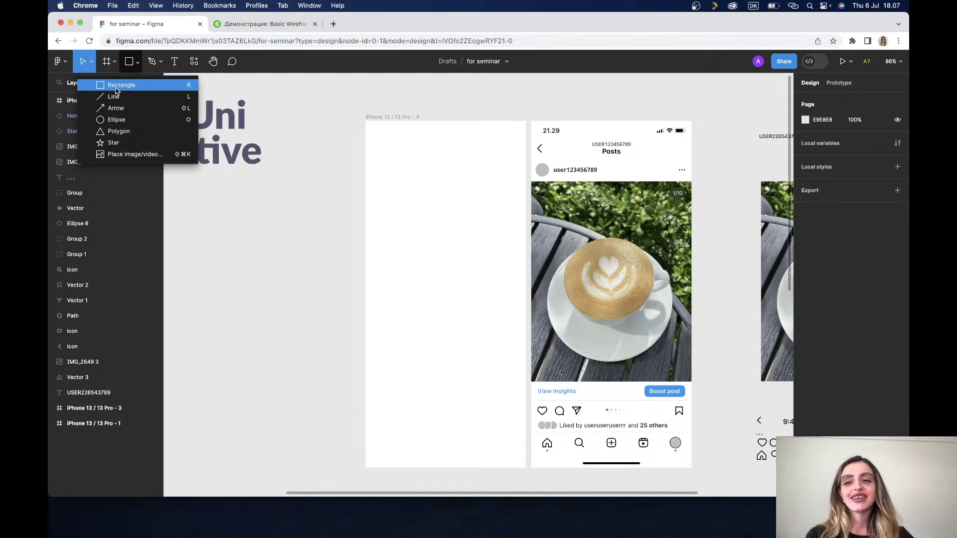
Step: Draw a small rectangle and size it to 13×23 over the Posts screen's back arrow
{"action": "left_click", "coordinate": [115, 86]}
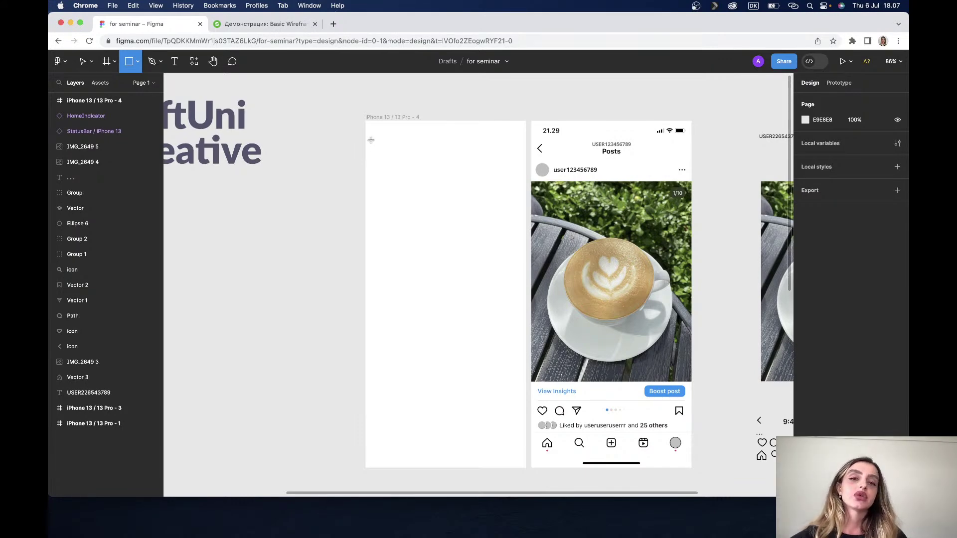
{"action": "mouse_move", "coordinate": [368, 140]}
{"action": "left_mouse_down"}
{"action": "mouse_move", "coordinate": [380, 159]}
{"action": "mouse_move", "coordinate": [378, 147]}
{"action": "left_mouse_up"}
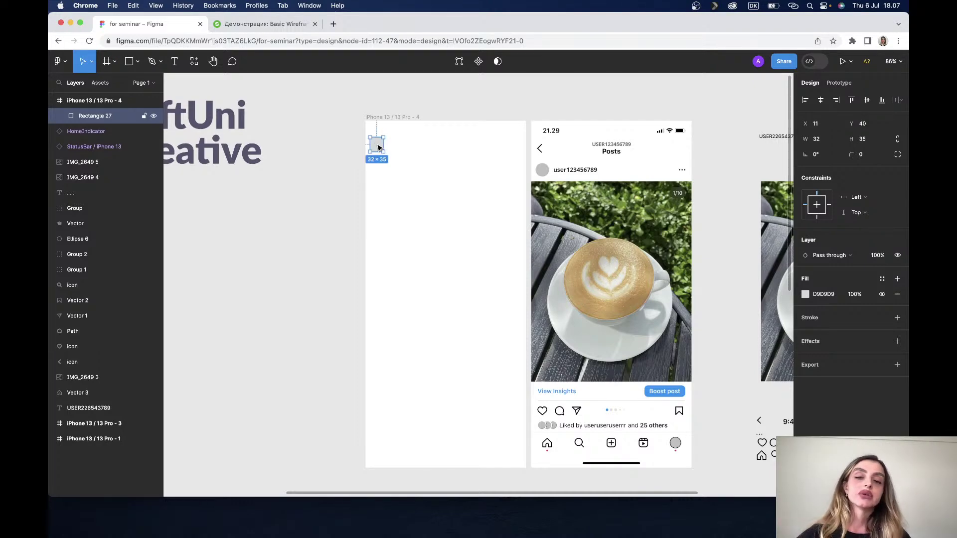
{"action": "left_click_drag", "start_coordinate": [379, 147], "coordinate": [546, 151]}
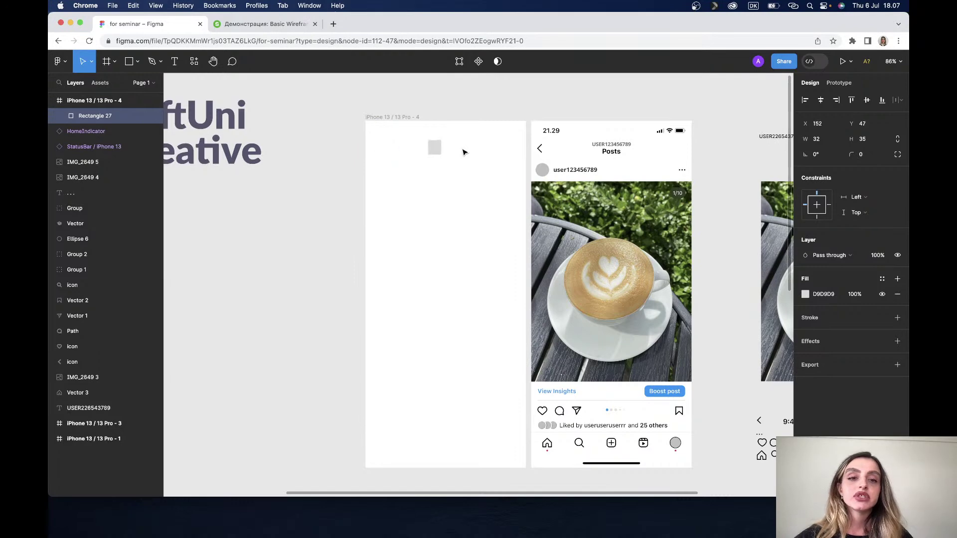
{"action": "scroll", "coordinate": [545, 151], "scroll_direction": "up", "scroll_amount": 2}
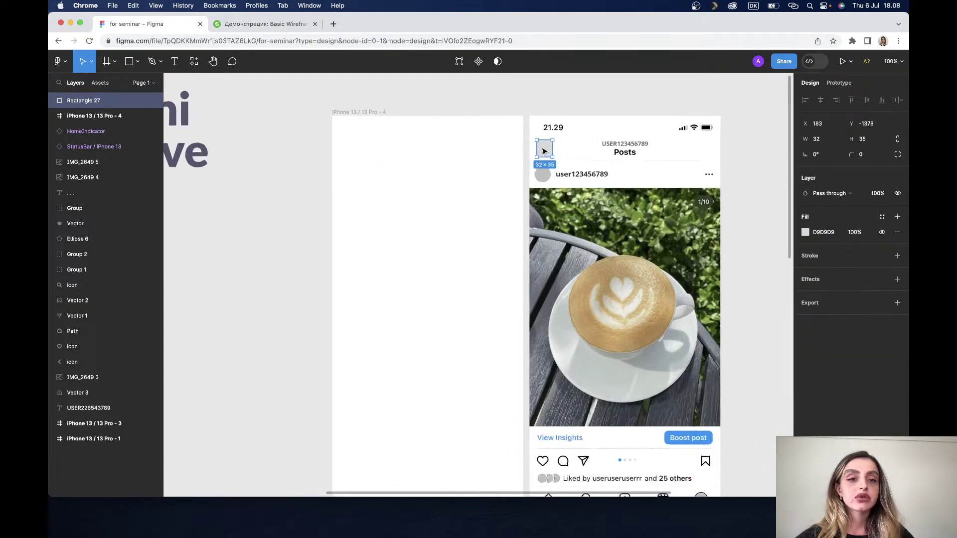
{"action": "scroll", "coordinate": [546, 144], "scroll_direction": "up", "scroll_amount": 2}
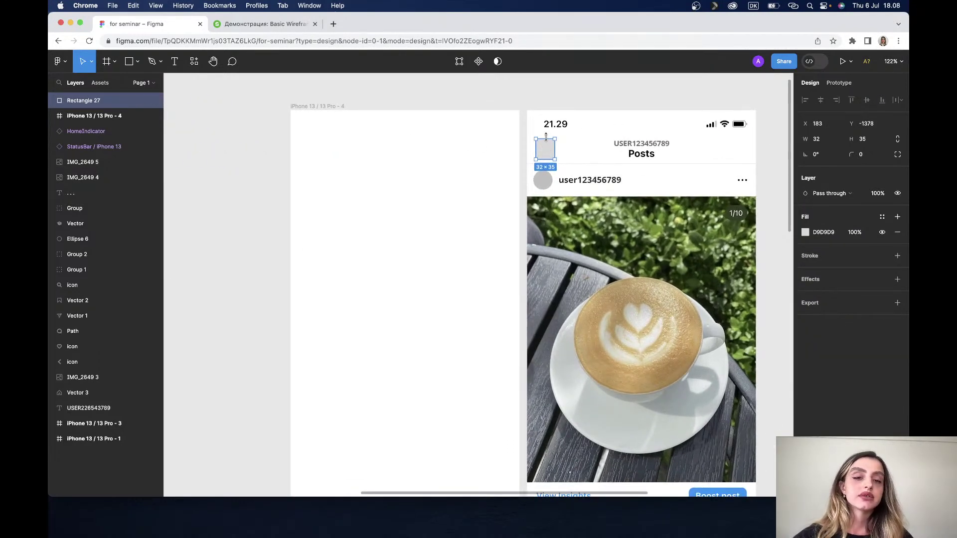
{"action": "left_click_drag", "start_coordinate": [546, 138], "coordinate": [543, 147]}
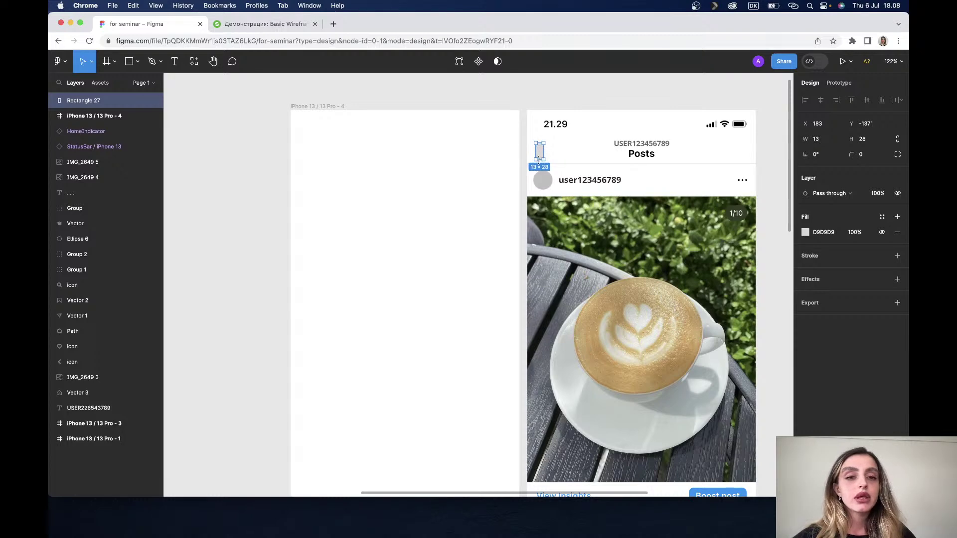
{"action": "left_click_drag", "start_coordinate": [538, 156], "coordinate": [538, 153]}
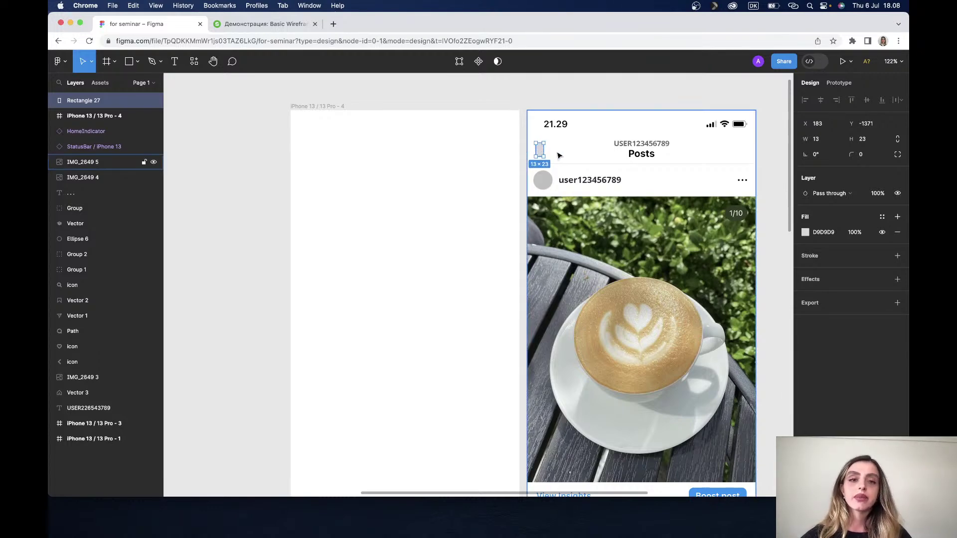
{"action": "mouse_move", "coordinate": [539, 151]}
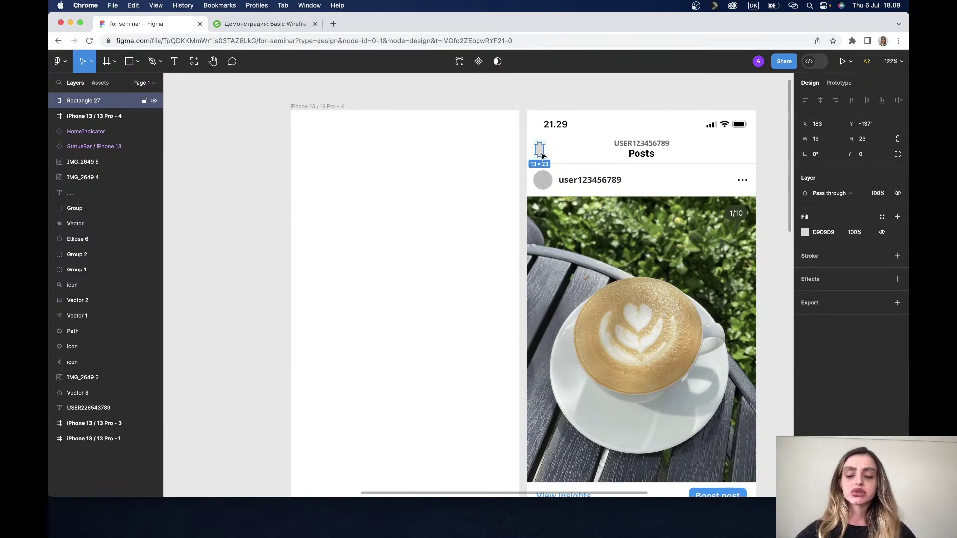
Step: Move the placeholder into the empty frame's top-left corner and deselect it
{"action": "mouse_move", "coordinate": [542, 155]}
{"action": "left_mouse_down"}
{"action": "mouse_move", "coordinate": [321, 158]}
{"action": "mouse_move", "coordinate": [308, 152]}
{"action": "mouse_move", "coordinate": [314, 143]}
{"action": "mouse_move", "coordinate": [497, 150]}
{"action": "mouse_move", "coordinate": [303, 153]}
{"action": "left_mouse_up"}
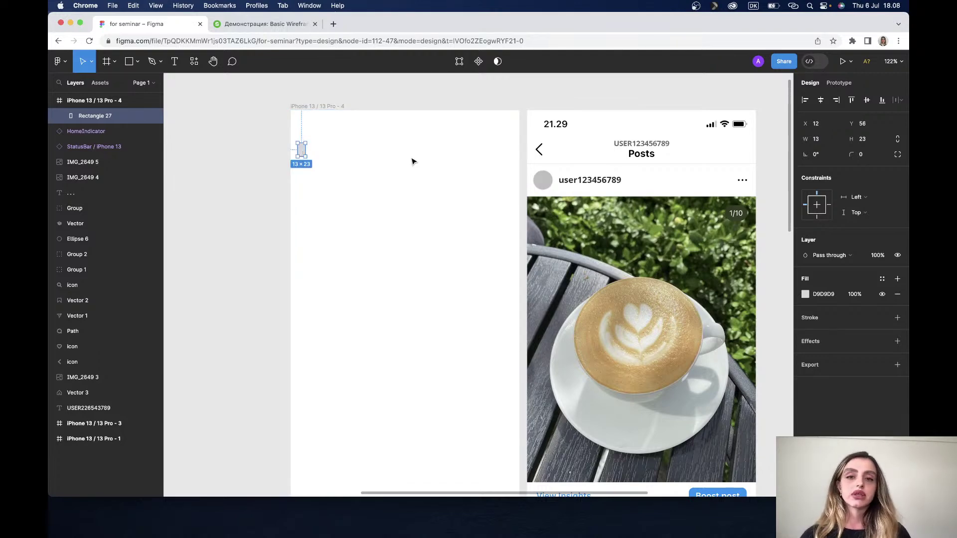
{"action": "left_click", "coordinate": [542, 150]}
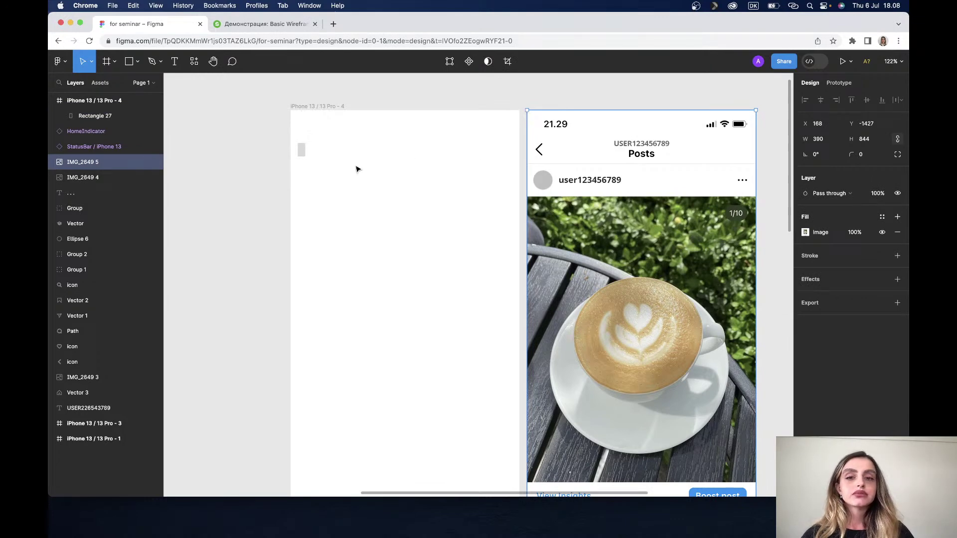
{"action": "left_click", "coordinate": [303, 152]}
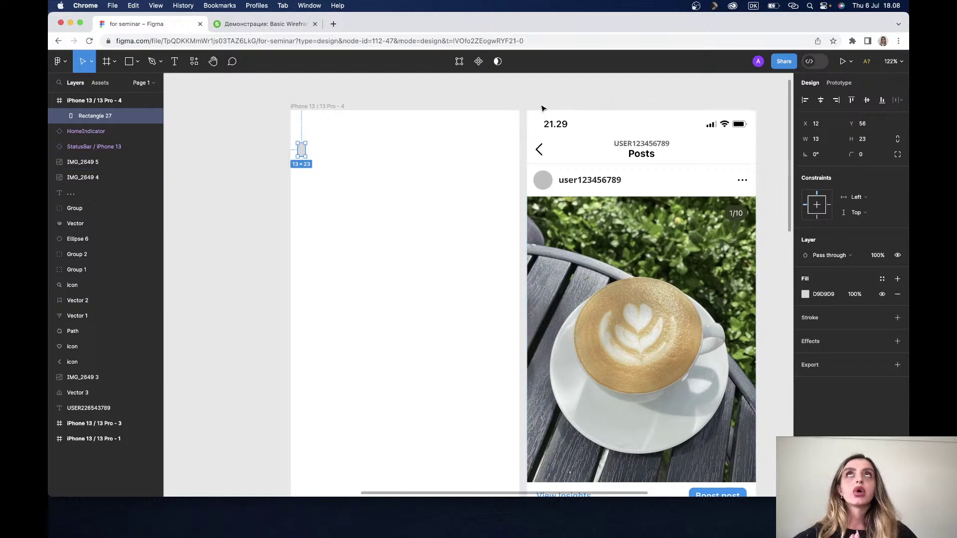
{"action": "left_click", "coordinate": [521, 154]}
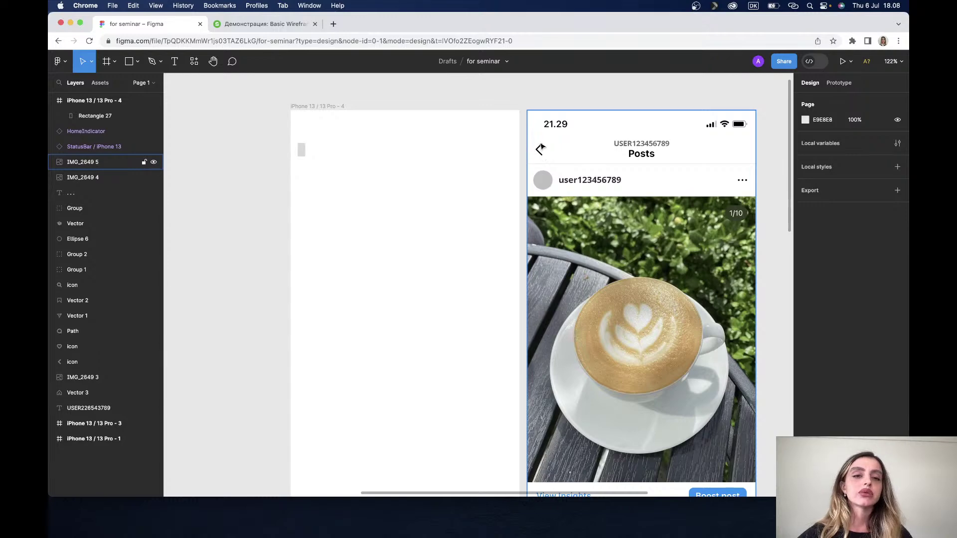
Step: Draw a temporary rectangle over the Posts back arrow to measure it
{"action": "left_click", "coordinate": [138, 60]}
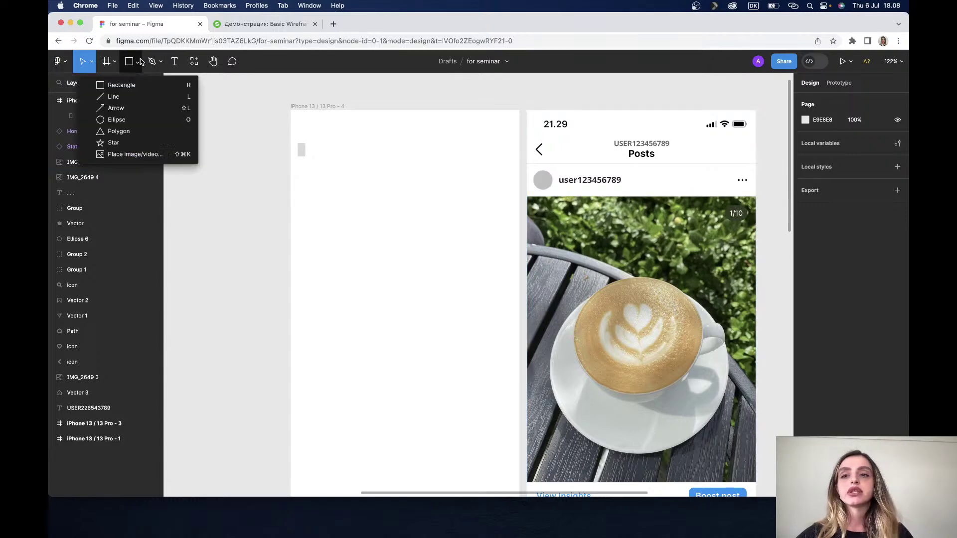
{"action": "left_click", "coordinate": [117, 84]}
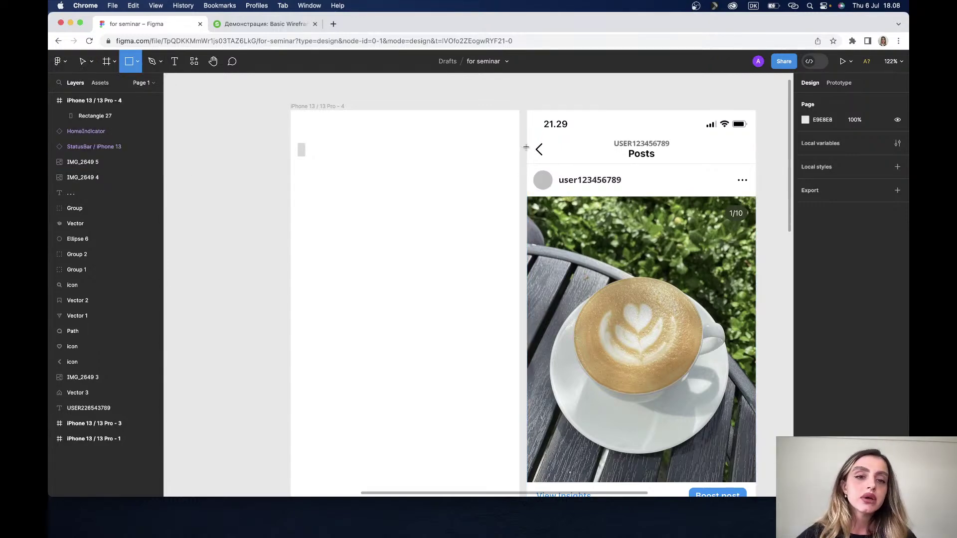
{"action": "scroll", "coordinate": [525, 147], "scroll_direction": "up", "scroll_amount": 3}
{"action": "scroll", "coordinate": [525, 147], "scroll_direction": "up", "scroll_amount": 3}
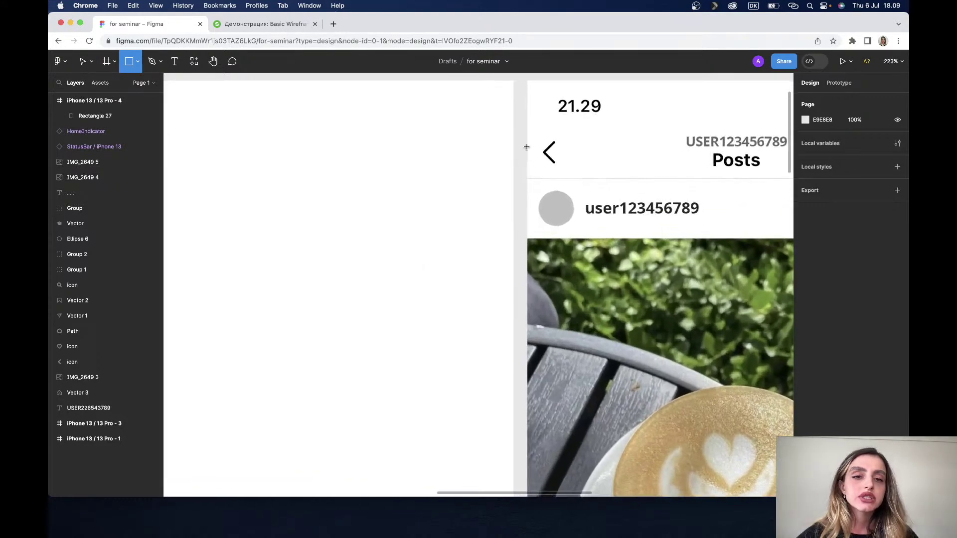
{"action": "left_click_drag", "start_coordinate": [526, 146], "coordinate": [543, 167]}
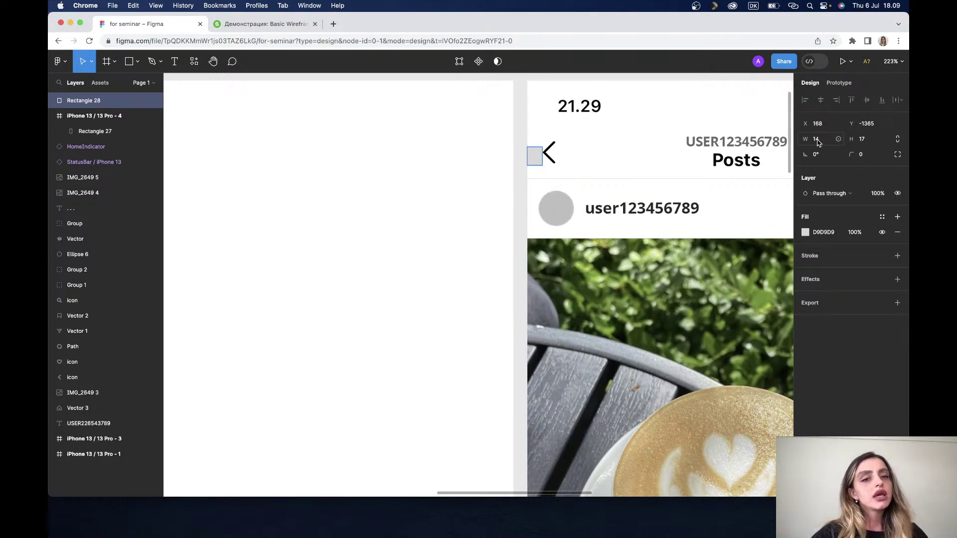
{"action": "scroll", "coordinate": [401, 173], "scroll_direction": "left", "scroll_amount": 5}
{"action": "scroll", "coordinate": [402, 173], "scroll_direction": "left", "scroll_amount": 2}
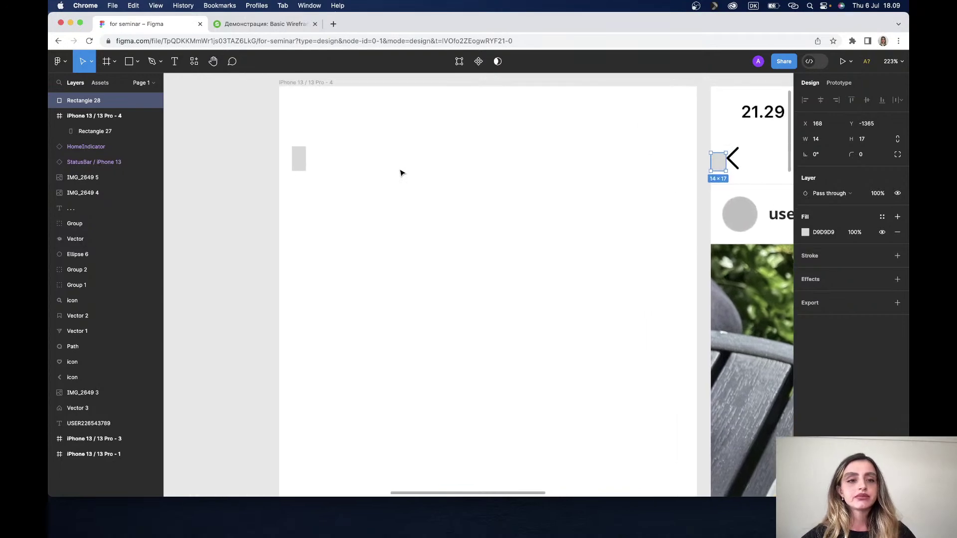
Step: Set the placeholder Rectangle 27's width to 14 px
{"action": "left_click", "coordinate": [298, 162]}
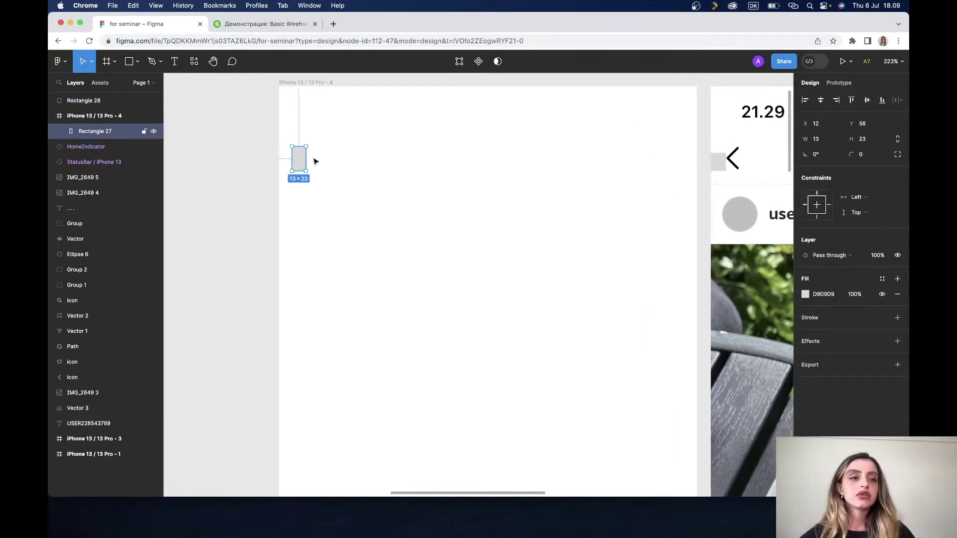
{"action": "left_click", "coordinate": [818, 141]}
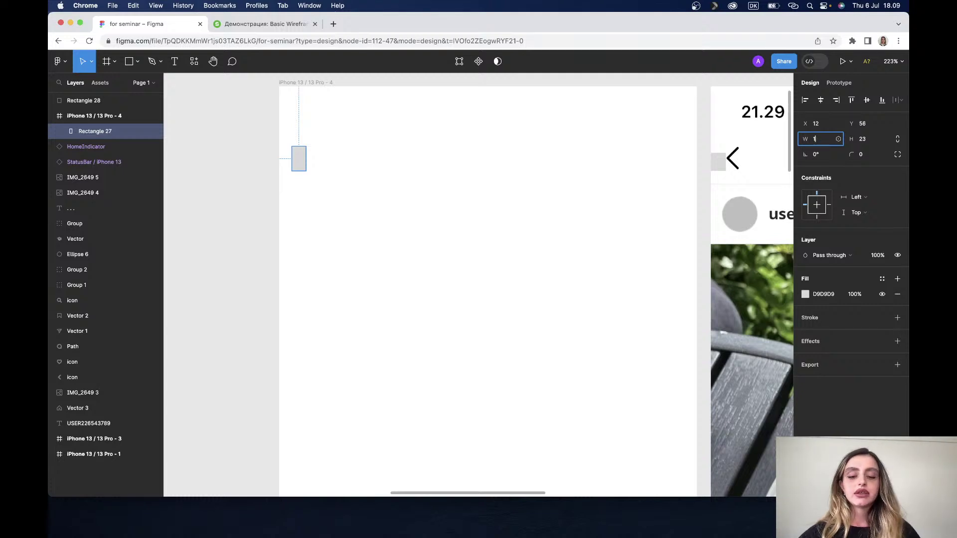
{"action": "type", "text": "14"}
{"action": "key", "text": "Return"}
{"action": "left_click", "coordinate": [399, 206]}
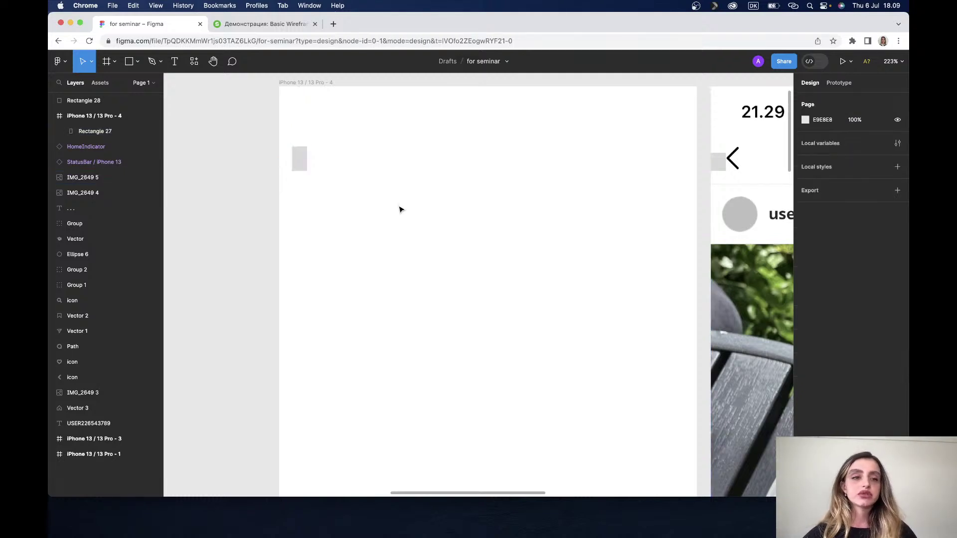
Step: Delete the temporary measuring box, Rectangle 28
{"action": "left_click", "coordinate": [721, 164]}
{"action": "key", "text": "Delete"}
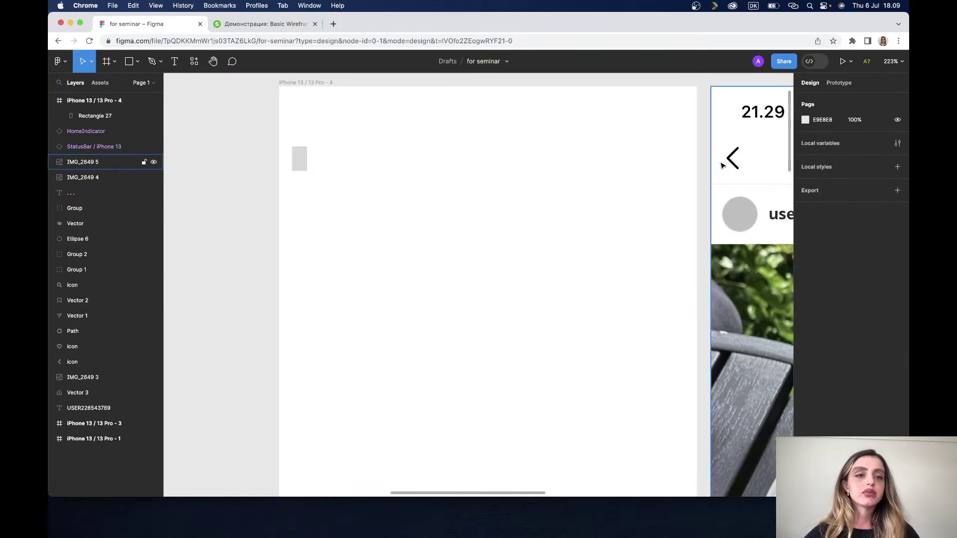
{"action": "scroll", "coordinate": [539, 217], "scroll_direction": "down", "scroll_amount": 5}
{"action": "scroll", "coordinate": [539, 218], "scroll_direction": "down", "scroll_amount": 1}
{"action": "scroll", "coordinate": [539, 218], "scroll_direction": "down", "scroll_amount": 1}
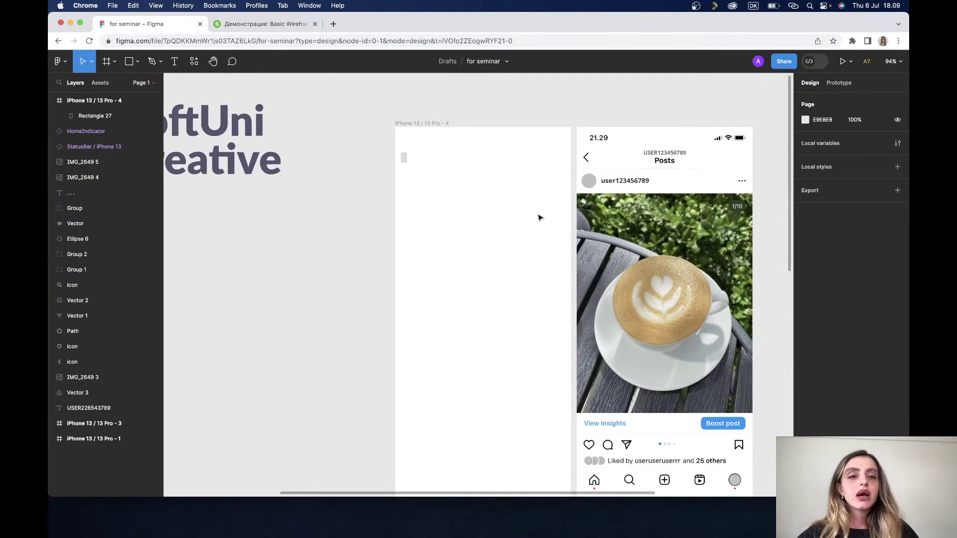
{"action": "scroll", "coordinate": [539, 218], "scroll_direction": "up", "scroll_amount": 3}
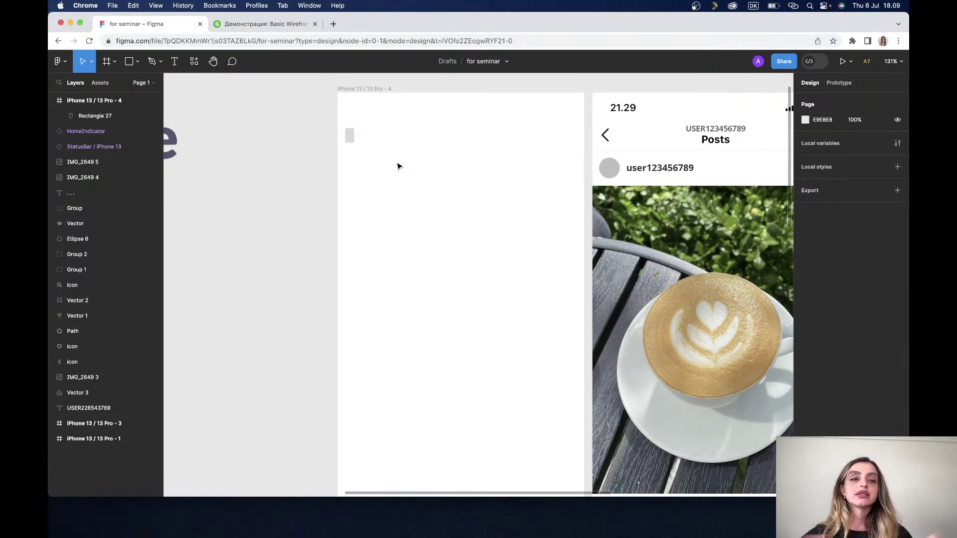
{"action": "scroll", "coordinate": [397, 166], "scroll_direction": "right", "scroll_amount": 3}
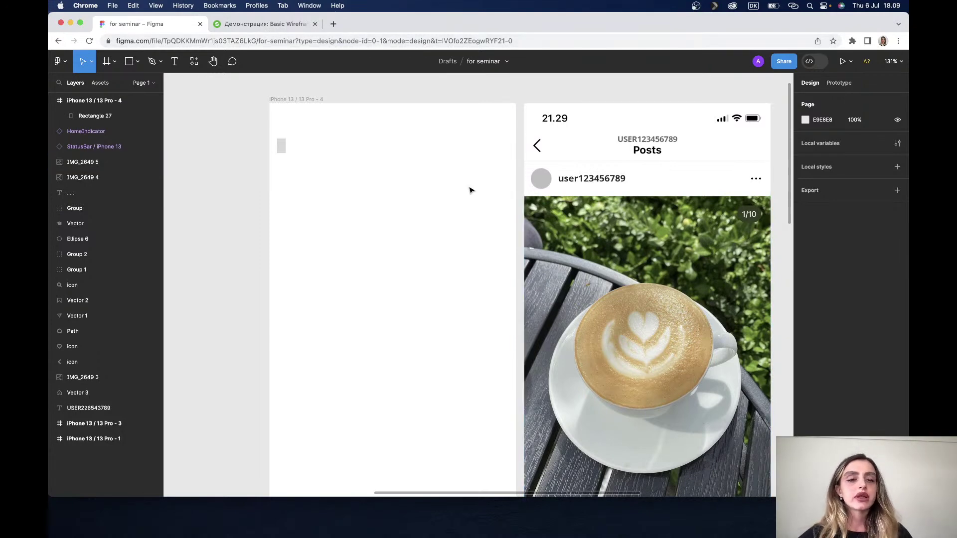
{"action": "scroll", "coordinate": [600, 178], "scroll_direction": "down", "scroll_amount": 5}
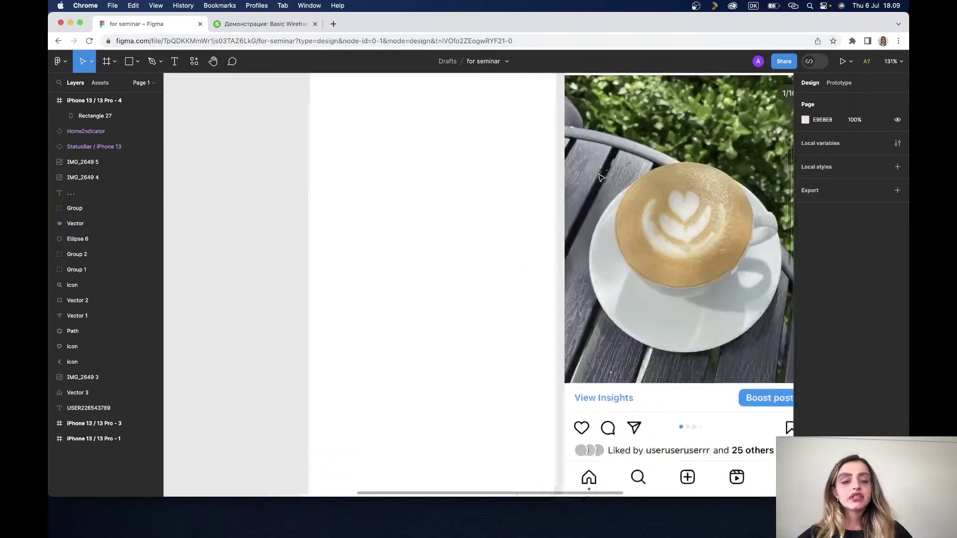
{"action": "scroll", "coordinate": [600, 178], "scroll_direction": "up", "scroll_amount": 5}
{"action": "scroll", "coordinate": [600, 178], "scroll_direction": "right", "scroll_amount": 1}
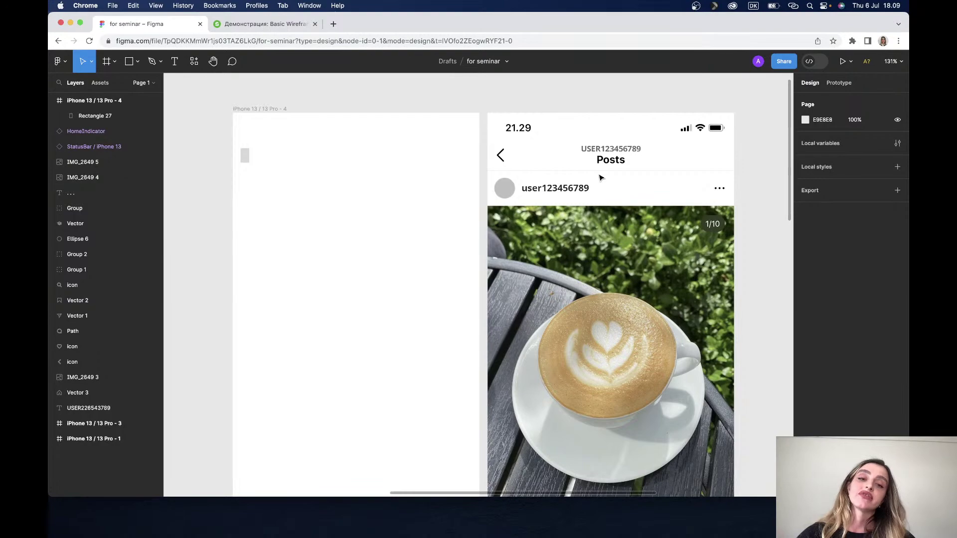
{"action": "scroll", "coordinate": [600, 177], "scroll_direction": "down", "scroll_amount": 5}
{"action": "scroll", "coordinate": [601, 178], "scroll_direction": "down", "scroll_amount": 1}
{"action": "scroll", "coordinate": [600, 178], "scroll_direction": "down", "scroll_amount": 5}
{"action": "scroll", "coordinate": [600, 178], "scroll_direction": "down", "scroll_amount": 3}
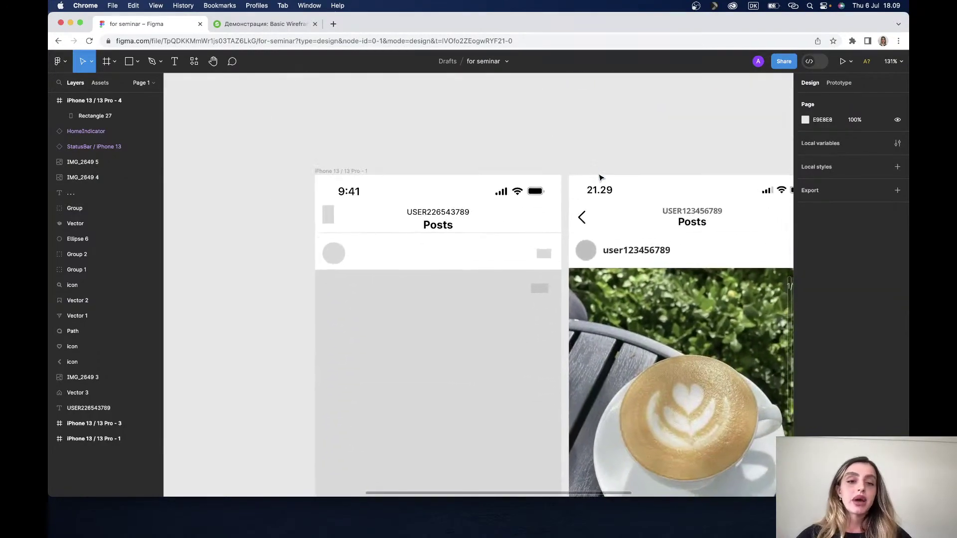
{"action": "scroll", "coordinate": [600, 178], "scroll_direction": "down", "scroll_amount": 2}
{"action": "scroll", "coordinate": [600, 178], "scroll_direction": "down", "scroll_amount": 3}
{"action": "scroll", "coordinate": [573, 174], "scroll_direction": "down", "scroll_amount": 2}
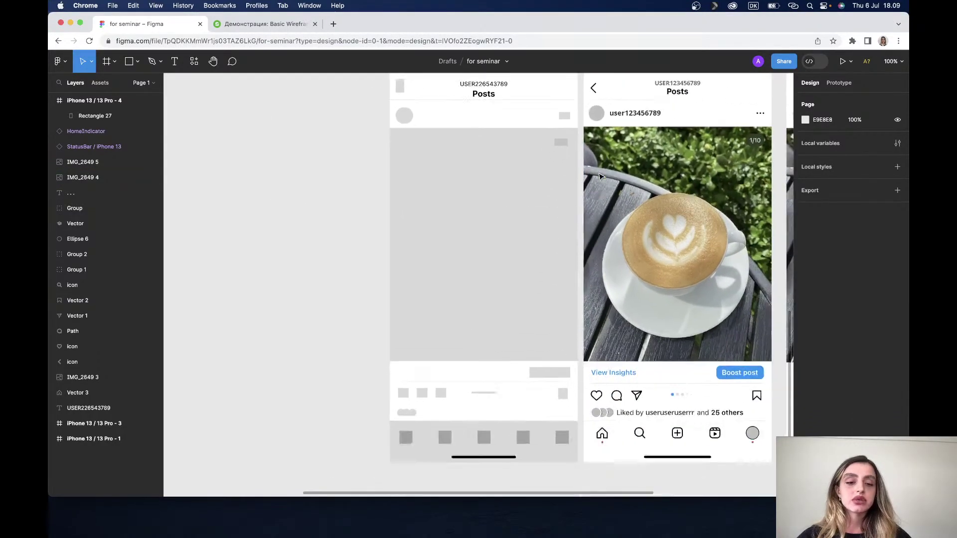
{"action": "scroll", "coordinate": [533, 164], "scroll_direction": "down", "scroll_amount": 1}
{"action": "scroll", "coordinate": [522, 169], "scroll_direction": "up", "scroll_amount": 2}
{"action": "scroll", "coordinate": [522, 170], "scroll_direction": "up", "scroll_amount": 1}
{"action": "scroll", "coordinate": [521, 169], "scroll_direction": "right", "scroll_amount": 1}
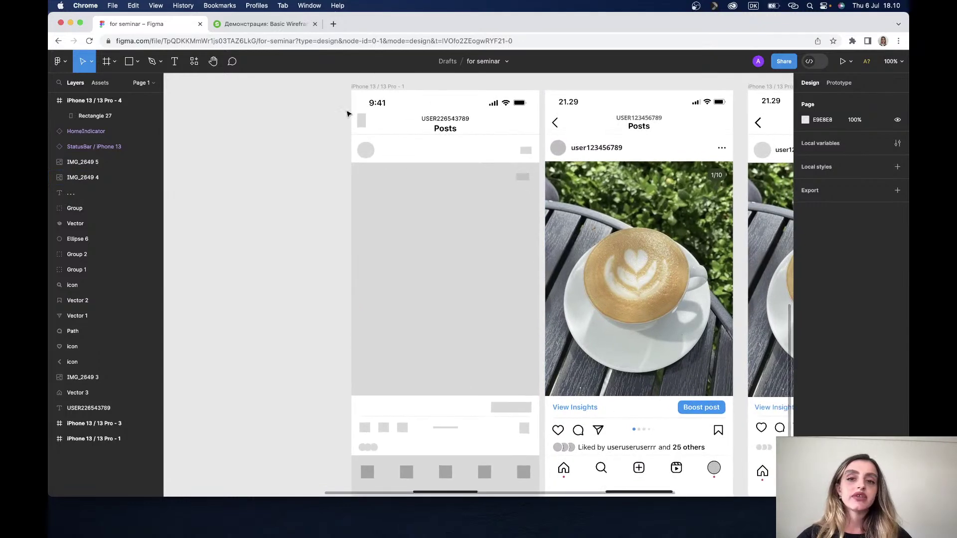
Step: Set the wireframe's Rectangle 23 back-arrow placeholder width to 14 px, then deselect it
{"action": "left_click", "coordinate": [362, 122]}
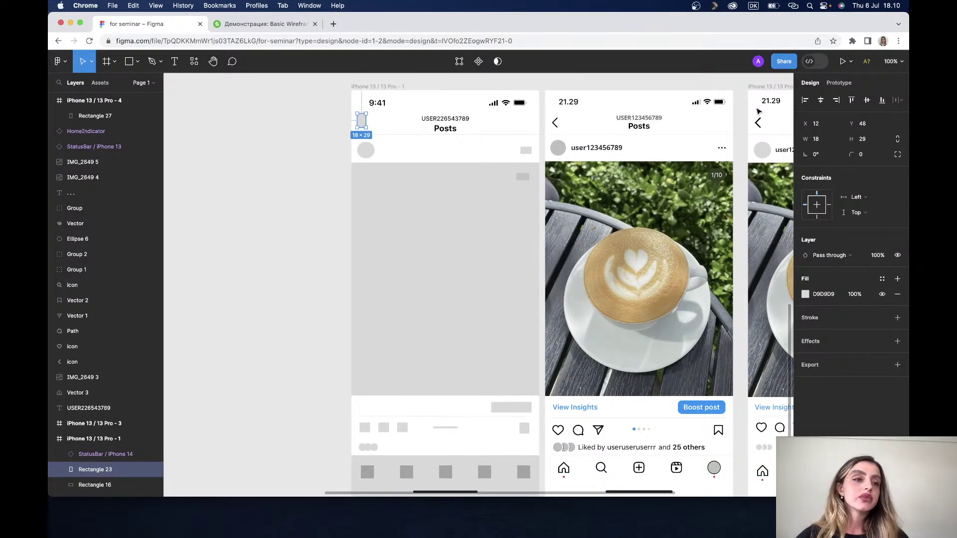
{"action": "left_click", "coordinate": [821, 142]}
{"action": "type", "text": "14"}
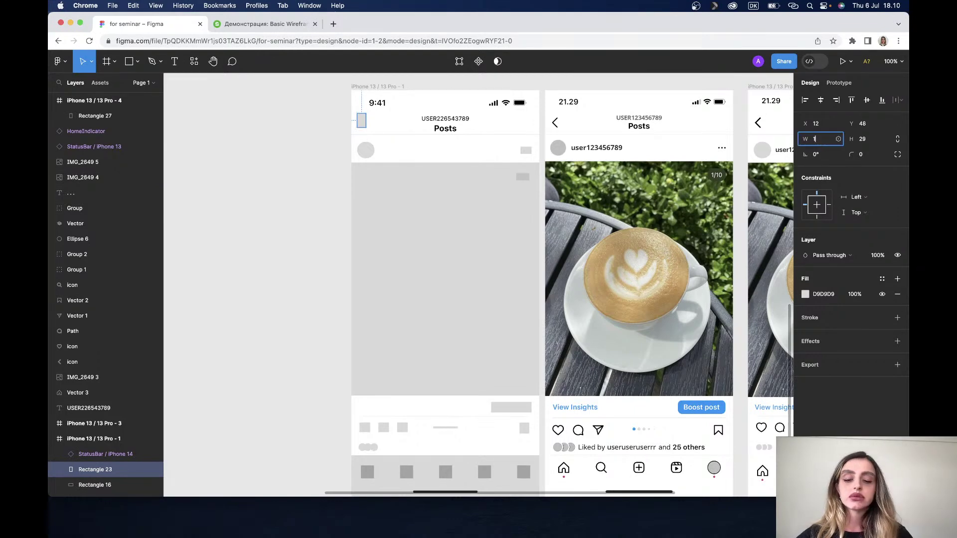
{"action": "key", "text": "Return"}
{"action": "left_click", "coordinate": [277, 177]}
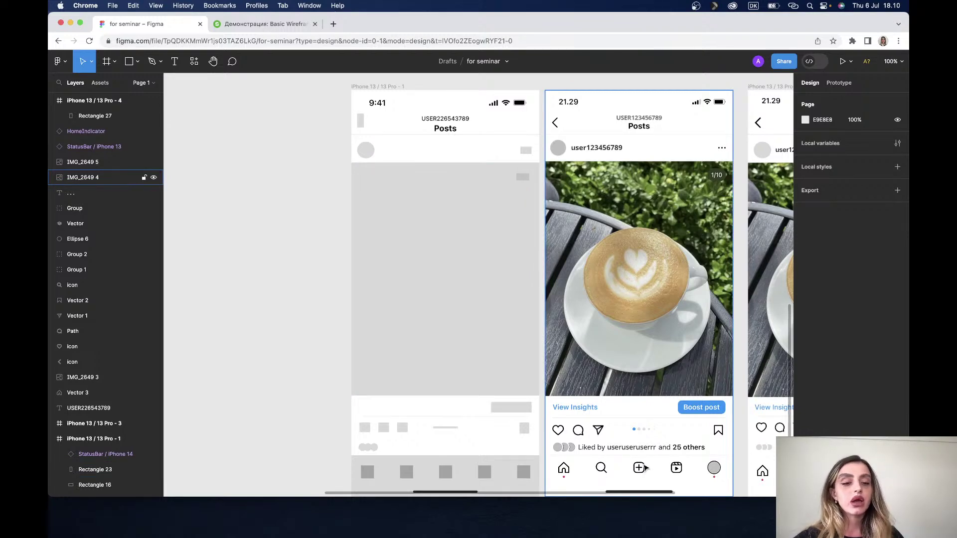
{"action": "scroll", "coordinate": [508, 254], "scroll_direction": "up", "scroll_amount": 1}
{"action": "scroll", "coordinate": [508, 254], "scroll_direction": "up", "scroll_amount": 1}
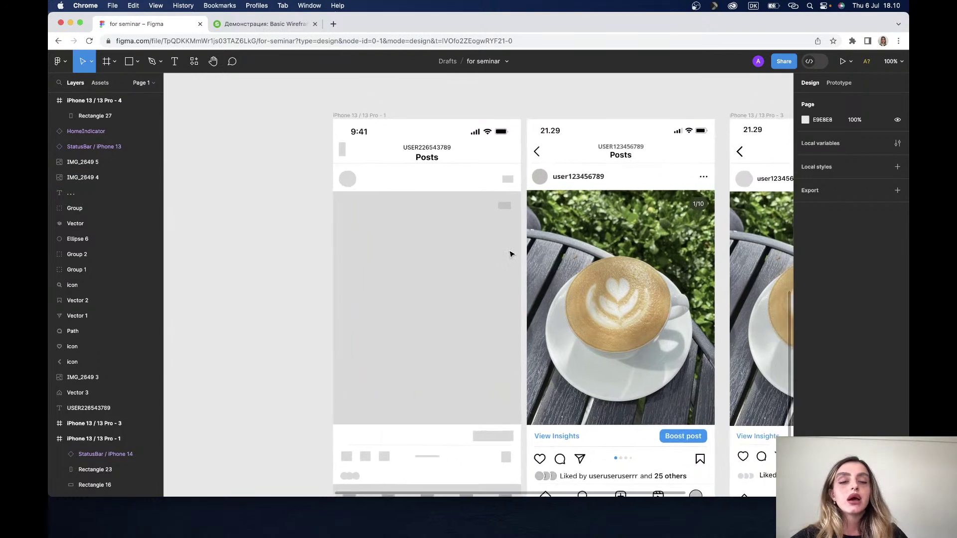
{"action": "scroll", "coordinate": [457, 169], "scroll_direction": "up", "scroll_amount": 1}
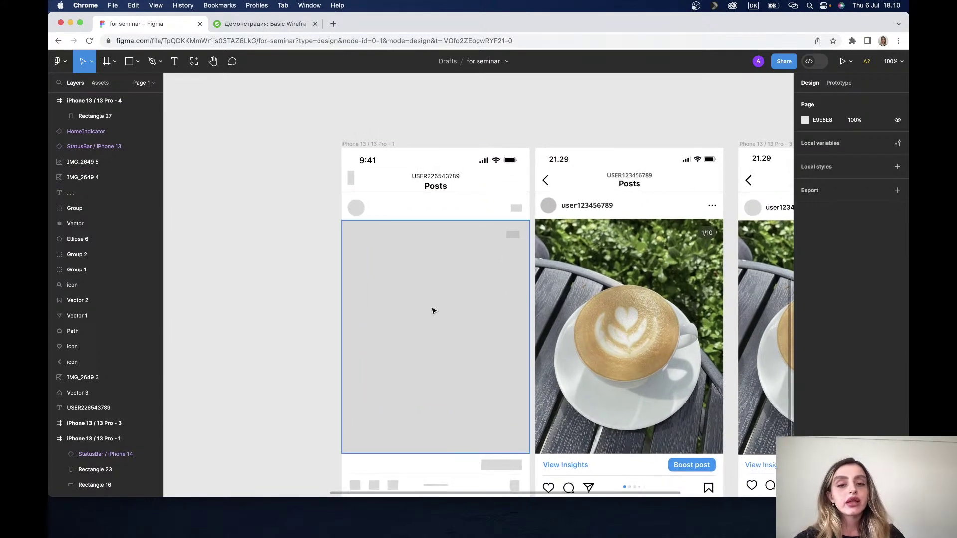
{"action": "scroll", "coordinate": [433, 312], "scroll_direction": "down", "scroll_amount": 3}
{"action": "scroll", "coordinate": [432, 311], "scroll_direction": "up", "scroll_amount": 2}
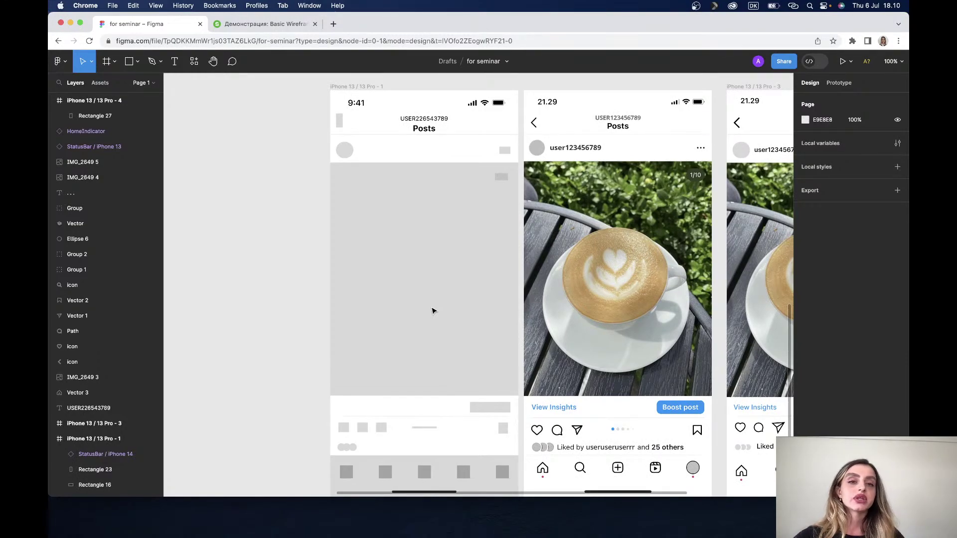
{"action": "scroll", "coordinate": [432, 311], "scroll_direction": "down", "scroll_amount": 5}
{"action": "scroll", "coordinate": [432, 311], "scroll_direction": "up", "scroll_amount": 5}
{"action": "scroll", "coordinate": [432, 311], "scroll_direction": "down", "scroll_amount": 1}
{"action": "scroll", "coordinate": [432, 311], "scroll_direction": "down", "scroll_amount": 1}
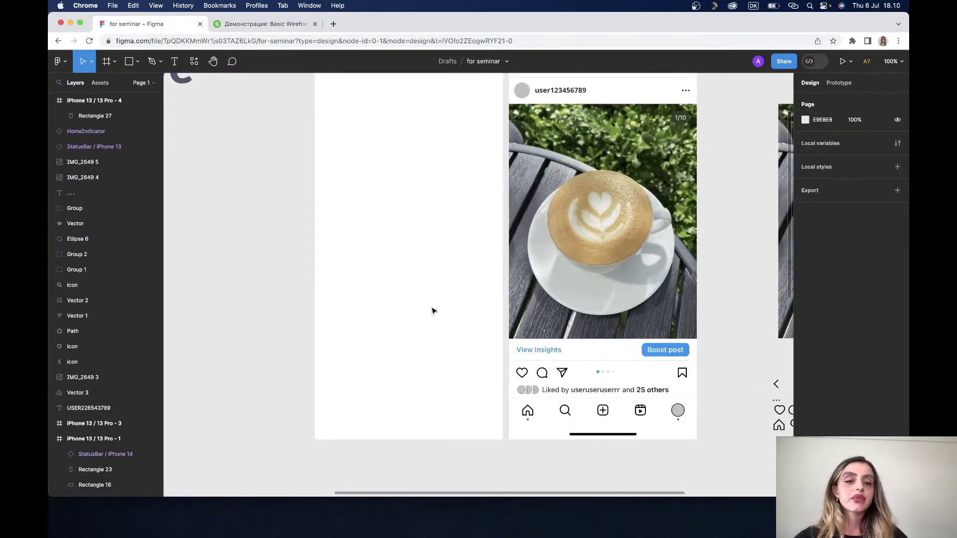
{"action": "scroll", "coordinate": [433, 309], "scroll_direction": "up", "scroll_amount": 2}
{"action": "scroll", "coordinate": [433, 310], "scroll_direction": "up", "scroll_amount": 2}
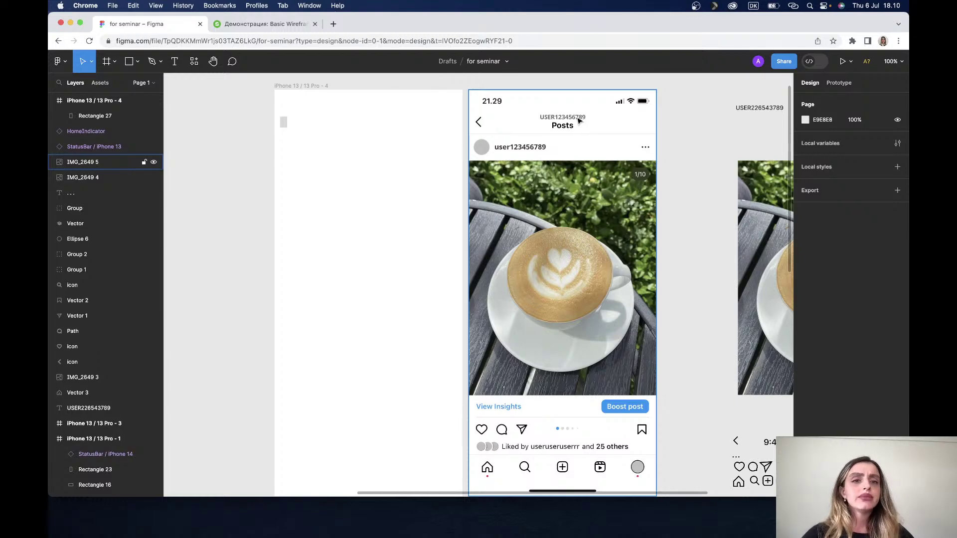
{"action": "scroll", "coordinate": [578, 120], "scroll_direction": "up", "scroll_amount": 2}
{"action": "scroll", "coordinate": [548, 149], "scroll_direction": "up", "scroll_amount": 2}
{"action": "scroll", "coordinate": [523, 176], "scroll_direction": "up", "scroll_amount": 3}
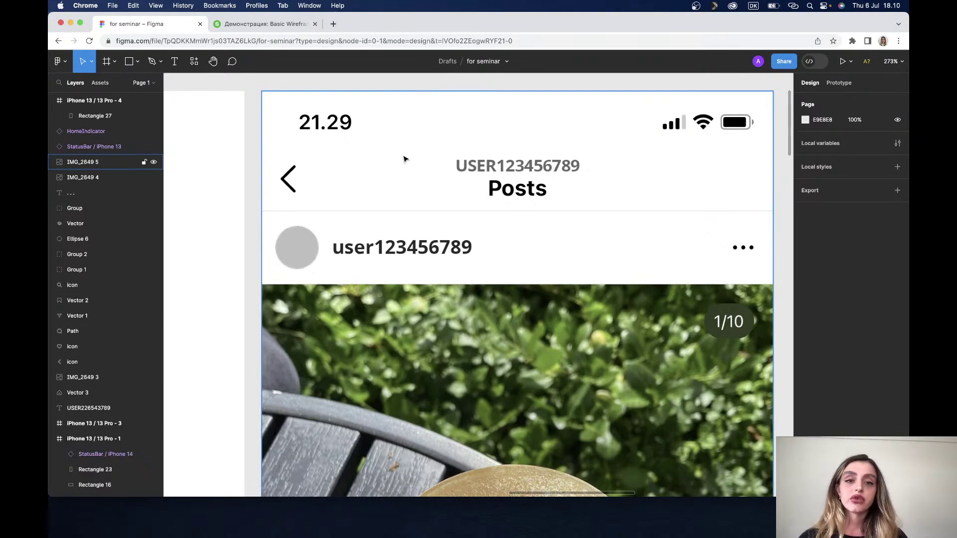
Step: Add a text layer reading USER123456789 under the header title and select all its text
{"action": "left_click", "coordinate": [178, 62]}
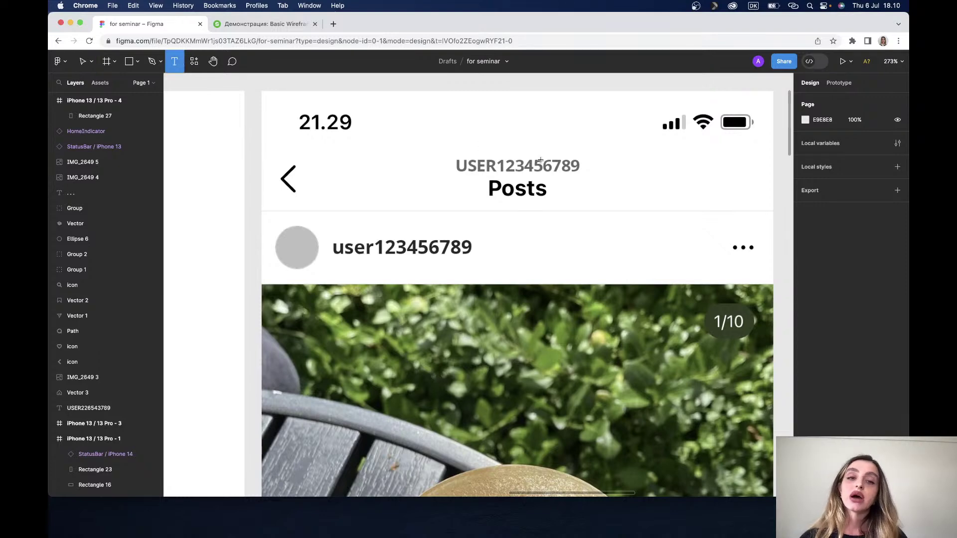
{"action": "left_click", "coordinate": [457, 164]}
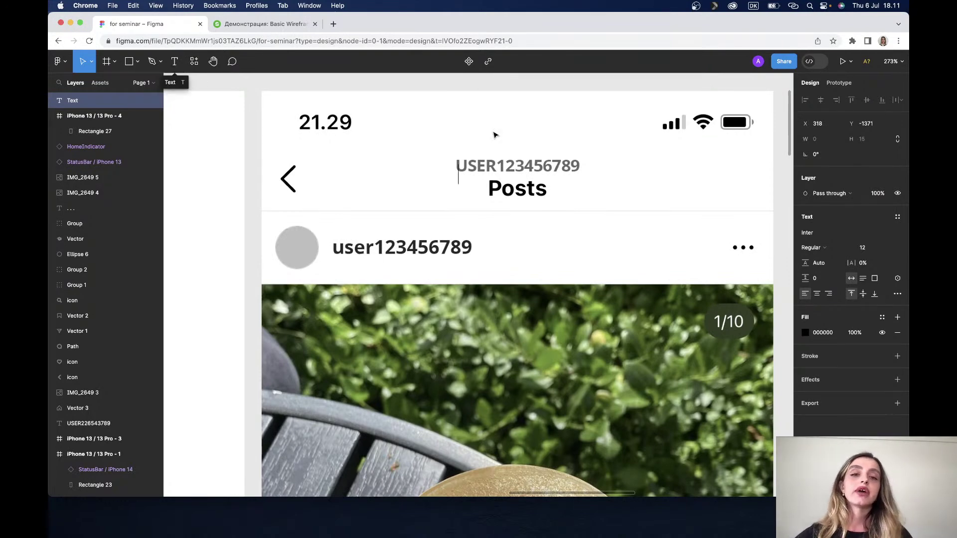
{"action": "type", "text": "u"}
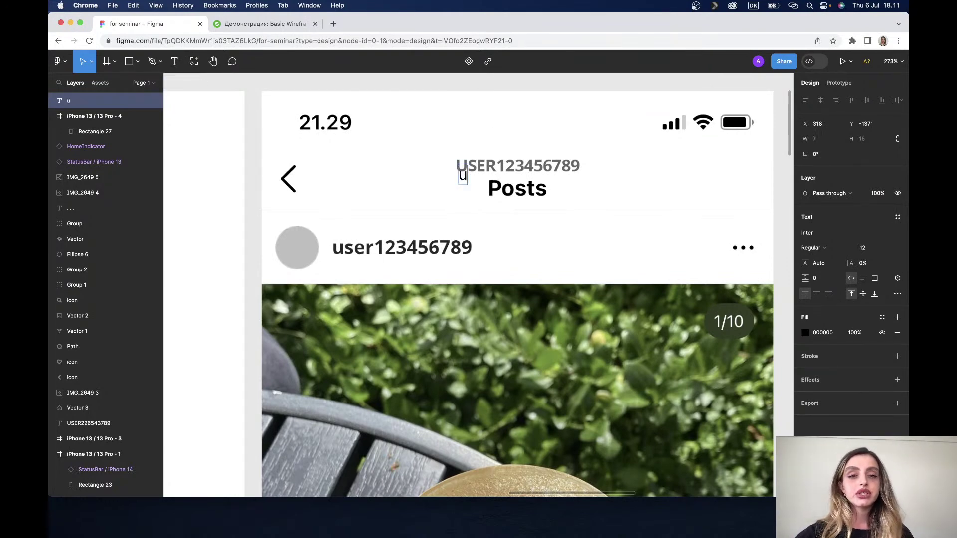
{"action": "key", "text": "BackSpace"}
{"action": "type", "text": "U"}
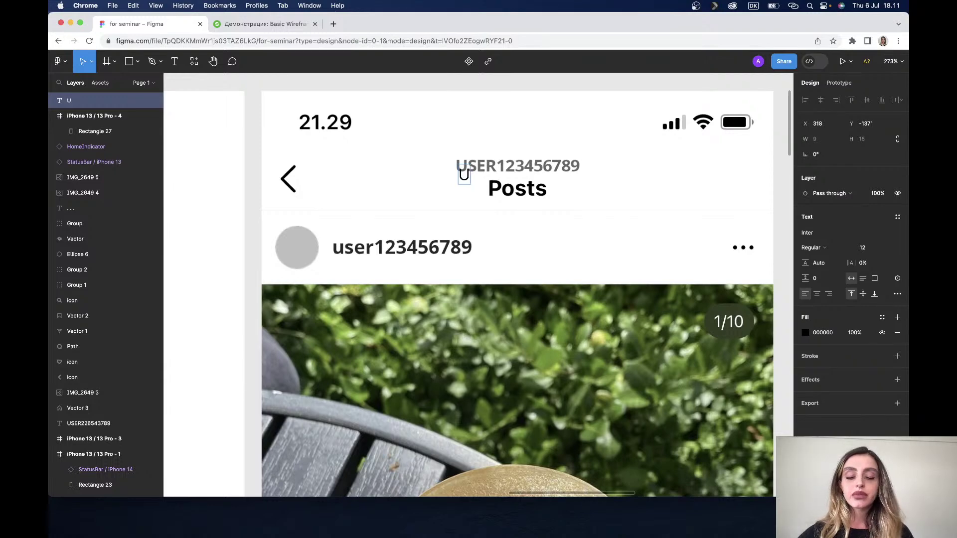
{"action": "type", "text": "SER"}
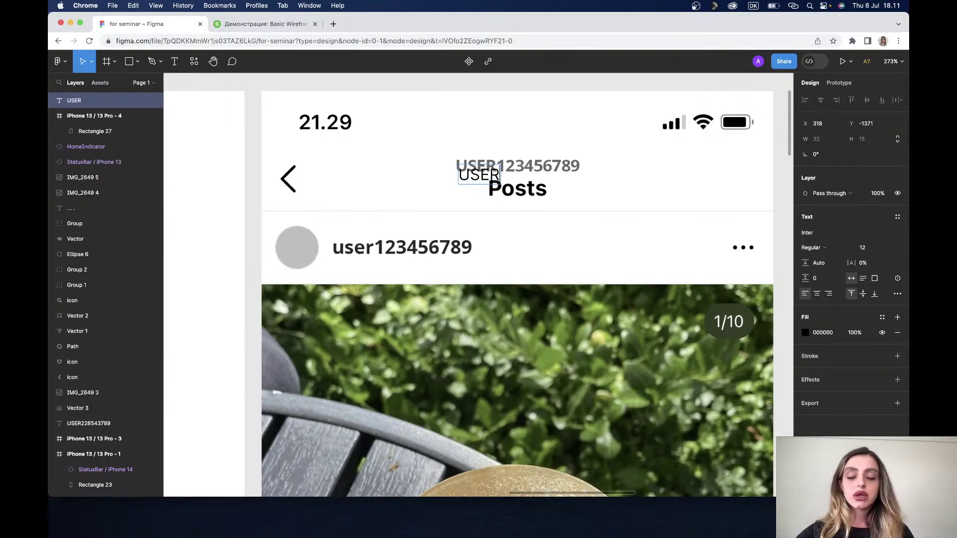
{"action": "type", "text": "!\"#"}
{"action": "key", "text": "BackSpace"}
{"action": "key", "text": "BackSpace"}
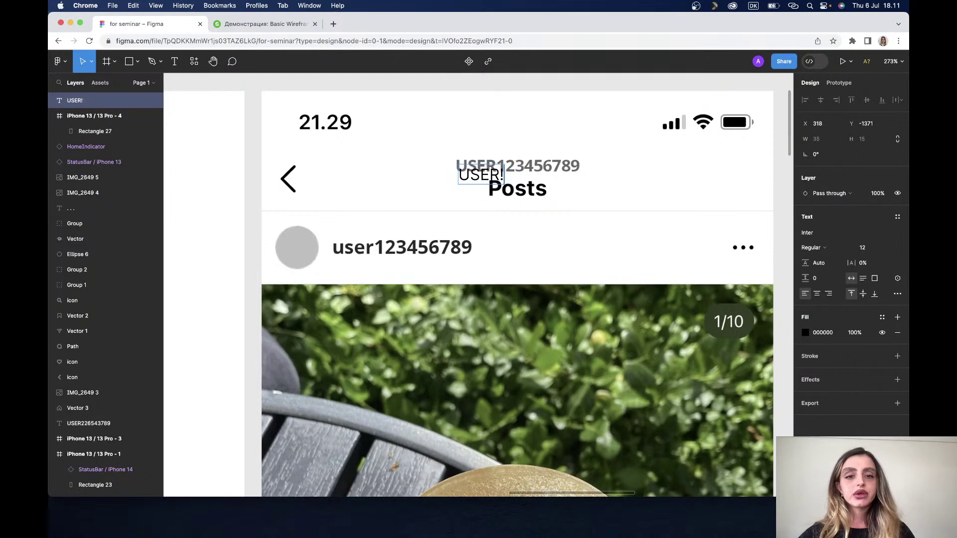
{"action": "key", "text": "BackSpace"}
{"action": "type", "text": "1234"}
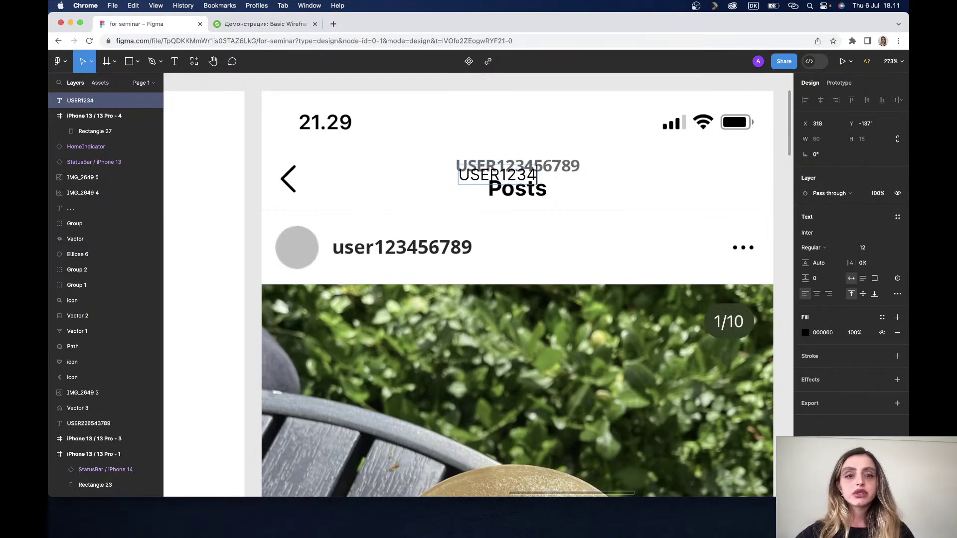
{"action": "type", "text": "56789"}
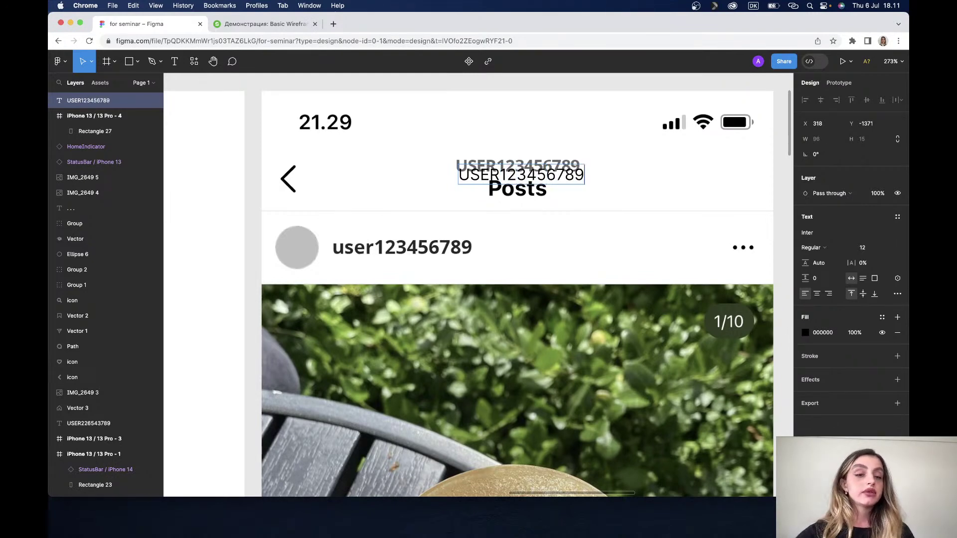
{"action": "key", "text": "super+a"}
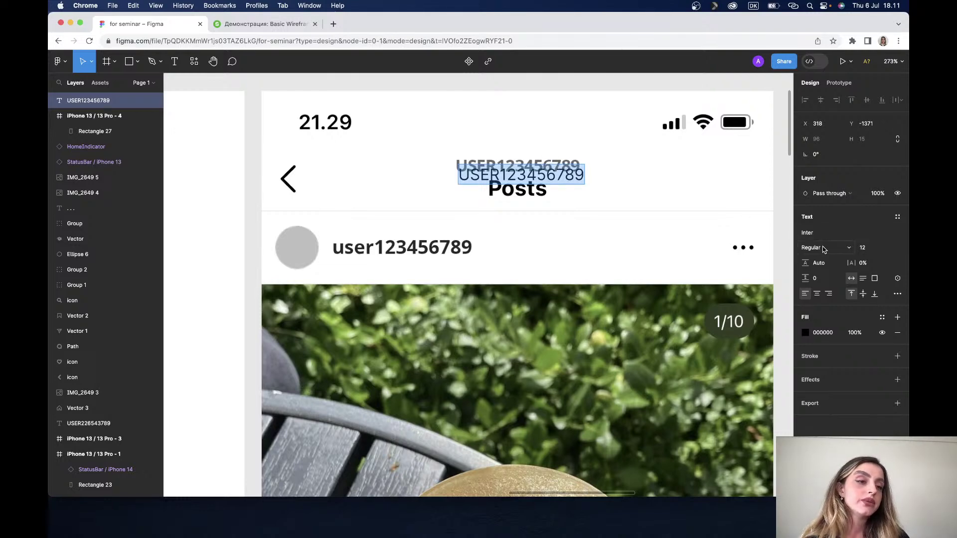
Step: Make the USER123456789 text Inter Bold and nudge it over the original title
{"action": "left_click", "coordinate": [850, 251]}
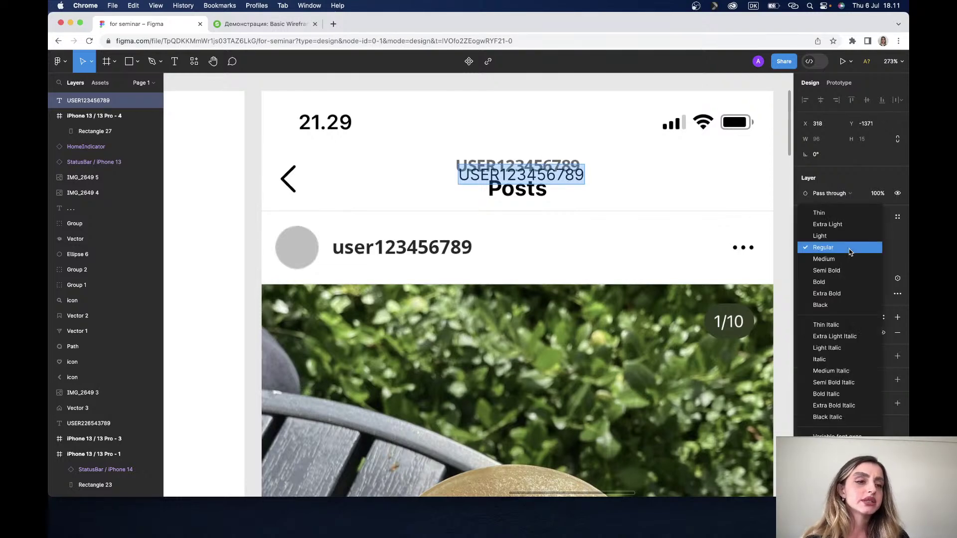
{"action": "left_click", "coordinate": [822, 280]}
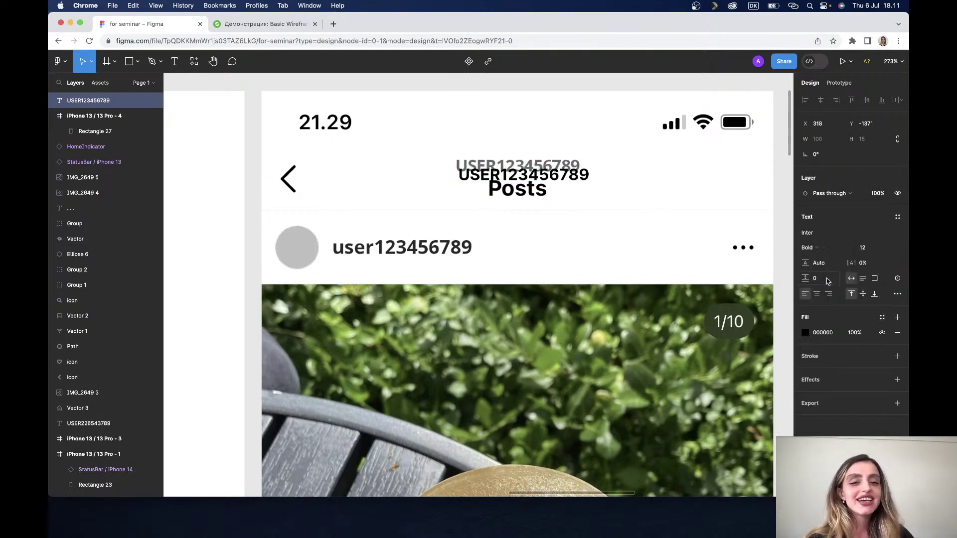
{"action": "double_click", "coordinate": [535, 171]}
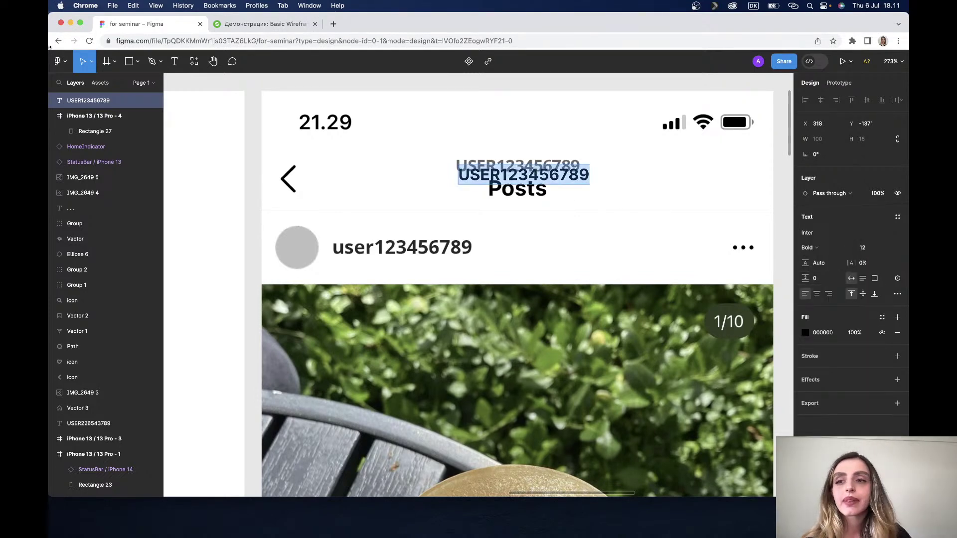
{"action": "left_click", "coordinate": [530, 170]}
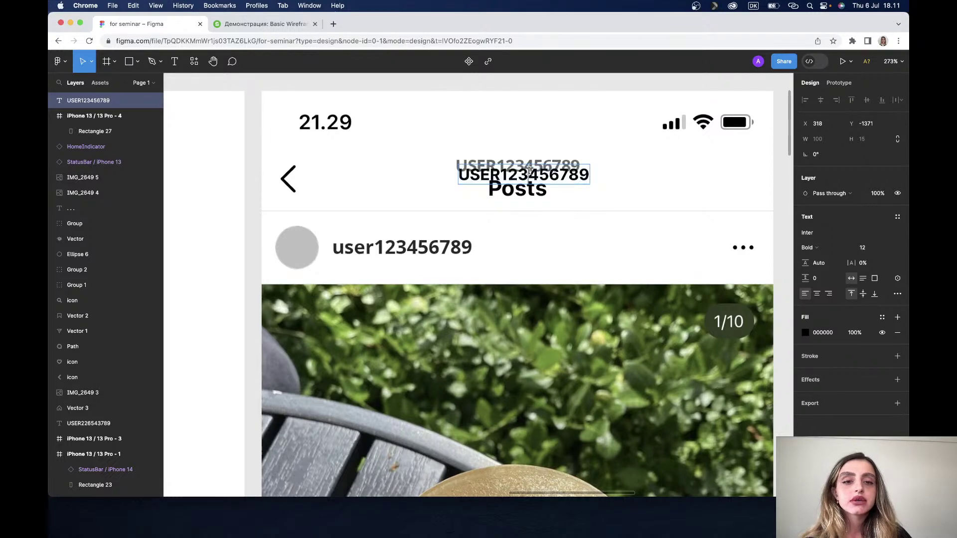
{"action": "key", "text": "Escape"}
{"action": "left_click_drag", "start_coordinate": [521, 182], "coordinate": [518, 172]}
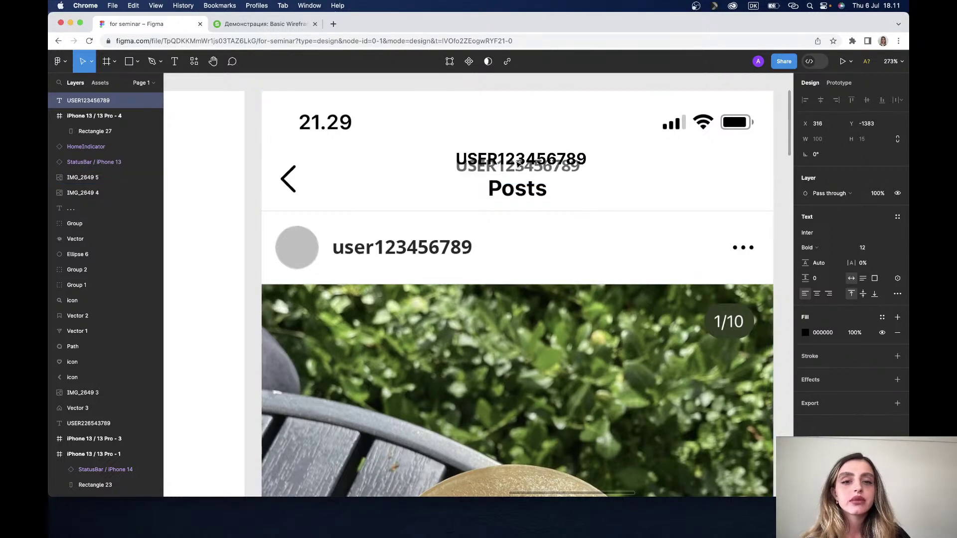
{"action": "scroll", "coordinate": [518, 171], "scroll_direction": "up", "scroll_amount": 3}
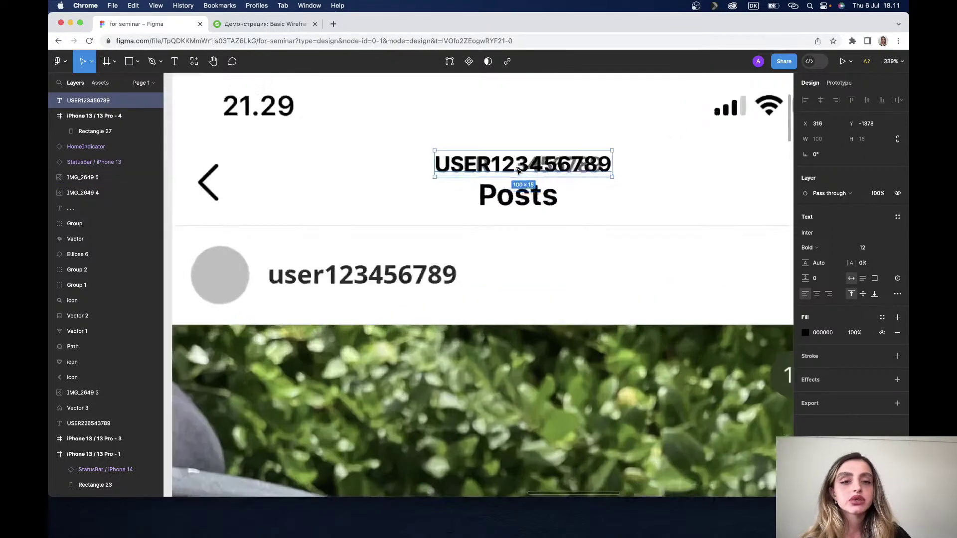
{"action": "scroll", "coordinate": [518, 171], "scroll_direction": "up", "scroll_amount": 3}
{"action": "key", "text": "Down"}
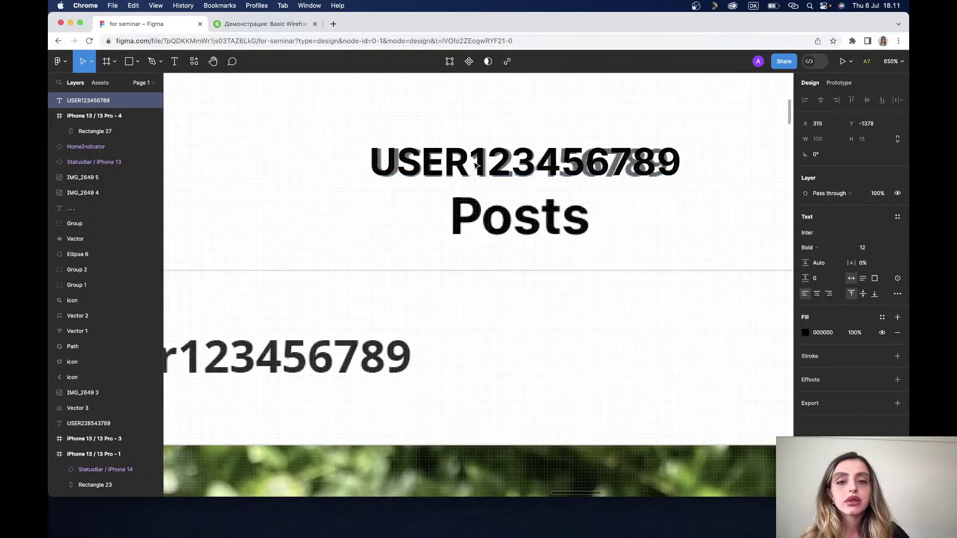
{"action": "key", "text": "Up"}
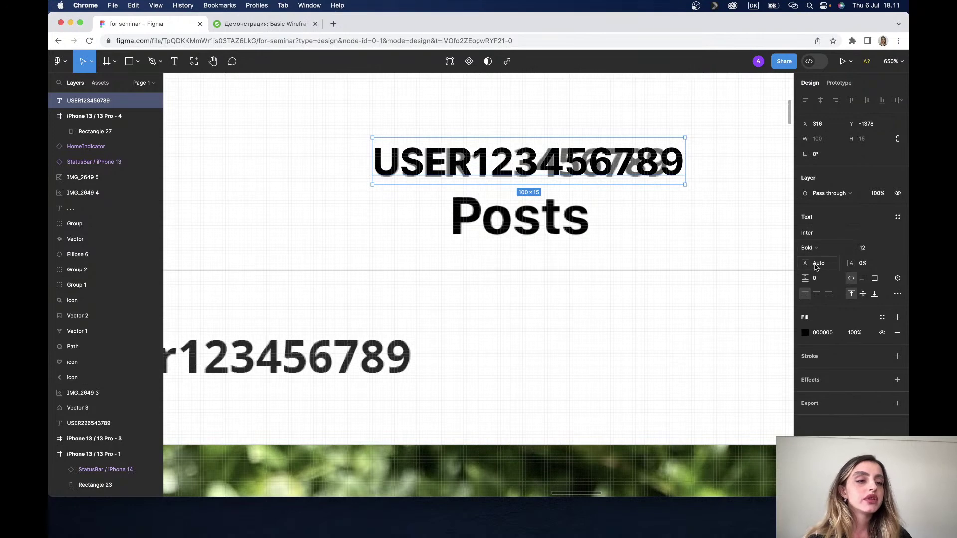
Step: Try font size 11, then restore 12 and recentre the username above Posts
{"action": "left_click", "coordinate": [870, 250]}
{"action": "key", "text": "Down"}
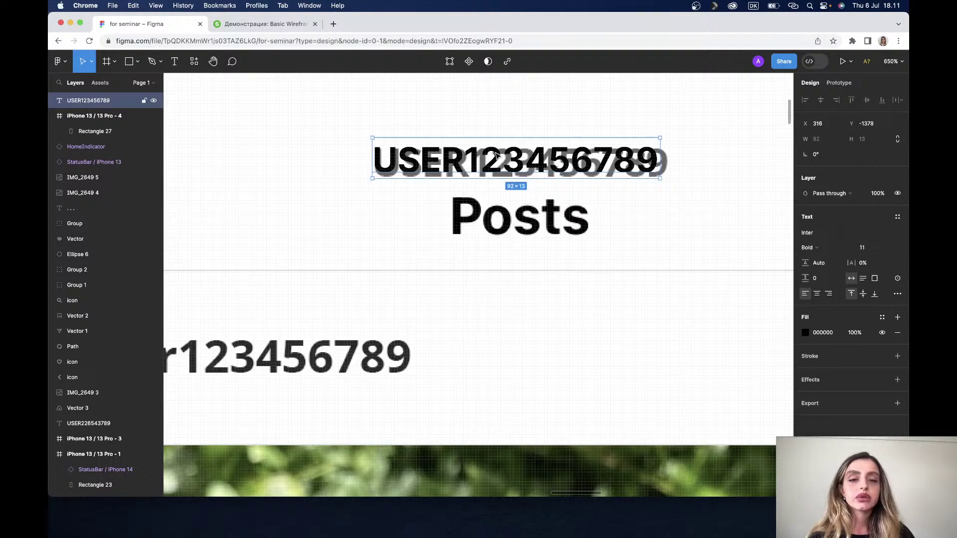
{"action": "left_click_drag", "start_coordinate": [499, 150], "coordinate": [498, 156]}
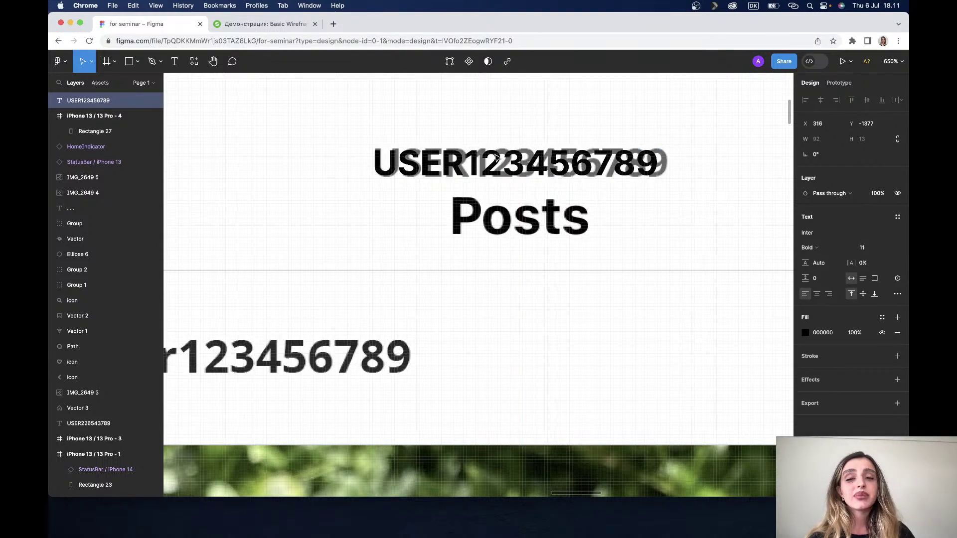
{"action": "left_click_drag", "start_coordinate": [498, 156], "coordinate": [496, 158]}
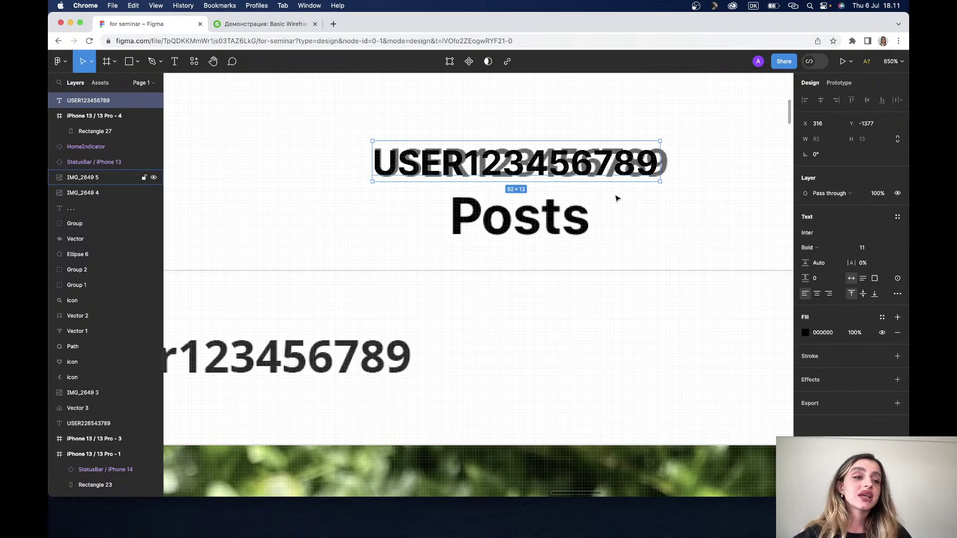
{"action": "left_click", "coordinate": [876, 251]}
{"action": "key", "text": "Up"}
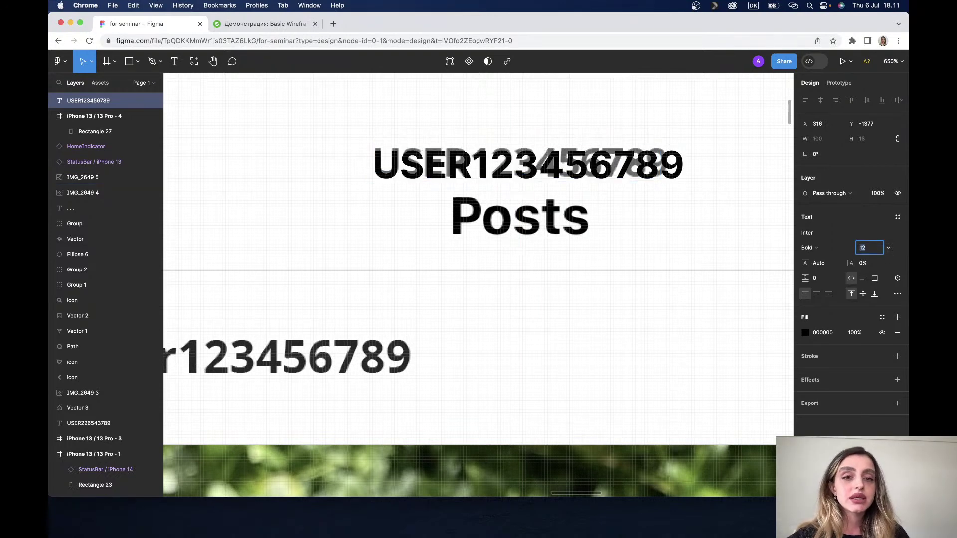
{"action": "left_click_drag", "start_coordinate": [398, 160], "coordinate": [397, 158]}
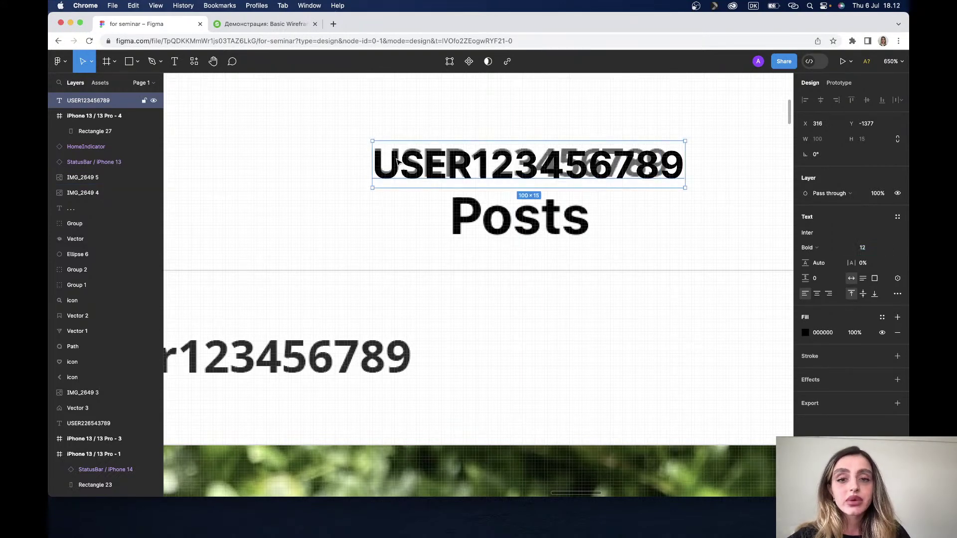
{"action": "left_click", "coordinate": [397, 159]}
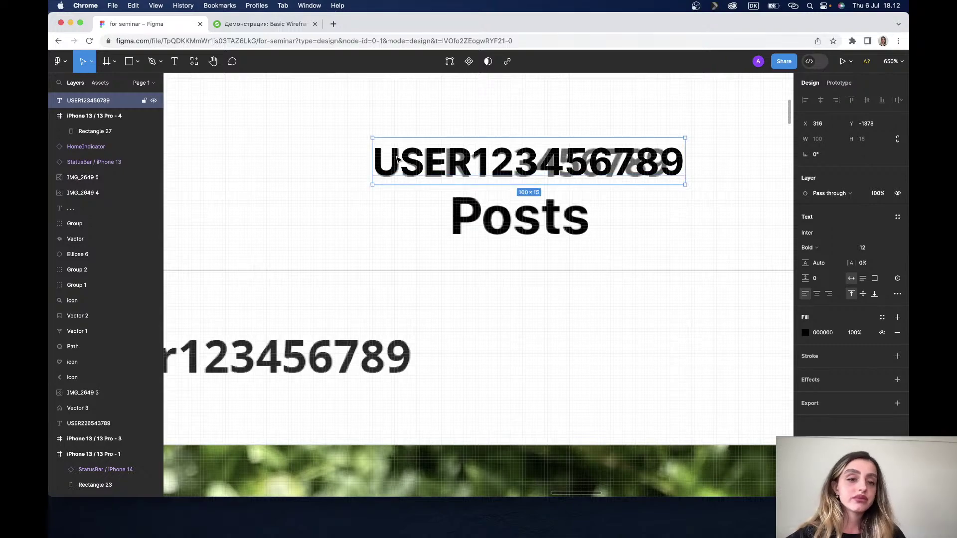
Step: Alt-drag a copy of the USER123456789 title into the blank iPhone 13 / 13 Pro - 4 frame
{"action": "scroll", "coordinate": [397, 158], "scroll_direction": "down", "scroll_amount": 5}
{"action": "scroll", "coordinate": [397, 158], "scroll_direction": "left", "scroll_amount": 2}
{"action": "scroll", "coordinate": [397, 159], "scroll_direction": "left", "scroll_amount": 3}
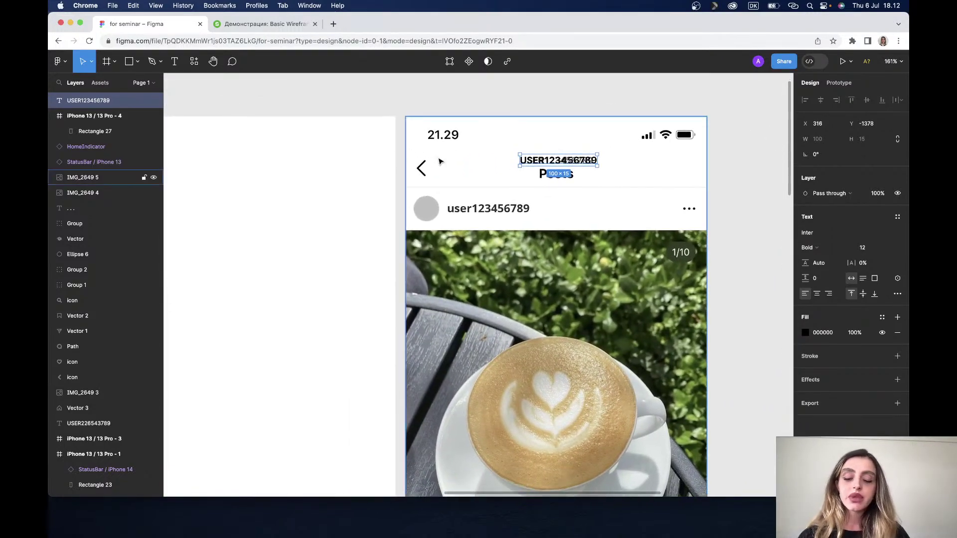
{"action": "scroll", "coordinate": [512, 167], "scroll_direction": "left", "scroll_amount": 4}
{"action": "scroll", "coordinate": [512, 166], "scroll_direction": "left", "scroll_amount": 1}
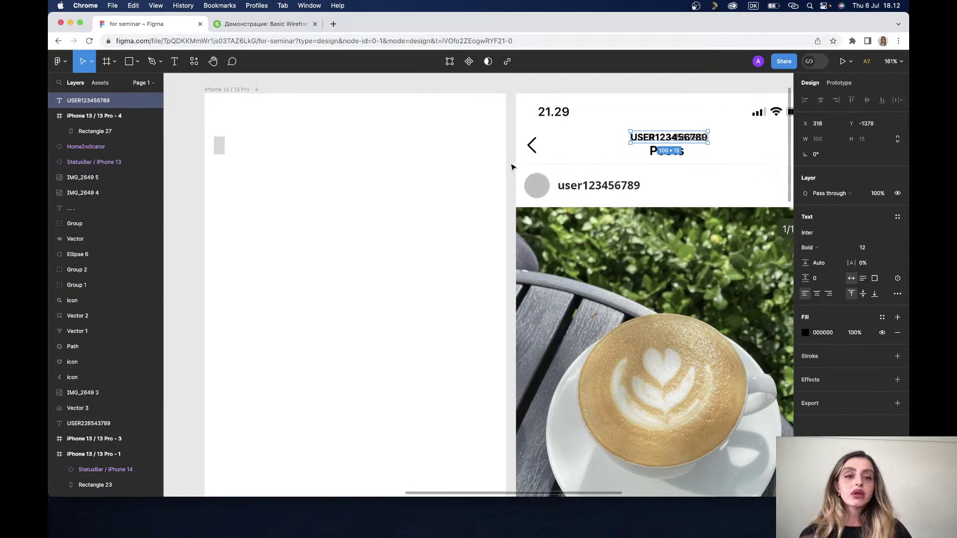
{"action": "scroll", "coordinate": [511, 167], "scroll_direction": "left", "scroll_amount": 1}
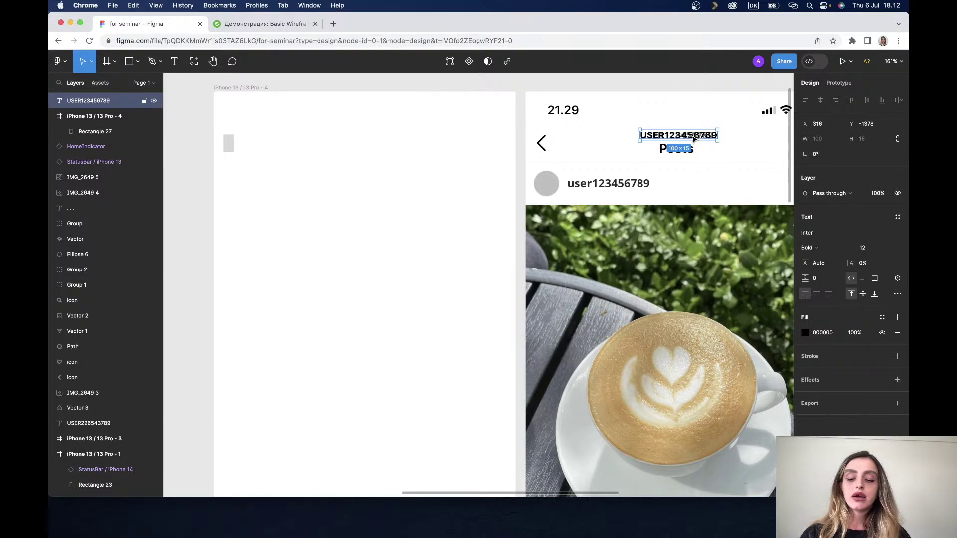
{"action": "double_click", "coordinate": [694, 138]}
{"action": "mouse_move", "coordinate": [694, 139]}
{"action": "left_mouse_down"}
{"action": "mouse_move", "coordinate": [370, 148]}
{"action": "mouse_move", "coordinate": [384, 125]}
{"action": "left_mouse_up"}
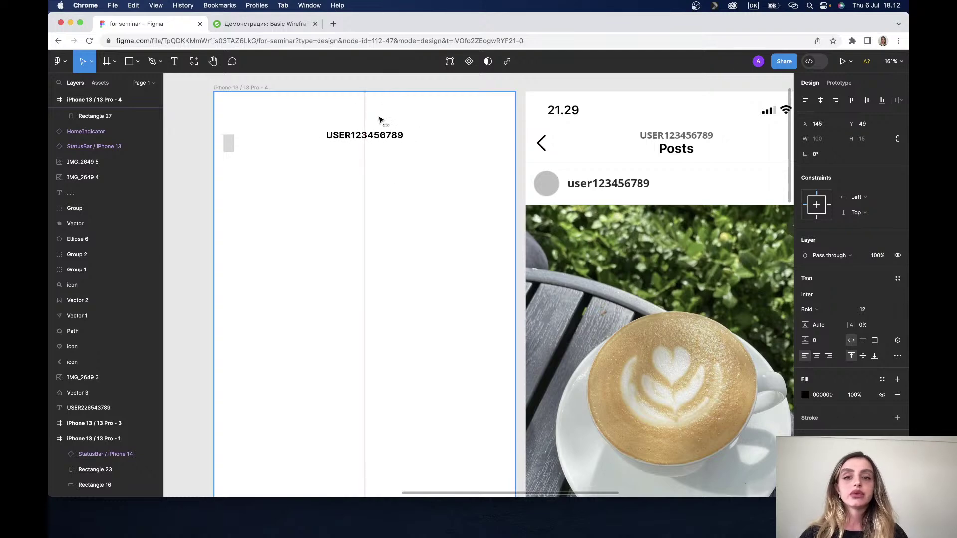
Step: Centre the copied title near the frame's top, then deselect it
{"action": "left_click_drag", "start_coordinate": [384, 124], "coordinate": [381, 123]}
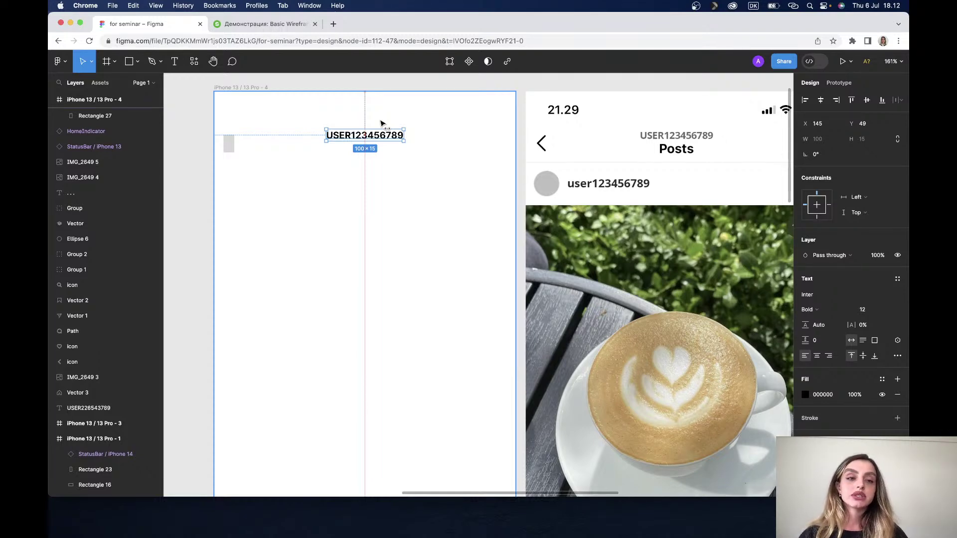
{"action": "left_click_drag", "start_coordinate": [381, 123], "coordinate": [381, 122]}
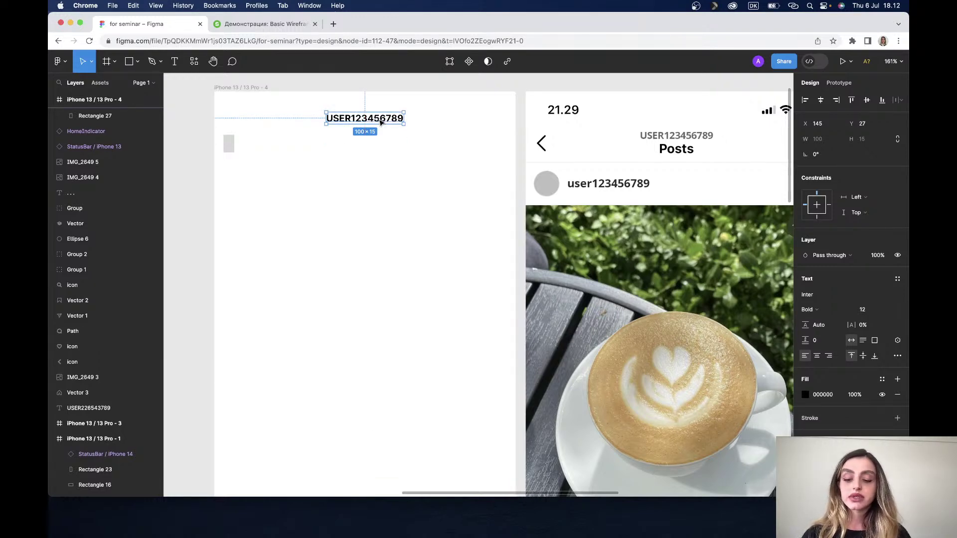
{"action": "left_click_drag", "start_coordinate": [381, 122], "coordinate": [664, 142]}
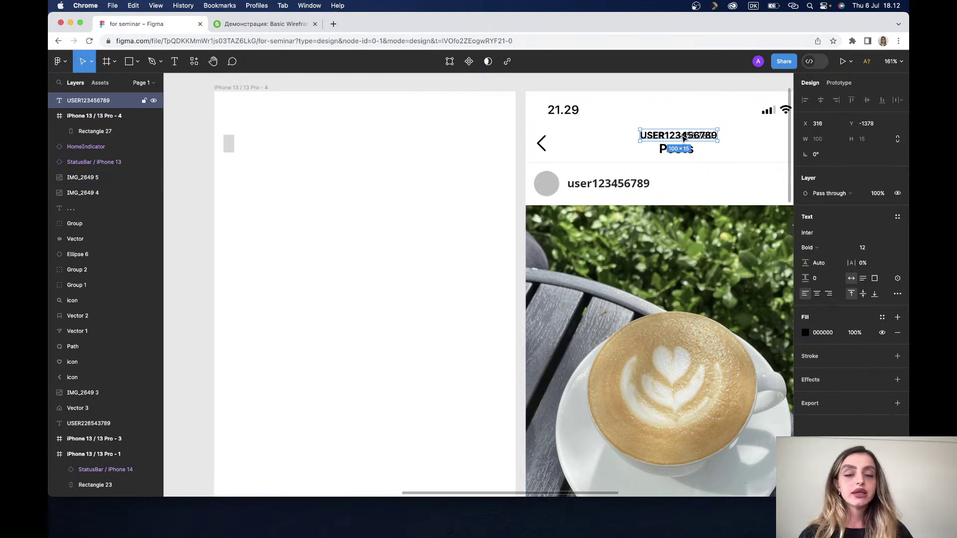
{"action": "mouse_move", "coordinate": [664, 142]}
{"action": "left_mouse_down"}
{"action": "mouse_move", "coordinate": [352, 133]}
{"action": "mouse_move", "coordinate": [369, 135]}
{"action": "left_mouse_up"}
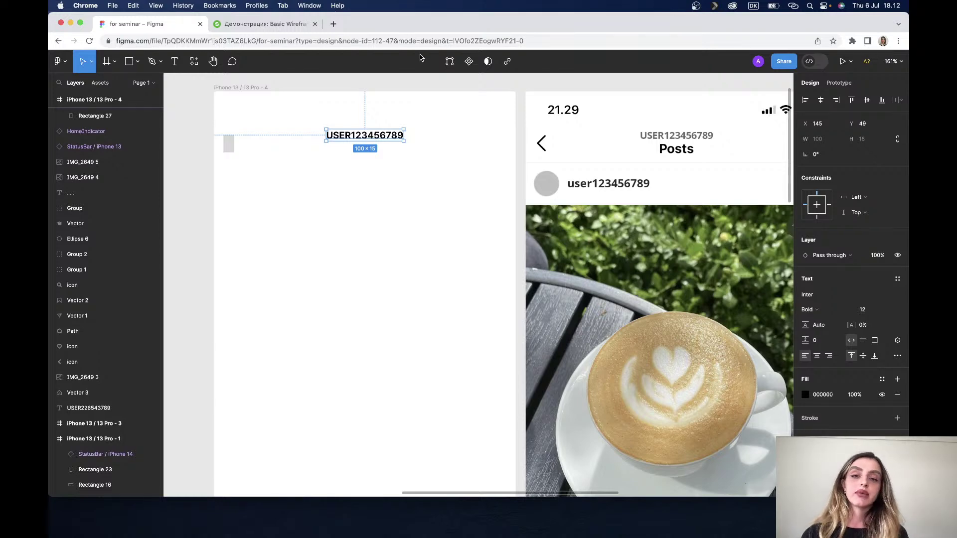
{"action": "left_click", "coordinate": [377, 89]}
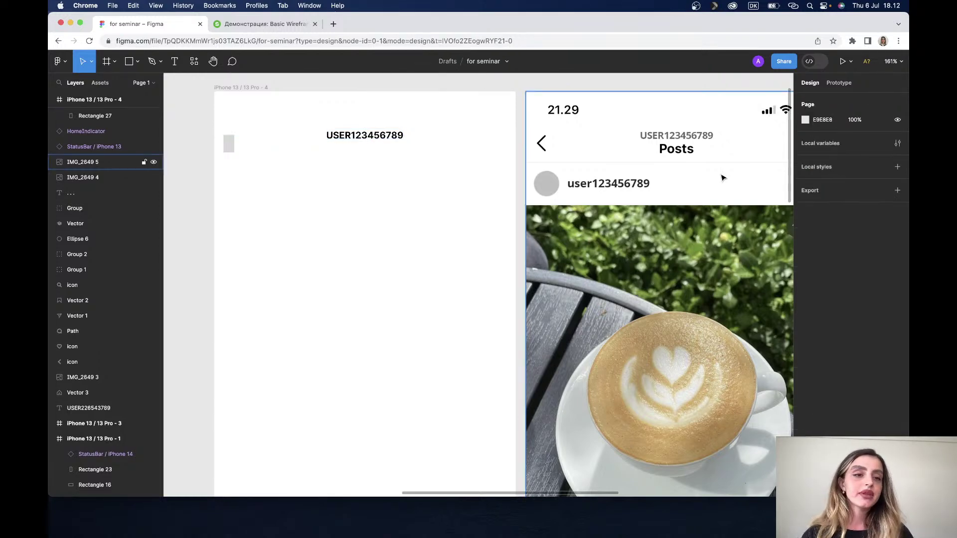
Step: Pan around the post frame to review its USER123456789 title and back-arrow placeholder
{"action": "scroll", "coordinate": [722, 178], "scroll_direction": "right", "scroll_amount": 3}
{"action": "scroll", "coordinate": [698, 174], "scroll_direction": "right", "scroll_amount": 3}
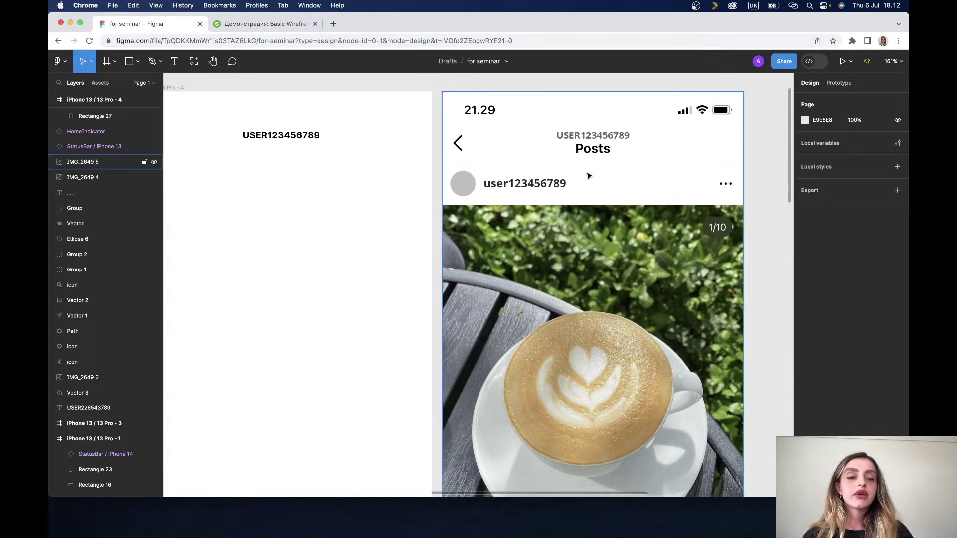
{"action": "scroll", "coordinate": [588, 176], "scroll_direction": "down", "scroll_amount": 5}
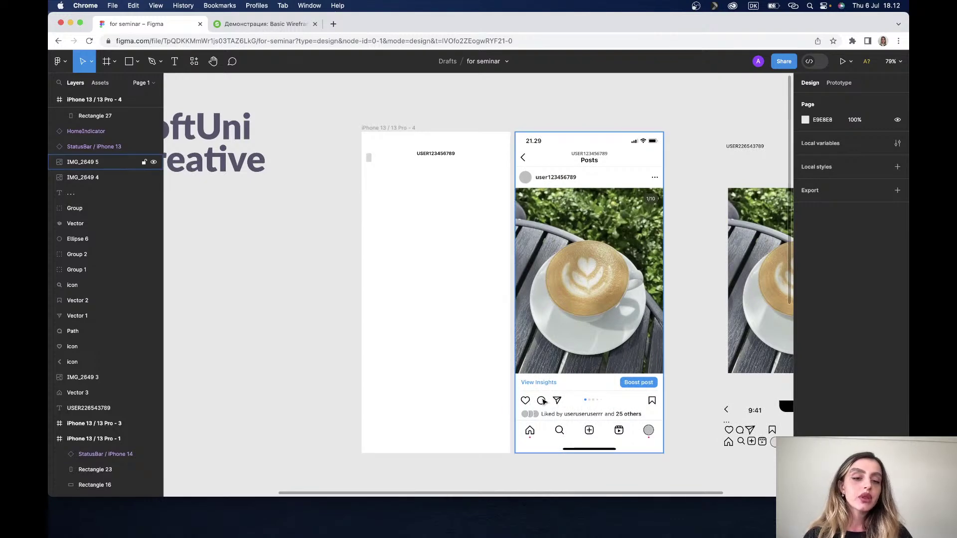
{"action": "scroll", "coordinate": [545, 405], "scroll_direction": "up", "scroll_amount": 3}
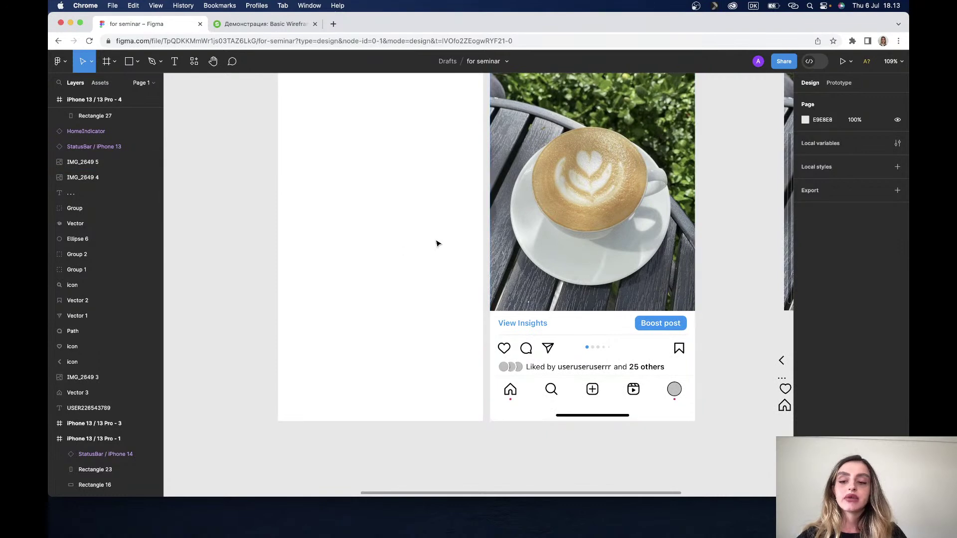
{"action": "scroll", "coordinate": [457, 317], "scroll_direction": "right", "scroll_amount": 3}
{"action": "scroll", "coordinate": [457, 318], "scroll_direction": "up", "scroll_amount": 1}
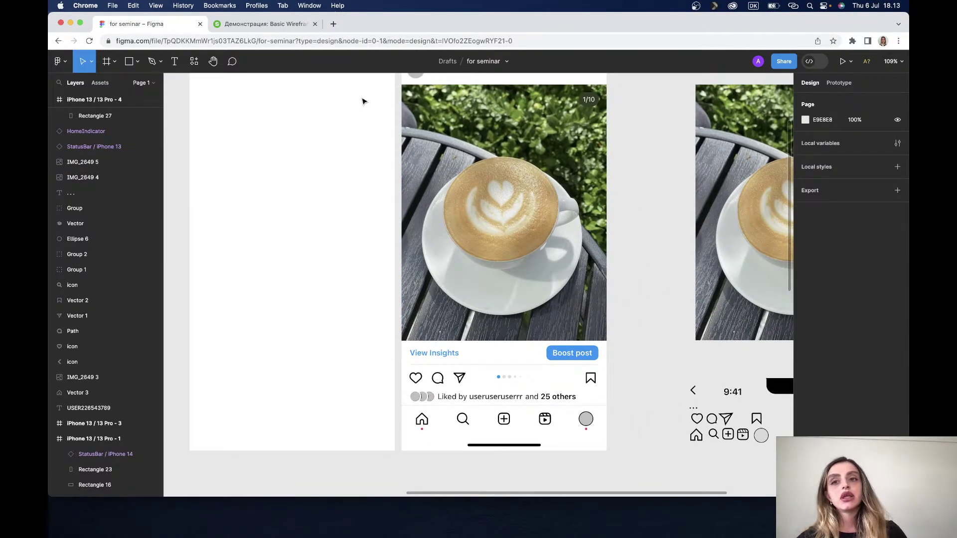
{"action": "left_click", "coordinate": [60, 61]}
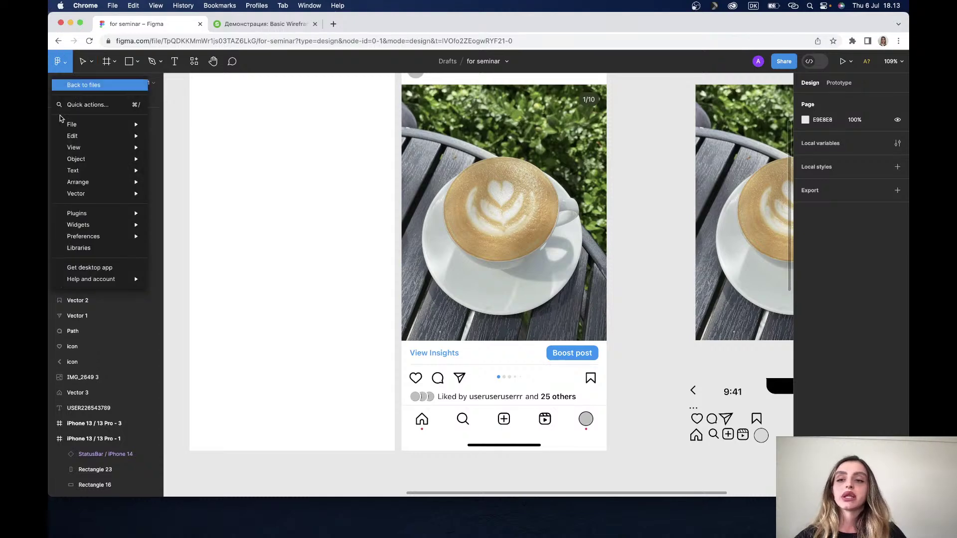
Step: Return to the files overview and search the Figma Community for 'icons'
{"action": "left_click", "coordinate": [84, 85]}
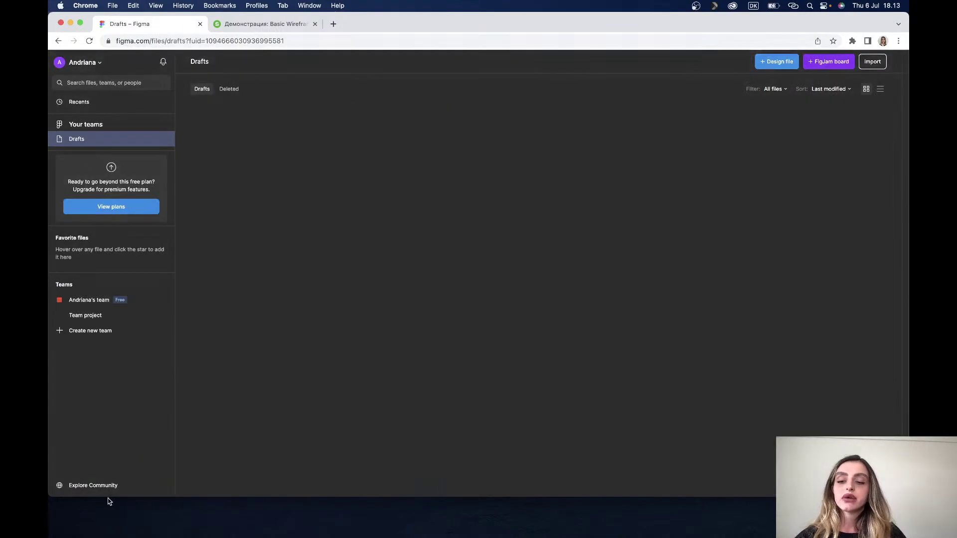
{"action": "left_click", "coordinate": [106, 486]}
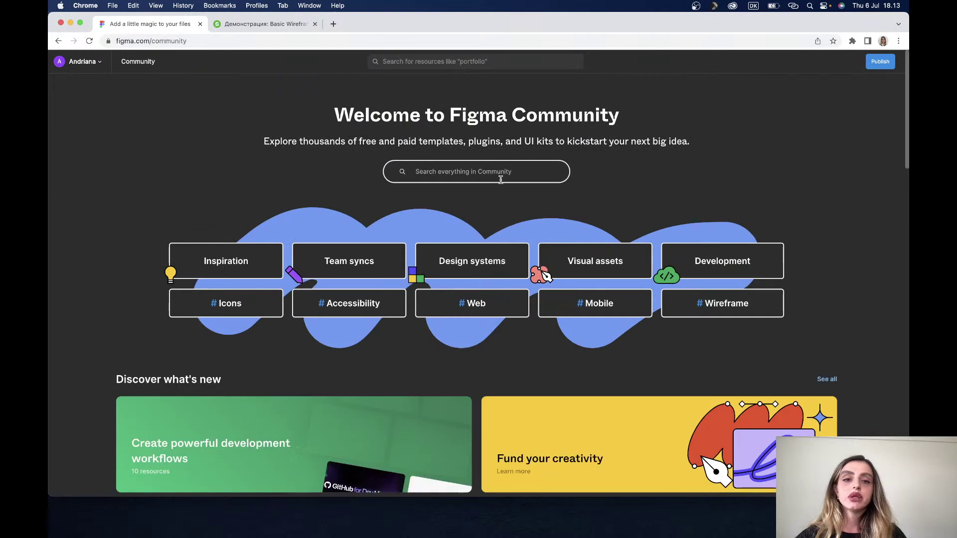
{"action": "left_click", "coordinate": [492, 177]}
{"action": "type", "text": "ico"}
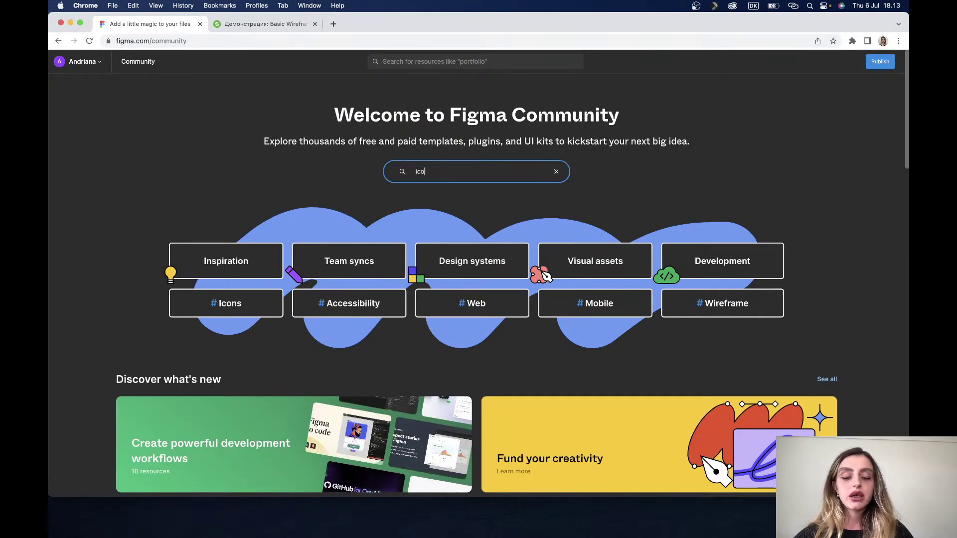
{"action": "type", "text": "ns"}
{"action": "key", "text": "Return"}
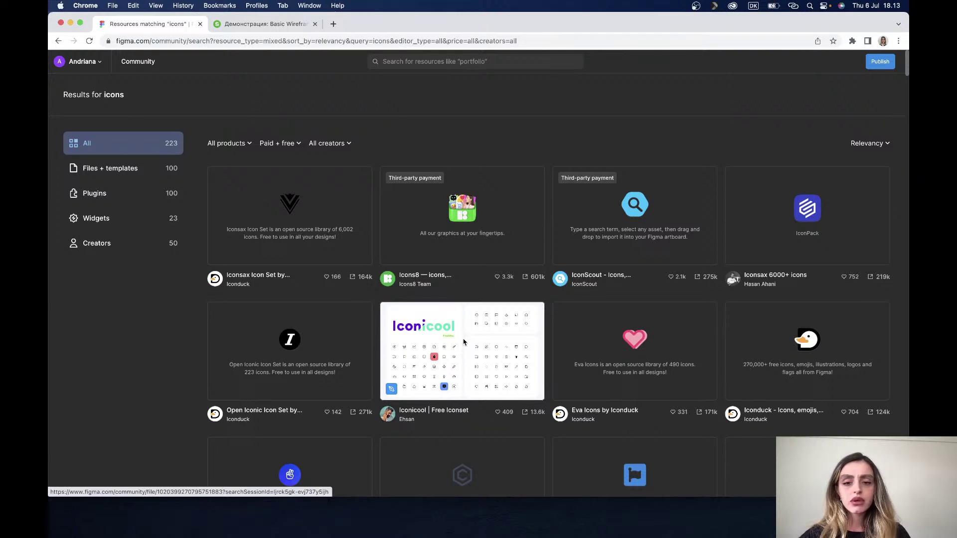
Step: View the Iconicool iconset page, then open the Evericons (Community) file from Recents
{"action": "left_click", "coordinate": [464, 341]}
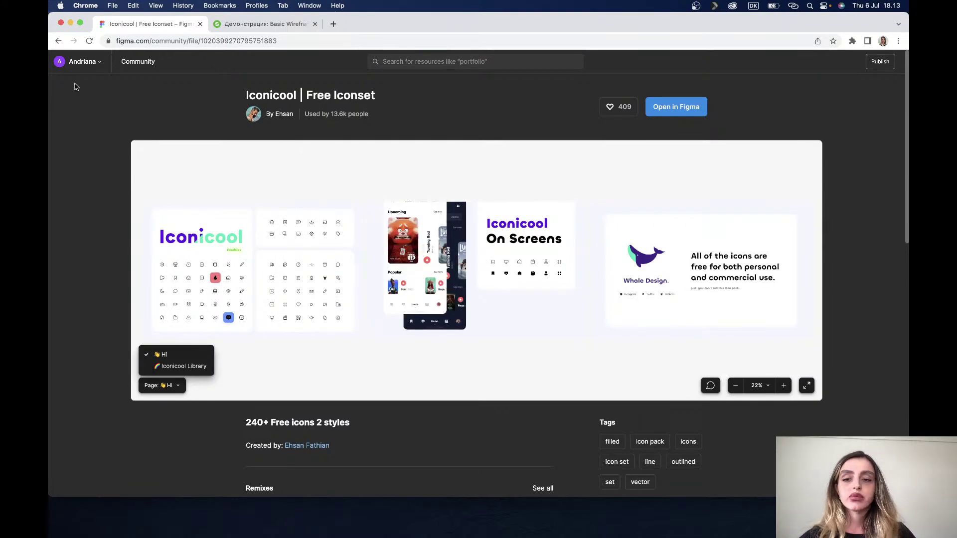
{"action": "left_click", "coordinate": [91, 62]}
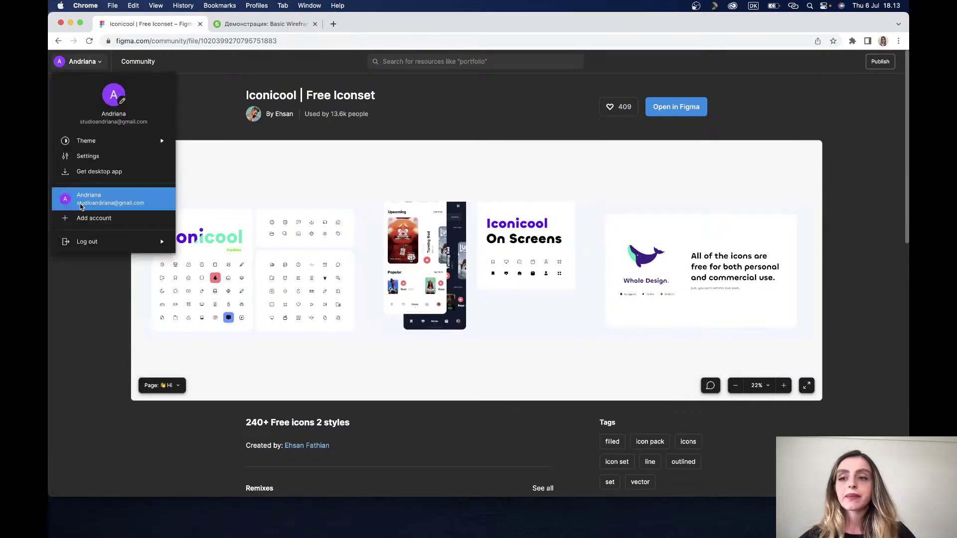
{"action": "left_click", "coordinate": [101, 200]}
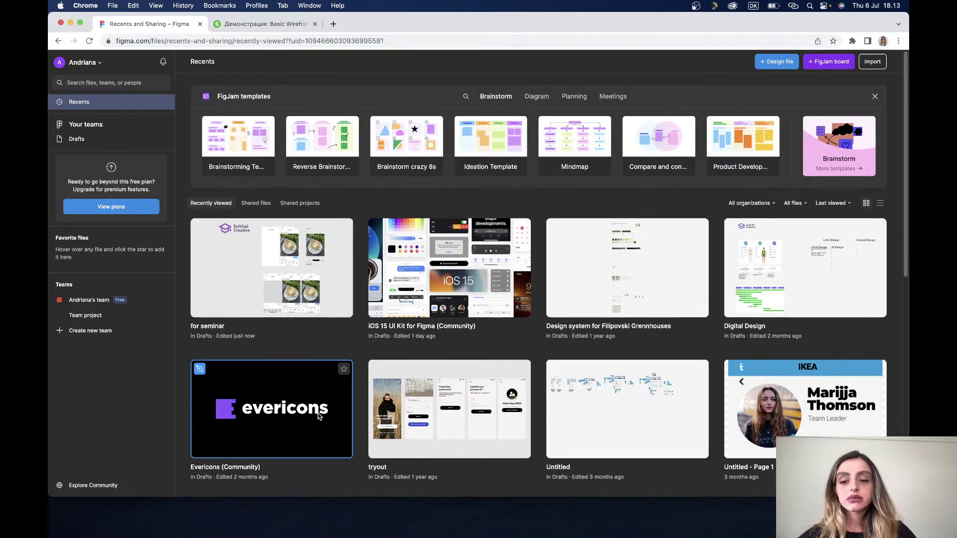
{"action": "left_click", "coordinate": [349, 443]}
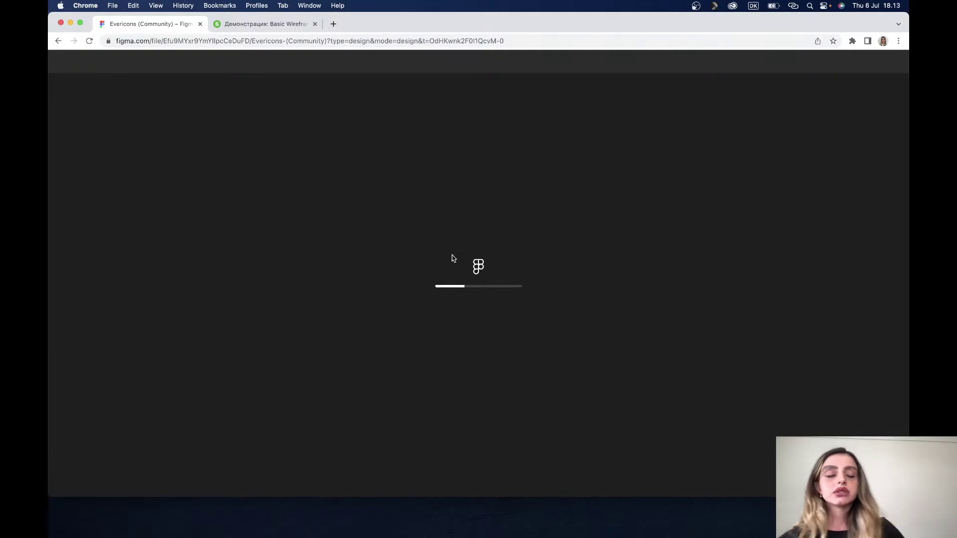
Step: Switch the Evericons file from its cover to the Evericons page
{"action": "scroll", "coordinate": [432, 329], "scroll_direction": "down", "scroll_amount": 1}
{"action": "scroll", "coordinate": [432, 329], "scroll_direction": "down", "scroll_amount": 3}
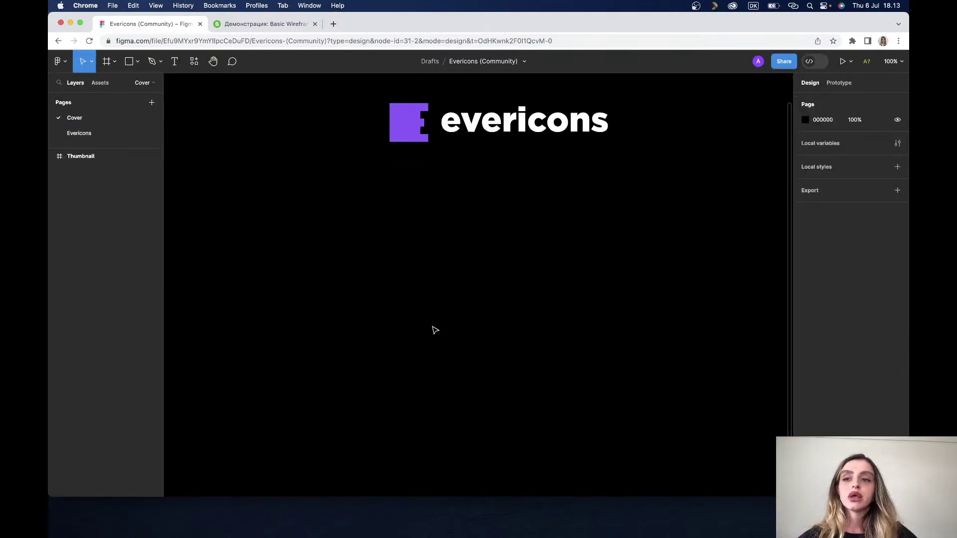
{"action": "scroll", "coordinate": [432, 329], "scroll_direction": "down", "scroll_amount": 5}
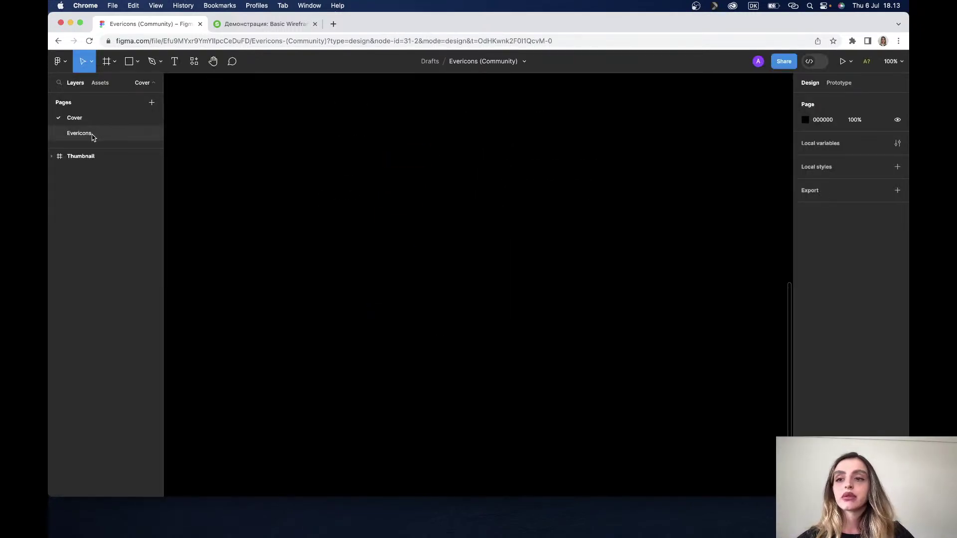
{"action": "left_click", "coordinate": [91, 136]}
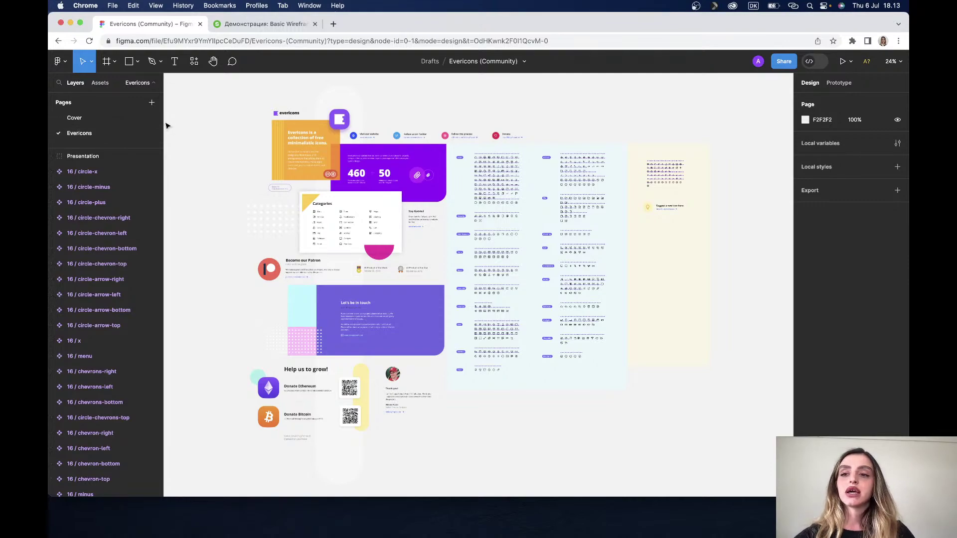
Step: Browse the Time, Maps, Finance, Music and Shopping icon groups
{"action": "scroll", "coordinate": [543, 165], "scroll_direction": "up", "scroll_amount": 5}
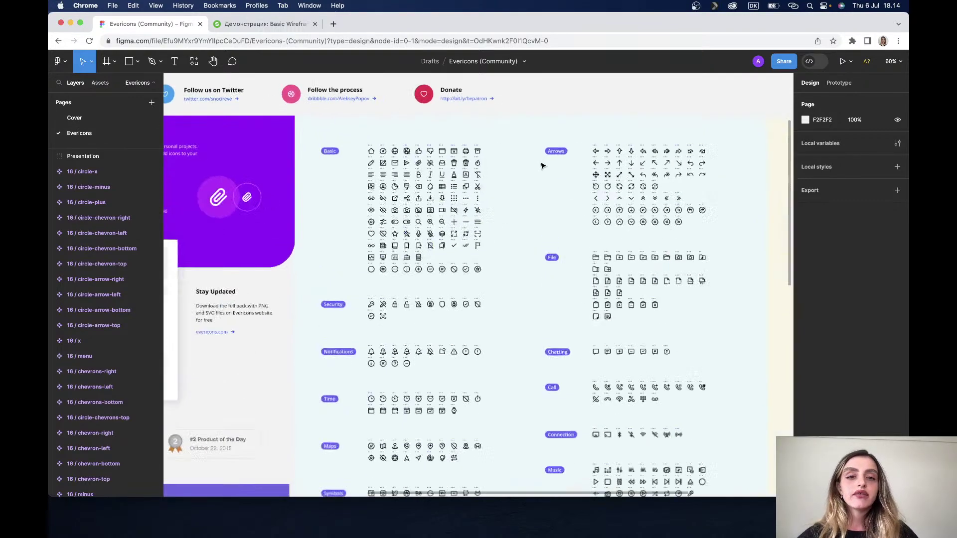
{"action": "scroll", "coordinate": [495, 222], "scroll_direction": "down", "scroll_amount": 5}
{"action": "scroll", "coordinate": [443, 308], "scroll_direction": "down", "scroll_amount": 3}
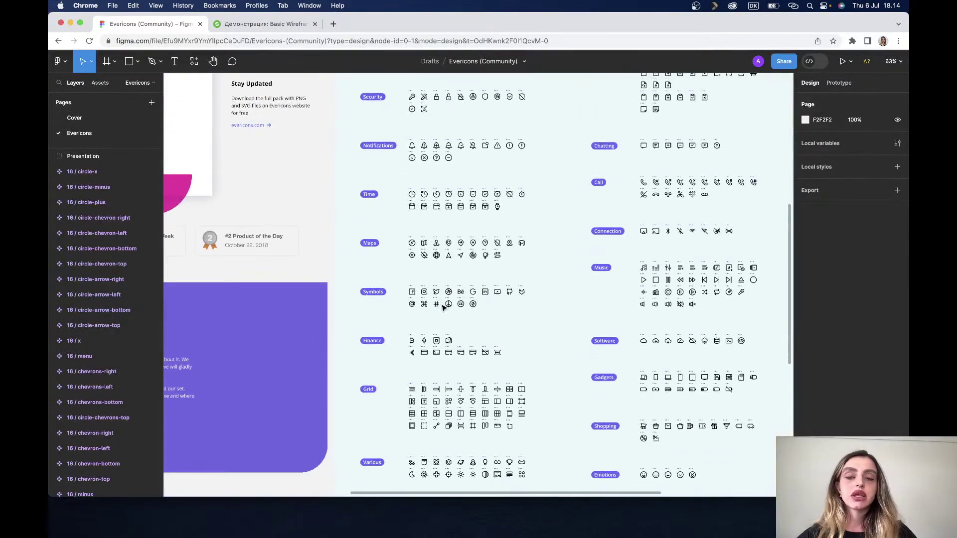
{"action": "scroll", "coordinate": [443, 308], "scroll_direction": "down", "scroll_amount": 3}
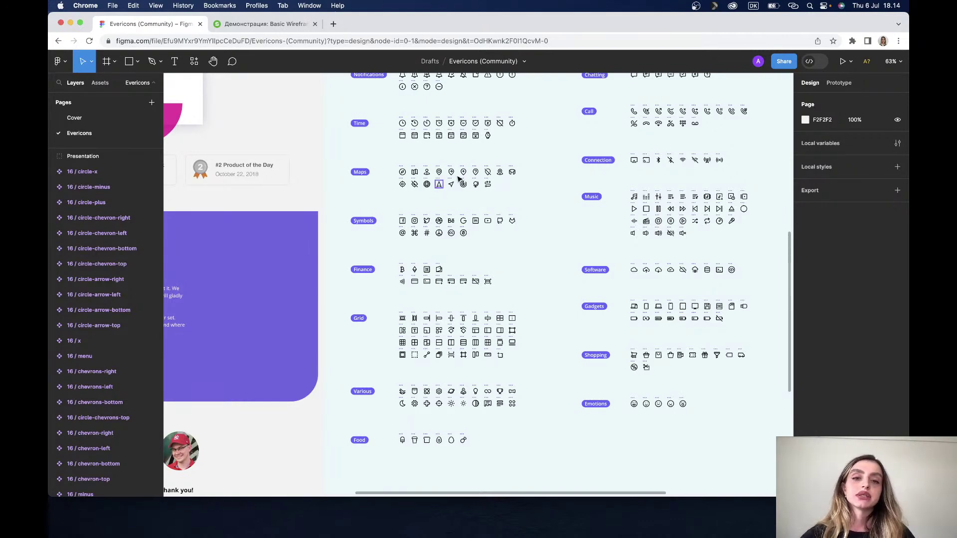
{"action": "scroll", "coordinate": [445, 145], "scroll_direction": "up", "scroll_amount": 5}
{"action": "scroll", "coordinate": [445, 145], "scroll_direction": "up", "scroll_amount": 1}
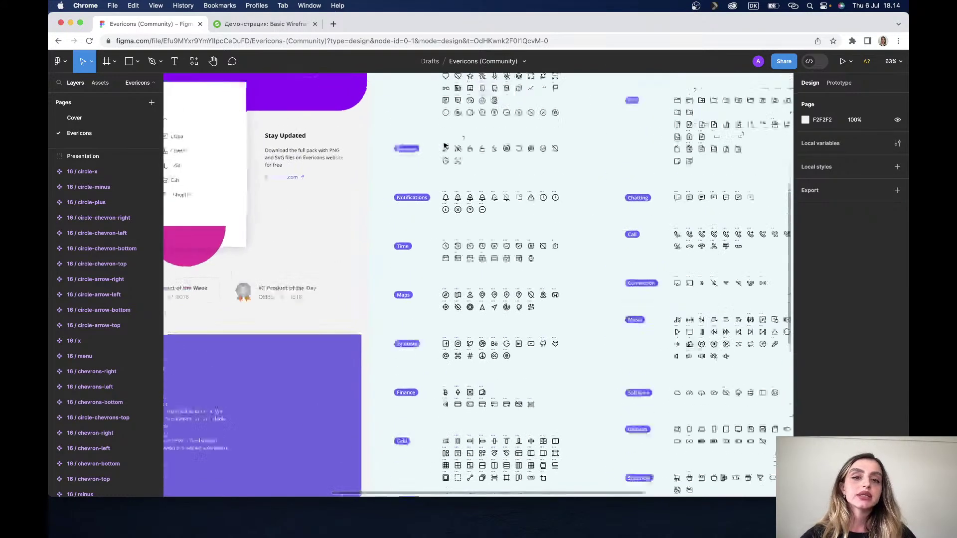
{"action": "scroll", "coordinate": [444, 145], "scroll_direction": "up", "scroll_amount": 3}
{"action": "scroll", "coordinate": [512, 172], "scroll_direction": "right", "scroll_amount": 5}
{"action": "scroll", "coordinate": [512, 171], "scroll_direction": "up", "scroll_amount": 3}
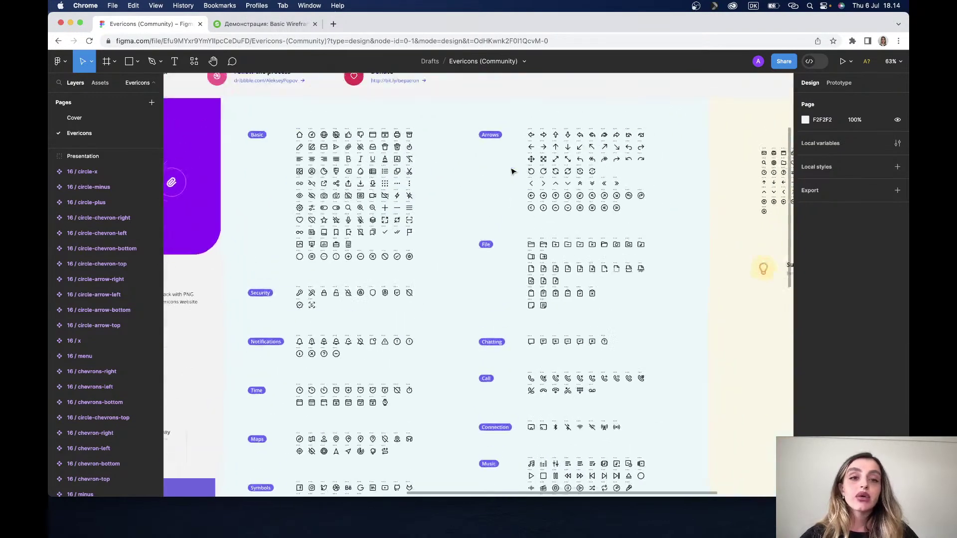
{"action": "scroll", "coordinate": [513, 171], "scroll_direction": "up", "scroll_amount": 1}
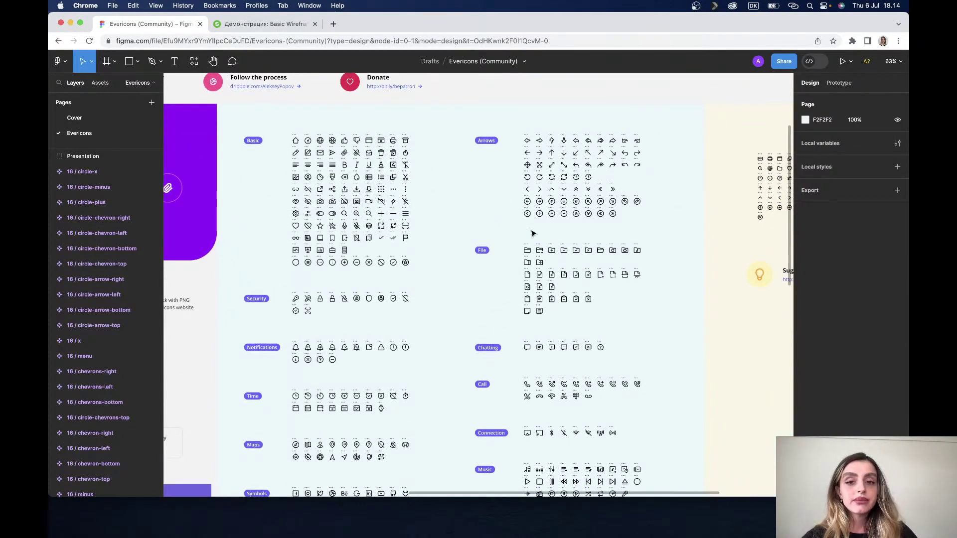
{"action": "scroll", "coordinate": [437, 305], "scroll_direction": "down", "scroll_amount": 5}
{"action": "scroll", "coordinate": [436, 304], "scroll_direction": "left", "scroll_amount": 3}
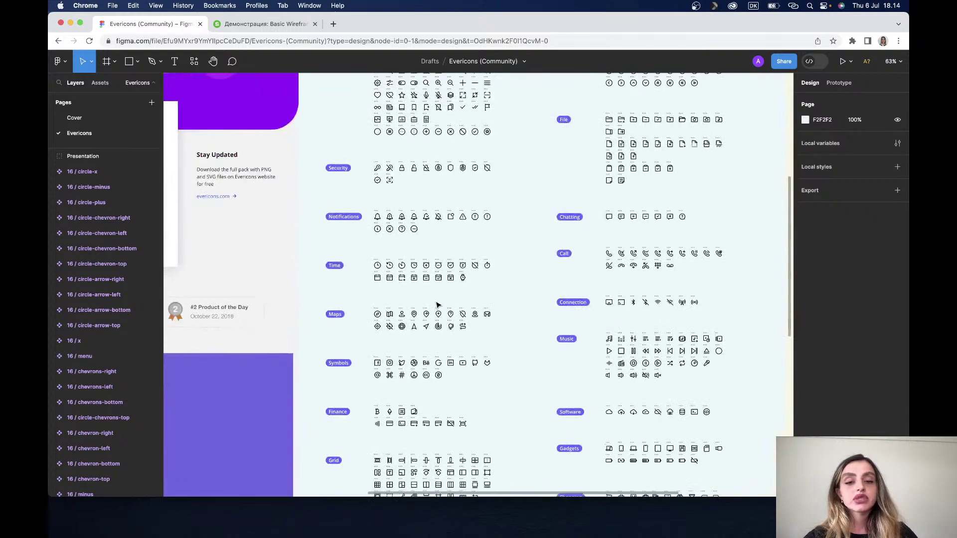
{"action": "scroll", "coordinate": [436, 305], "scroll_direction": "down", "scroll_amount": 4}
{"action": "scroll", "coordinate": [437, 305], "scroll_direction": "down", "scroll_amount": 4}
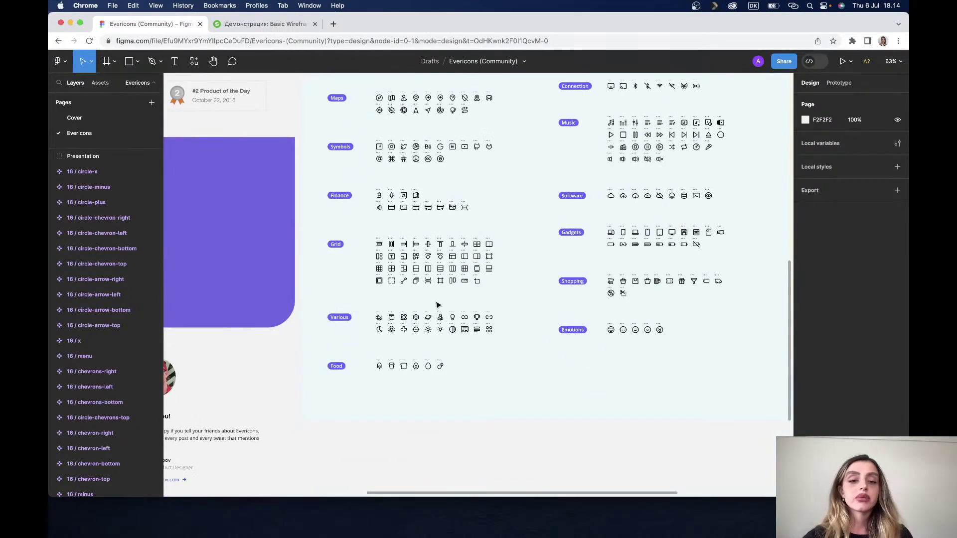
{"action": "scroll", "coordinate": [436, 305], "scroll_direction": "up", "scroll_amount": 2}
{"action": "scroll", "coordinate": [436, 305], "scroll_direction": "right", "scroll_amount": 1}
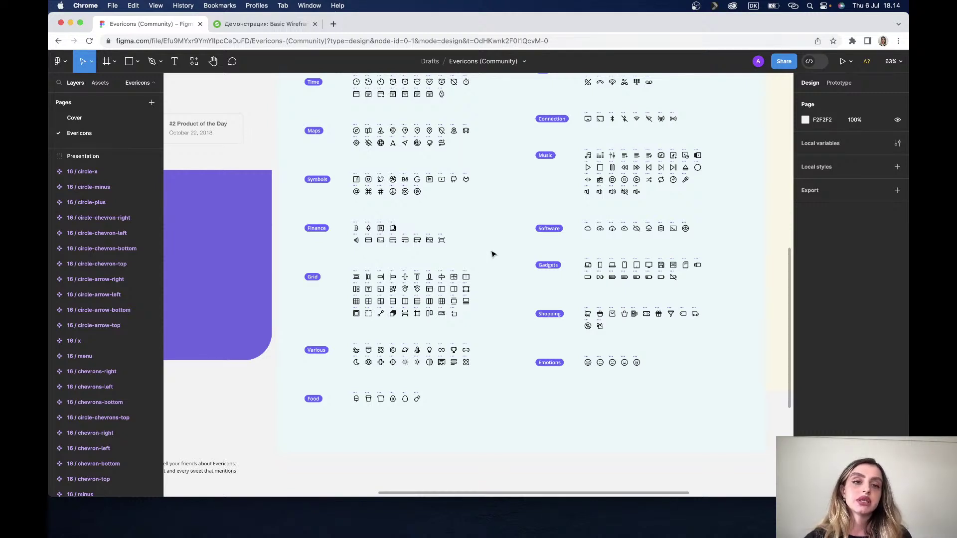
{"action": "left_click", "coordinate": [59, 61]}
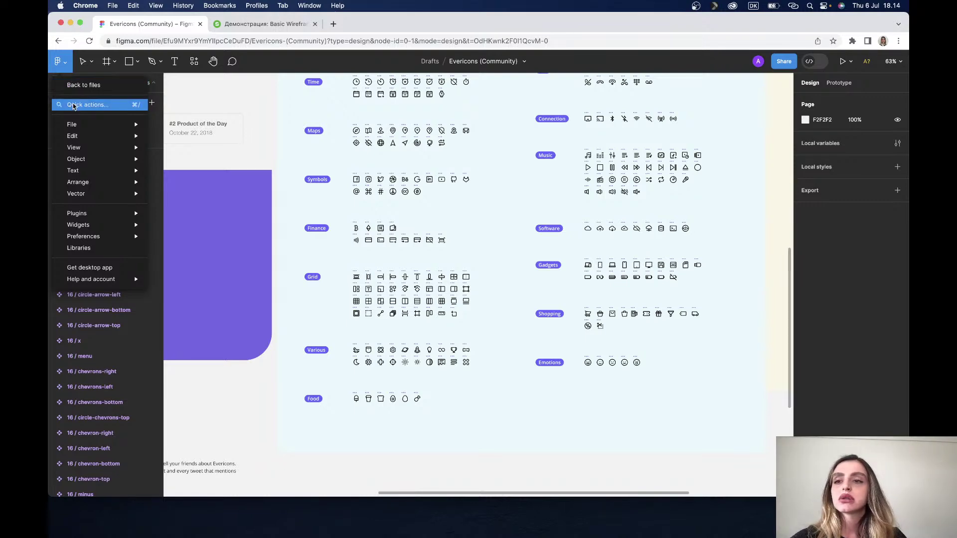
Step: Open the 'for seminar' design and zoom into the icon rows below the latte photo
{"action": "left_click", "coordinate": [78, 87]}
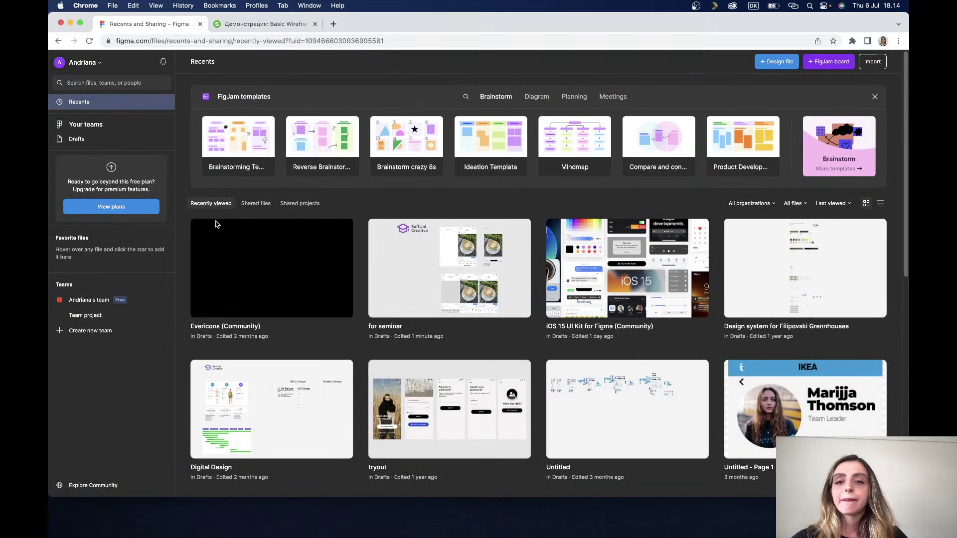
{"action": "double_click", "coordinate": [465, 265]}
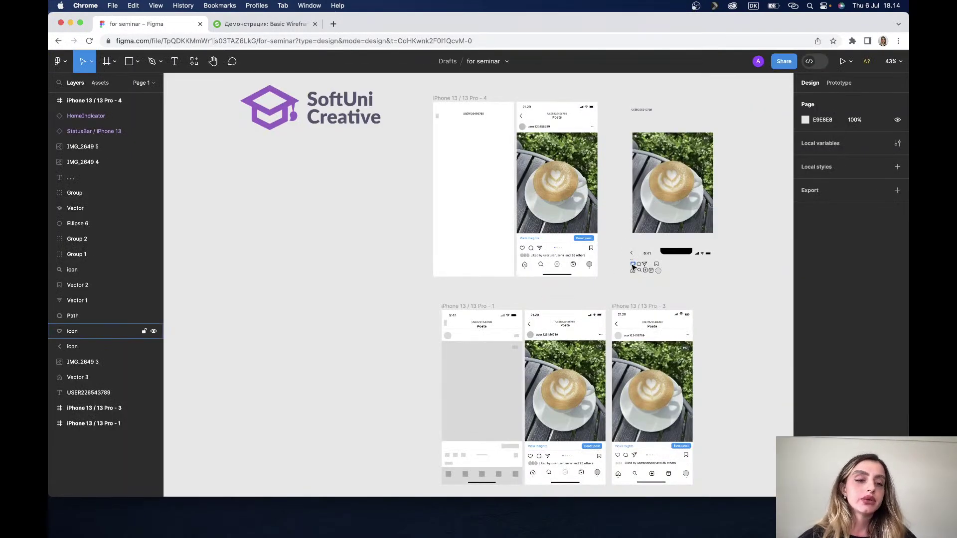
{"action": "scroll", "coordinate": [633, 267], "scroll_direction": "up", "scroll_amount": 3}
{"action": "scroll", "coordinate": [640, 268], "scroll_direction": "up", "scroll_amount": 3}
{"action": "scroll", "coordinate": [647, 269], "scroll_direction": "up", "scroll_amount": 2}
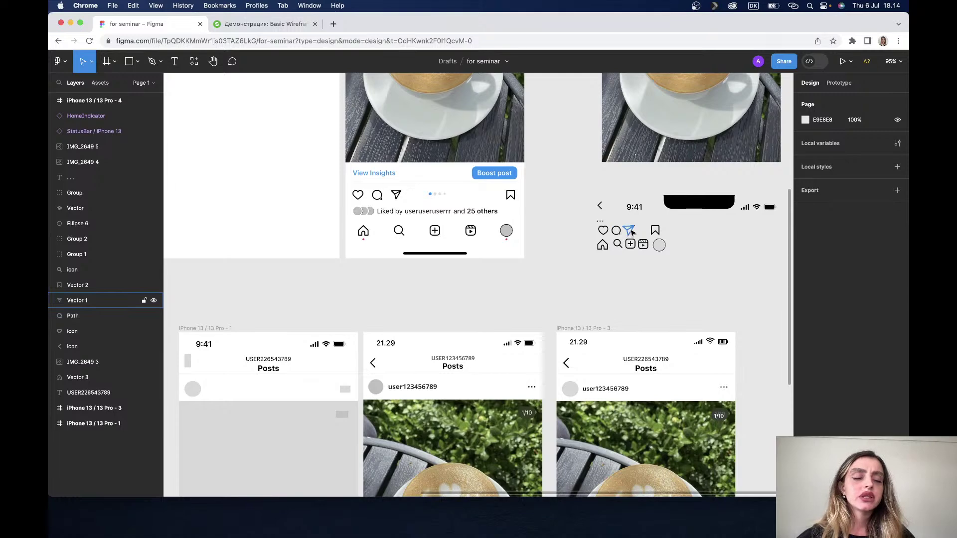
{"action": "scroll", "coordinate": [631, 232], "scroll_direction": "up", "scroll_amount": 3}
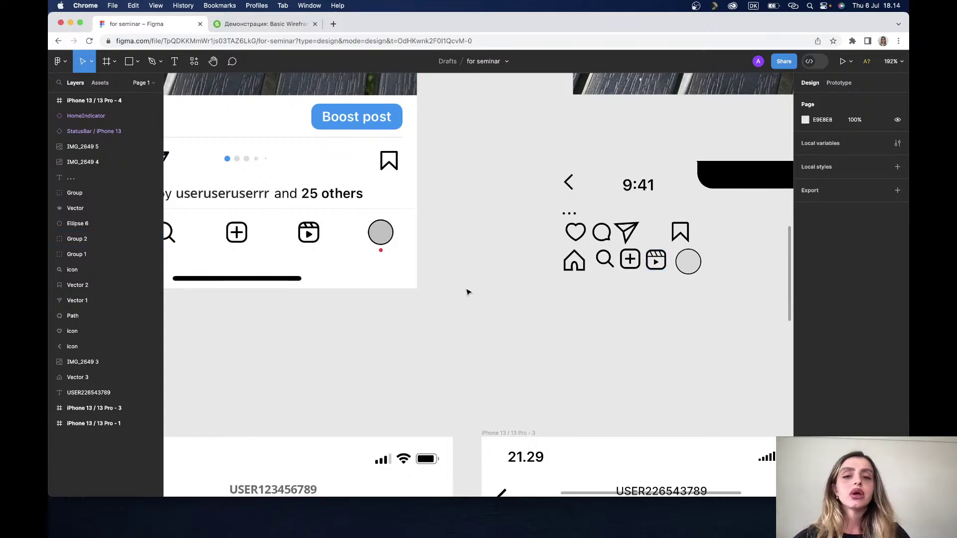
{"action": "scroll", "coordinate": [468, 291], "scroll_direction": "down", "scroll_amount": 5}
{"action": "scroll", "coordinate": [467, 291], "scroll_direction": "left", "scroll_amount": 4}
{"action": "scroll", "coordinate": [468, 291], "scroll_direction": "up", "scroll_amount": 2}
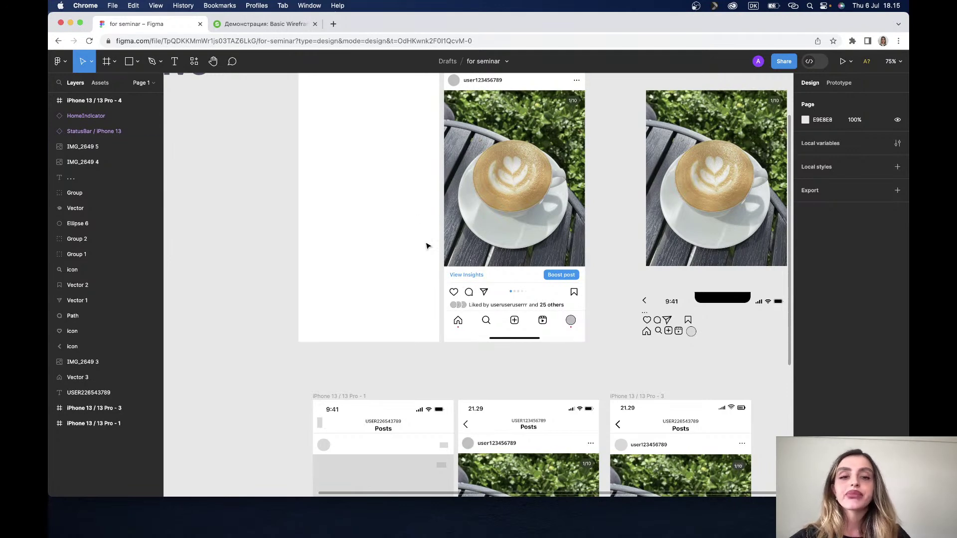
{"action": "scroll", "coordinate": [413, 205], "scroll_direction": "left", "scroll_amount": 1}
{"action": "scroll", "coordinate": [414, 205], "scroll_direction": "up", "scroll_amount": 1}
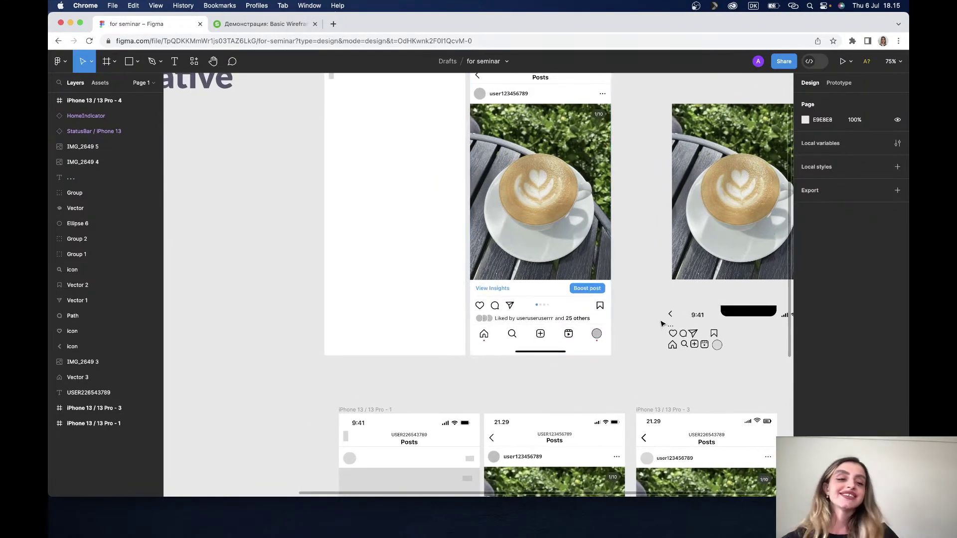
Step: Drag the loose heart icon onto the post's action row, undoing an accidental photo nudge
{"action": "mouse_move", "coordinate": [673, 334]}
{"action": "left_mouse_down"}
{"action": "mouse_move", "coordinate": [476, 316]}
{"action": "mouse_move", "coordinate": [481, 310]}
{"action": "left_mouse_up"}
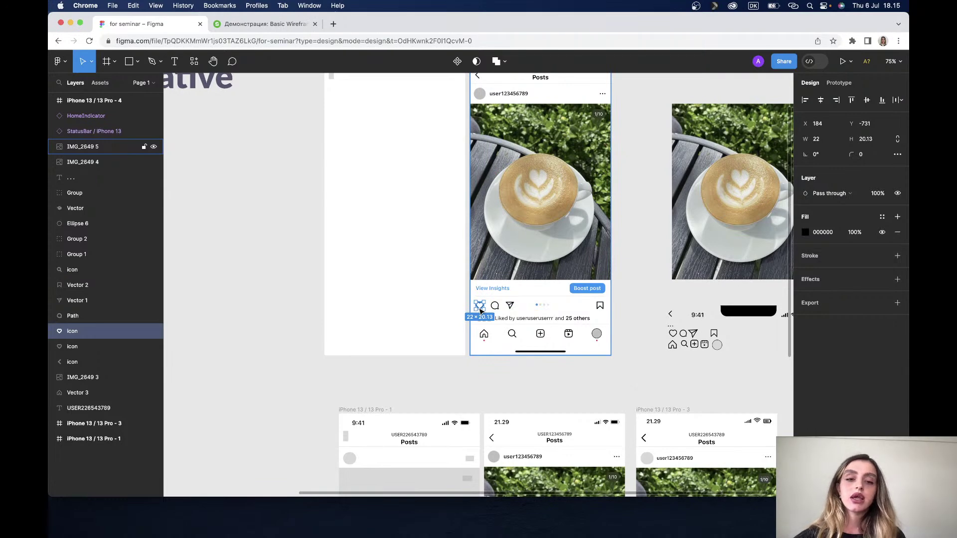
{"action": "scroll", "coordinate": [485, 294], "scroll_direction": "up", "scroll_amount": 5}
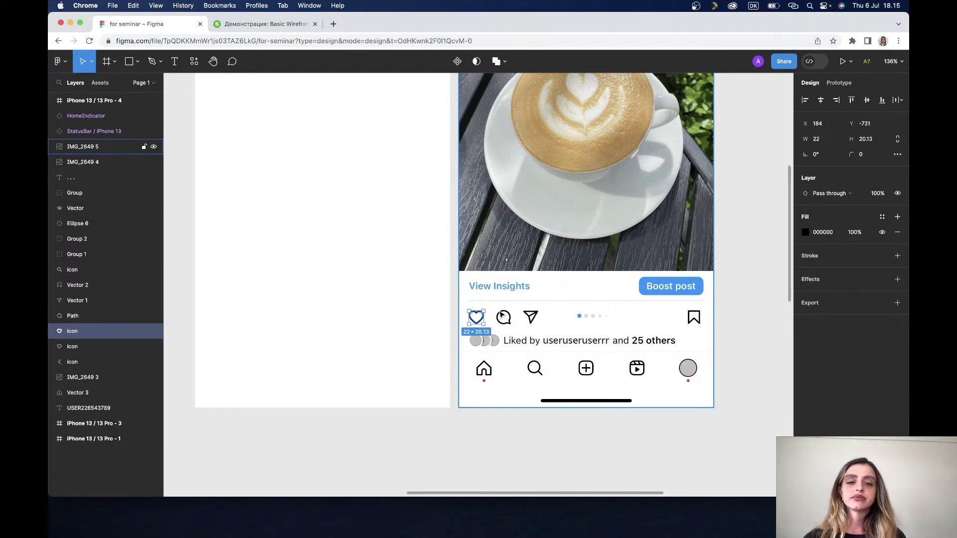
{"action": "scroll", "coordinate": [503, 317], "scroll_direction": "up", "scroll_amount": 2}
{"action": "scroll", "coordinate": [504, 319], "scroll_direction": "up", "scroll_amount": 5}
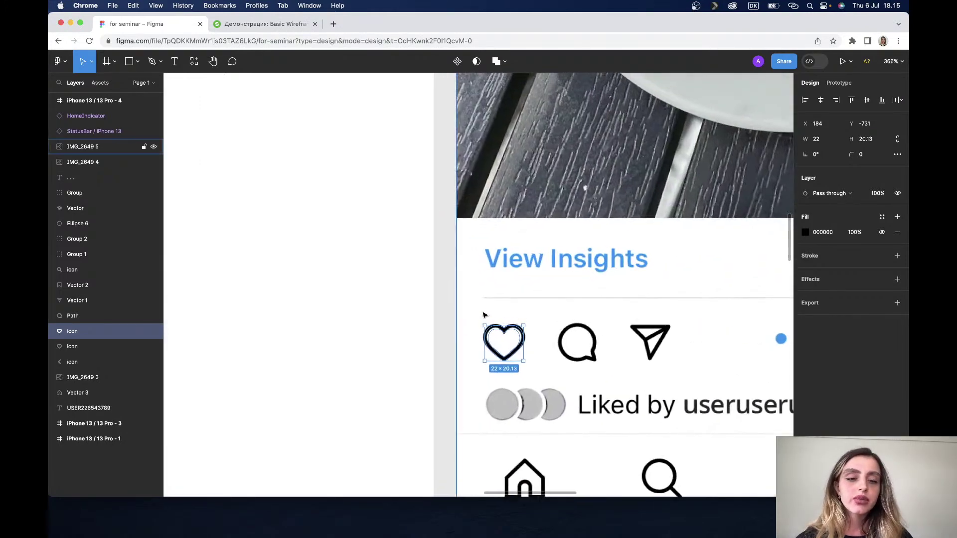
{"action": "left_click", "coordinate": [544, 319]}
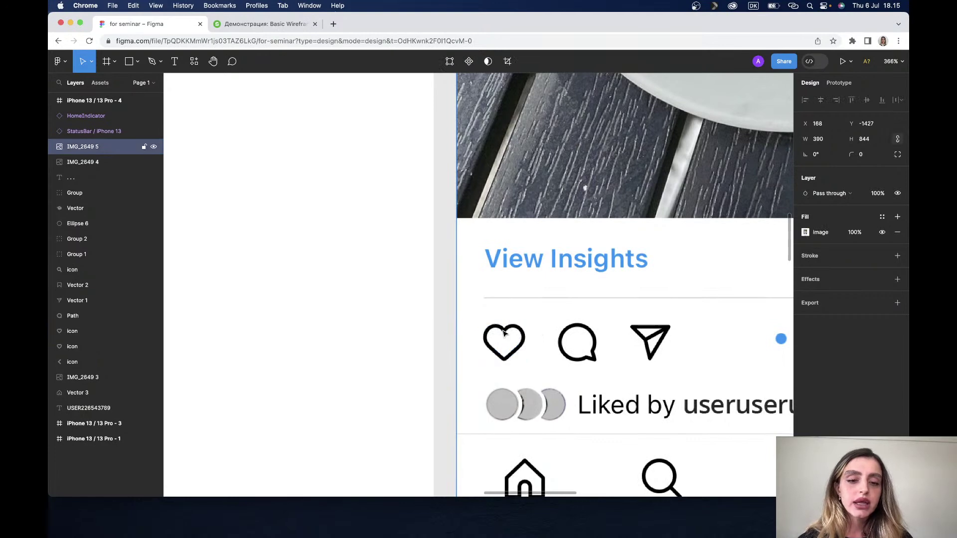
{"action": "left_click_drag", "start_coordinate": [510, 333], "coordinate": [523, 323]}
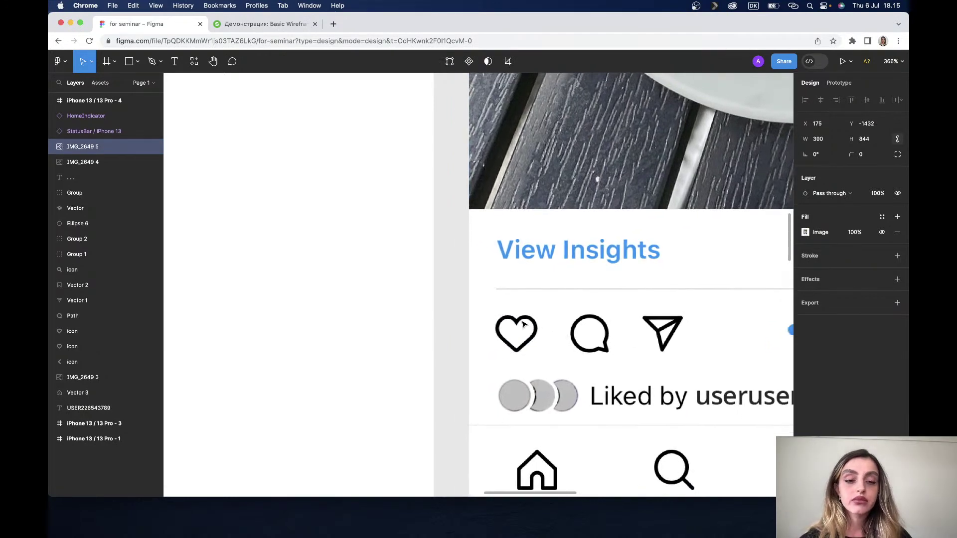
{"action": "key", "text": "ctrl+z"}
Step: Move the heart onto the middle frame's action row over the original heart
{"action": "scroll", "coordinate": [523, 323], "scroll_direction": "down", "scroll_amount": 10}
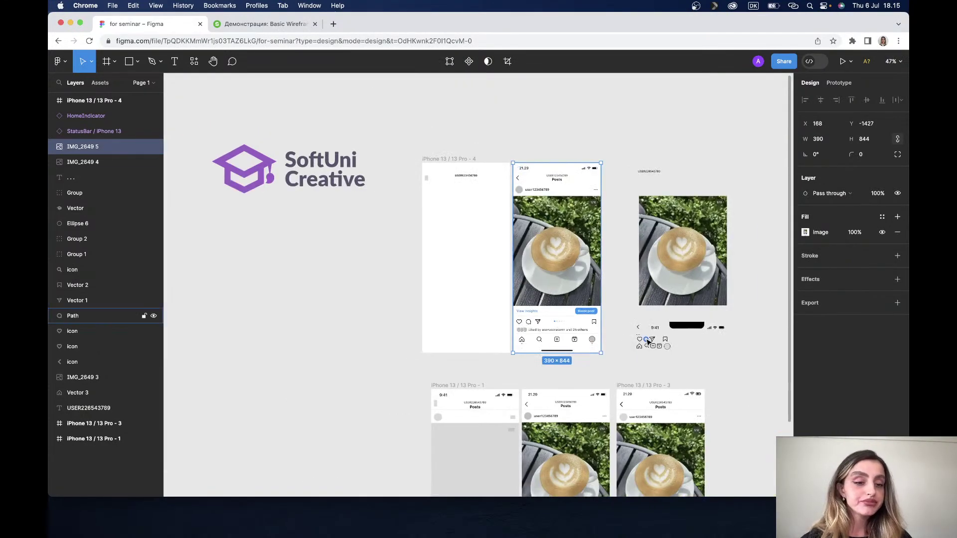
{"action": "left_click", "coordinate": [642, 340]}
{"action": "mouse_move", "coordinate": [643, 341]}
{"action": "left_mouse_down"}
{"action": "mouse_move", "coordinate": [583, 359]}
{"action": "mouse_move", "coordinate": [522, 323]}
{"action": "left_mouse_up"}
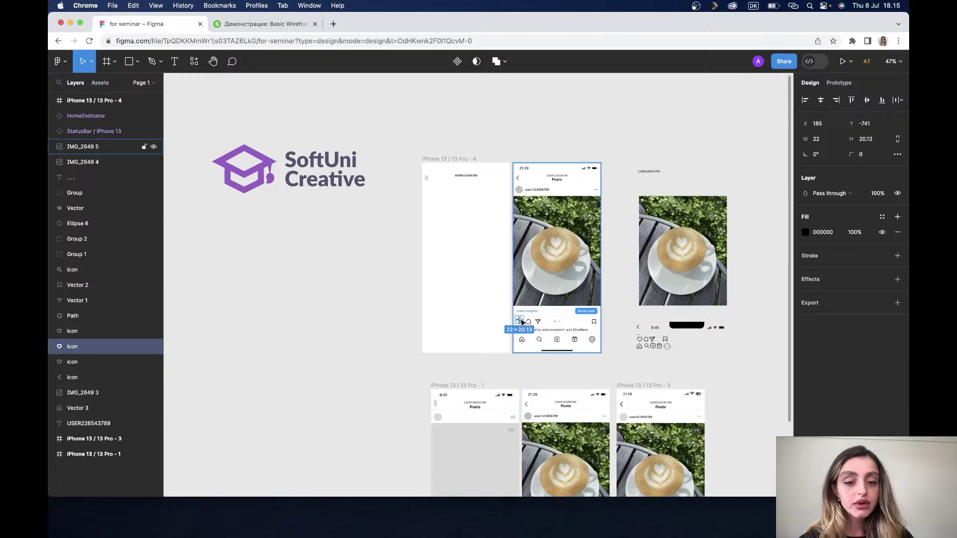
{"action": "scroll", "coordinate": [521, 323], "scroll_direction": "up", "scroll_amount": 5}
{"action": "scroll", "coordinate": [523, 319], "scroll_direction": "up", "scroll_amount": 5}
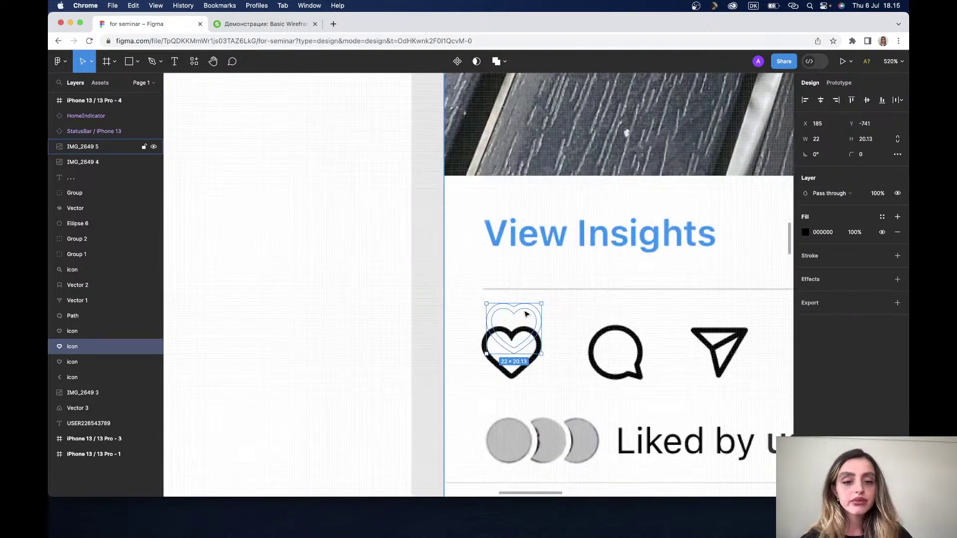
Step: Copy the right layout's heart outline to the left, then delete the copy
{"action": "left_click", "coordinate": [526, 313]}
{"action": "scroll", "coordinate": [706, 354], "scroll_direction": "down", "scroll_amount": 3}
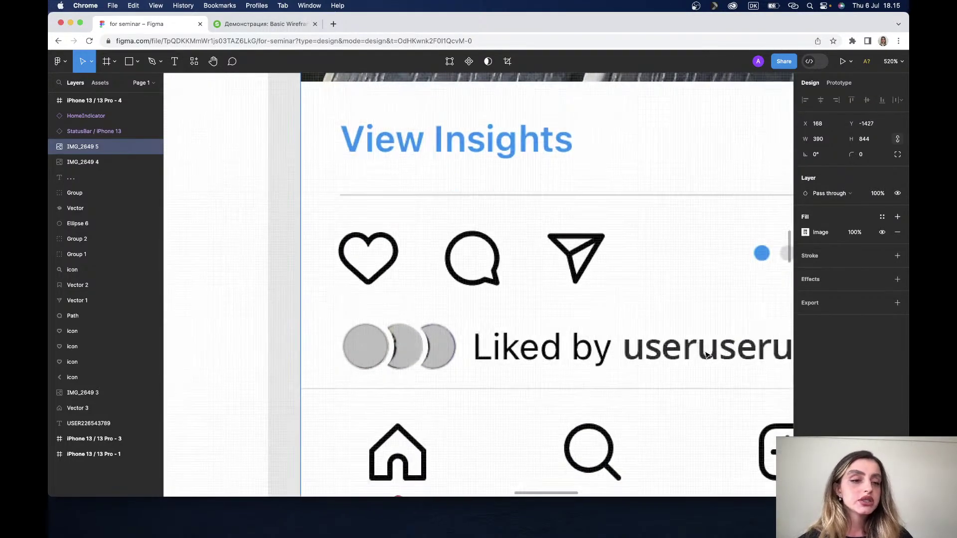
{"action": "scroll", "coordinate": [706, 354], "scroll_direction": "right", "scroll_amount": 5}
{"action": "scroll", "coordinate": [706, 354], "scroll_direction": "right", "scroll_amount": 10}
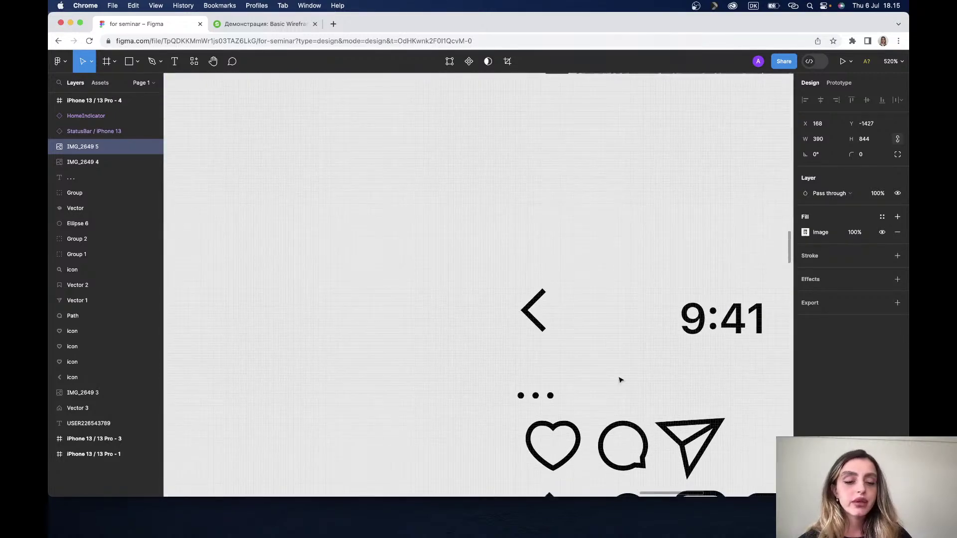
{"action": "left_click", "coordinate": [550, 422]}
{"action": "double_click", "coordinate": [552, 426]}
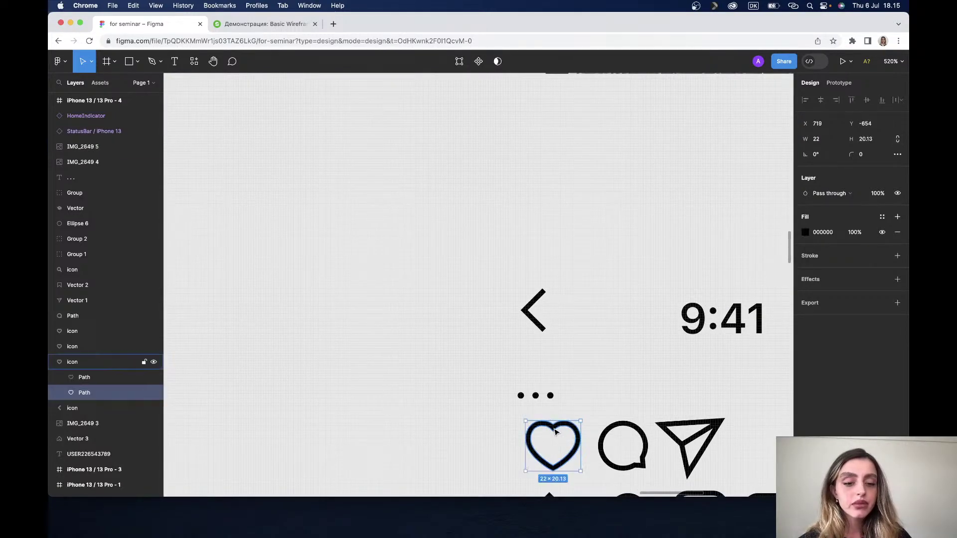
{"action": "left_click_drag", "start_coordinate": [556, 432], "coordinate": [393, 434]}
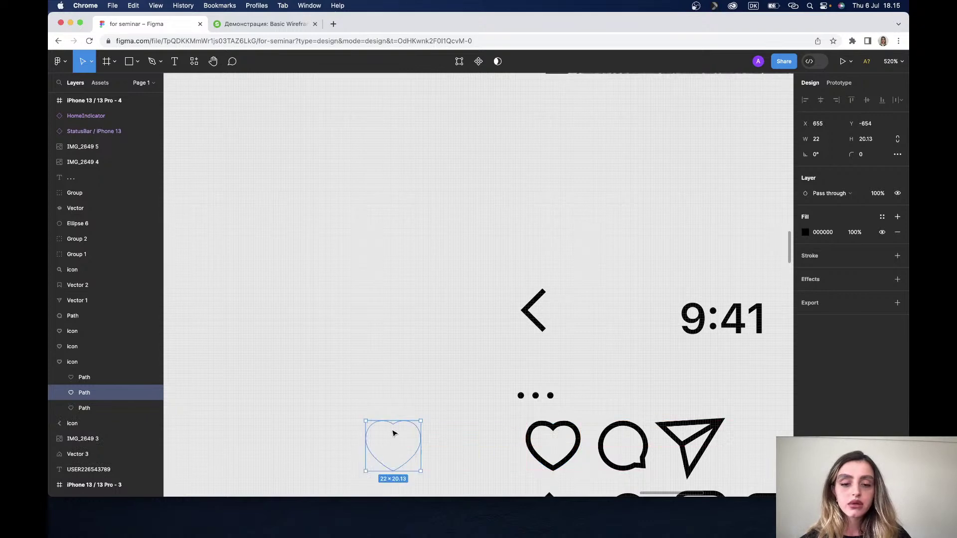
{"action": "key", "text": "Delete"}
Step: Move the heart icon group aside and place the lower heart beside the comment icon
{"action": "left_click", "coordinate": [553, 431]}
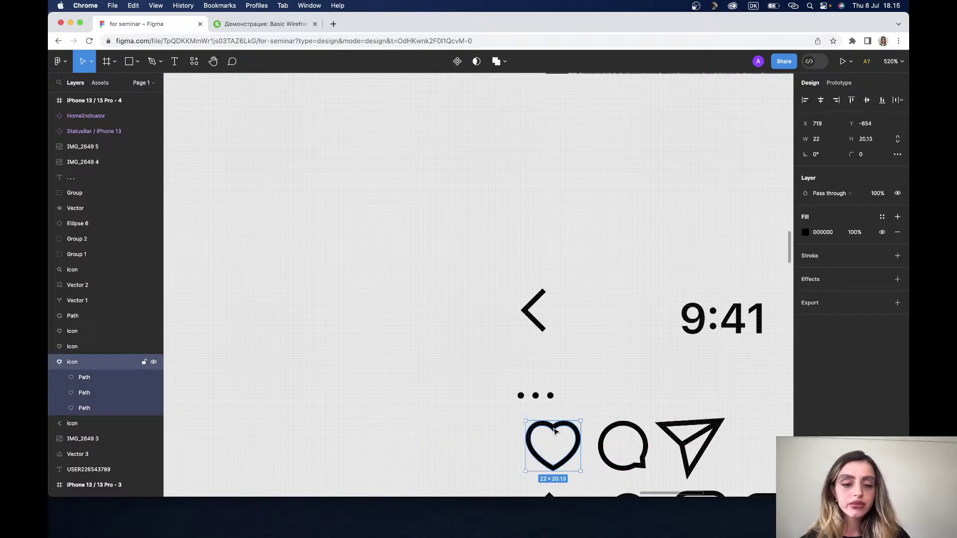
{"action": "mouse_move", "coordinate": [554, 431]}
{"action": "left_mouse_down"}
{"action": "mouse_move", "coordinate": [414, 431]}
{"action": "mouse_move", "coordinate": [416, 325]}
{"action": "left_mouse_up"}
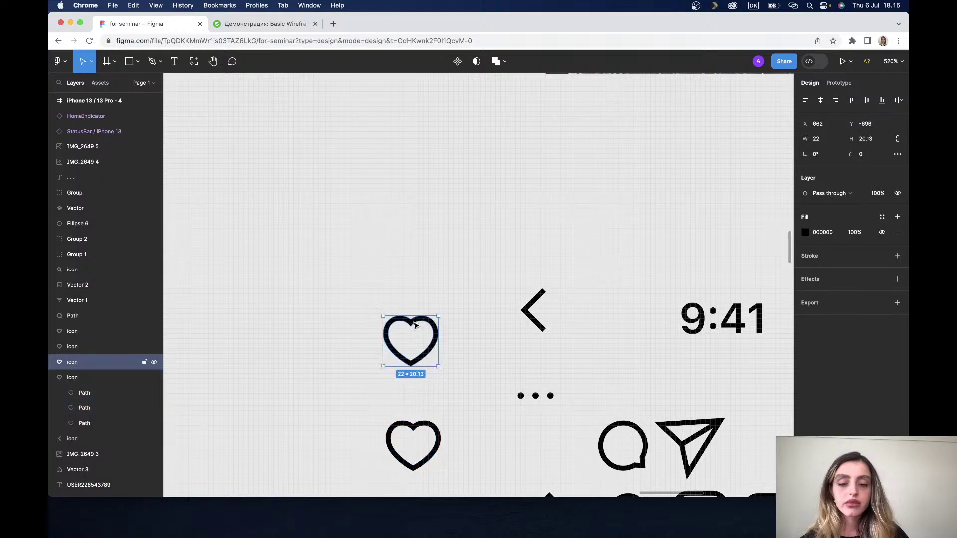
{"action": "scroll", "coordinate": [414, 325], "scroll_direction": "down", "scroll_amount": 10}
{"action": "left_click", "coordinate": [413, 349]}
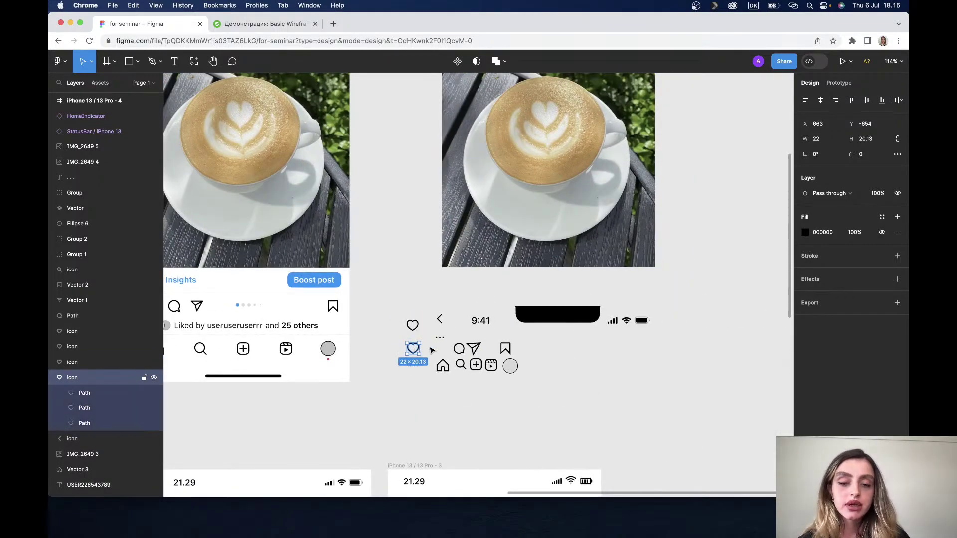
{"action": "left_click_drag", "start_coordinate": [413, 349], "coordinate": [444, 350]}
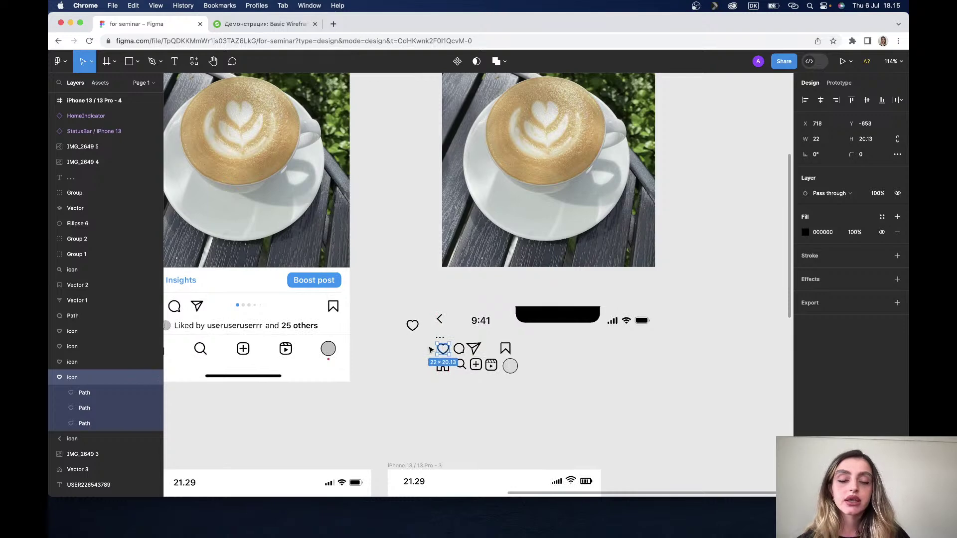
{"action": "scroll", "coordinate": [407, 349], "scroll_direction": "left", "scroll_amount": 5}
{"action": "scroll", "coordinate": [407, 348], "scroll_direction": "down", "scroll_amount": 1}
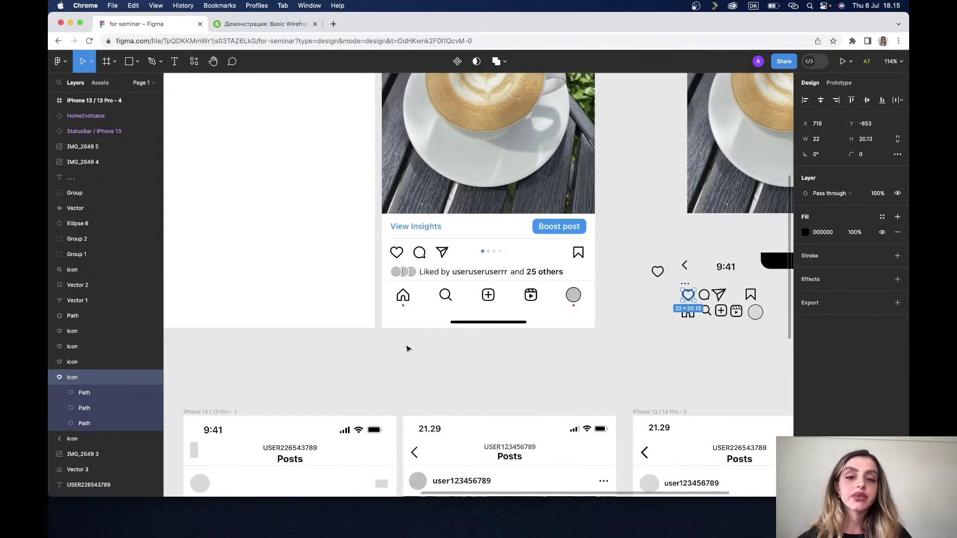
{"action": "scroll", "coordinate": [407, 349], "scroll_direction": "left", "scroll_amount": 1}
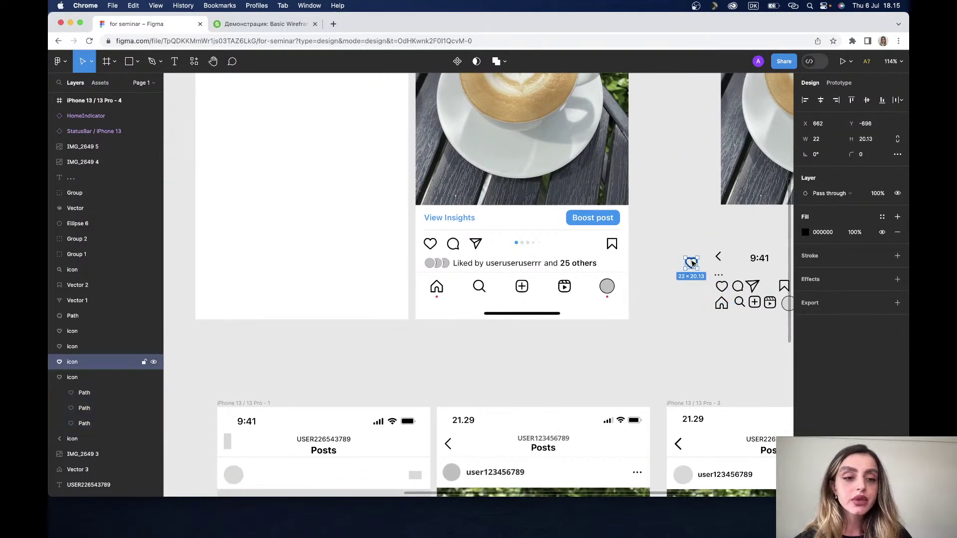
Step: Nudge the post's heart icon slightly left into alignment
{"action": "left_click", "coordinate": [430, 243]}
{"action": "left_click_drag", "start_coordinate": [433, 242], "coordinate": [431, 243]}
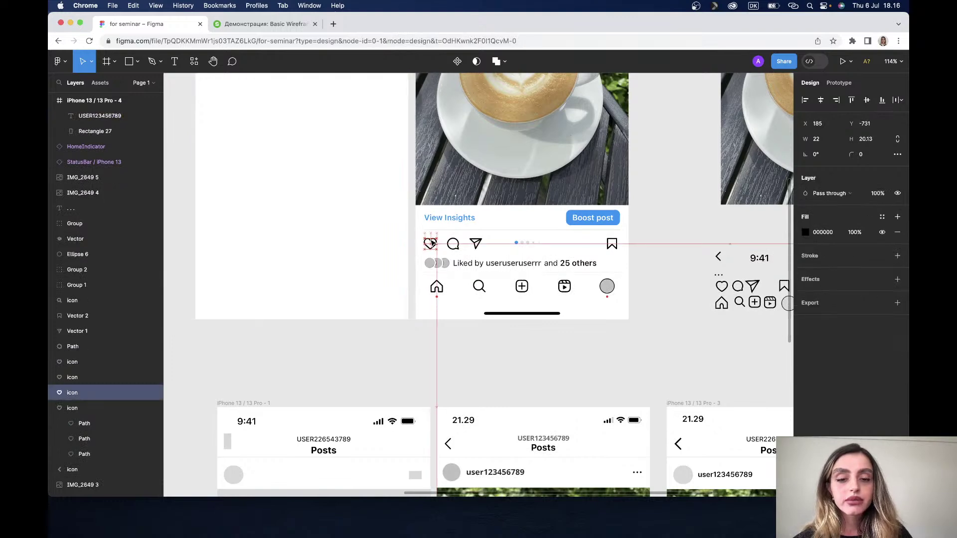
{"action": "scroll", "coordinate": [455, 244], "scroll_direction": "up", "scroll_amount": 5}
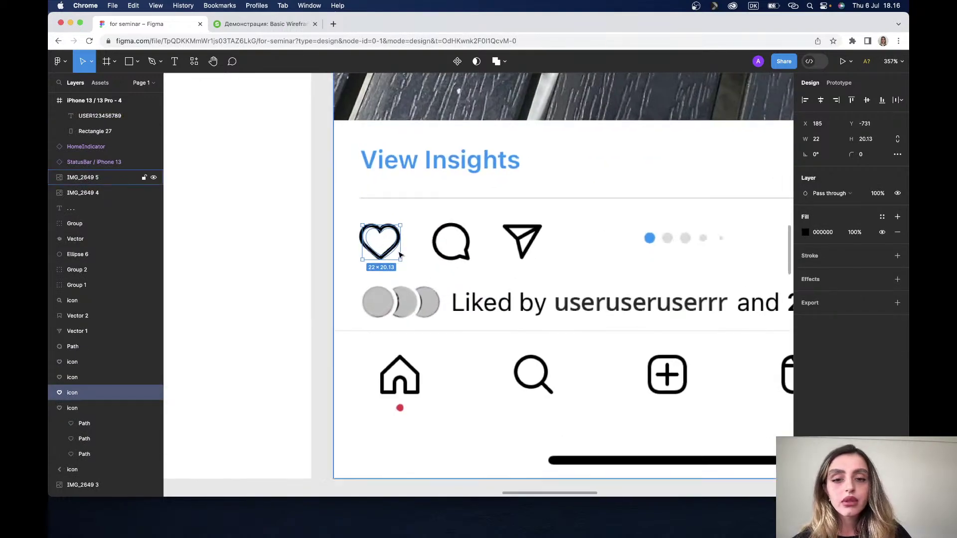
Step: Move the IMG_2649 5 photo layer into the iPhone frame, then back down below Group
{"action": "left_click", "coordinate": [393, 252]}
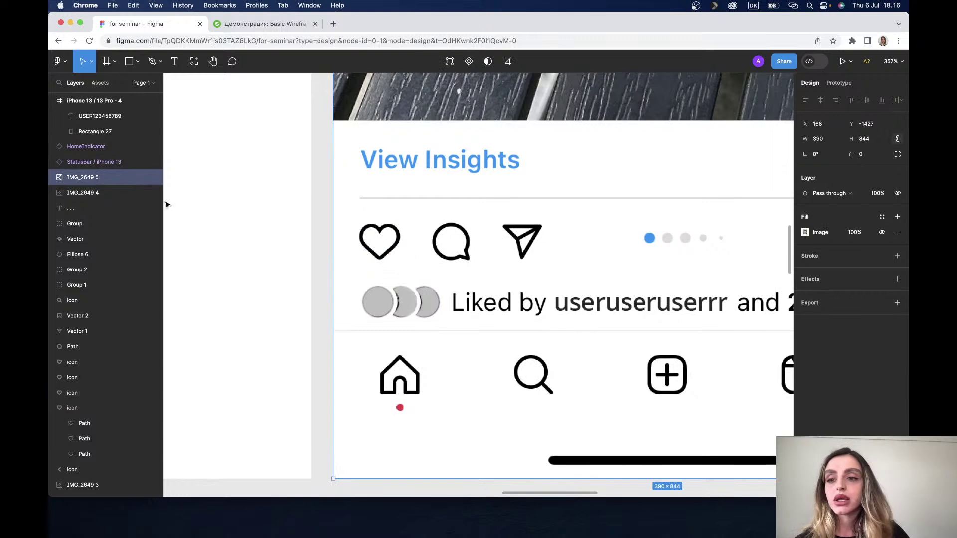
{"action": "left_click_drag", "start_coordinate": [94, 175], "coordinate": [97, 115]}
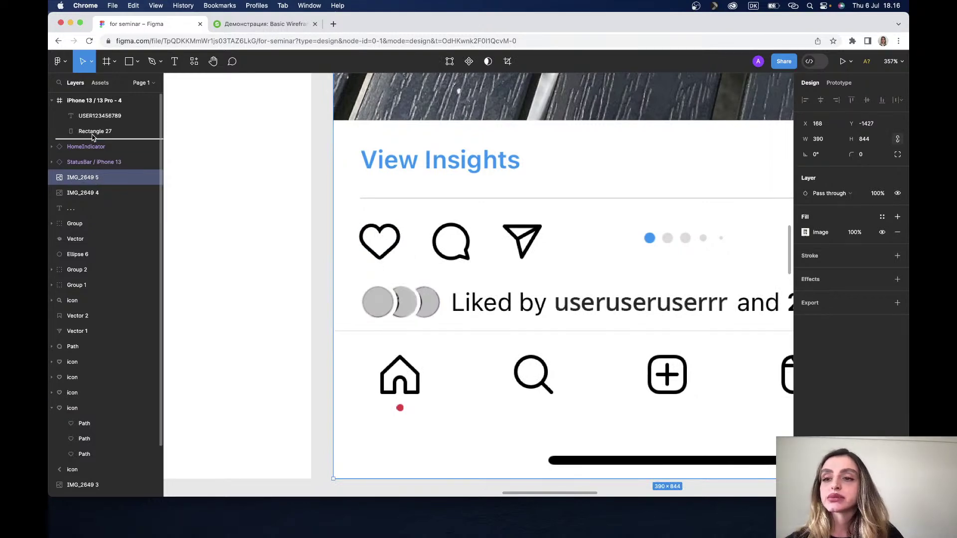
{"action": "left_click_drag", "start_coordinate": [96, 110], "coordinate": [97, 113]}
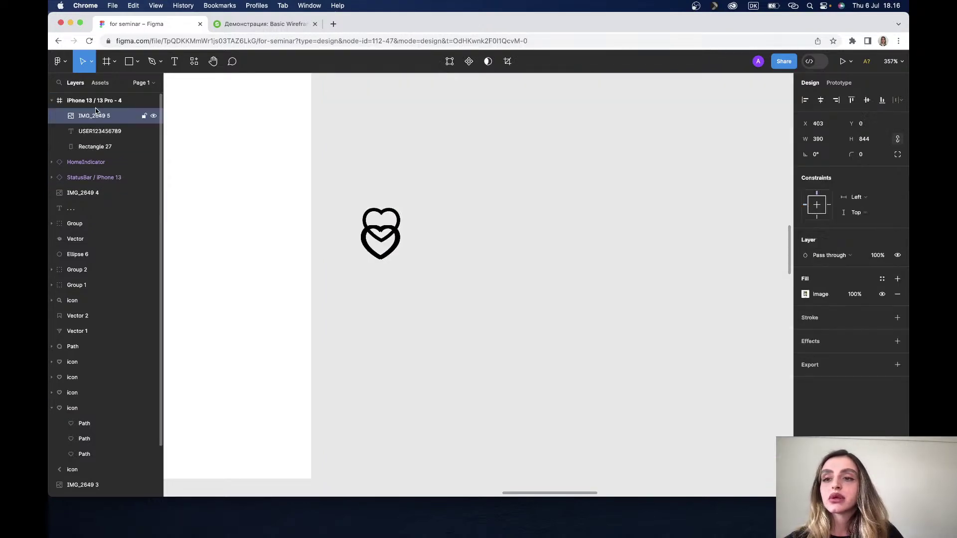
{"action": "scroll", "coordinate": [459, 241], "scroll_direction": "left", "scroll_amount": 2}
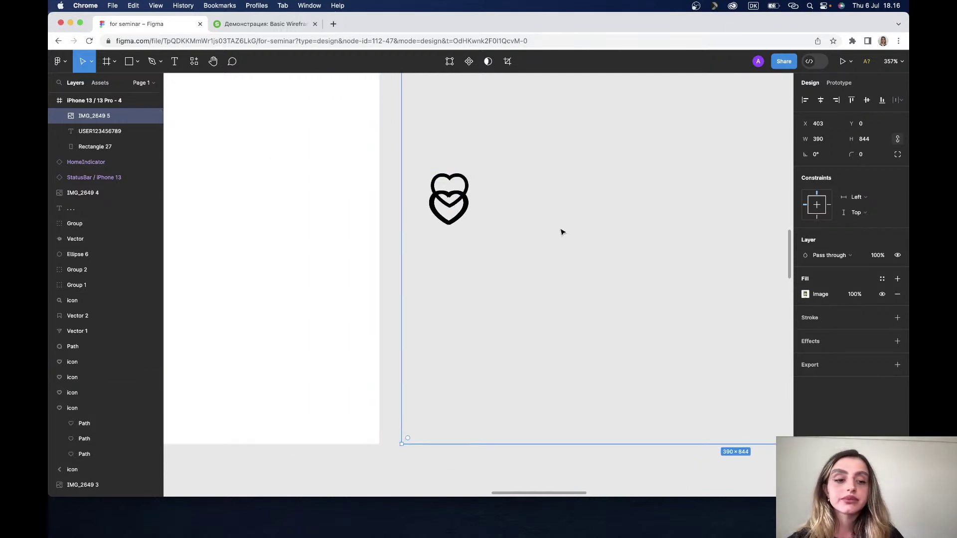
{"action": "left_click", "coordinate": [559, 251]}
{"action": "left_click", "coordinate": [454, 185]}
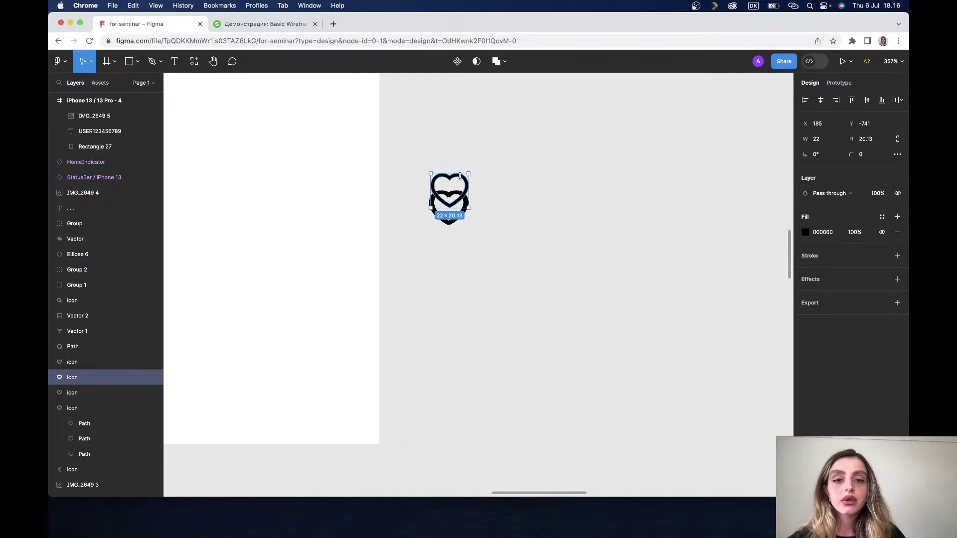
{"action": "left_click", "coordinate": [445, 249]}
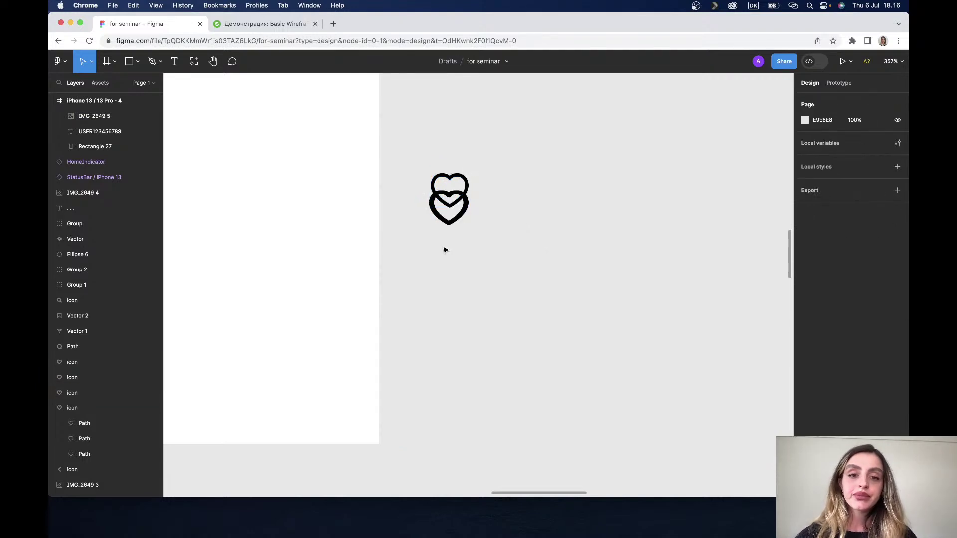
{"action": "left_click_drag", "start_coordinate": [120, 120], "coordinate": [105, 234]}
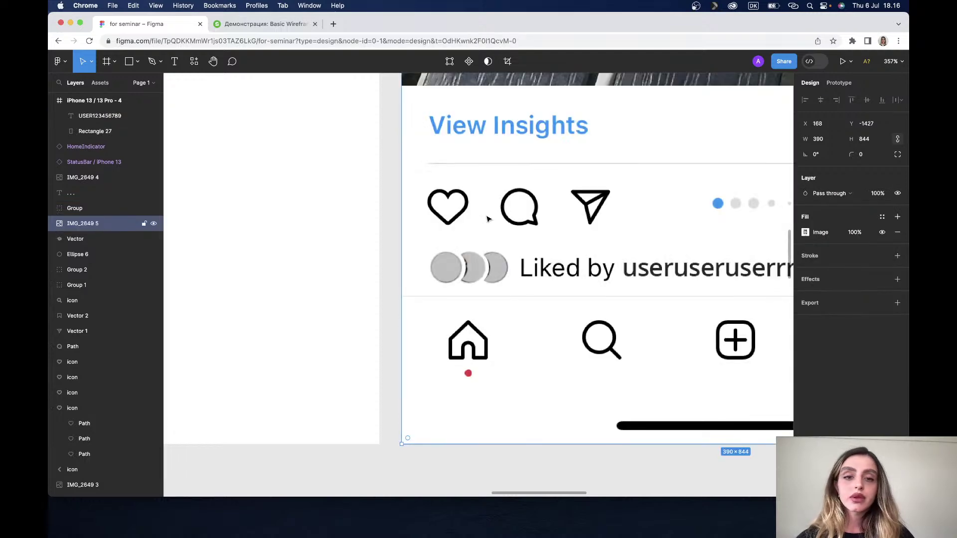
Step: Drag the right mockup's heart icon onto empty canvas and nest it in iPhone 13 / 13 Pro - 4
{"action": "scroll", "coordinate": [405, 424], "scroll_direction": "down", "scroll_amount": 5}
{"action": "scroll", "coordinate": [405, 424], "scroll_direction": "left", "scroll_amount": 2}
{"action": "scroll", "coordinate": [405, 424], "scroll_direction": "down", "scroll_amount": 5}
{"action": "scroll", "coordinate": [413, 418], "scroll_direction": "down", "scroll_amount": 3}
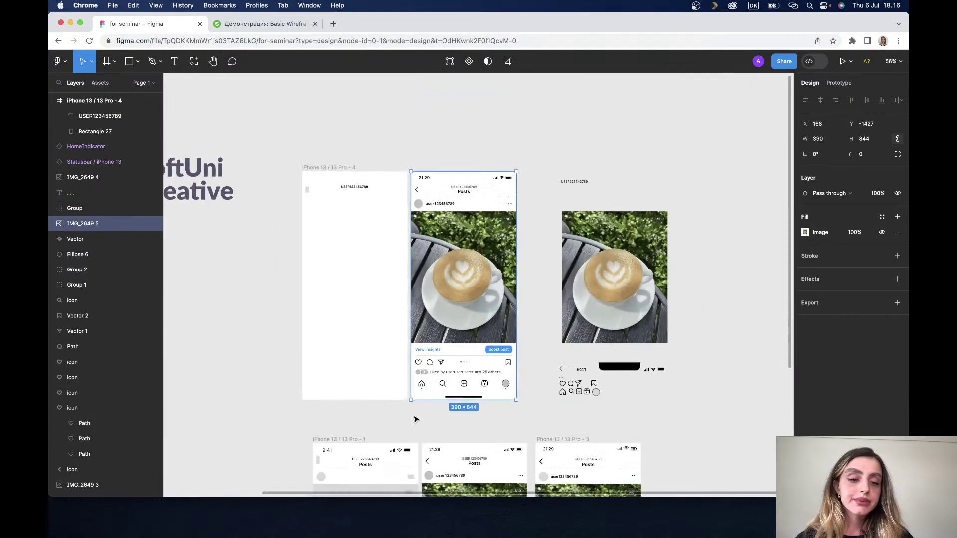
{"action": "scroll", "coordinate": [561, 389], "scroll_direction": "up", "scroll_amount": 5}
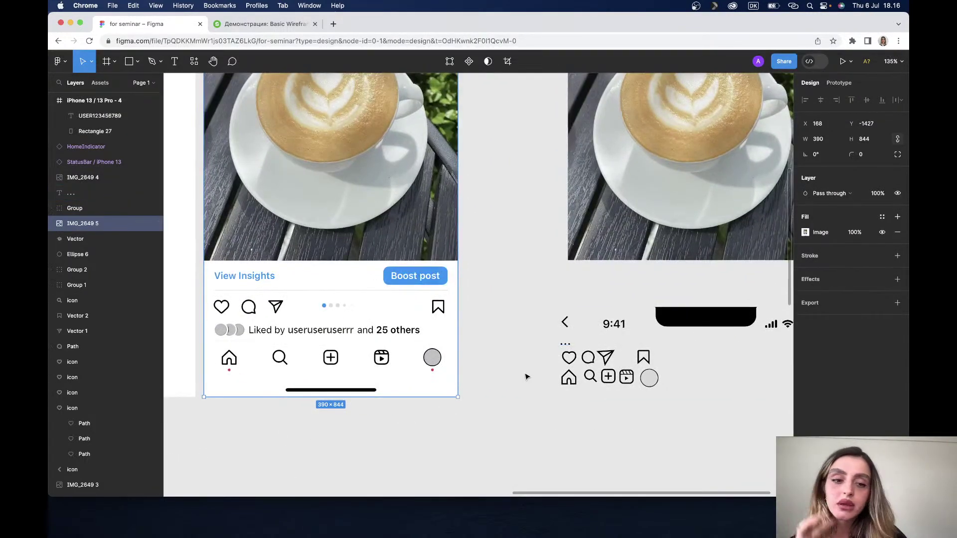
{"action": "left_click", "coordinate": [572, 357]}
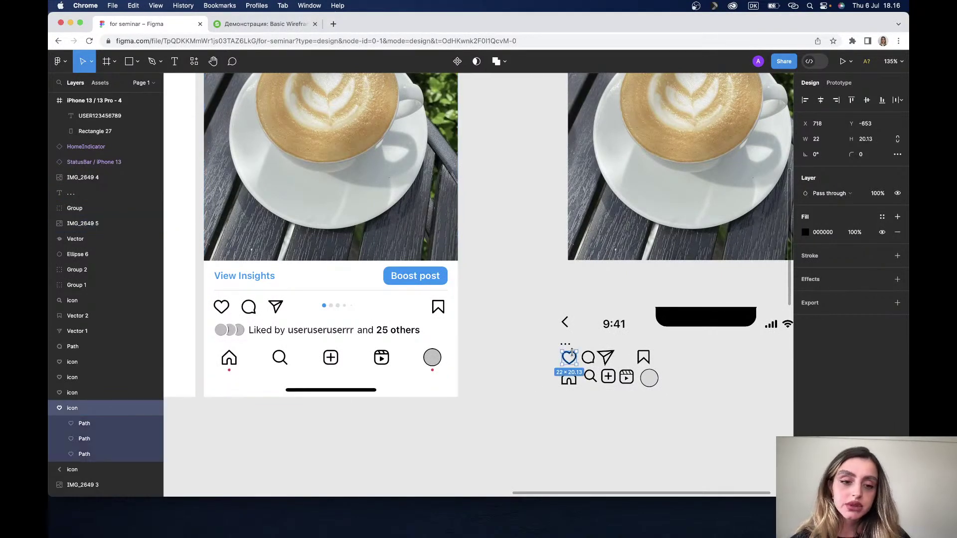
{"action": "left_click_drag", "start_coordinate": [572, 357], "coordinate": [453, 430]}
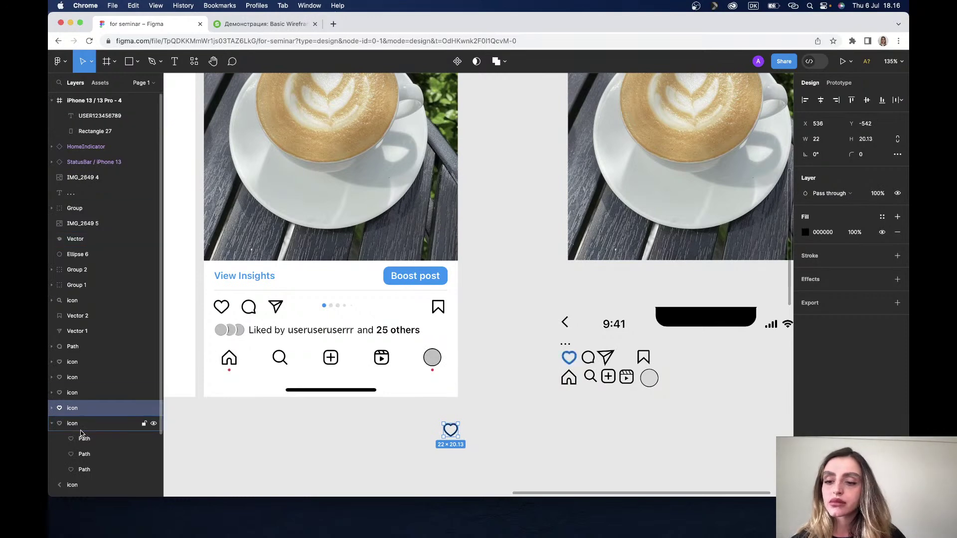
{"action": "left_click_drag", "start_coordinate": [82, 411], "coordinate": [85, 110]}
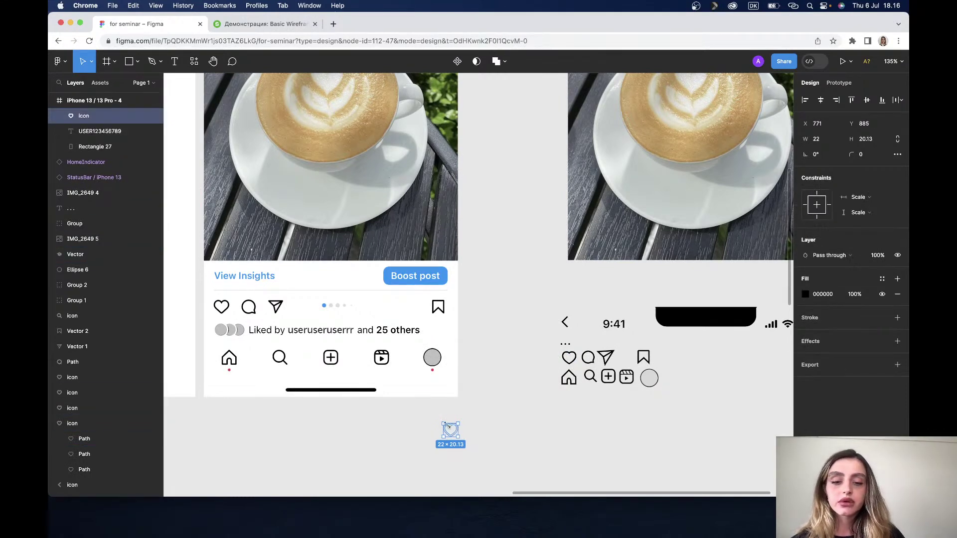
Step: Undo the heart's accidental stretch and bring it up to the post's like-heart position
{"action": "left_click_drag", "start_coordinate": [449, 422], "coordinate": [450, 306]}
{"action": "key", "text": "super+z"}
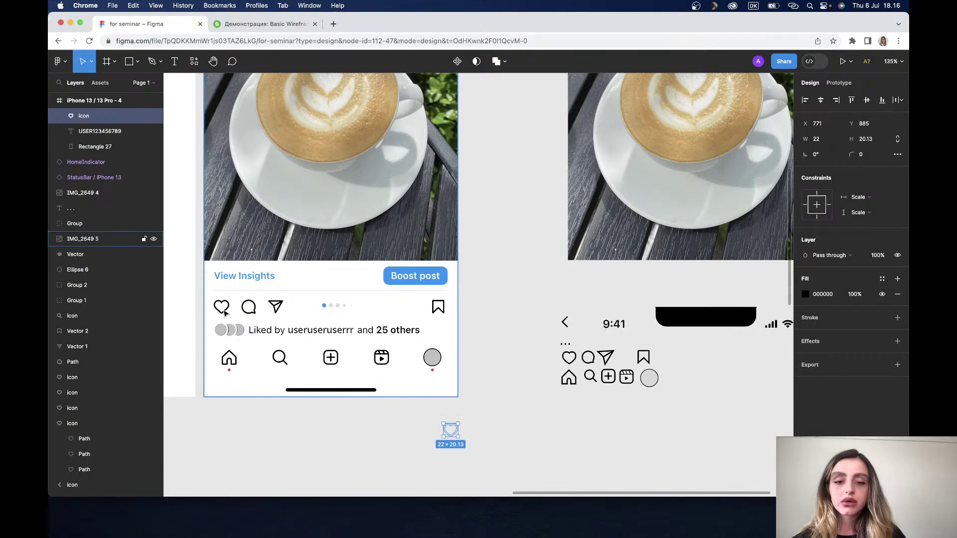
{"action": "left_click_drag", "start_coordinate": [450, 430], "coordinate": [310, 379]}
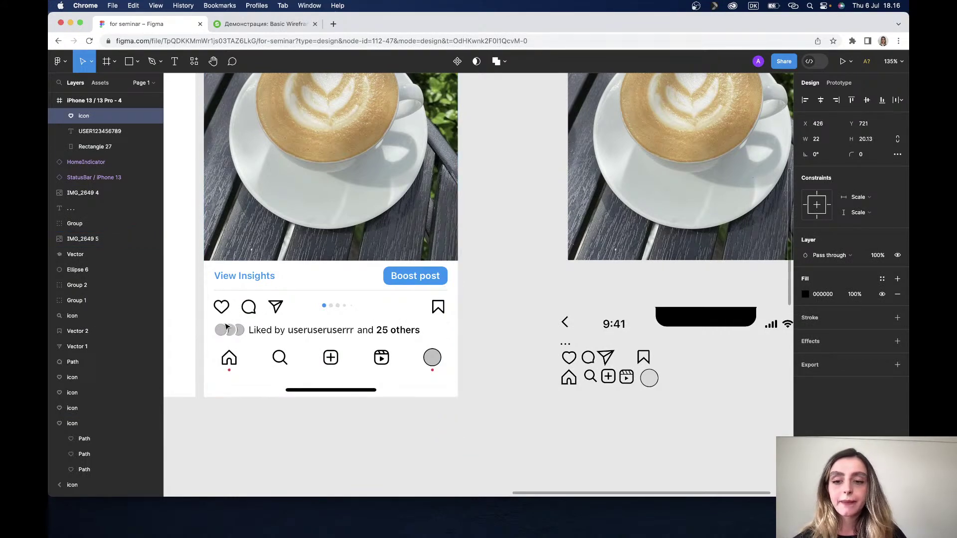
{"action": "left_click_drag", "start_coordinate": [227, 327], "coordinate": [227, 329]}
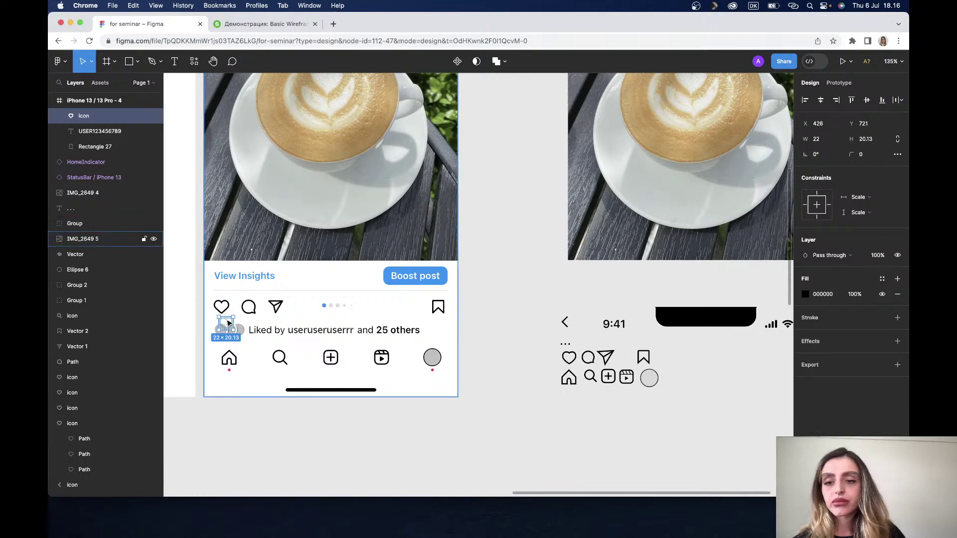
{"action": "left_click_drag", "start_coordinate": [227, 323], "coordinate": [222, 309]}
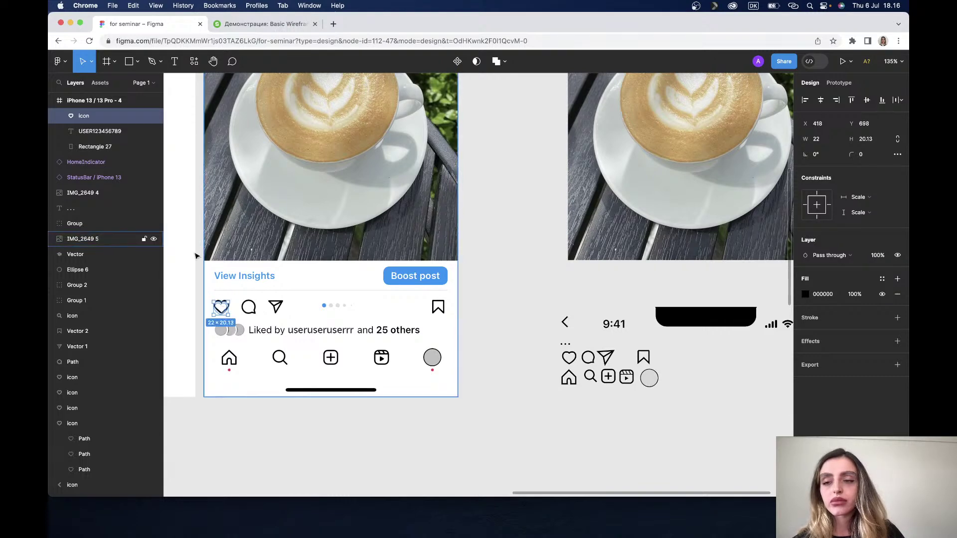
Step: Fine-tune the heart over the original like heart, leaving its fill unchanged and nudging it lower
{"action": "scroll", "coordinate": [266, 339], "scroll_direction": "up", "scroll_amount": 5}
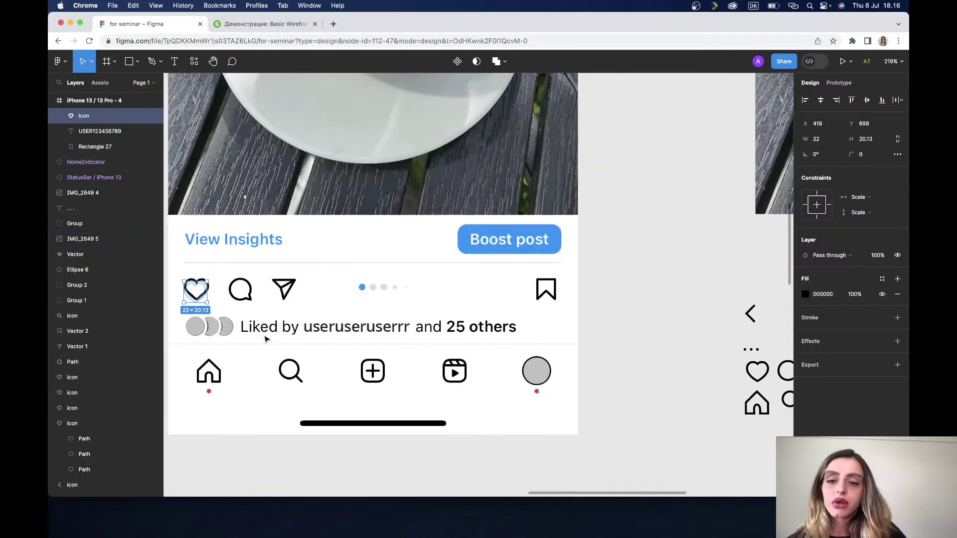
{"action": "scroll", "coordinate": [266, 339], "scroll_direction": "left", "scroll_amount": 1}
{"action": "scroll", "coordinate": [209, 284], "scroll_direction": "up", "scroll_amount": 3}
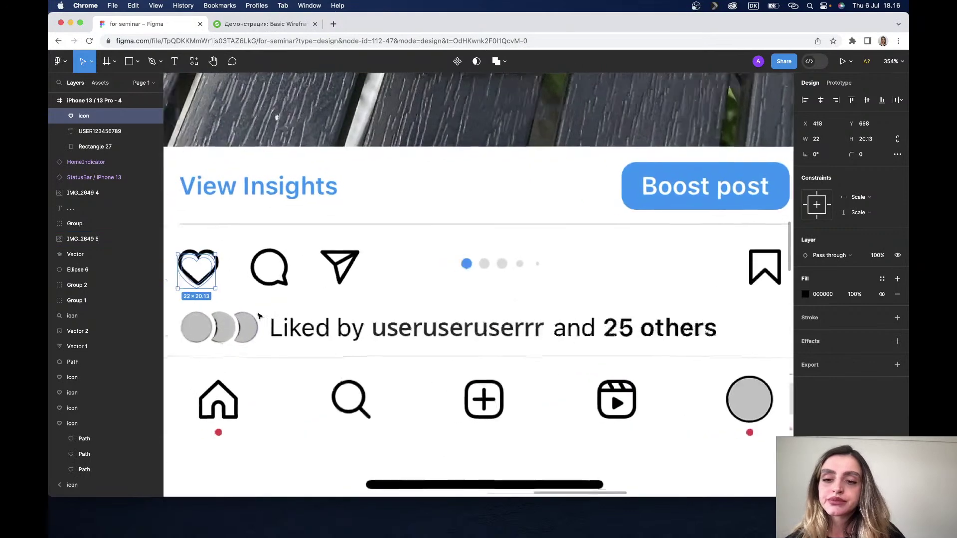
{"action": "scroll", "coordinate": [199, 269], "scroll_direction": "up", "scroll_amount": 2}
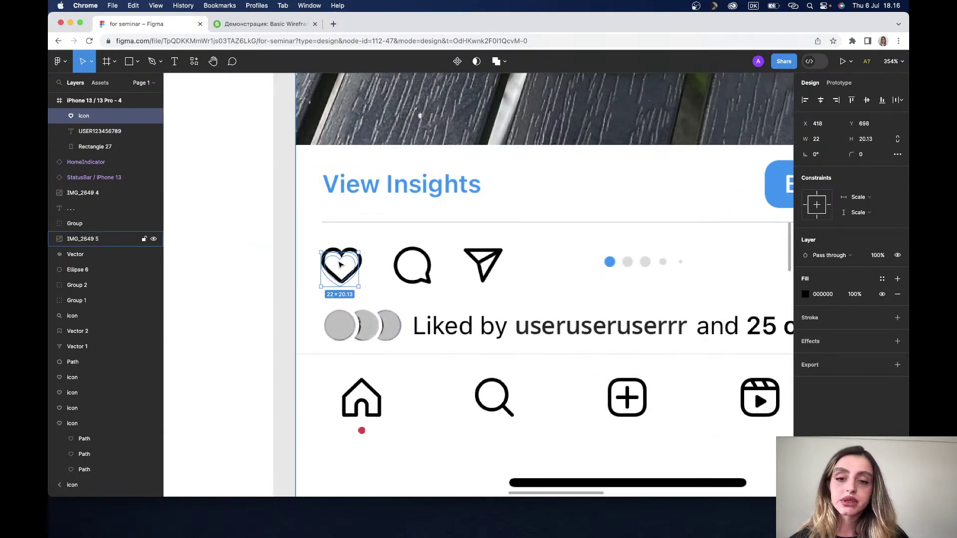
{"action": "left_click_drag", "start_coordinate": [339, 263], "coordinate": [343, 258]}
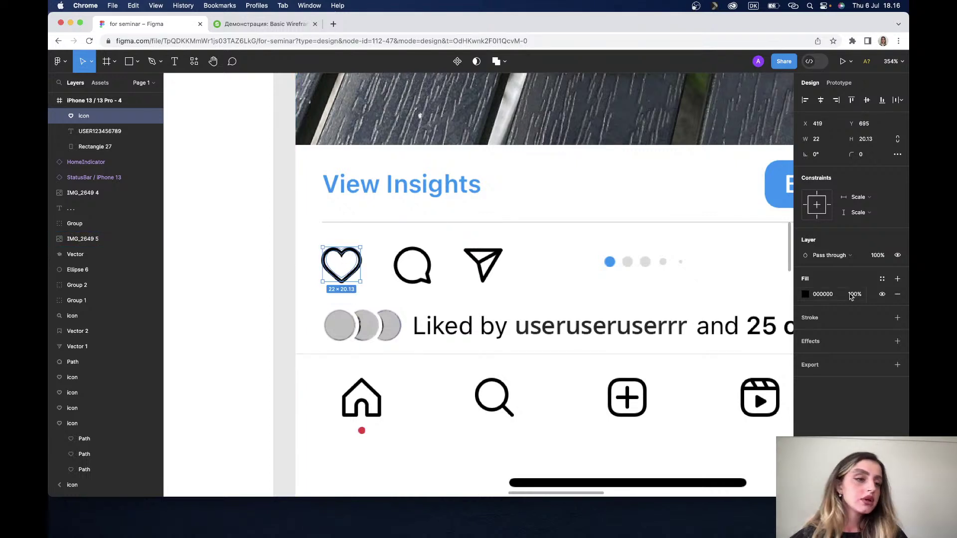
{"action": "left_click", "coordinate": [822, 294]}
{"action": "left_click", "coordinate": [347, 262]}
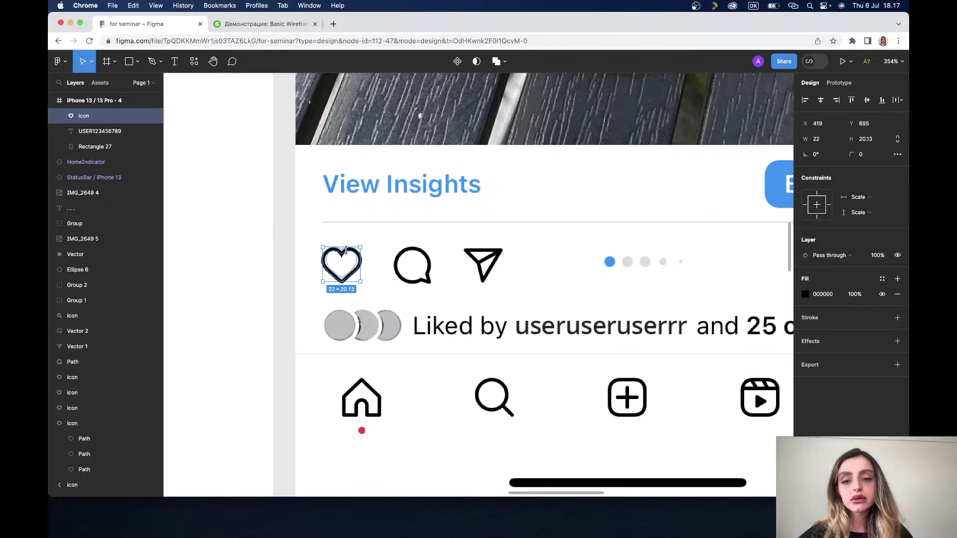
{"action": "left_click_drag", "start_coordinate": [344, 256], "coordinate": [345, 261]}
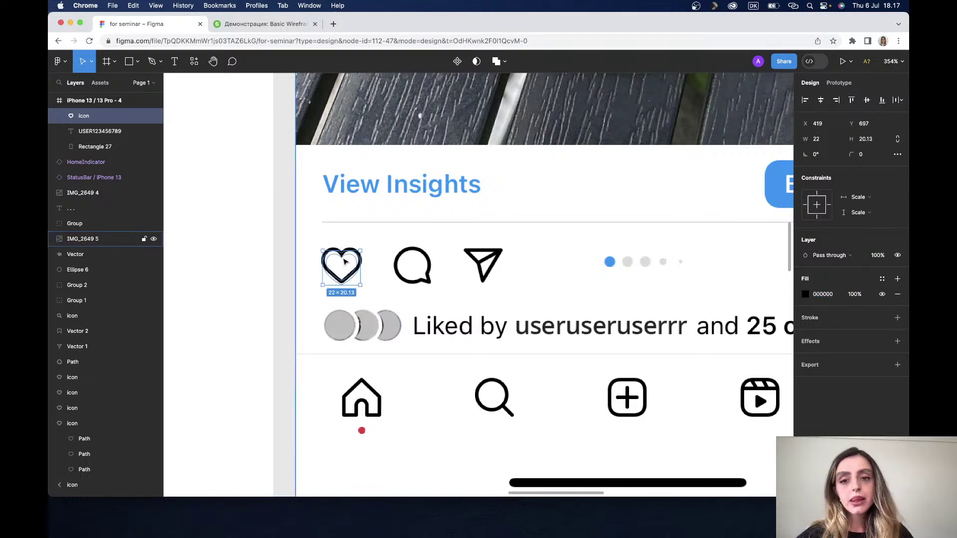
{"action": "left_click", "coordinate": [84, 239]}
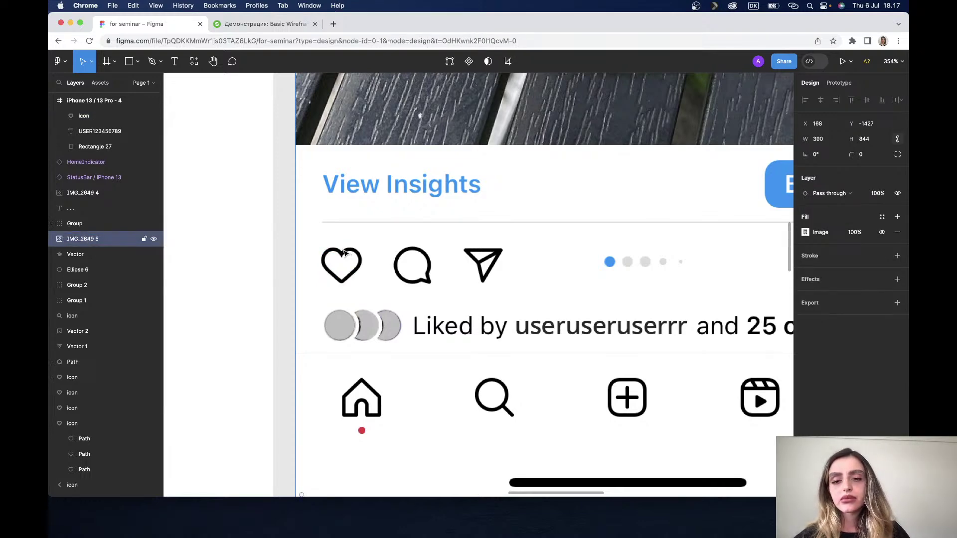
{"action": "left_click_drag", "start_coordinate": [77, 242], "coordinate": [84, 129]}
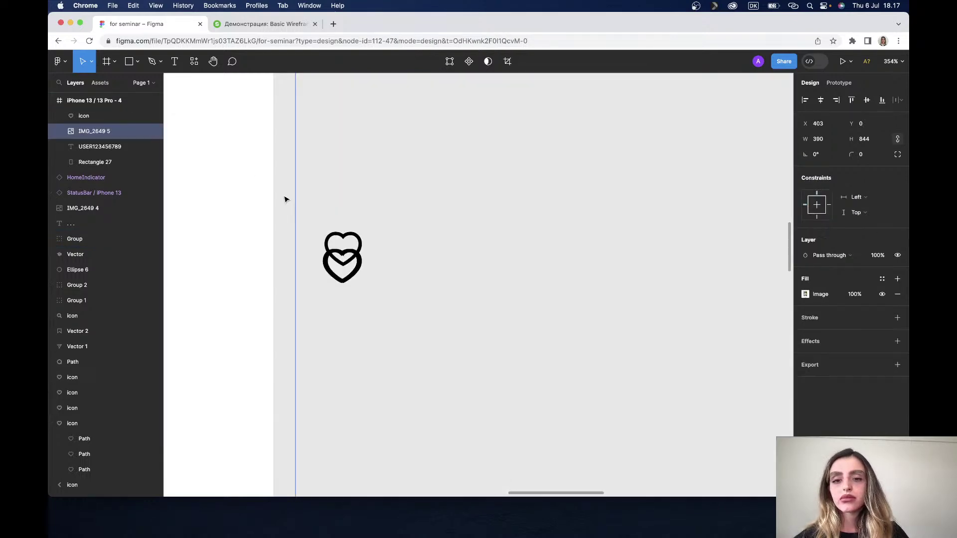
{"action": "left_click", "coordinate": [336, 232]}
{"action": "left_click_drag", "start_coordinate": [338, 233], "coordinate": [198, 233]}
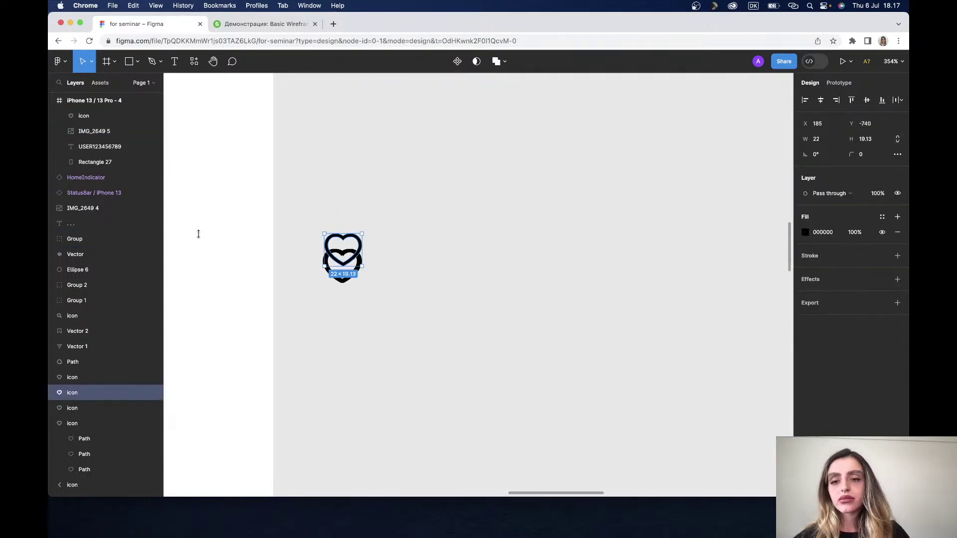
{"action": "key", "text": "super+z"}
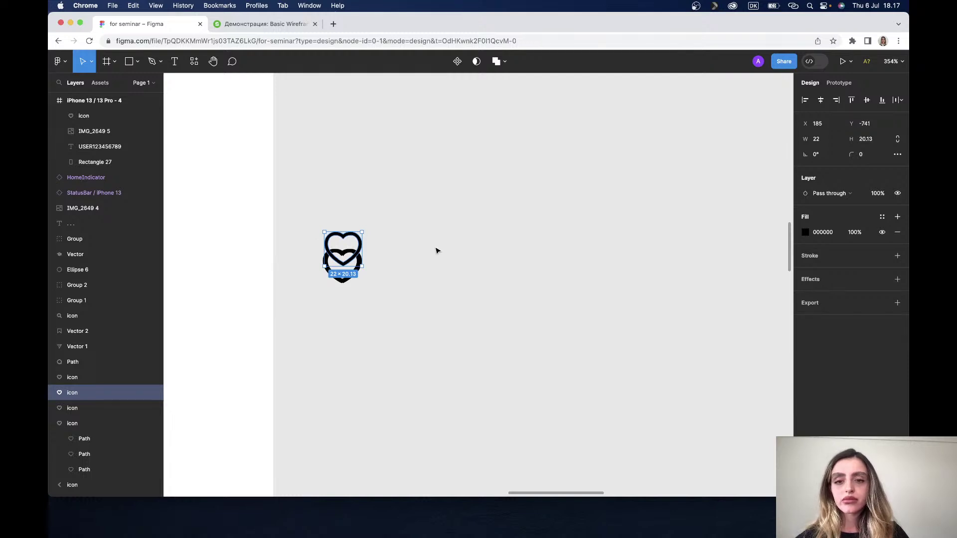
{"action": "double_click", "coordinate": [343, 252]}
{"action": "left_click_drag", "start_coordinate": [344, 252], "coordinate": [225, 241]}
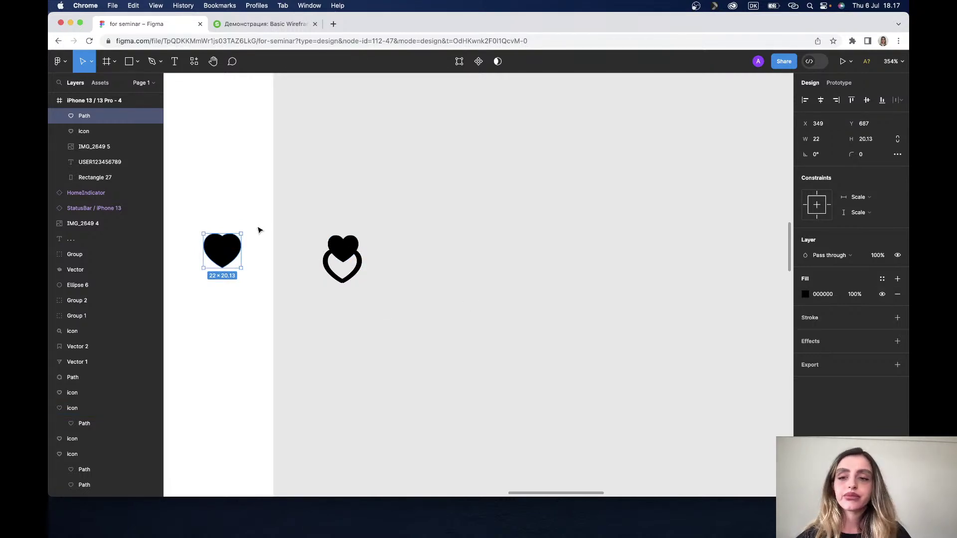
{"action": "key", "text": "ctrl+z"}
{"action": "key", "text": "Escape"}
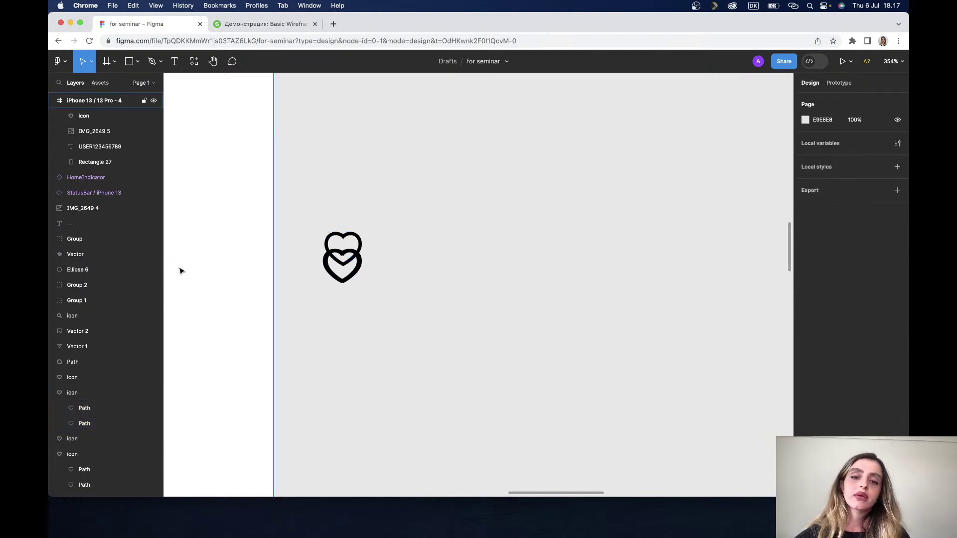
{"action": "key", "text": "ctrl+z"}
{"action": "key", "text": "ctrl+z"}
{"action": "key", "text": "ctrl+z"}
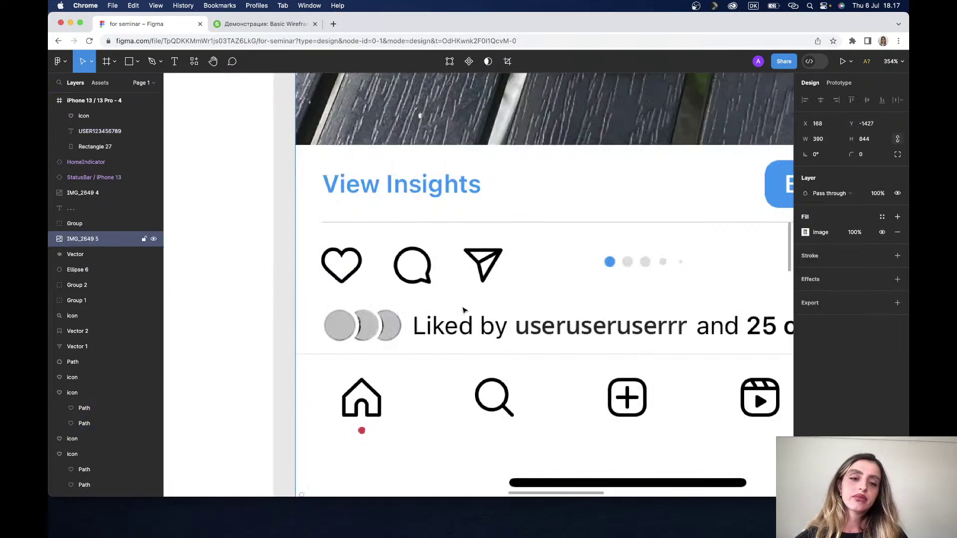
{"action": "key", "text": "ctrl+z"}
{"action": "key", "text": "ctrl+z"}
Step: Drag a copy of the loose-row heart icon group onto the heart in the post's action row
{"action": "left_click", "coordinate": [420, 198]}
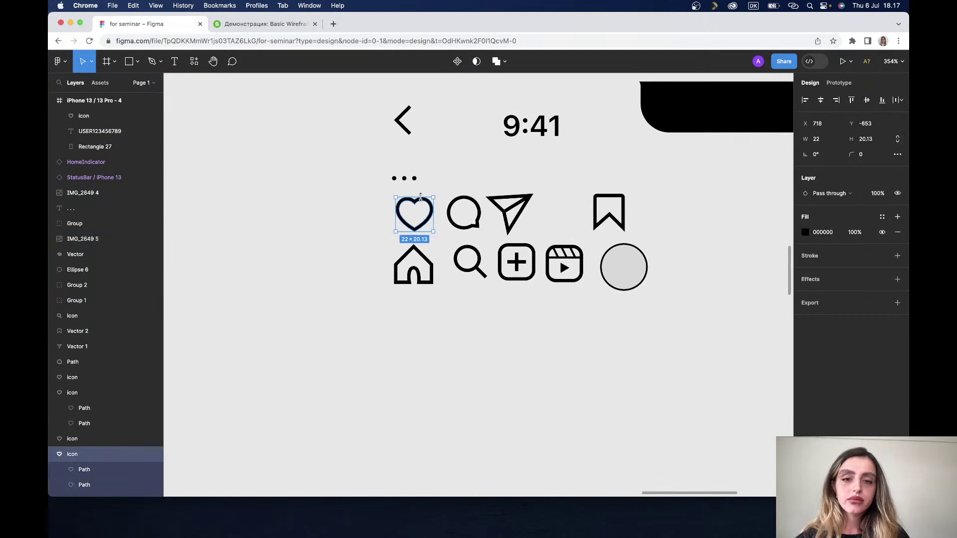
{"action": "left_click", "coordinate": [418, 218]}
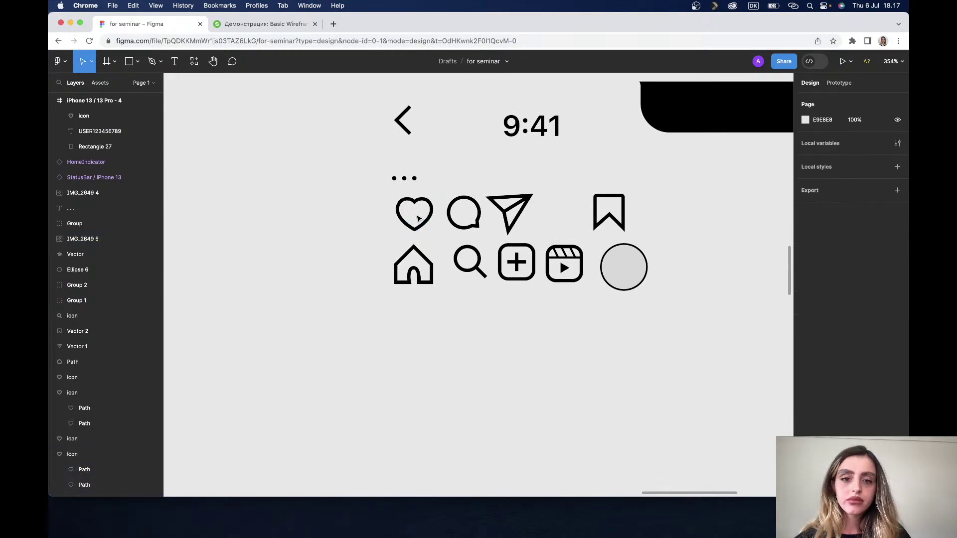
{"action": "double_click", "coordinate": [419, 221]}
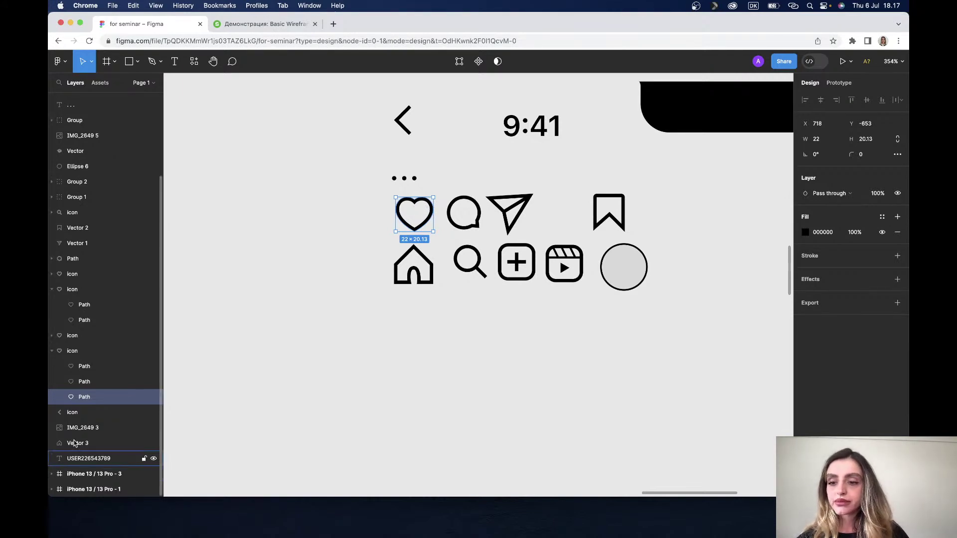
{"action": "left_click", "coordinate": [85, 354]}
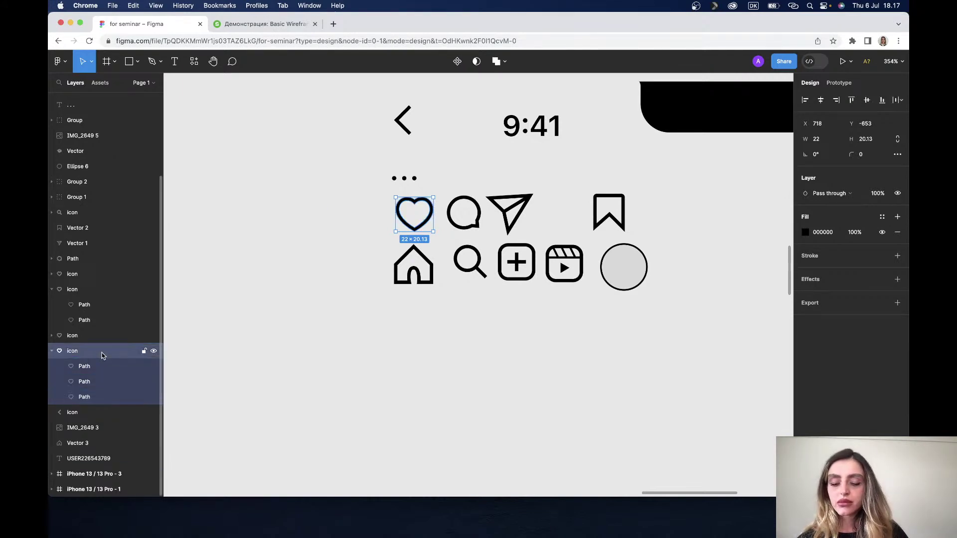
{"action": "scroll", "coordinate": [253, 342], "scroll_direction": "down", "scroll_amount": 5}
{"action": "scroll", "coordinate": [253, 341], "scroll_direction": "down", "scroll_amount": 3}
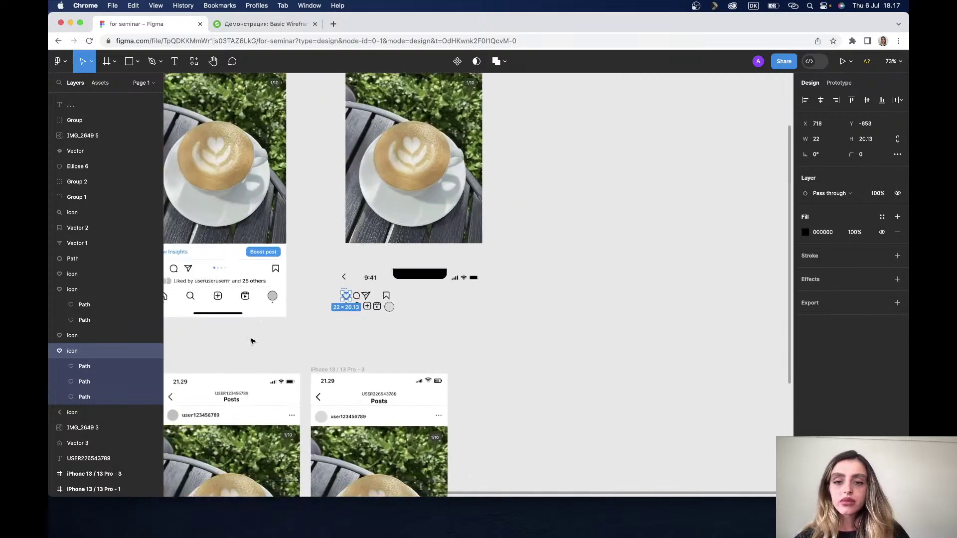
{"action": "scroll", "coordinate": [253, 341], "scroll_direction": "down", "scroll_amount": 3}
{"action": "scroll", "coordinate": [251, 341], "scroll_direction": "down", "scroll_amount": 2}
{"action": "scroll", "coordinate": [252, 340], "scroll_direction": "up", "scroll_amount": 2}
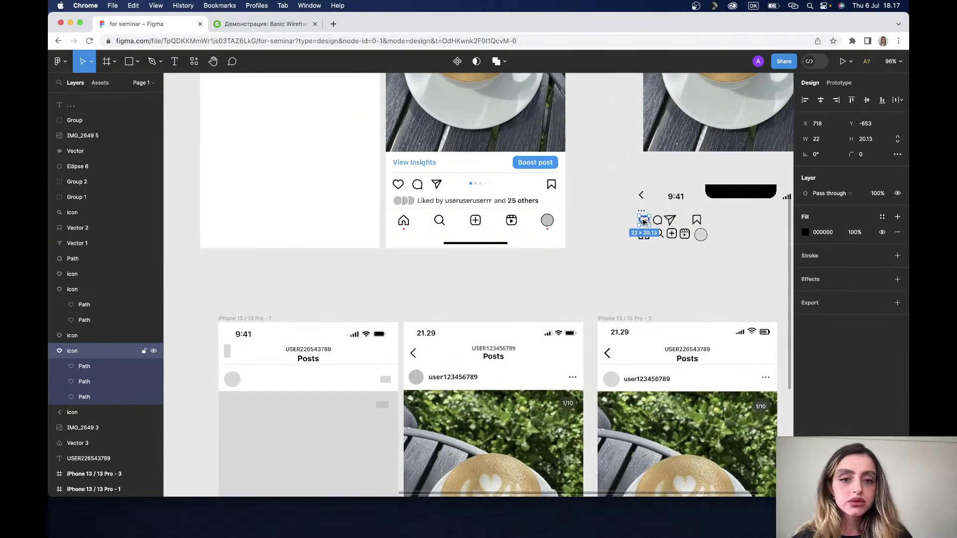
{"action": "left_click_drag", "start_coordinate": [643, 221], "coordinate": [398, 185]}
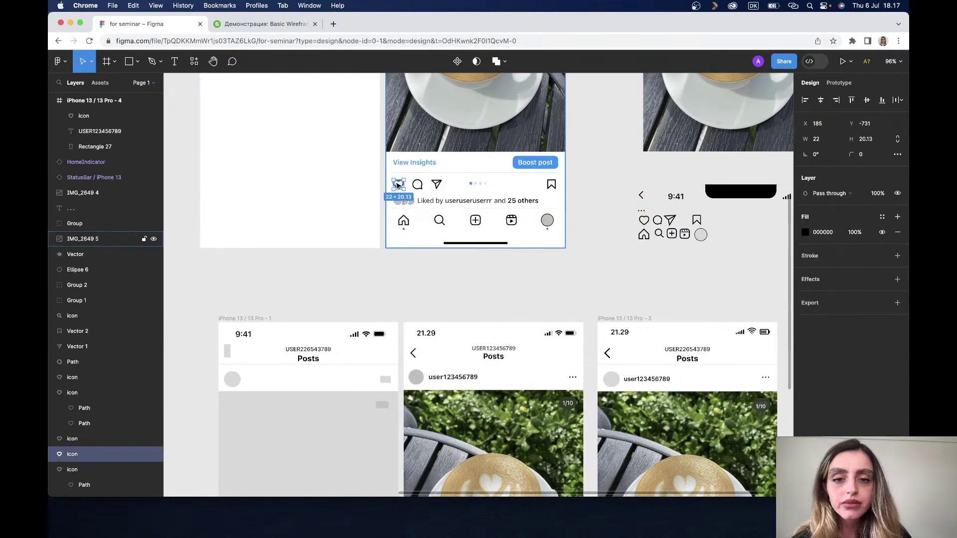
Step: Check the post photo and the loose-row heart, then bring up Figma's main menu
{"action": "scroll", "coordinate": [398, 185], "scroll_direction": "up", "scroll_amount": 5}
{"action": "scroll", "coordinate": [398, 184], "scroll_direction": "up", "scroll_amount": 5}
{"action": "scroll", "coordinate": [396, 194], "scroll_direction": "up", "scroll_amount": 3}
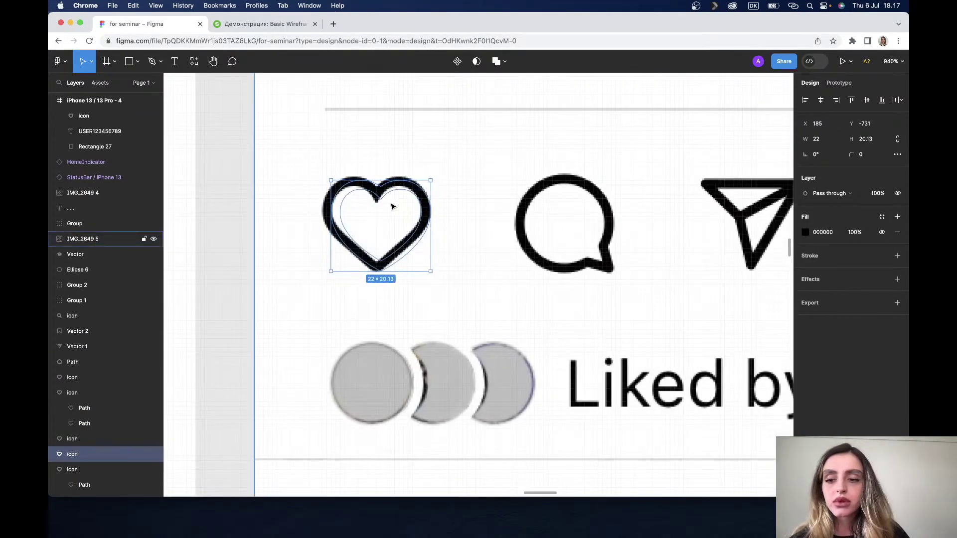
{"action": "scroll", "coordinate": [393, 206], "scroll_direction": "down", "scroll_amount": 4}
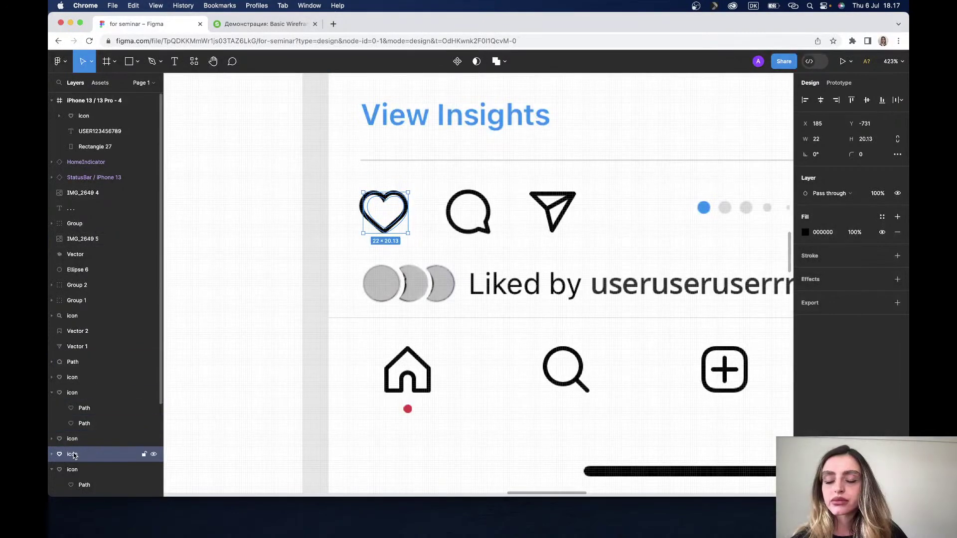
{"action": "left_click", "coordinate": [299, 252]}
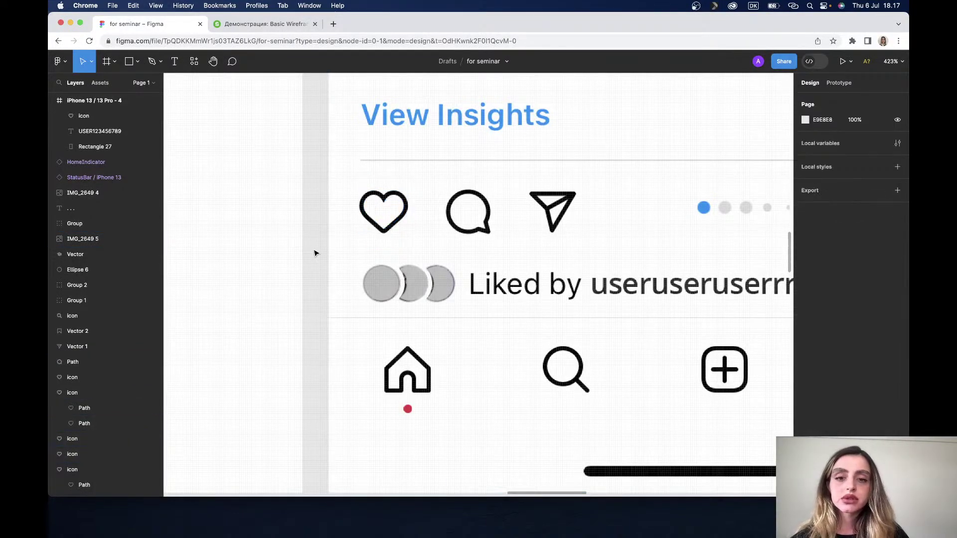
{"action": "left_click", "coordinate": [398, 179]}
{"action": "scroll", "coordinate": [396, 189], "scroll_direction": "down", "scroll_amount": 2}
{"action": "scroll", "coordinate": [396, 189], "scroll_direction": "down", "scroll_amount": 5}
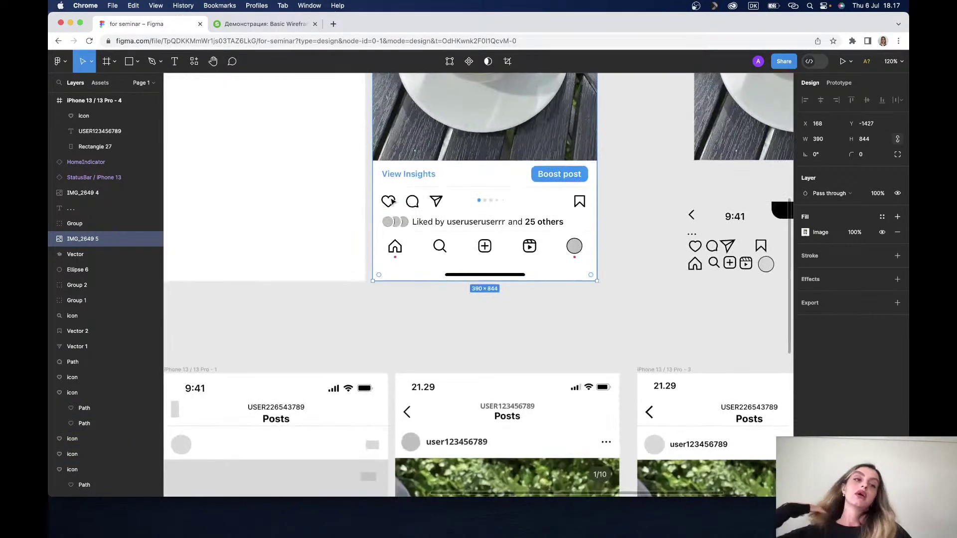
{"action": "left_click", "coordinate": [696, 247]}
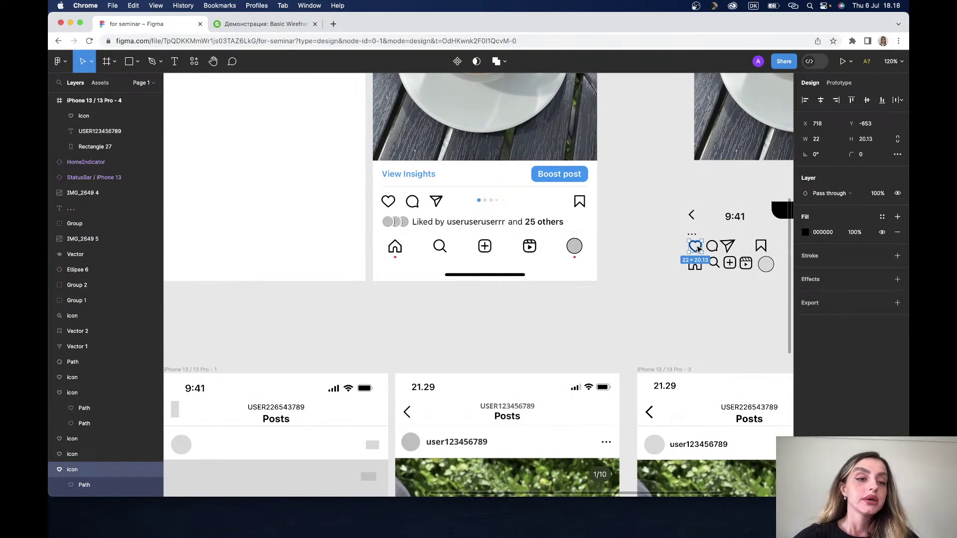
{"action": "left_click", "coordinate": [60, 61]}
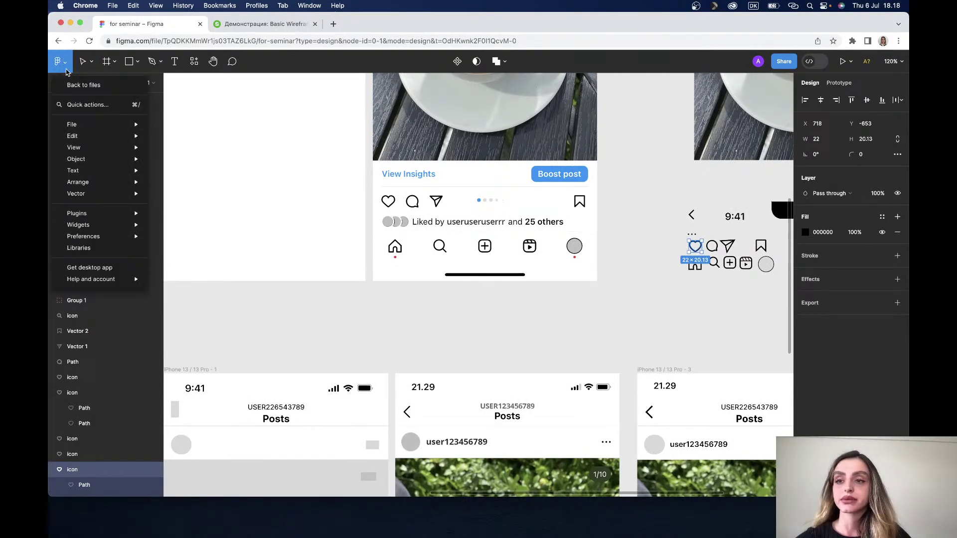
Step: Go back to the drafts list and reopen the Evericons (Community) file
{"action": "left_click", "coordinate": [81, 91]}
{"action": "left_click", "coordinate": [286, 29]}
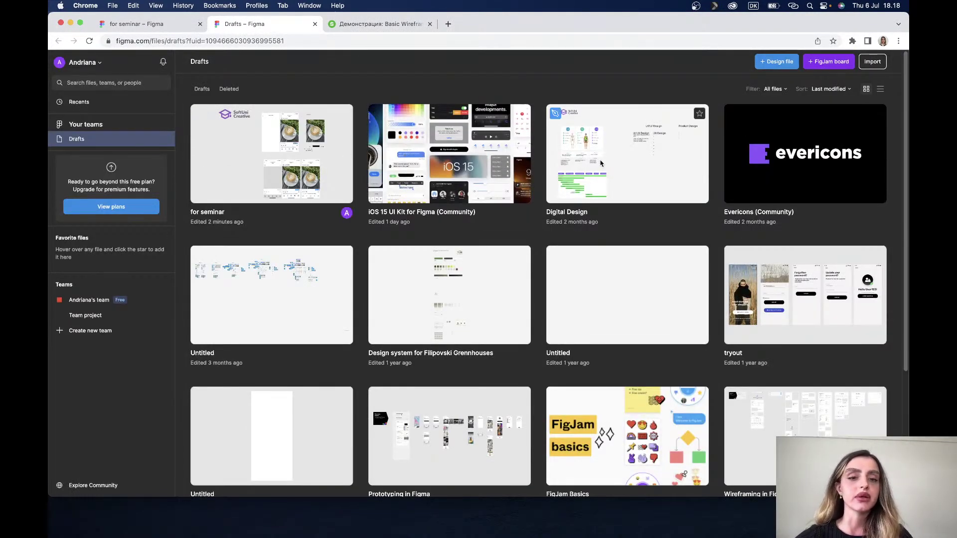
{"action": "double_click", "coordinate": [780, 166]}
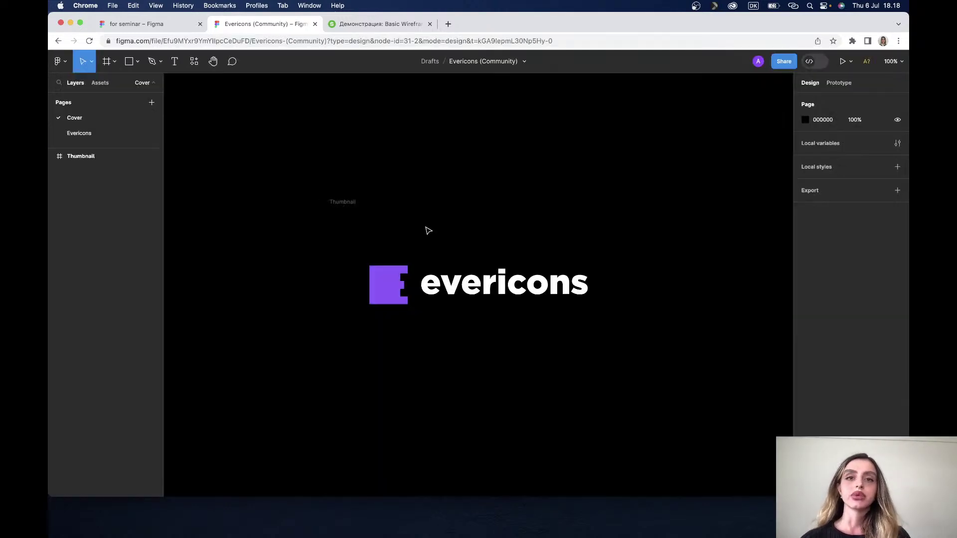
Step: On the Evericons page, zoom to about 188% on the mail, search, clock and arrow icons
{"action": "left_click", "coordinate": [79, 133]}
{"action": "scroll", "coordinate": [573, 228], "scroll_direction": "up", "scroll_amount": 5}
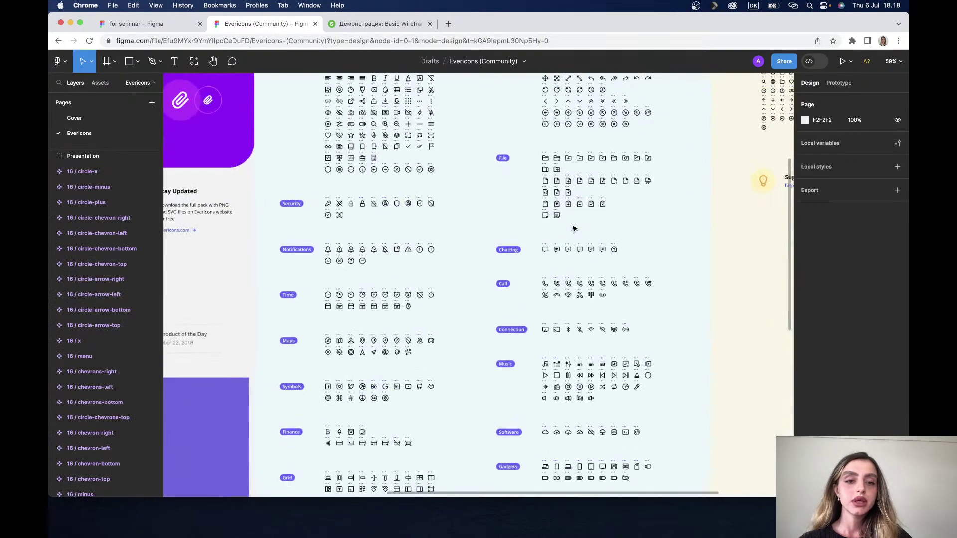
{"action": "scroll", "coordinate": [573, 228], "scroll_direction": "down", "scroll_amount": 5}
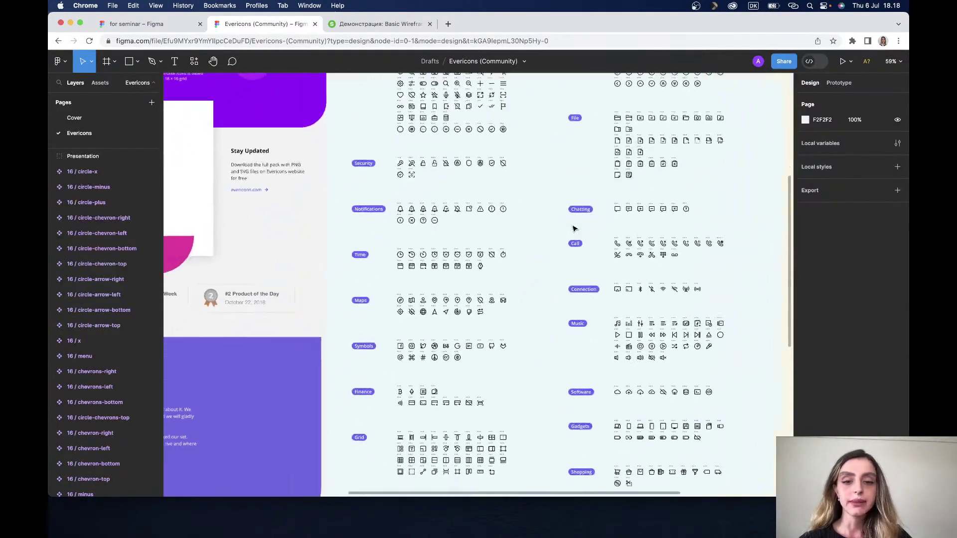
{"action": "scroll", "coordinate": [573, 229], "scroll_direction": "down", "scroll_amount": 3}
{"action": "scroll", "coordinate": [573, 228], "scroll_direction": "down", "scroll_amount": 2}
{"action": "scroll", "coordinate": [573, 229], "scroll_direction": "down", "scroll_amount": 3}
{"action": "scroll", "coordinate": [573, 228], "scroll_direction": "up", "scroll_amount": 3}
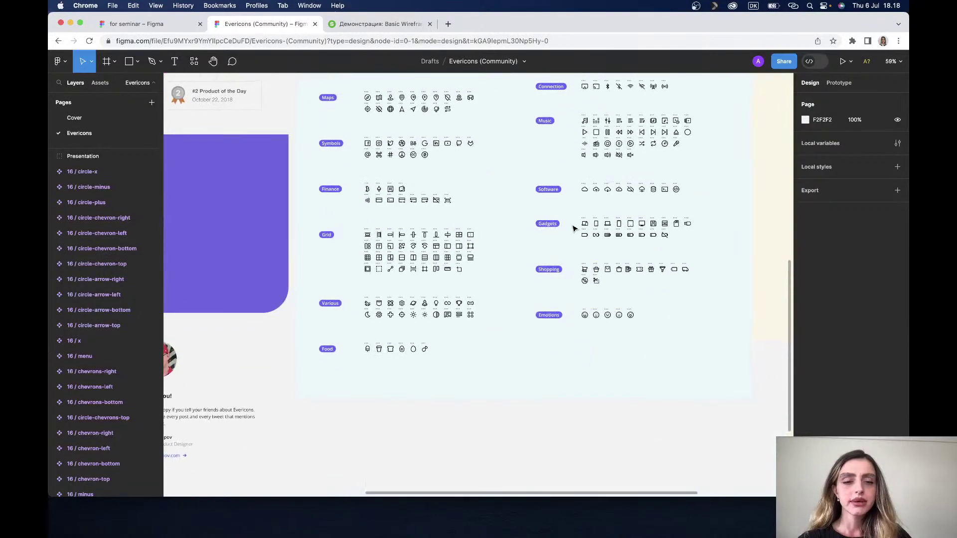
{"action": "scroll", "coordinate": [573, 229], "scroll_direction": "down", "scroll_amount": 1}
{"action": "scroll", "coordinate": [573, 228], "scroll_direction": "up", "scroll_amount": 2}
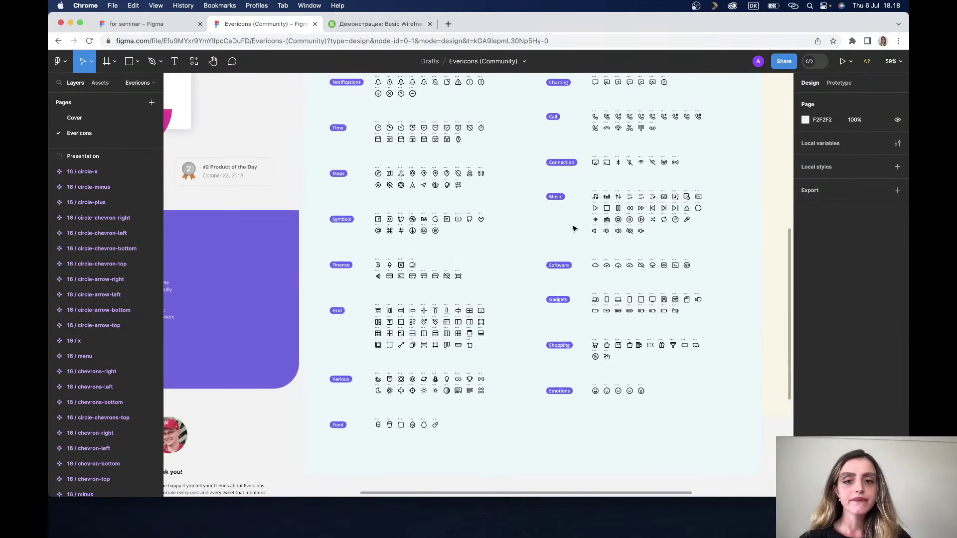
{"action": "scroll", "coordinate": [573, 228], "scroll_direction": "up", "scroll_amount": 1}
{"action": "scroll", "coordinate": [573, 229], "scroll_direction": "up", "scroll_amount": 1}
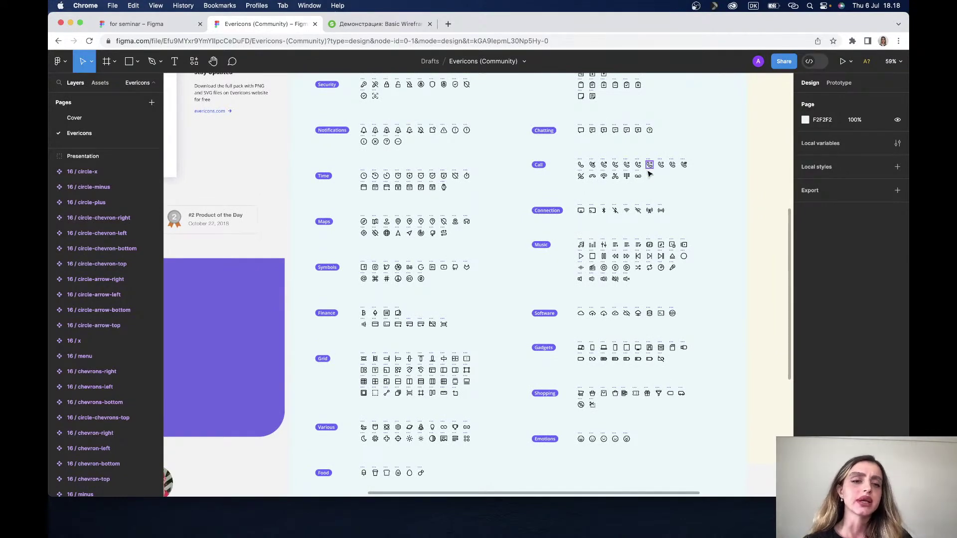
{"action": "scroll", "coordinate": [649, 173], "scroll_direction": "up", "scroll_amount": 1}
{"action": "scroll", "coordinate": [649, 173], "scroll_direction": "right", "scroll_amount": 1}
{"action": "scroll", "coordinate": [649, 174], "scroll_direction": "up", "scroll_amount": 1}
{"action": "scroll", "coordinate": [649, 174], "scroll_direction": "right", "scroll_amount": 1}
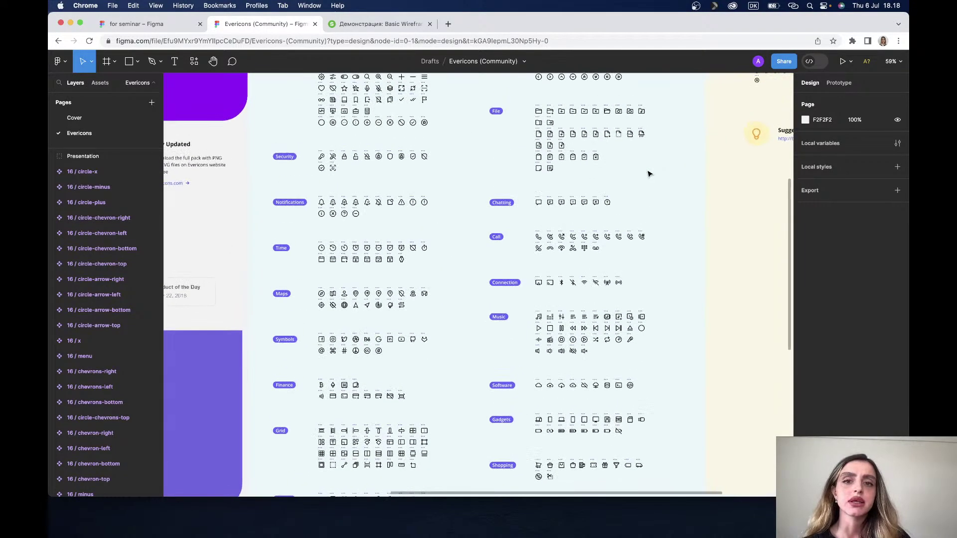
{"action": "scroll", "coordinate": [650, 174], "scroll_direction": "up", "scroll_amount": 2}
{"action": "scroll", "coordinate": [649, 174], "scroll_direction": "right", "scroll_amount": 1}
{"action": "scroll", "coordinate": [649, 174], "scroll_direction": "up", "scroll_amount": 2}
{"action": "scroll", "coordinate": [649, 174], "scroll_direction": "right", "scroll_amount": 1}
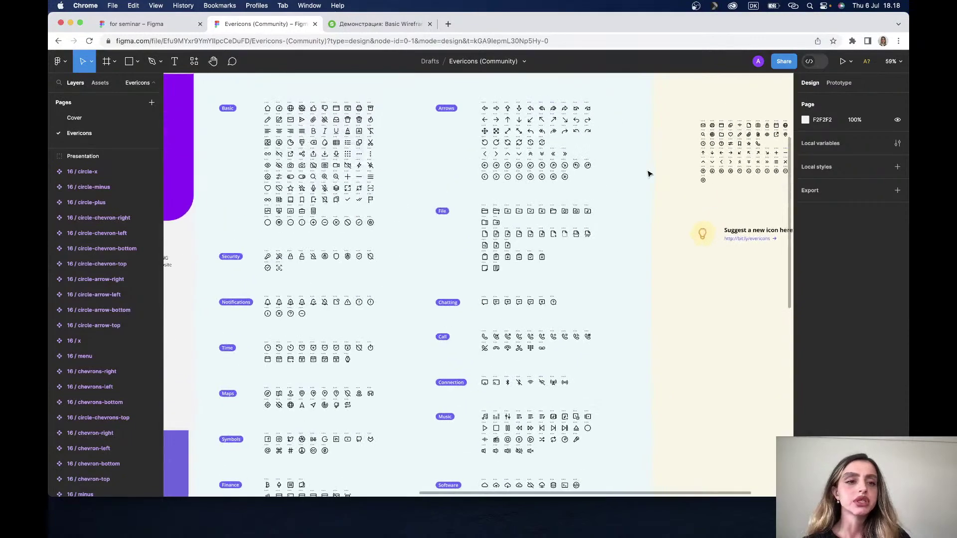
{"action": "scroll", "coordinate": [607, 257], "scroll_direction": "down", "scroll_amount": 5}
{"action": "scroll", "coordinate": [607, 256], "scroll_direction": "down", "scroll_amount": 3}
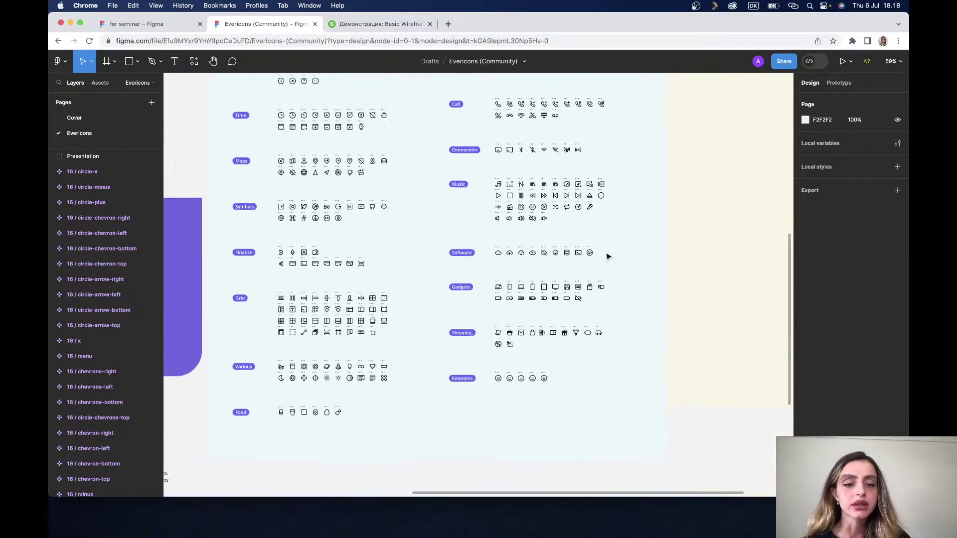
{"action": "scroll", "coordinate": [607, 256], "scroll_direction": "down", "scroll_amount": 1}
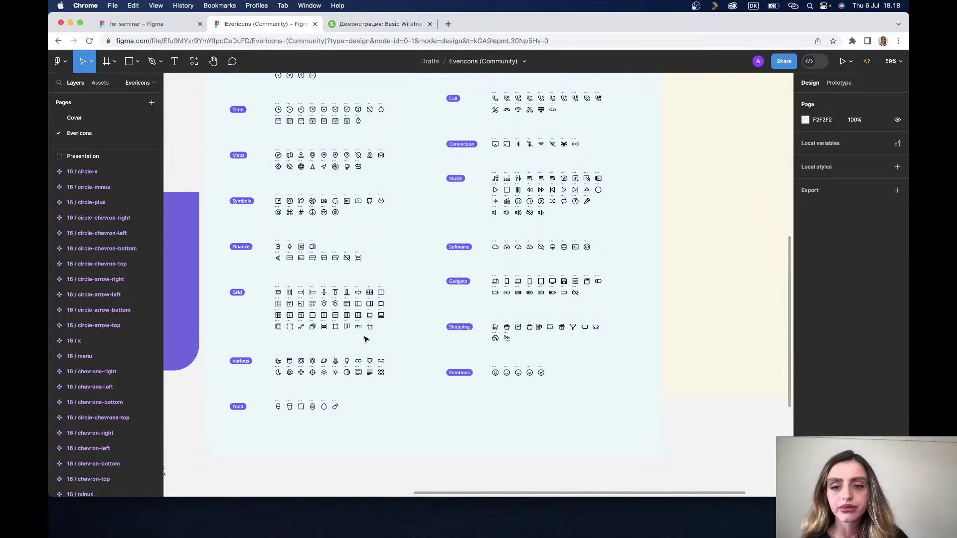
{"action": "scroll", "coordinate": [349, 337], "scroll_direction": "up", "scroll_amount": 2}
{"action": "scroll", "coordinate": [350, 338], "scroll_direction": "up", "scroll_amount": 2}
{"action": "scroll", "coordinate": [349, 339], "scroll_direction": "up", "scroll_amount": 2}
{"action": "scroll", "coordinate": [349, 338], "scroll_direction": "left", "scroll_amount": 1}
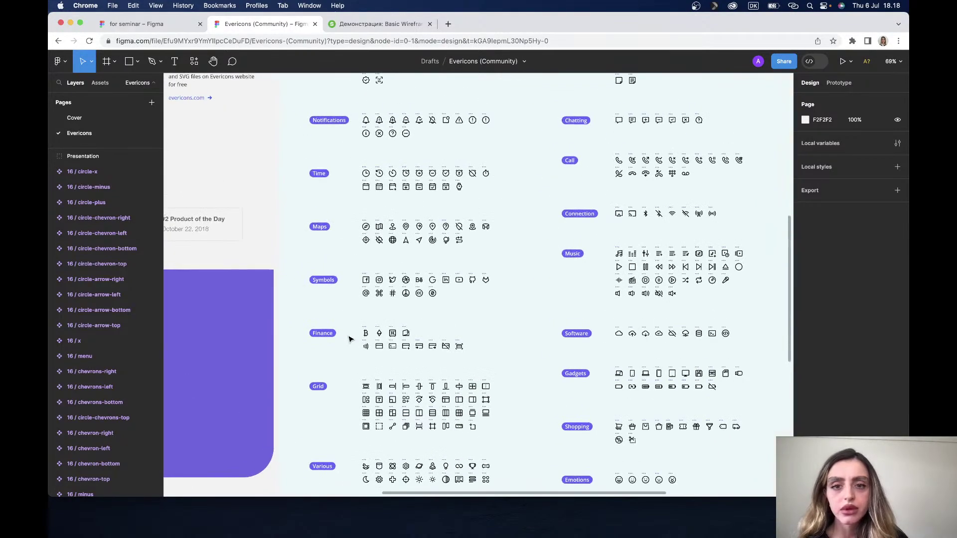
{"action": "scroll", "coordinate": [350, 338], "scroll_direction": "up", "scroll_amount": 2}
{"action": "scroll", "coordinate": [349, 338], "scroll_direction": "up", "scroll_amount": 1}
{"action": "scroll", "coordinate": [350, 339], "scroll_direction": "up", "scroll_amount": 2}
{"action": "scroll", "coordinate": [351, 338], "scroll_direction": "up", "scroll_amount": 2}
{"action": "scroll", "coordinate": [350, 339], "scroll_direction": "left", "scroll_amount": 1}
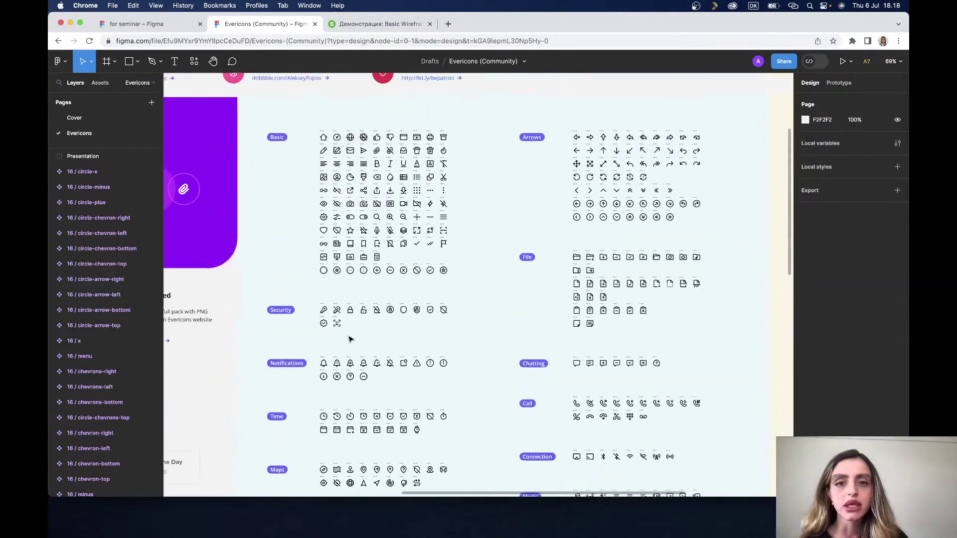
{"action": "scroll", "coordinate": [351, 340], "scroll_direction": "up", "scroll_amount": 1}
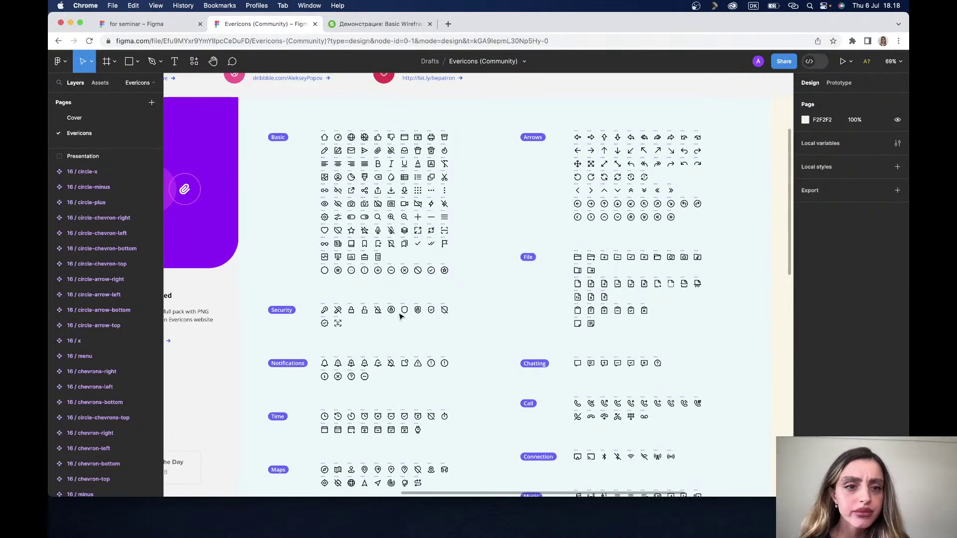
{"action": "scroll", "coordinate": [516, 339], "scroll_direction": "down", "scroll_amount": 5}
{"action": "scroll", "coordinate": [517, 339], "scroll_direction": "left", "scroll_amount": 1}
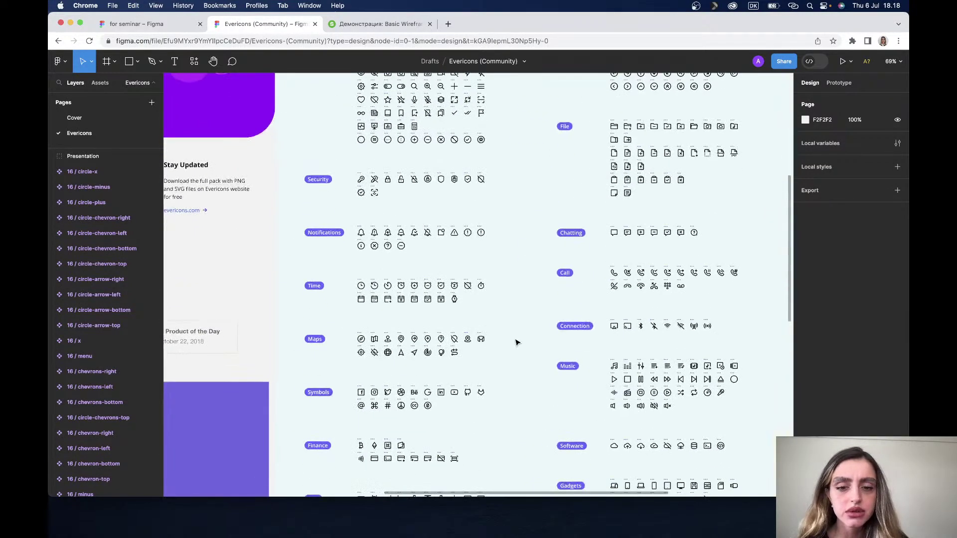
{"action": "scroll", "coordinate": [517, 342], "scroll_direction": "down", "scroll_amount": 3}
{"action": "scroll", "coordinate": [517, 343], "scroll_direction": "down", "scroll_amount": 1}
{"action": "scroll", "coordinate": [517, 342], "scroll_direction": "down", "scroll_amount": 1}
{"action": "scroll", "coordinate": [517, 342], "scroll_direction": "down", "scroll_amount": 4}
{"action": "scroll", "coordinate": [517, 342], "scroll_direction": "left", "scroll_amount": 1}
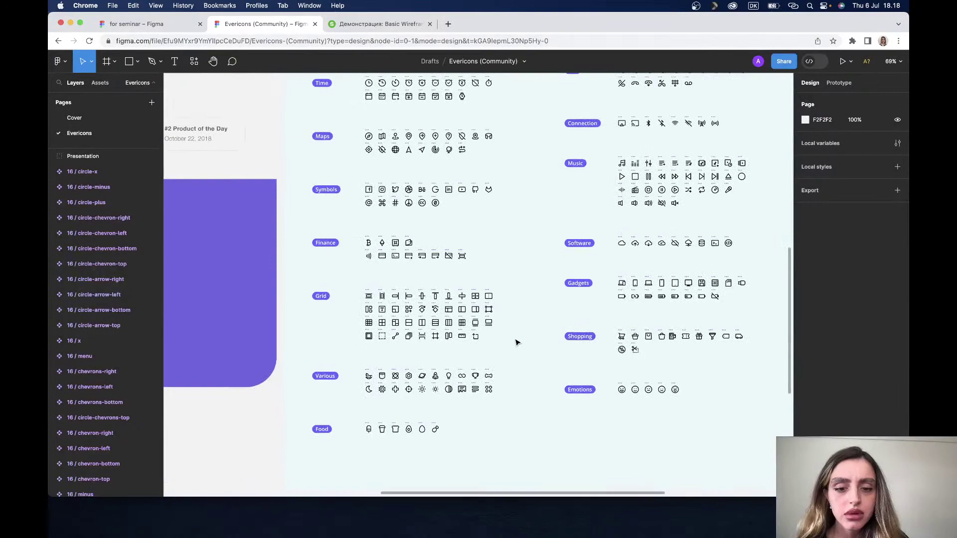
{"action": "scroll", "coordinate": [516, 342], "scroll_direction": "down", "scroll_amount": 1}
{"action": "scroll", "coordinate": [516, 343], "scroll_direction": "right", "scroll_amount": 1}
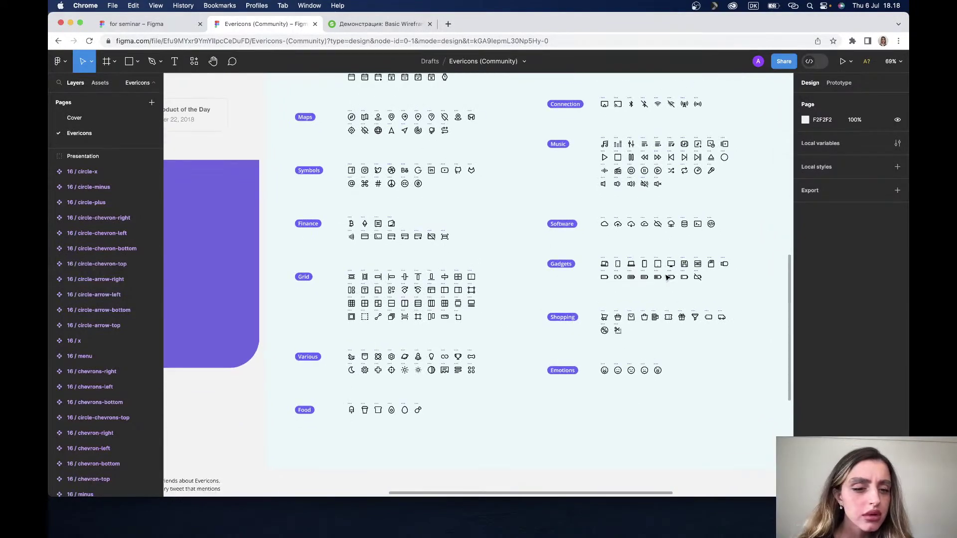
{"action": "scroll", "coordinate": [662, 279], "scroll_direction": "up", "scroll_amount": 1}
{"action": "scroll", "coordinate": [663, 279], "scroll_direction": "right", "scroll_amount": 1}
{"action": "scroll", "coordinate": [666, 278], "scroll_direction": "up", "scroll_amount": 3}
{"action": "scroll", "coordinate": [666, 277], "scroll_direction": "right", "scroll_amount": 2}
{"action": "scroll", "coordinate": [666, 278], "scroll_direction": "up", "scroll_amount": 3}
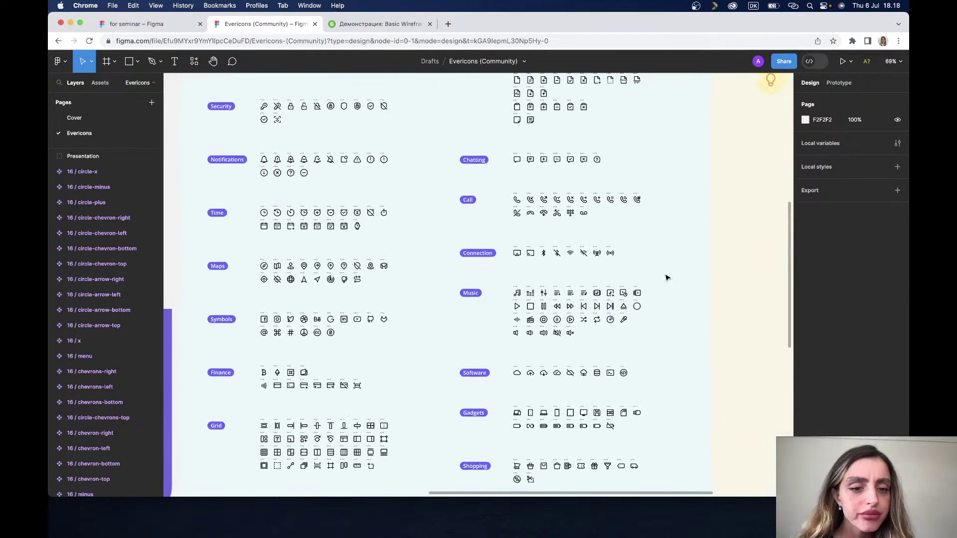
{"action": "scroll", "coordinate": [666, 277], "scroll_direction": "up", "scroll_amount": 2}
{"action": "scroll", "coordinate": [667, 277], "scroll_direction": "right", "scroll_amount": 1}
{"action": "scroll", "coordinate": [667, 277], "scroll_direction": "right", "scroll_amount": 1}
{"action": "scroll", "coordinate": [667, 278], "scroll_direction": "up", "scroll_amount": 1}
{"action": "scroll", "coordinate": [667, 277], "scroll_direction": "up", "scroll_amount": 2}
{"action": "scroll", "coordinate": [667, 276], "scroll_direction": "right", "scroll_amount": 2}
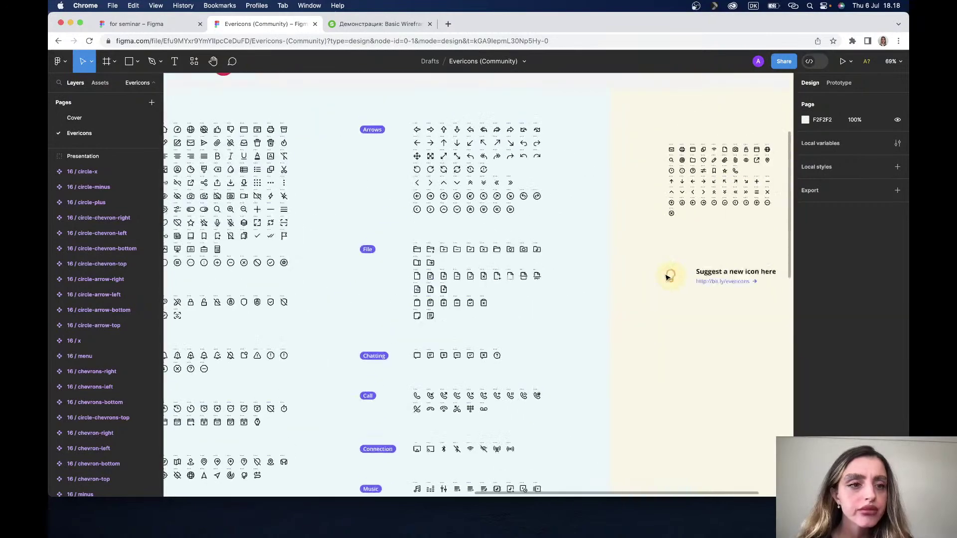
{"action": "scroll", "coordinate": [667, 277], "scroll_direction": "up", "scroll_amount": 1}
{"action": "scroll", "coordinate": [667, 276], "scroll_direction": "right", "scroll_amount": 2}
{"action": "scroll", "coordinate": [647, 202], "scroll_direction": "up", "scroll_amount": 2}
{"action": "scroll", "coordinate": [646, 192], "scroll_direction": "up", "scroll_amount": 5}
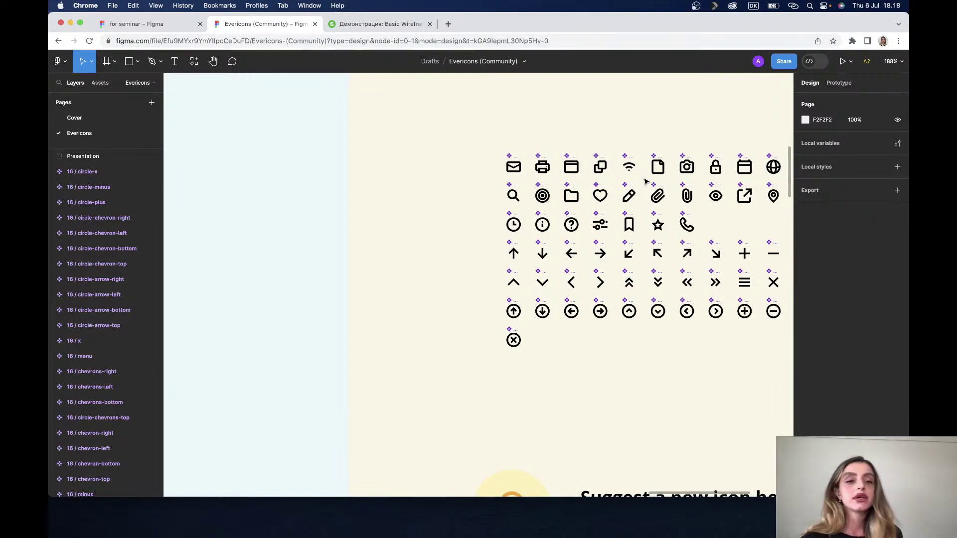
Step: Detach the 16 / heart vector from Evericons, cut it, and return to the 'for seminar' file
{"action": "left_click", "coordinate": [600, 196]}
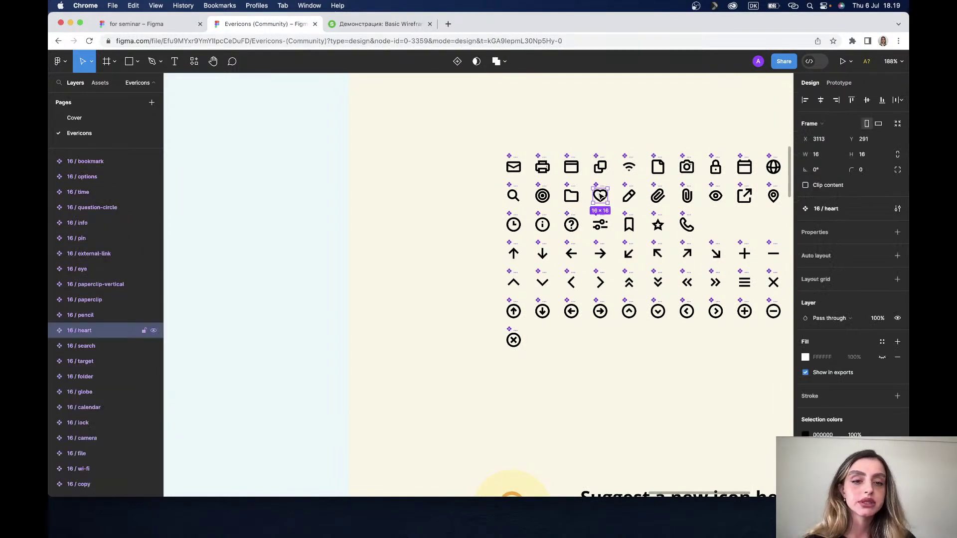
{"action": "double_click", "coordinate": [600, 196]}
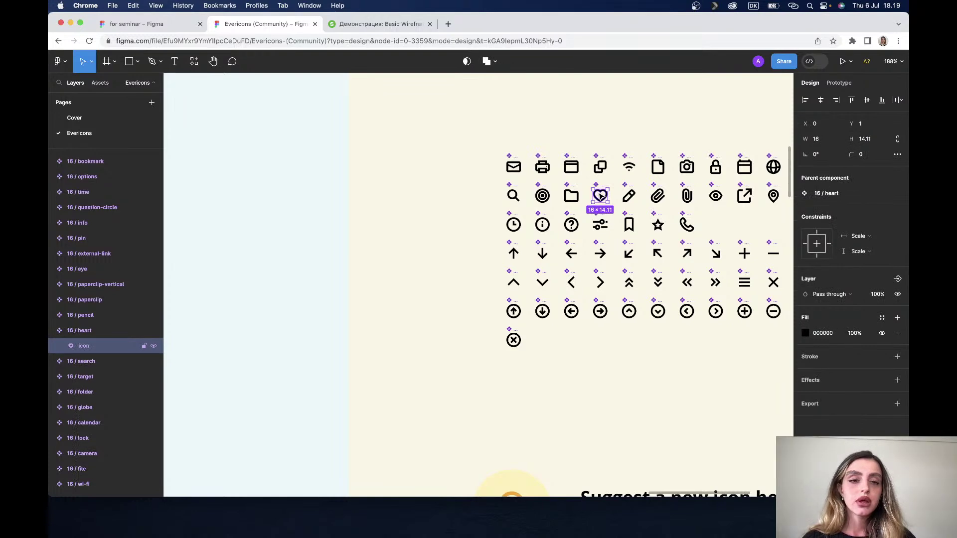
{"action": "left_click_drag", "start_coordinate": [600, 196], "coordinate": [78, 9]}
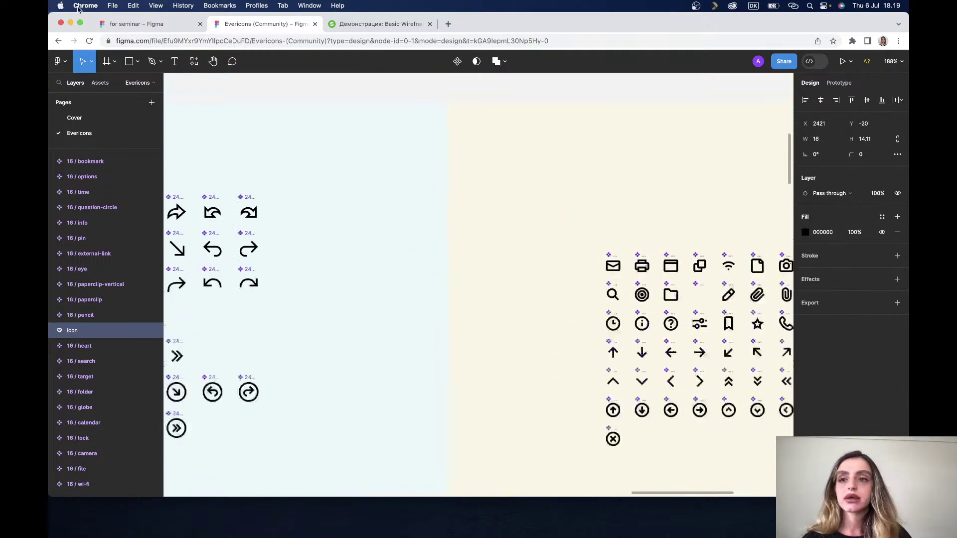
{"action": "left_click_drag", "start_coordinate": [79, 8], "coordinate": [696, 475]}
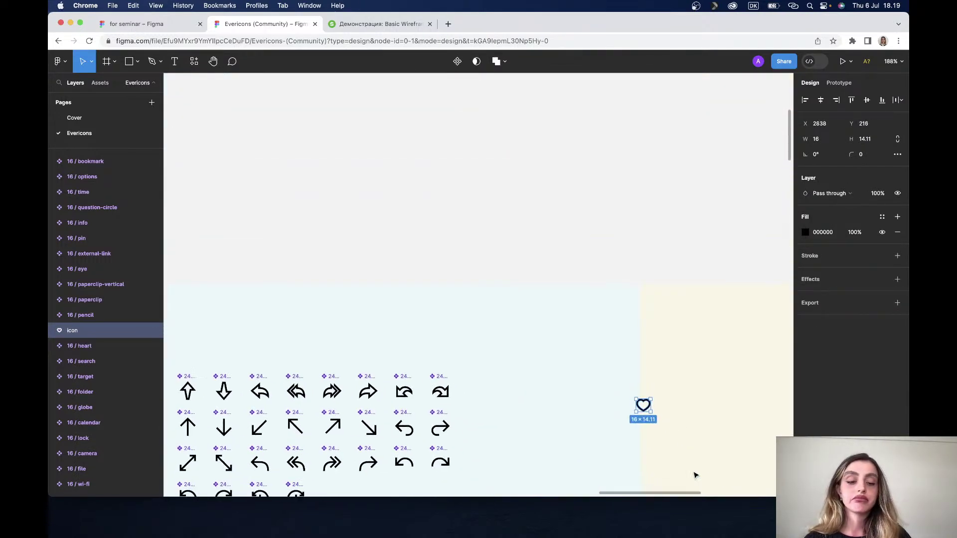
{"action": "scroll", "coordinate": [695, 475], "scroll_direction": "up", "scroll_amount": 1}
{"action": "key", "text": "Delete"}
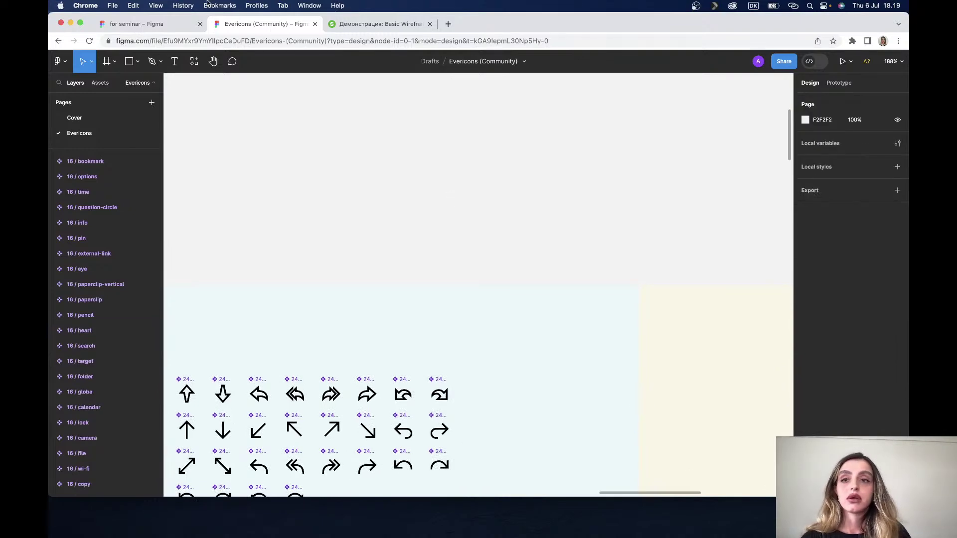
{"action": "left_click", "coordinate": [147, 28]}
{"action": "scroll", "coordinate": [516, 335], "scroll_direction": "left", "scroll_amount": 5}
Step: Paste the Evericons heart over the post's like icon and resize it to 23×21
{"action": "scroll", "coordinate": [516, 335], "scroll_direction": "up", "scroll_amount": 2}
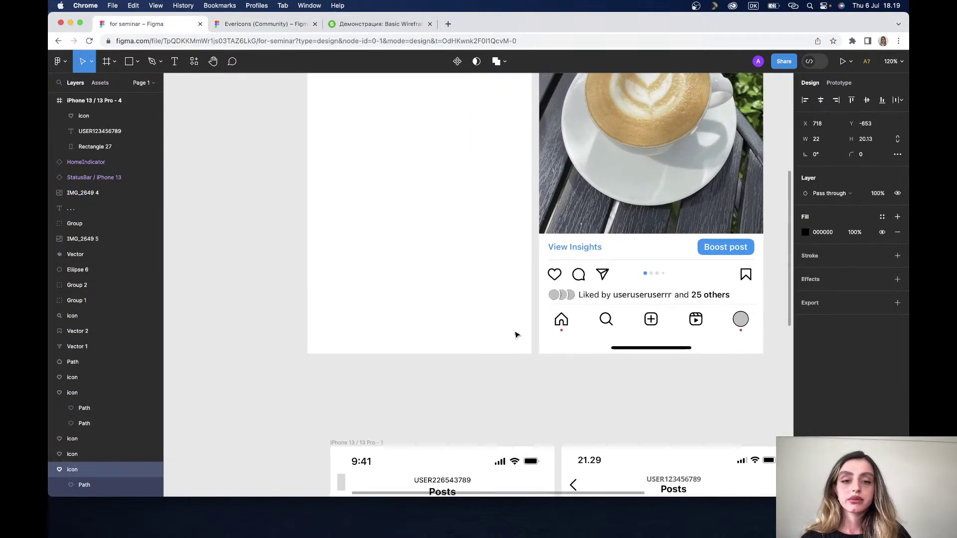
{"action": "key", "text": "super+c"}
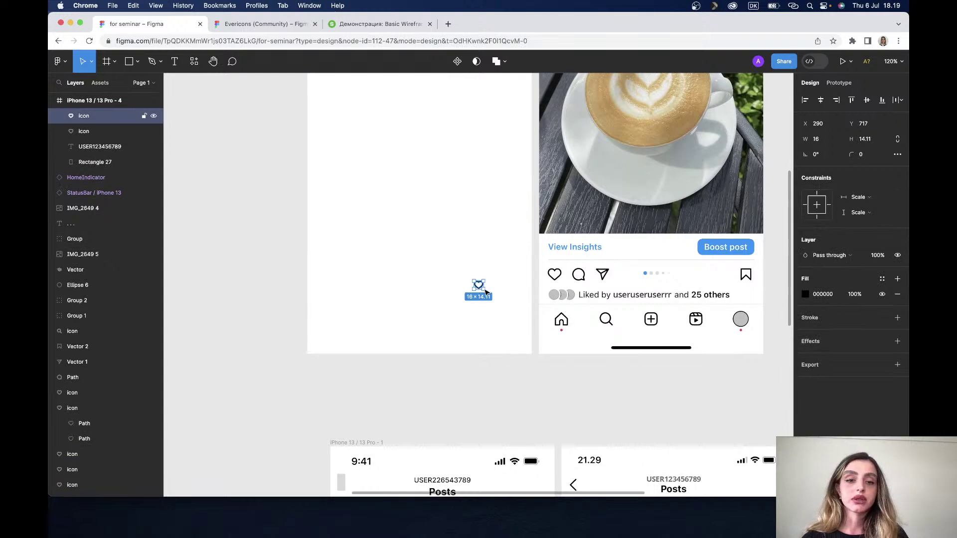
{"action": "left_click_drag", "start_coordinate": [480, 286], "coordinate": [554, 274]}
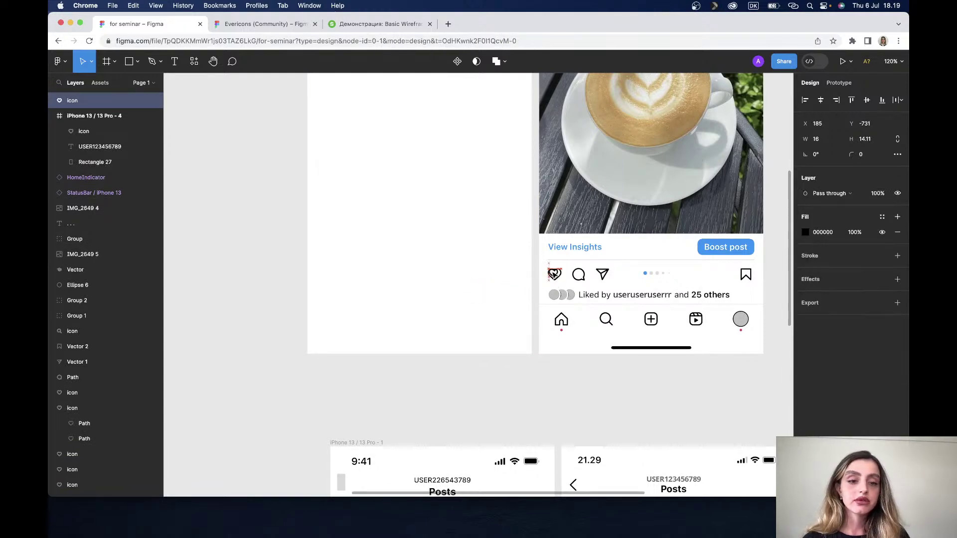
{"action": "scroll", "coordinate": [554, 274], "scroll_direction": "up", "scroll_amount": 5}
{"action": "scroll", "coordinate": [554, 274], "scroll_direction": "up", "scroll_amount": 5}
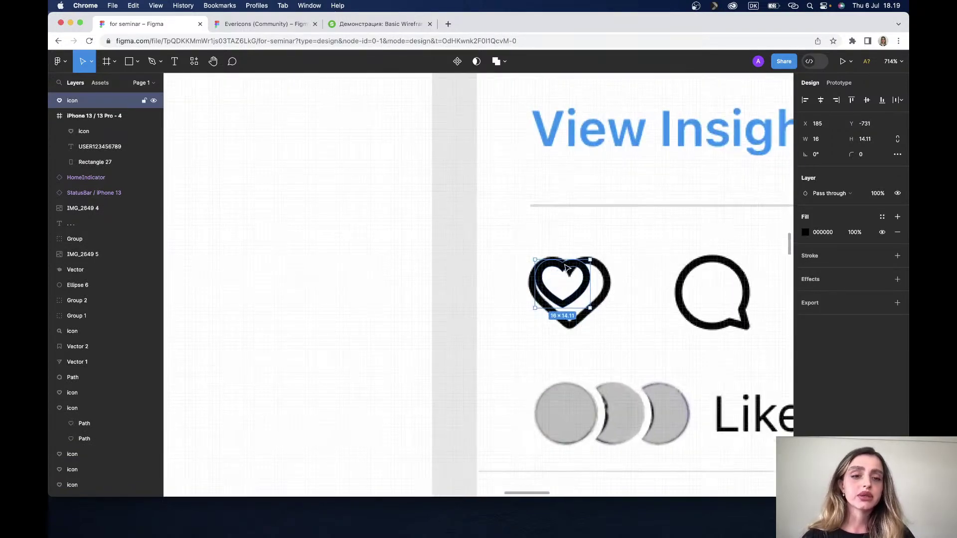
{"action": "left_click_drag", "start_coordinate": [563, 269], "coordinate": [570, 270]}
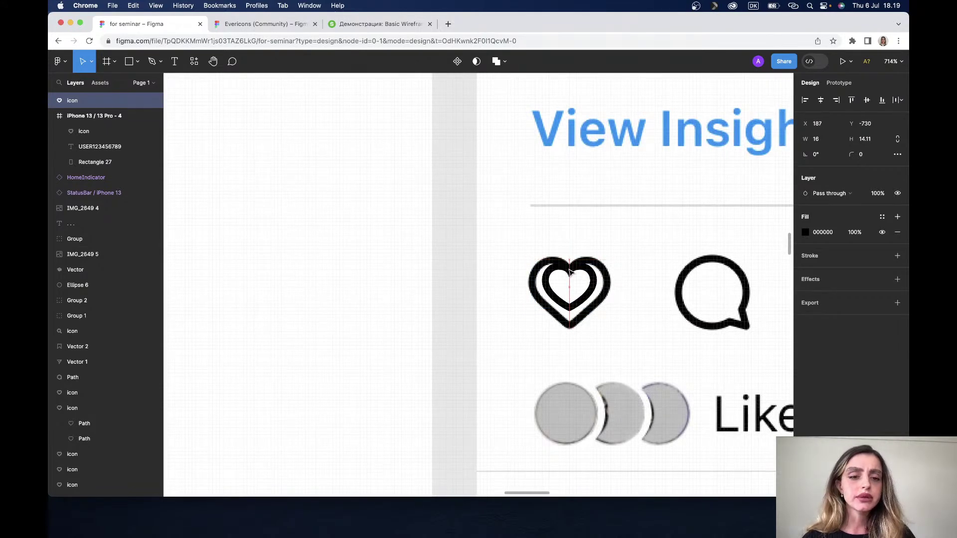
{"action": "left_click_drag", "start_coordinate": [570, 311], "coordinate": [569, 329]}
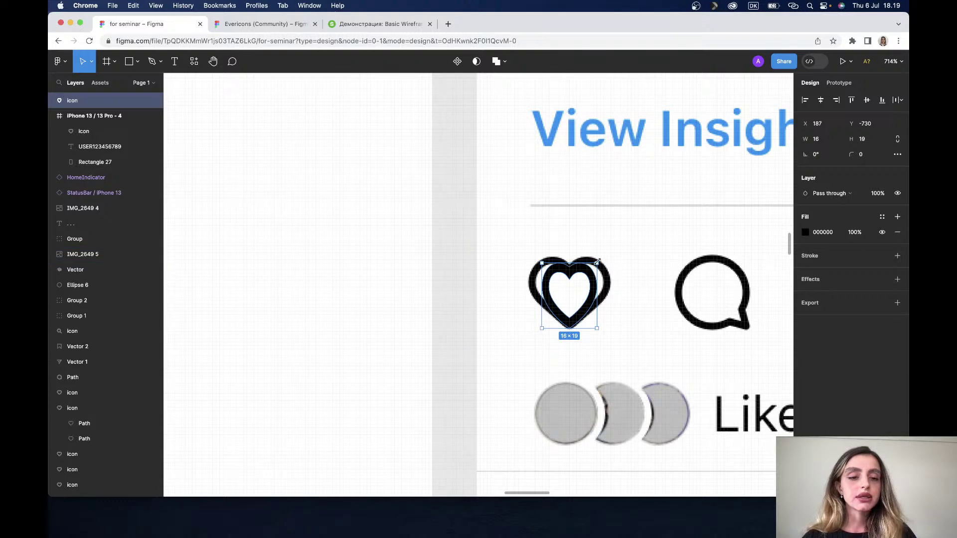
{"action": "mouse_move", "coordinate": [598, 261]}
{"action": "left_mouse_down"}
{"action": "mouse_move", "coordinate": [620, 258]}
{"action": "mouse_move", "coordinate": [583, 265]}
{"action": "left_mouse_up"}
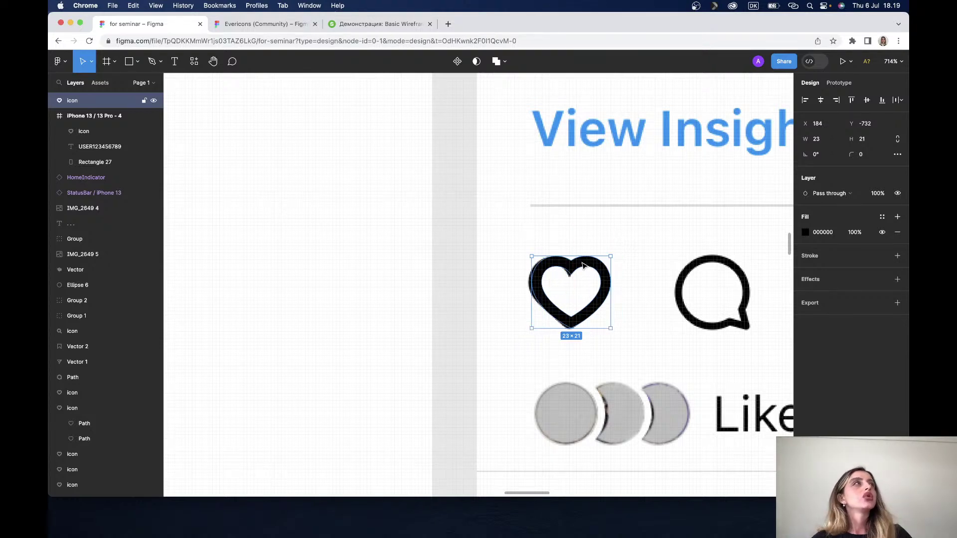
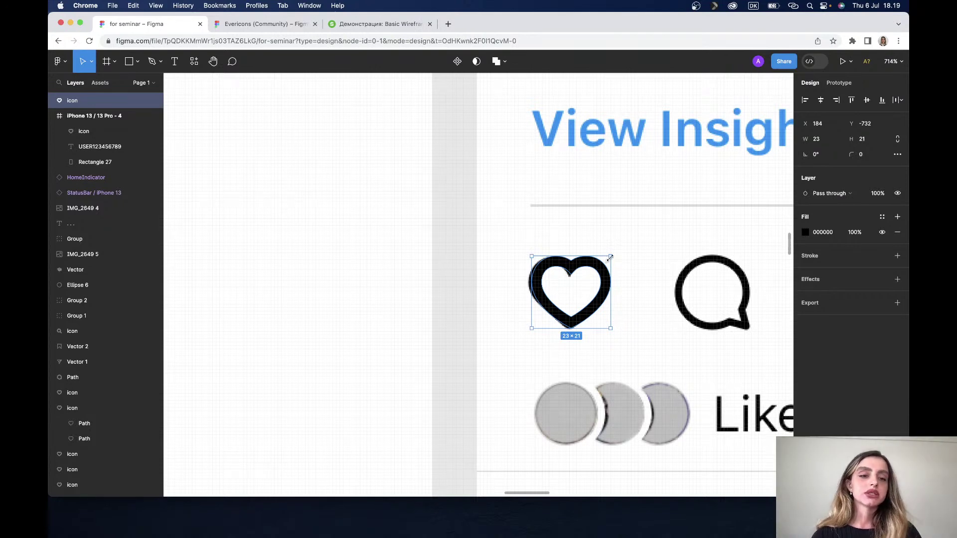
Step: Drag the heart icon's resize handles until it measures exactly 24×22
{"action": "mouse_move", "coordinate": [607, 259]}
{"action": "left_mouse_down"}
{"action": "mouse_move", "coordinate": [625, 238]}
{"action": "mouse_move", "coordinate": [613, 239]}
{"action": "mouse_move", "coordinate": [627, 245]}
{"action": "left_mouse_up"}
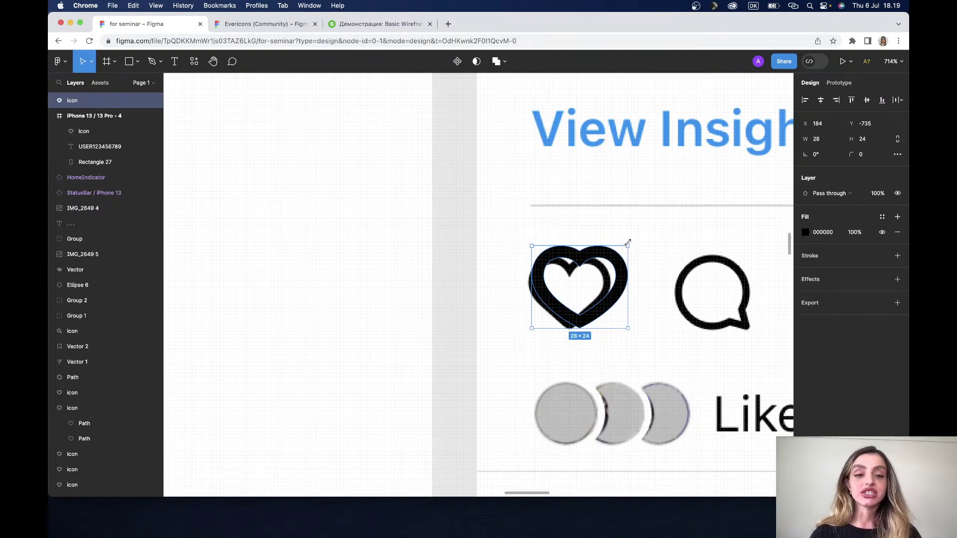
{"action": "left_click_drag", "start_coordinate": [628, 243], "coordinate": [566, 269]}
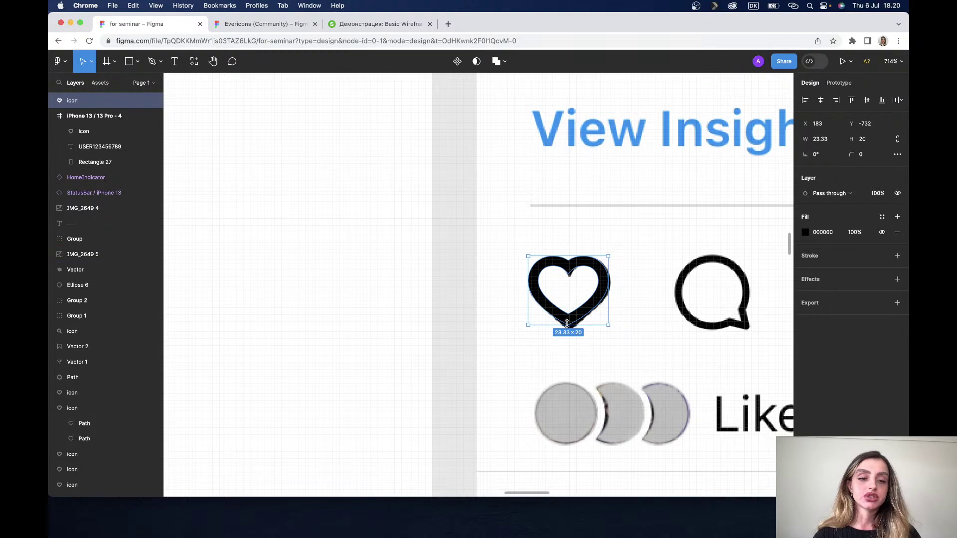
{"action": "left_click_drag", "start_coordinate": [567, 326], "coordinate": [566, 333]}
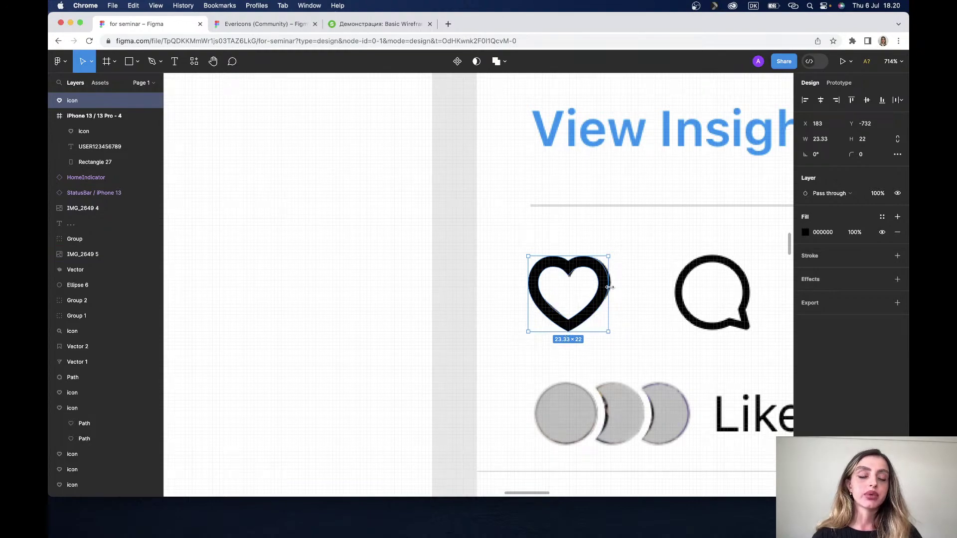
{"action": "left_click_drag", "start_coordinate": [609, 287], "coordinate": [611, 287]}
{"action": "scroll", "coordinate": [611, 287], "scroll_direction": "down", "scroll_amount": 3}
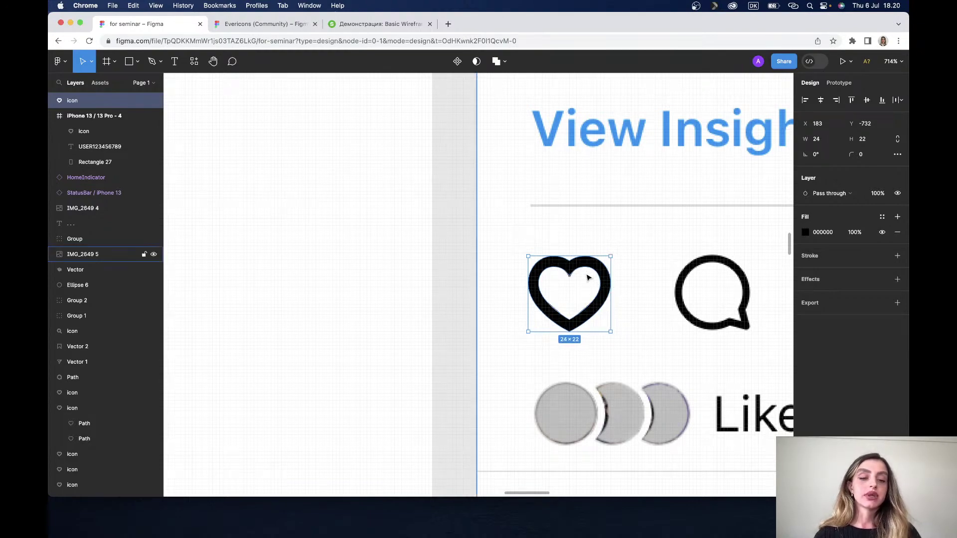
{"action": "scroll", "coordinate": [587, 277], "scroll_direction": "down", "scroll_amount": 3}
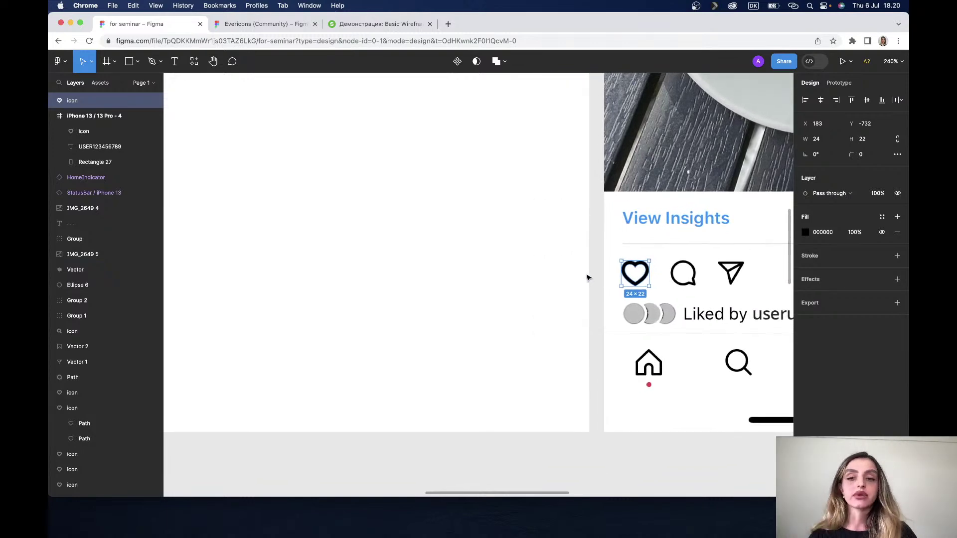
Step: Duplicate the heart icon and move the copy into the blank iPhone frame
{"action": "scroll", "coordinate": [587, 278], "scroll_direction": "left", "scroll_amount": 5}
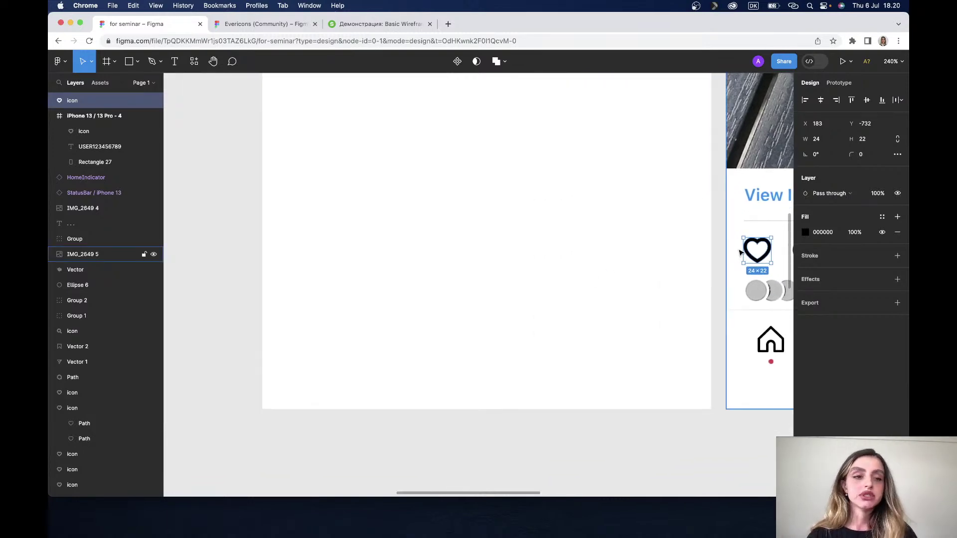
{"action": "mouse_move", "coordinate": [763, 246]}
{"action": "left_mouse_down"}
{"action": "mouse_move", "coordinate": [729, 245]}
{"action": "mouse_move", "coordinate": [763, 247]}
{"action": "left_mouse_up"}
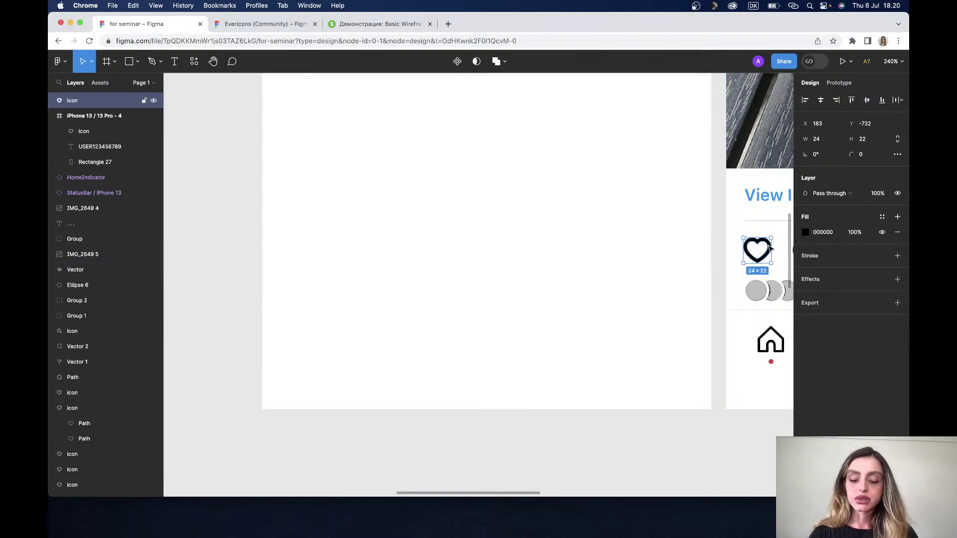
{"action": "left_click_drag", "start_coordinate": [768, 247], "coordinate": [300, 270]}
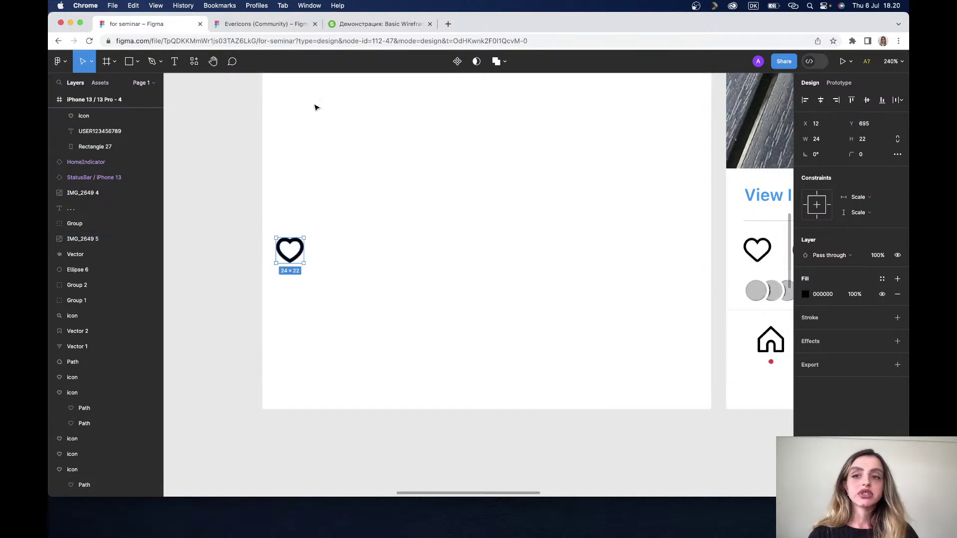
Step: Draw a small grey rectangle beside the post's heart and size it to 15×13
{"action": "left_click", "coordinate": [135, 63]}
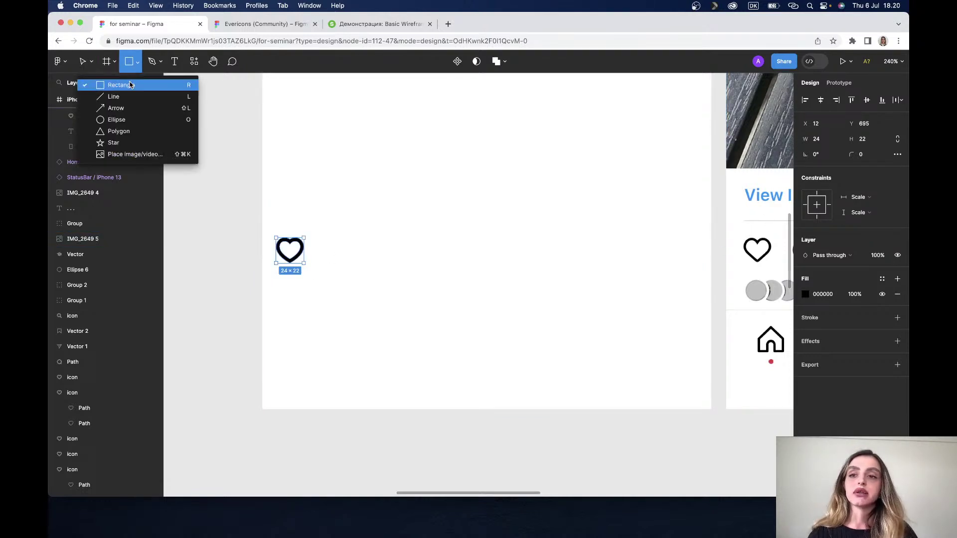
{"action": "left_click", "coordinate": [119, 84]}
{"action": "left_click_drag", "start_coordinate": [726, 239], "coordinate": [742, 254]}
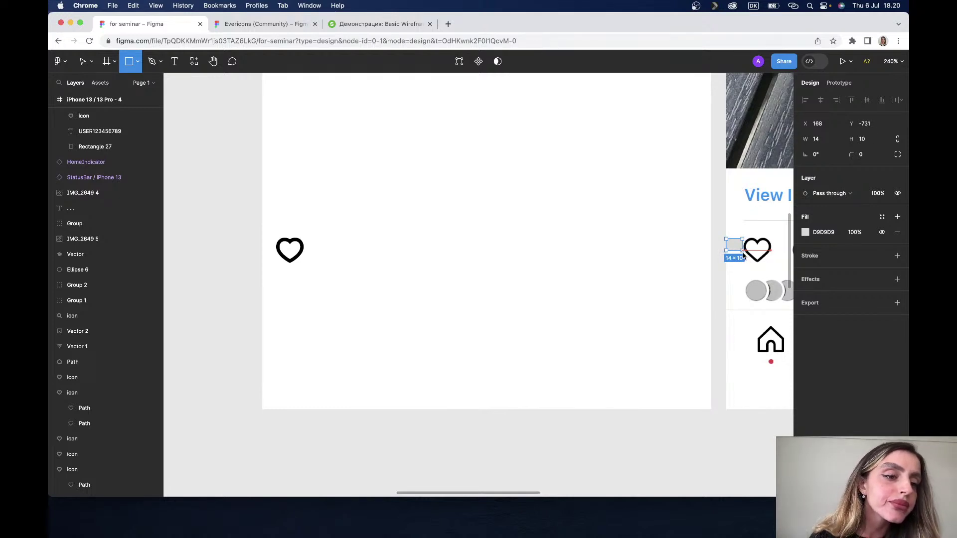
{"action": "left_click_drag", "start_coordinate": [742, 255], "coordinate": [741, 257]}
{"action": "scroll", "coordinate": [741, 253], "scroll_direction": "up", "scroll_amount": 5, "text": "ctrl"}
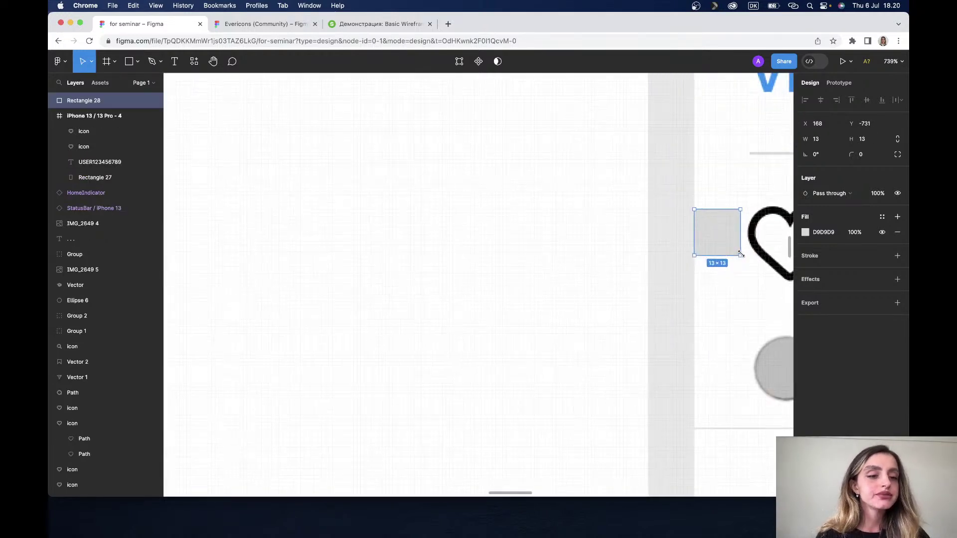
{"action": "scroll", "coordinate": [742, 214], "scroll_direction": "up", "scroll_amount": 5, "text": "ctrl"}
{"action": "left_click_drag", "start_coordinate": [741, 209], "coordinate": [756, 213]}
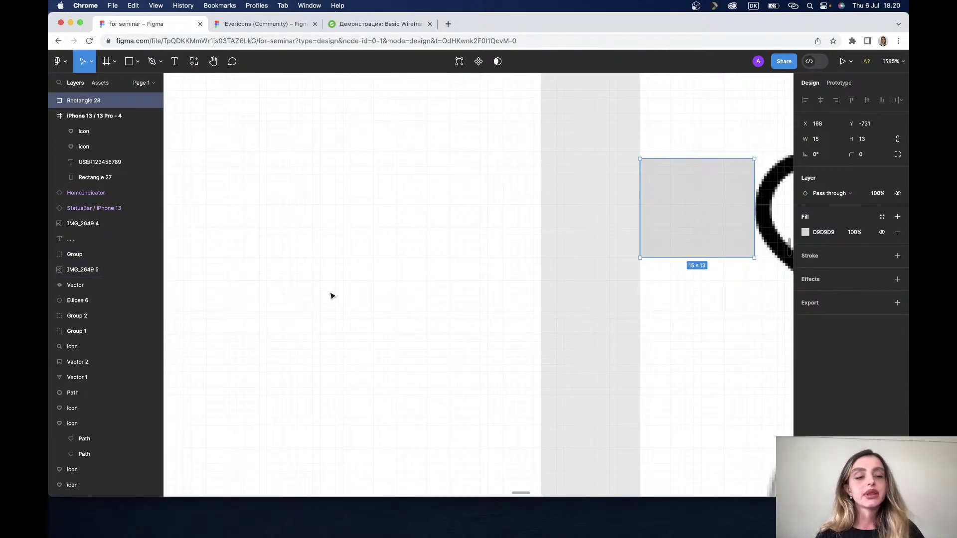
{"action": "scroll", "coordinate": [331, 296], "scroll_direction": "down", "scroll_amount": 5, "text": "ctrl"}
{"action": "scroll", "coordinate": [331, 296], "scroll_direction": "right", "scroll_amount": 10}
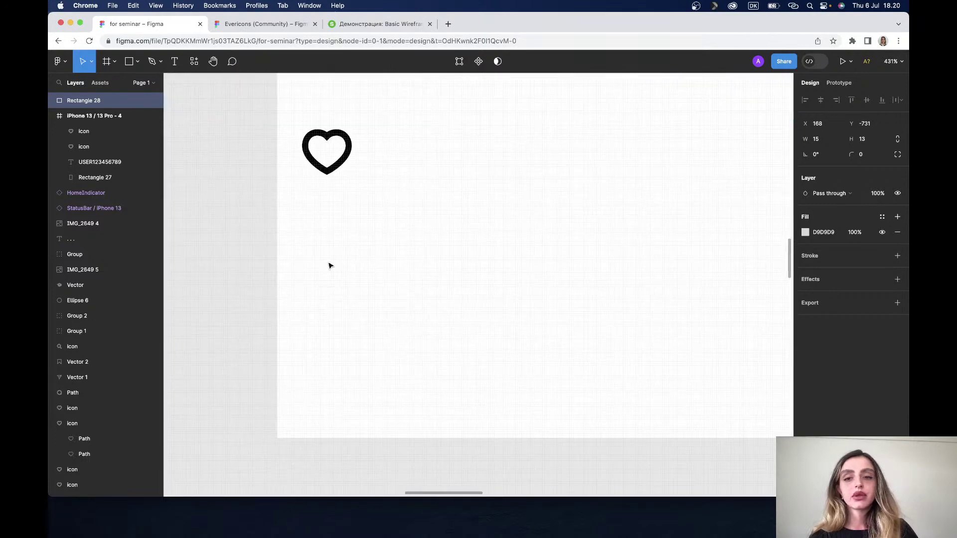
Step: Try setting the heart copy's width to 15, then undo it back to 24
{"action": "left_click", "coordinate": [84, 131]}
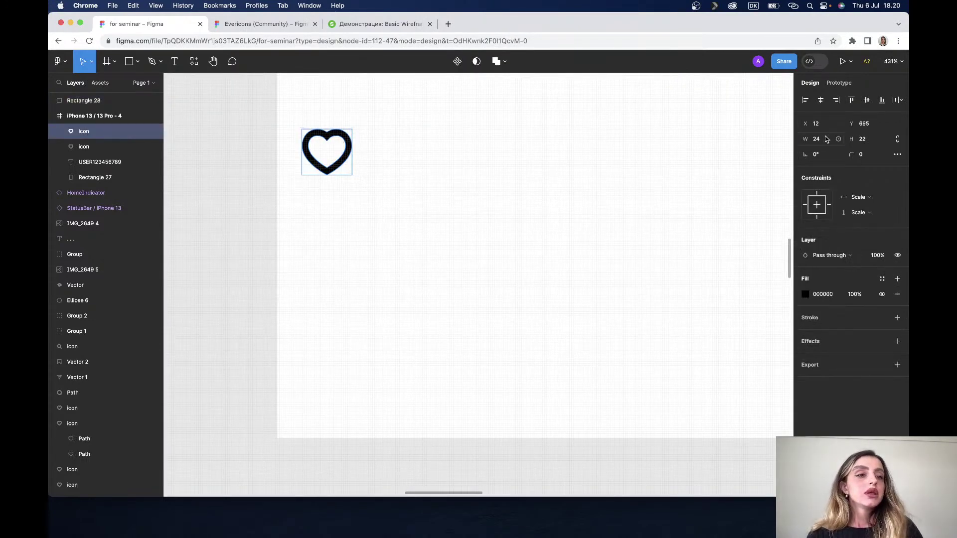
{"action": "left_click", "coordinate": [822, 139]}
{"action": "type", "text": "15"}
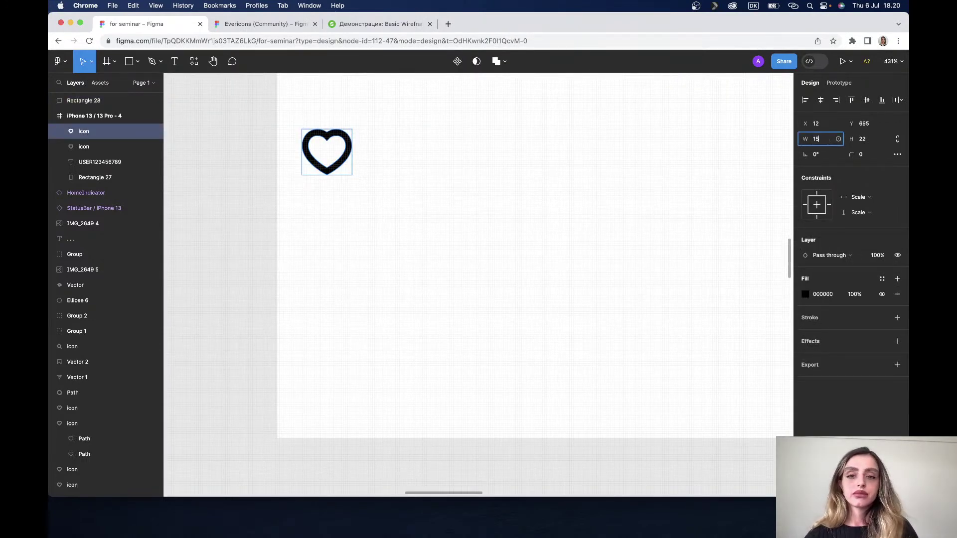
{"action": "key", "text": "Return"}
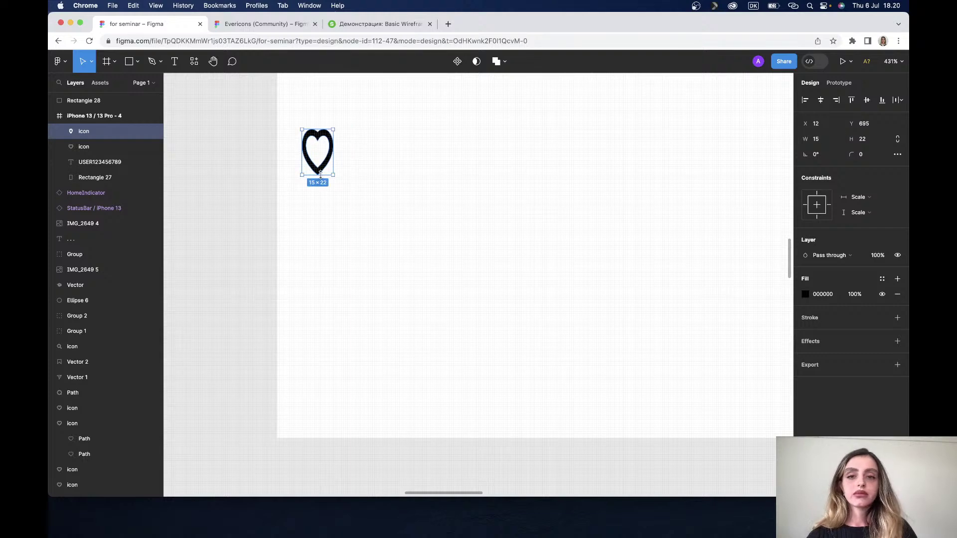
{"action": "key", "text": "super+z"}
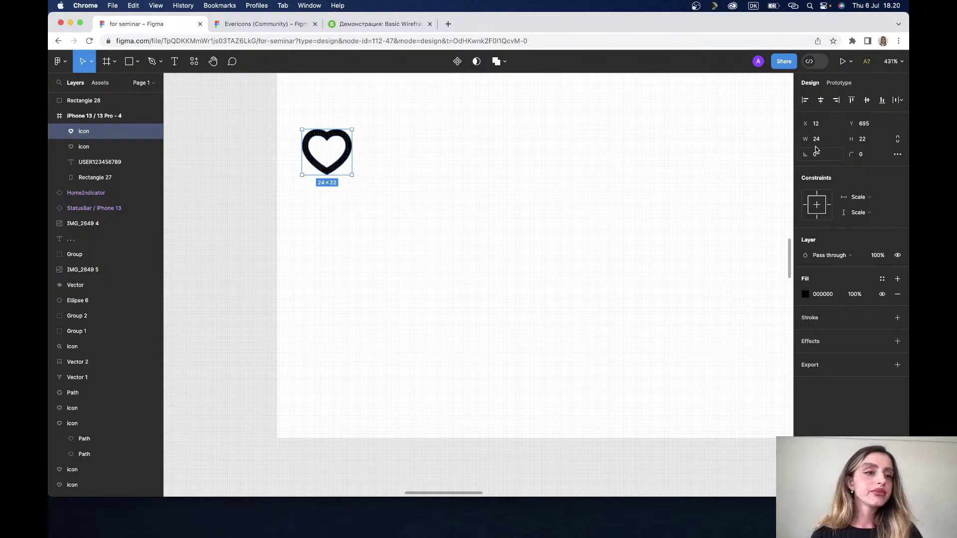
Step: Set the heart copy's X position to 15, keeping its 24×22 size
{"action": "left_click", "coordinate": [824, 139]}
{"action": "left_click", "coordinate": [294, 155]}
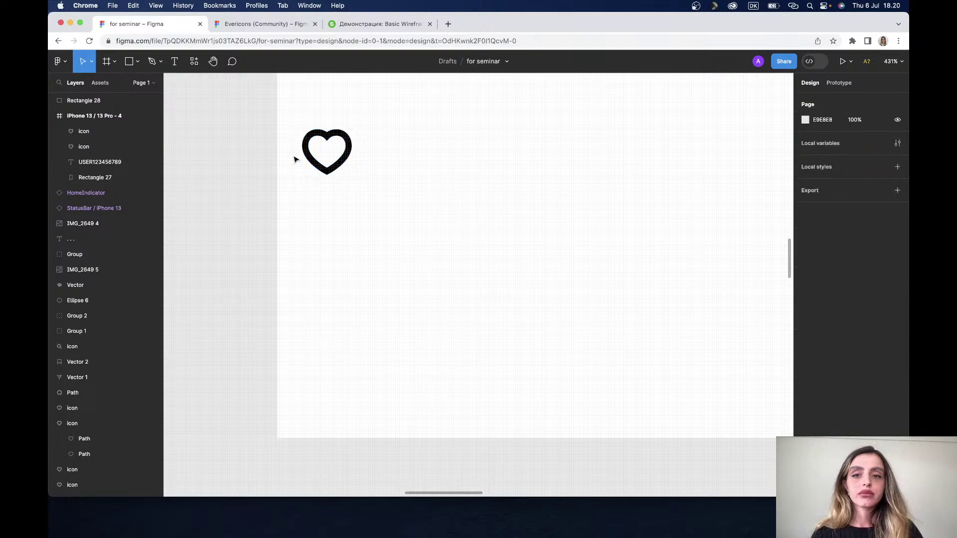
{"action": "left_click", "coordinate": [308, 139]}
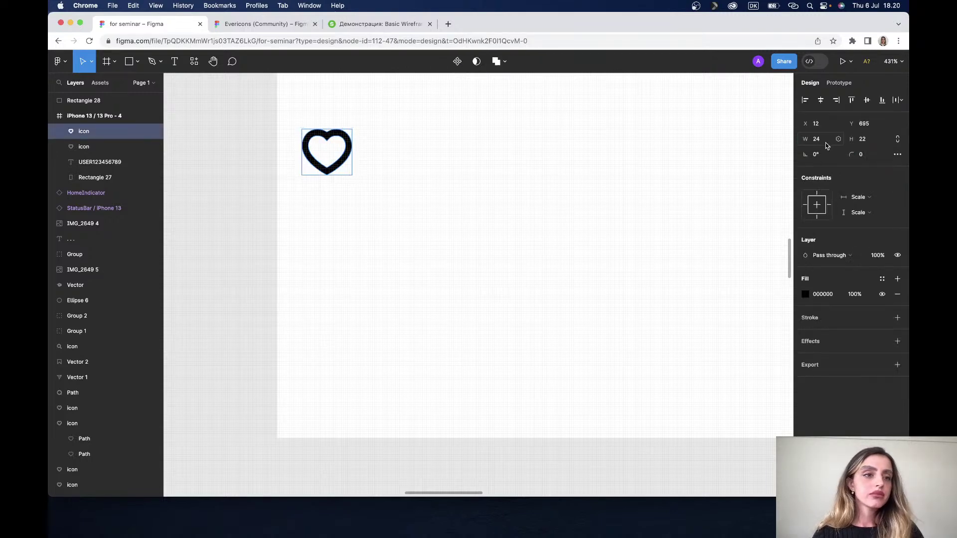
{"action": "left_click", "coordinate": [819, 128]}
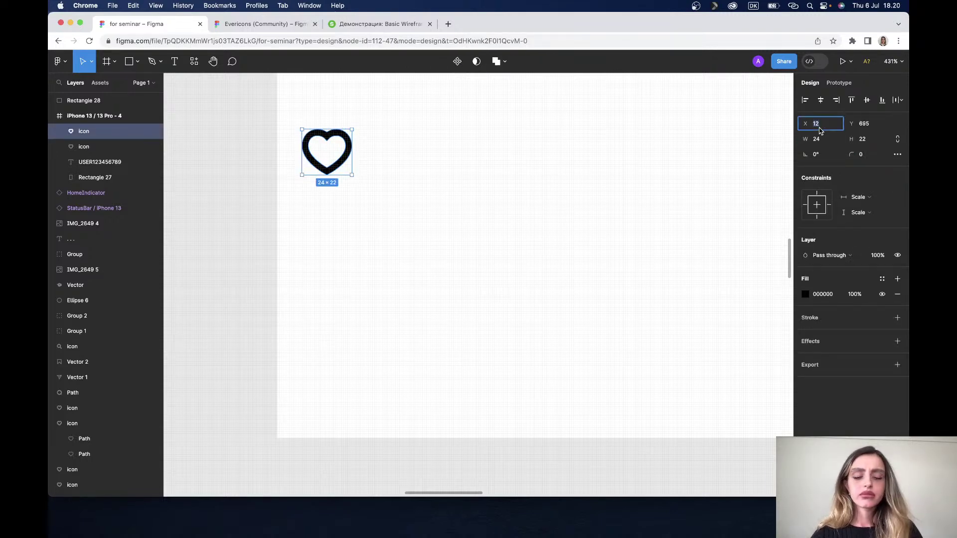
{"action": "type", "text": "15"}
{"action": "key", "text": "Return"}
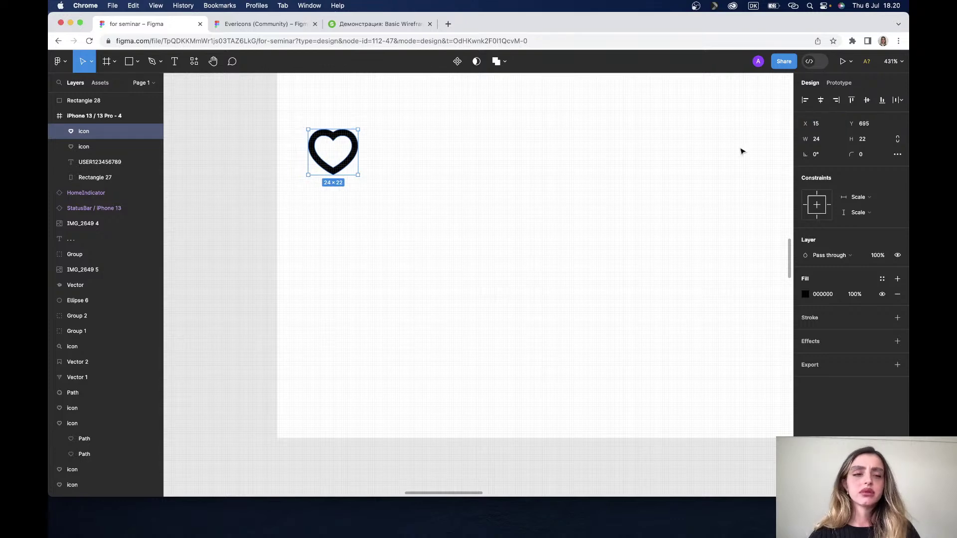
{"action": "left_click", "coordinate": [582, 200]}
{"action": "scroll", "coordinate": [584, 201], "scroll_direction": "down", "scroll_amount": 5}
Step: Delete the small grey rectangle next to the post's heart icon
{"action": "scroll", "coordinate": [563, 212], "scroll_direction": "right", "scroll_amount": 5}
{"action": "scroll", "coordinate": [563, 212], "scroll_direction": "up", "scroll_amount": 1}
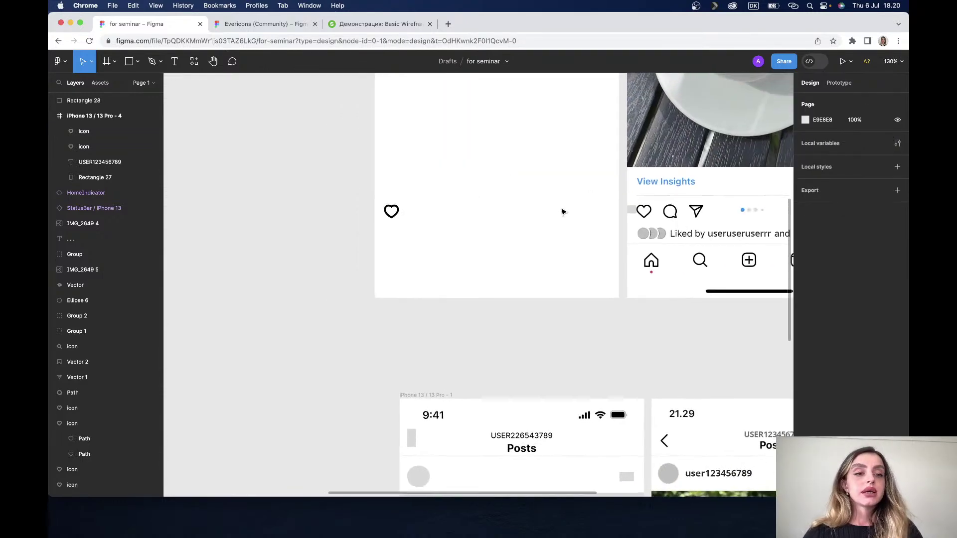
{"action": "left_click", "coordinate": [632, 212]}
{"action": "key", "text": "Delete"}
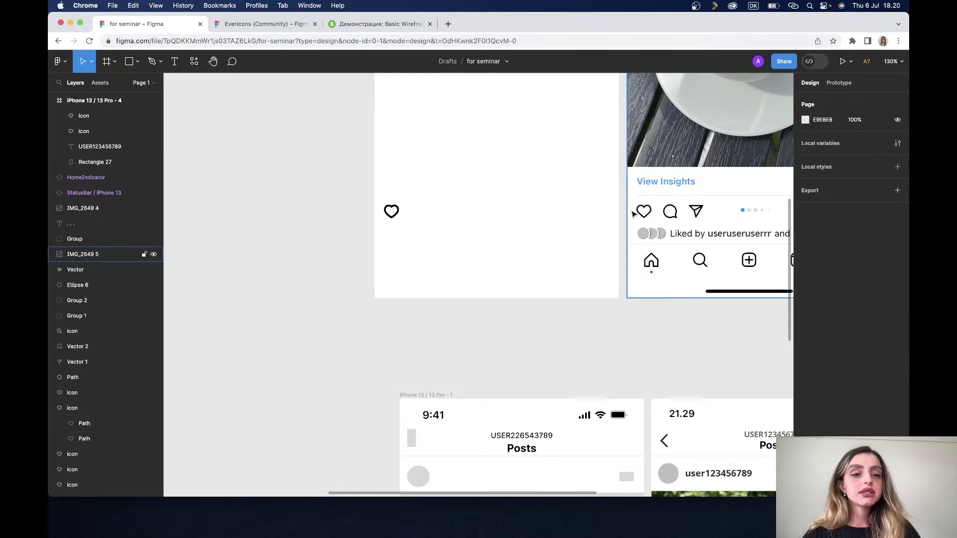
Step: Pan back to the coffee post mockup and bring up the shape types list
{"action": "scroll", "coordinate": [408, 227], "scroll_direction": "right", "scroll_amount": 5}
{"action": "scroll", "coordinate": [408, 227], "scroll_direction": "right", "scroll_amount": 2}
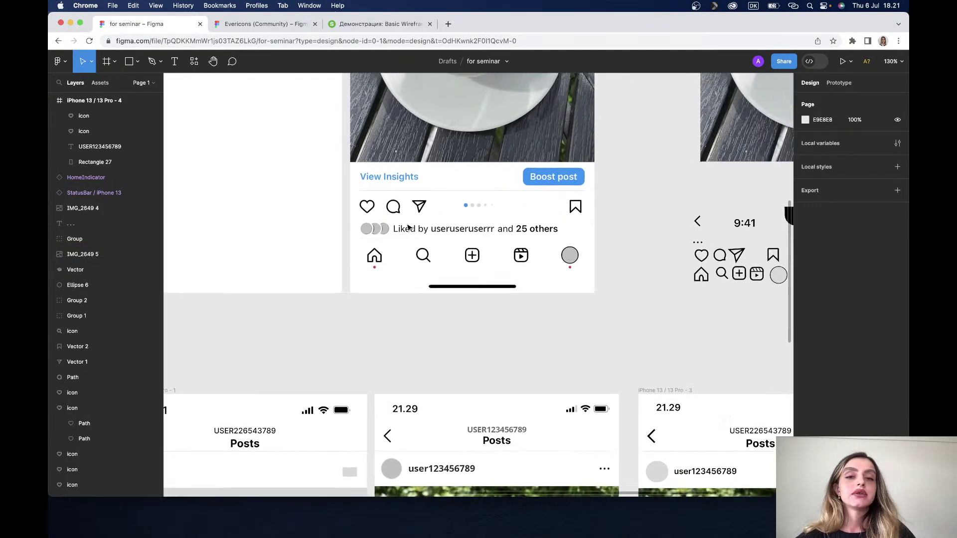
{"action": "scroll", "coordinate": [408, 228], "scroll_direction": "up", "scroll_amount": 2}
{"action": "scroll", "coordinate": [408, 227], "scroll_direction": "down", "scroll_amount": 1}
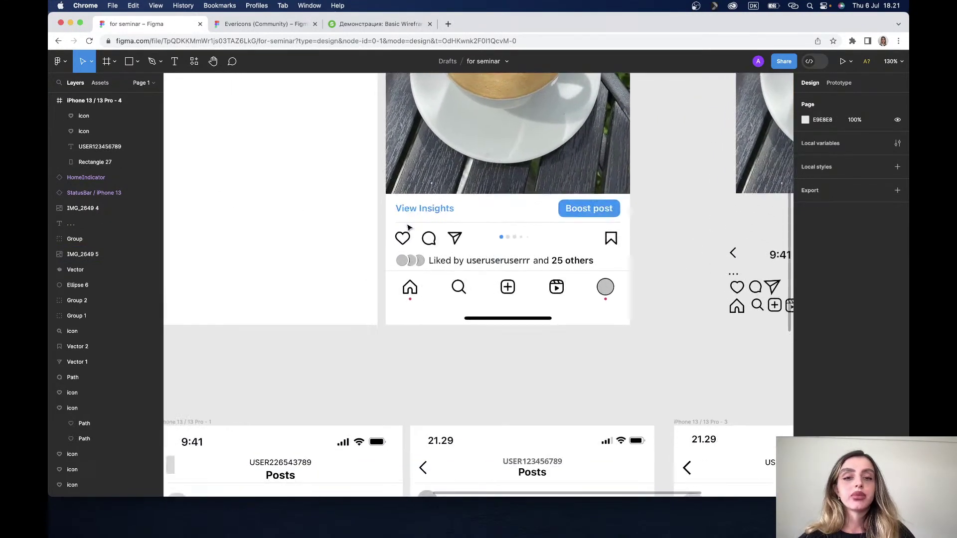
{"action": "scroll", "coordinate": [407, 227], "scroll_direction": "down", "scroll_amount": 3}
{"action": "scroll", "coordinate": [408, 228], "scroll_direction": "left", "scroll_amount": 1}
{"action": "scroll", "coordinate": [452, 338], "scroll_direction": "down", "scroll_amount": 3}
{"action": "scroll", "coordinate": [453, 337], "scroll_direction": "down", "scroll_amount": 2}
{"action": "scroll", "coordinate": [452, 338], "scroll_direction": "left", "scroll_amount": 1}
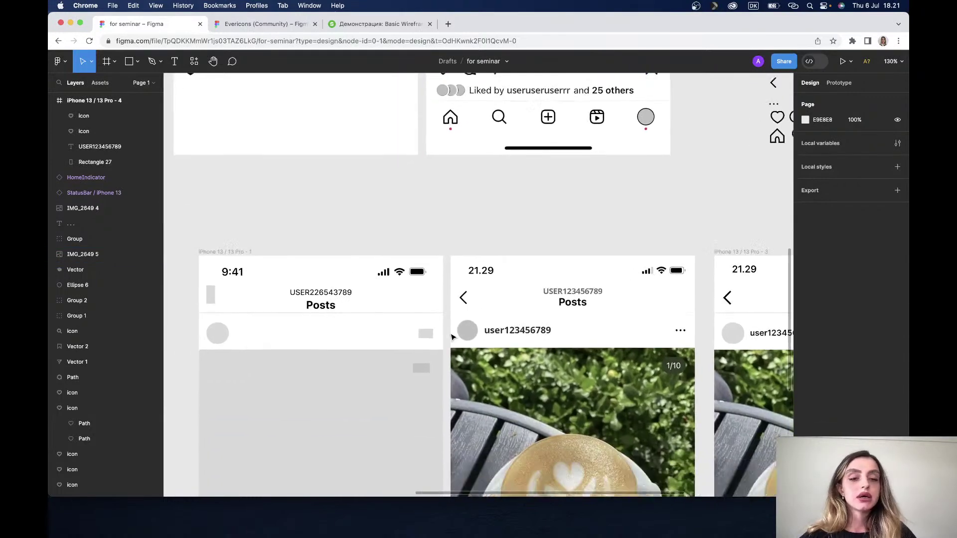
{"action": "scroll", "coordinate": [453, 338], "scroll_direction": "down", "scroll_amount": 3}
{"action": "scroll", "coordinate": [452, 338], "scroll_direction": "left", "scroll_amount": 1}
{"action": "scroll", "coordinate": [452, 338], "scroll_direction": "up", "scroll_amount": 2}
{"action": "scroll", "coordinate": [453, 338], "scroll_direction": "right", "scroll_amount": 1}
{"action": "scroll", "coordinate": [452, 338], "scroll_direction": "down", "scroll_amount": 10}
{"action": "scroll", "coordinate": [452, 338], "scroll_direction": "right", "scroll_amount": 2}
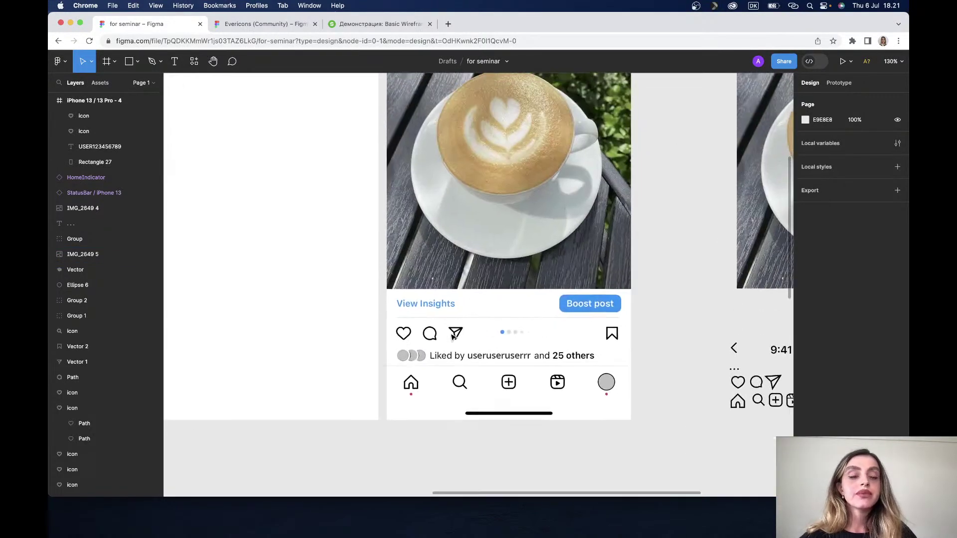
{"action": "left_click", "coordinate": [137, 61]}
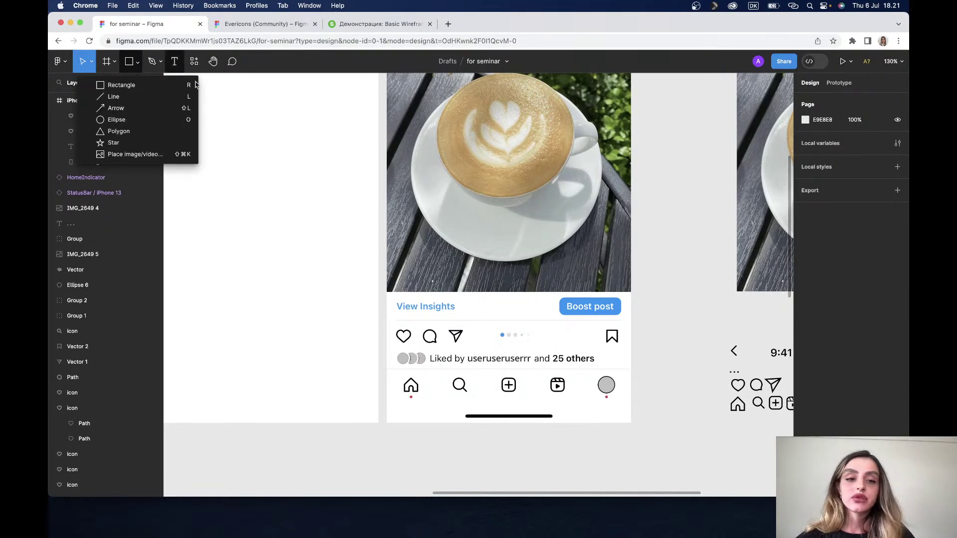
Step: Draw a 98×28 rectangle over the Boost post button and set its opacity to 50%
{"action": "left_click", "coordinate": [142, 87]}
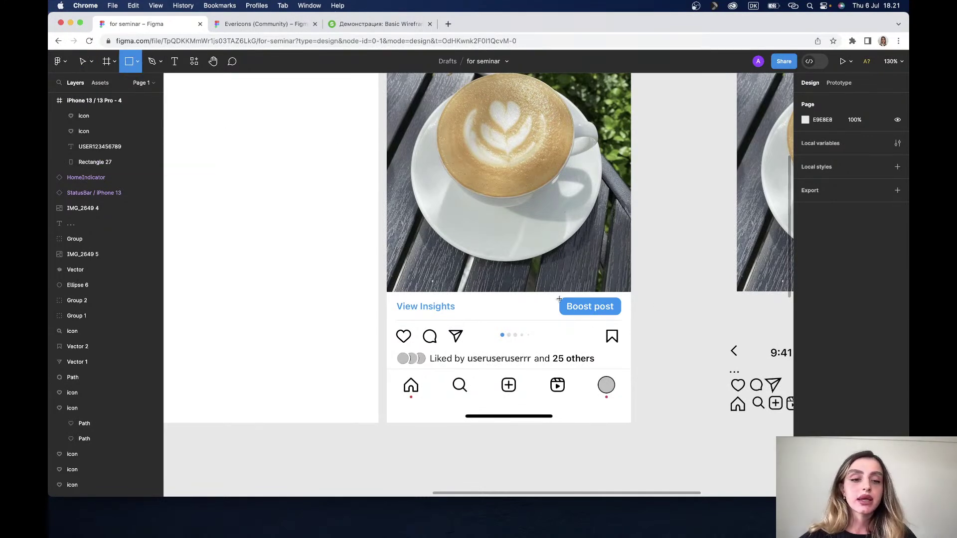
{"action": "left_click_drag", "start_coordinate": [560, 297], "coordinate": [621, 315]}
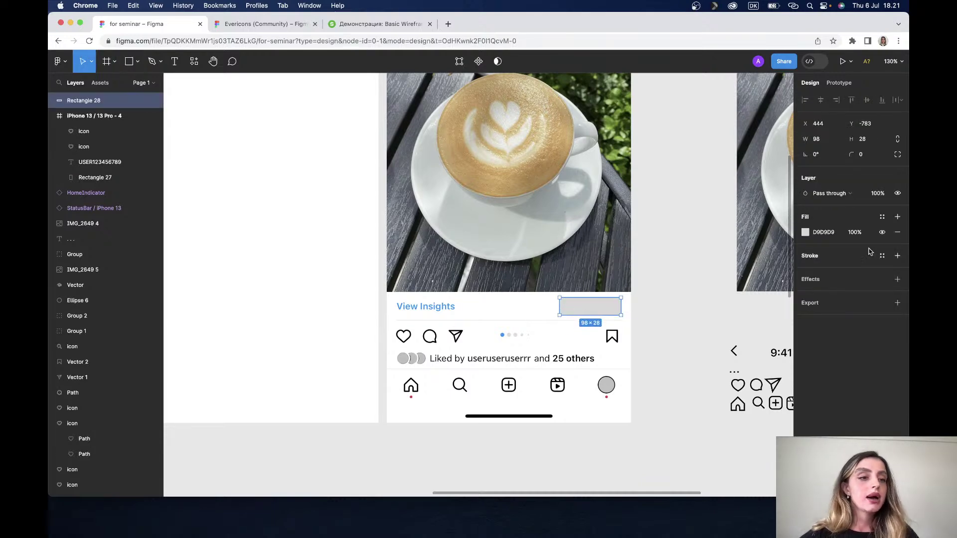
{"action": "left_click", "coordinate": [875, 196]}
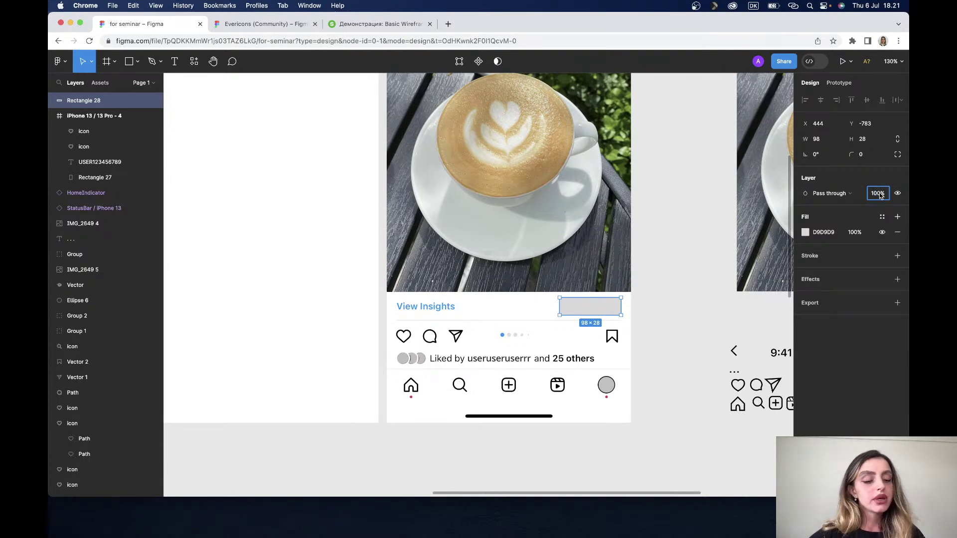
{"action": "type", "text": "1"}
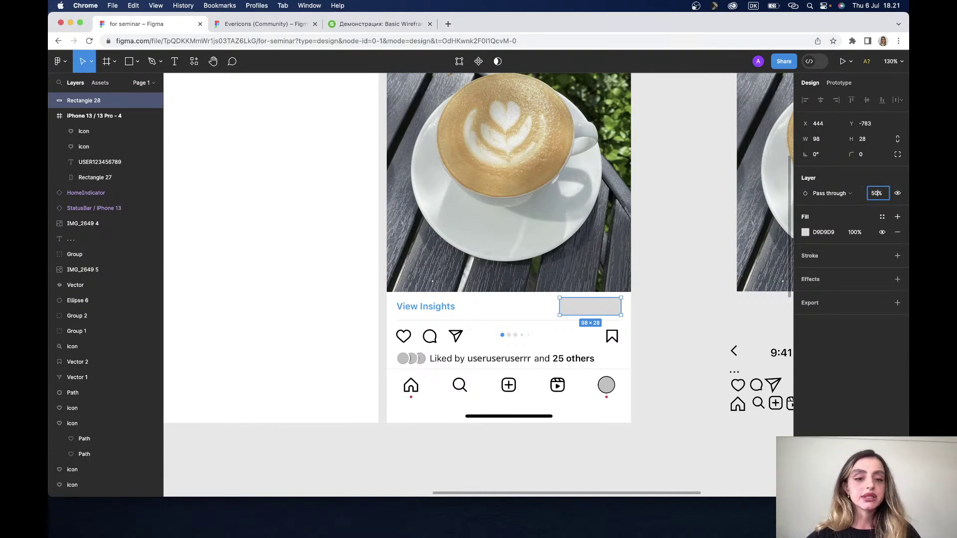
{"action": "key", "text": "Return"}
Step: Change the overlay rectangle's fill colour to red E22929
{"action": "scroll", "coordinate": [628, 317], "scroll_direction": "up", "scroll_amount": 5}
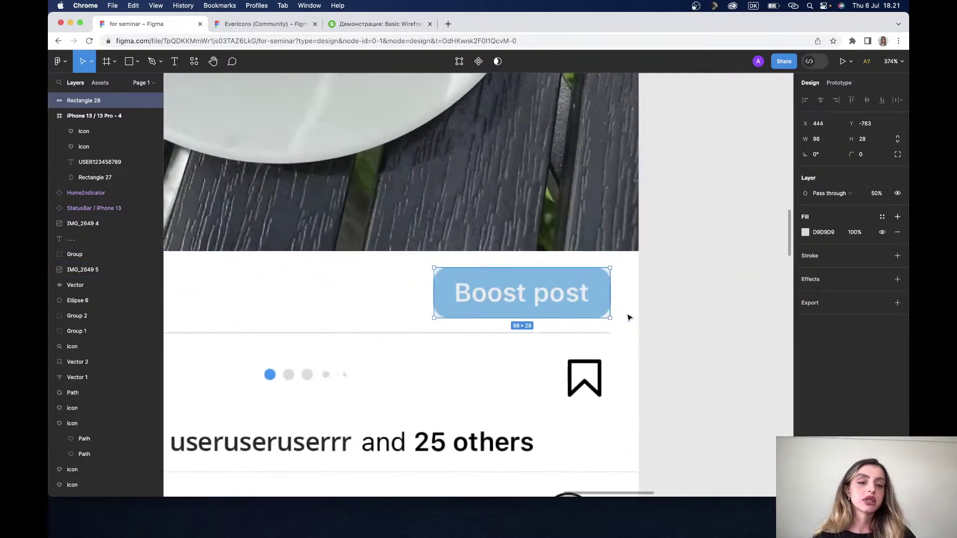
{"action": "scroll", "coordinate": [628, 317], "scroll_direction": "up", "scroll_amount": 2}
{"action": "left_click", "coordinate": [806, 232]}
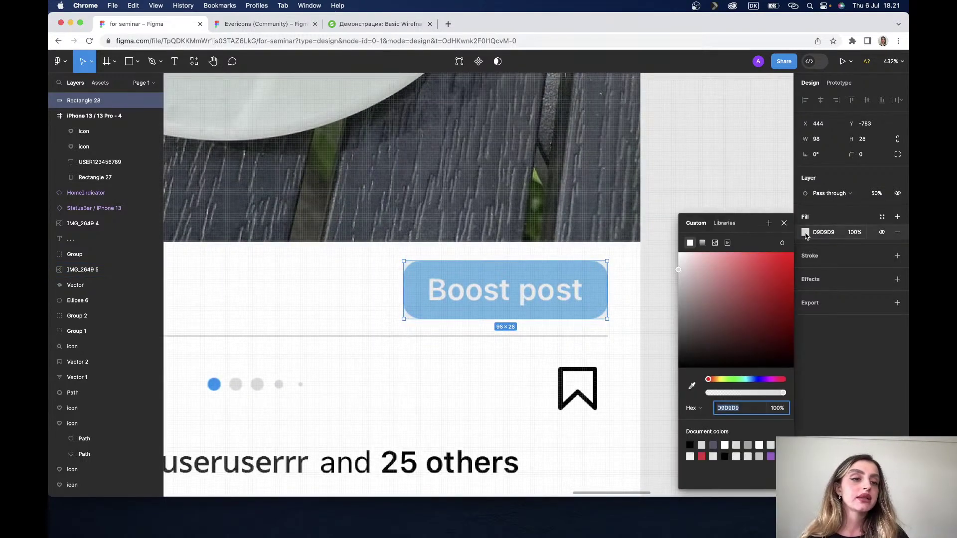
{"action": "left_click", "coordinate": [773, 265]}
{"action": "left_click", "coordinate": [659, 181]}
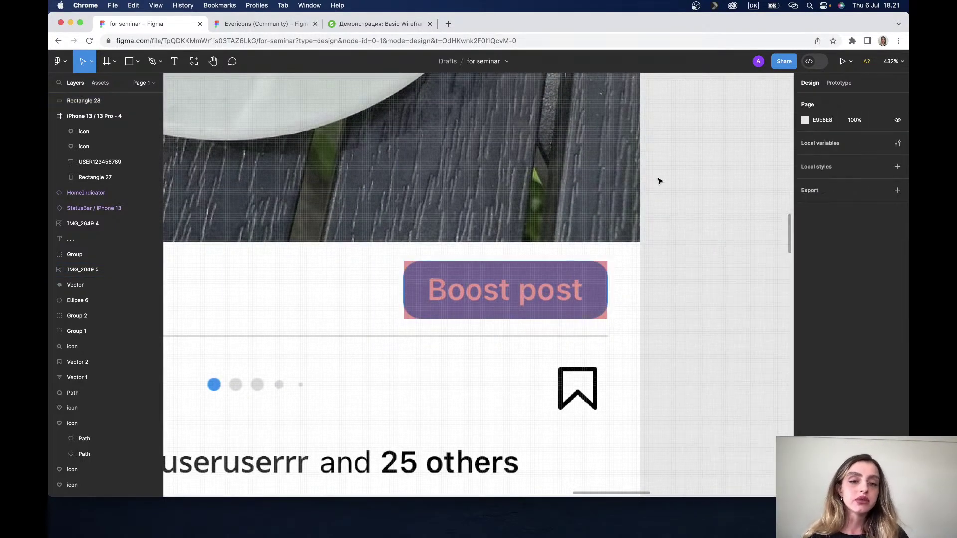
Step: Extend the red overlay's left edge one pixel, making it 99 wide
{"action": "left_click", "coordinate": [531, 284]}
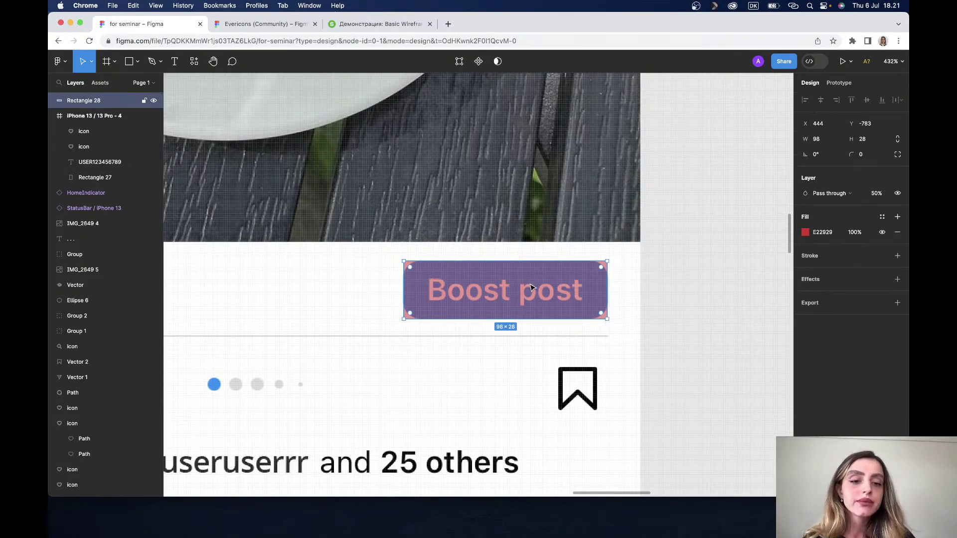
{"action": "scroll", "coordinate": [531, 285], "scroll_direction": "up", "scroll_amount": 5}
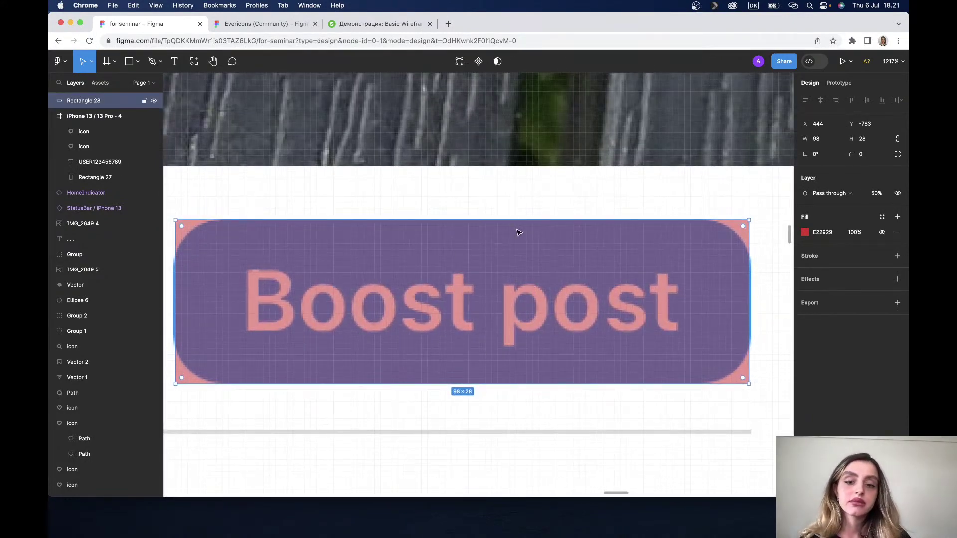
{"action": "scroll", "coordinate": [517, 232], "scroll_direction": "down", "scroll_amount": 3}
{"action": "scroll", "coordinate": [517, 232], "scroll_direction": "left", "scroll_amount": 2}
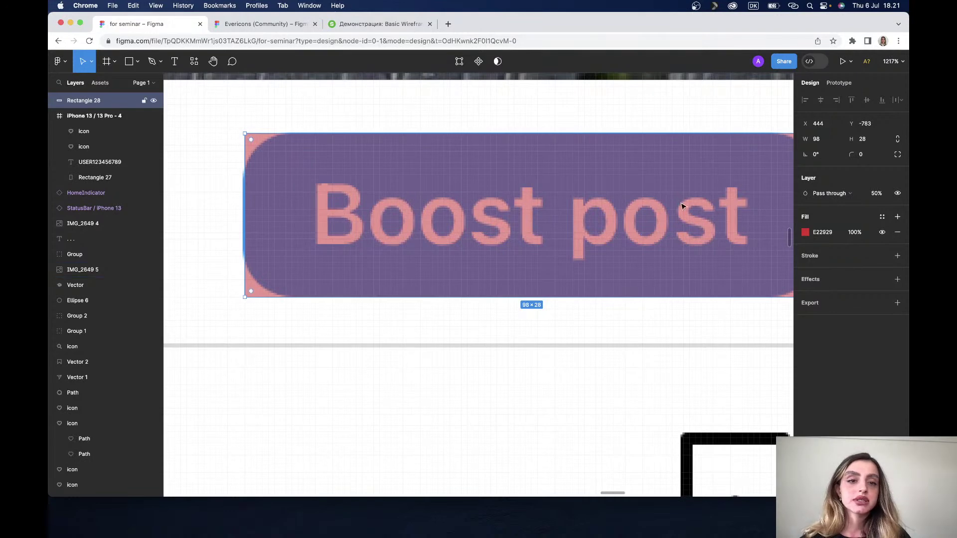
{"action": "double_click", "coordinate": [246, 216]}
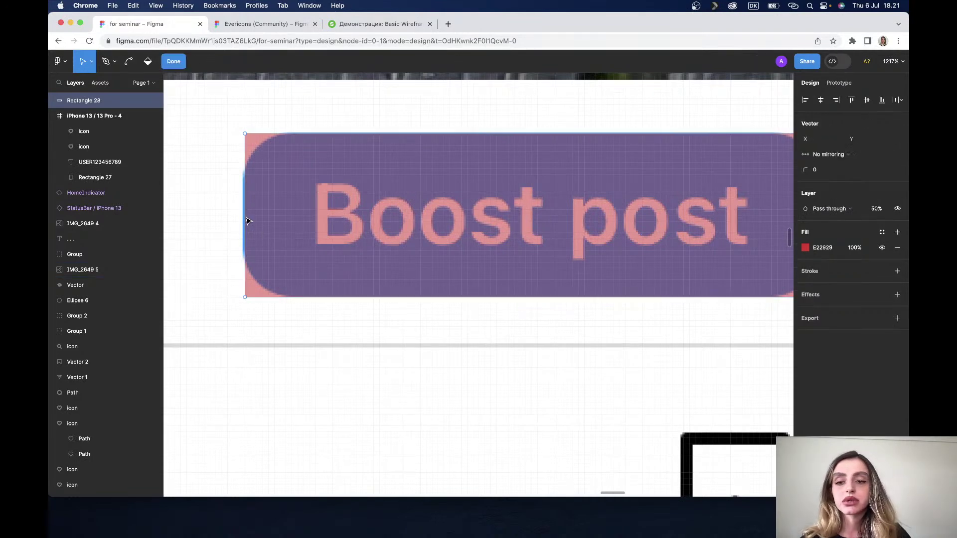
{"action": "key", "text": "Escape"}
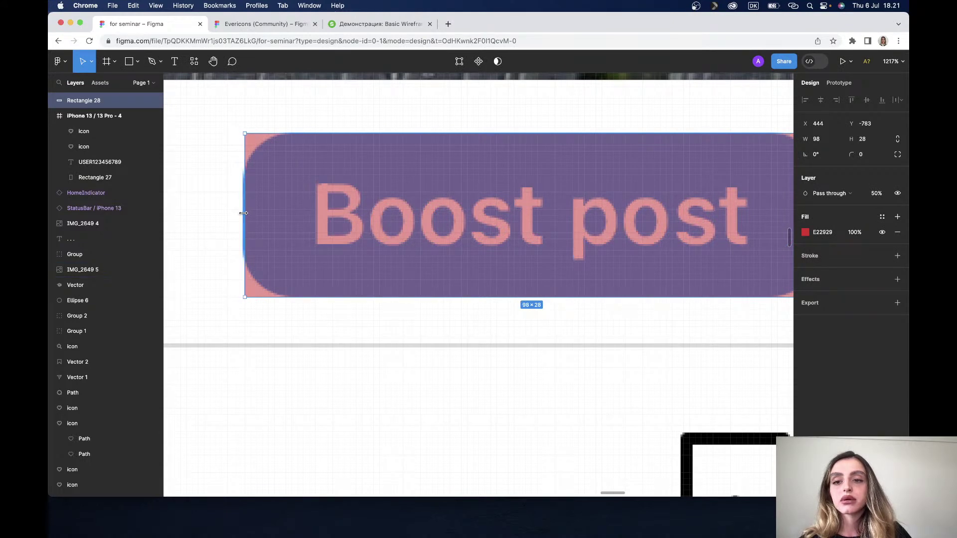
{"action": "scroll", "coordinate": [245, 213], "scroll_direction": "up", "scroll_amount": 5}
{"action": "scroll", "coordinate": [249, 211], "scroll_direction": "up", "scroll_amount": 5}
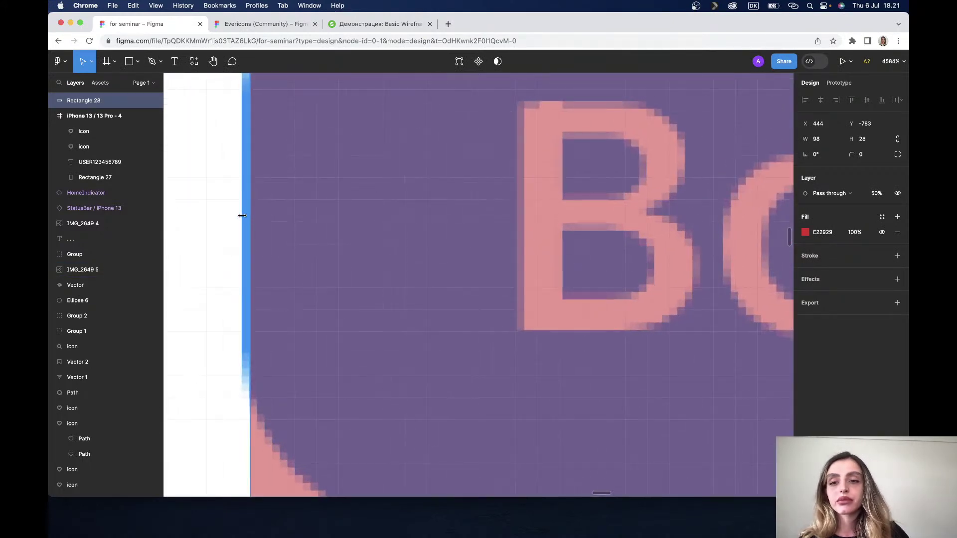
{"action": "left_click_drag", "start_coordinate": [242, 215], "coordinate": [238, 215]}
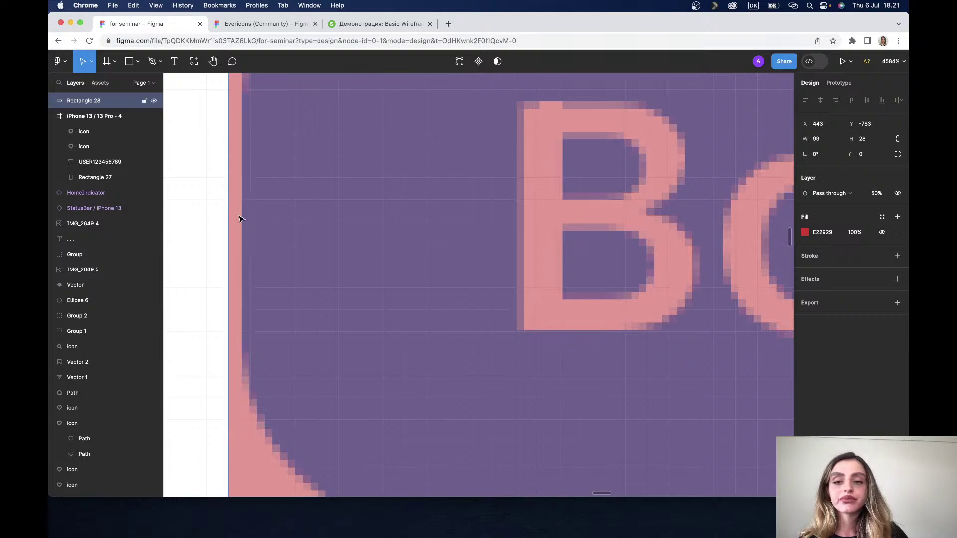
Step: Nudge the red overlay right and left with arrow keys to check its alignment
{"action": "key", "text": "Right"}
{"action": "key", "text": "Left"}
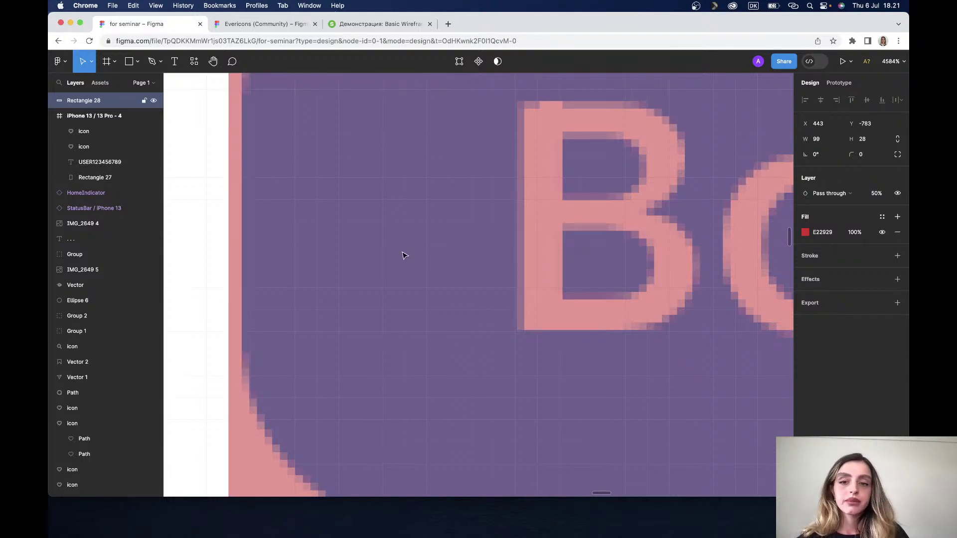
{"action": "scroll", "coordinate": [612, 209], "scroll_direction": "down", "scroll_amount": 1}
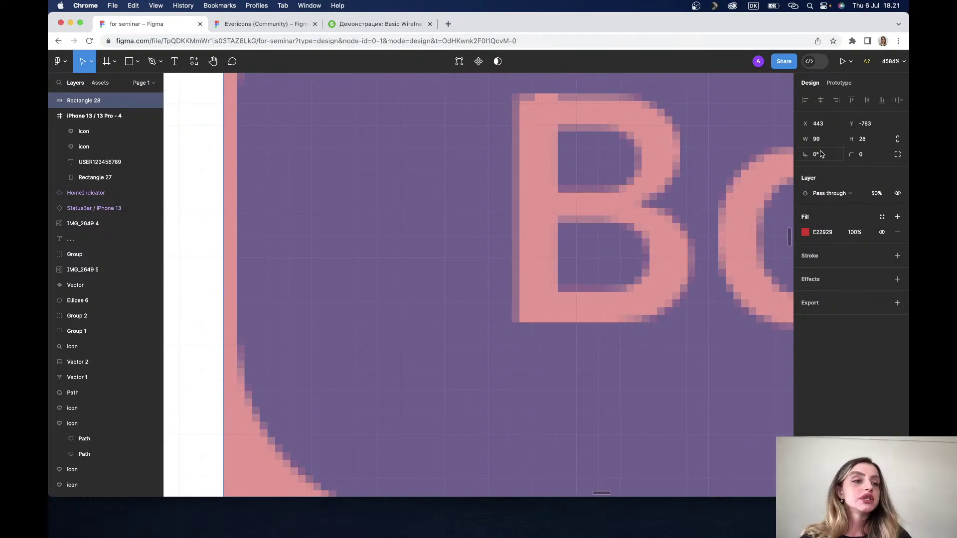
{"action": "key", "text": "Right"}
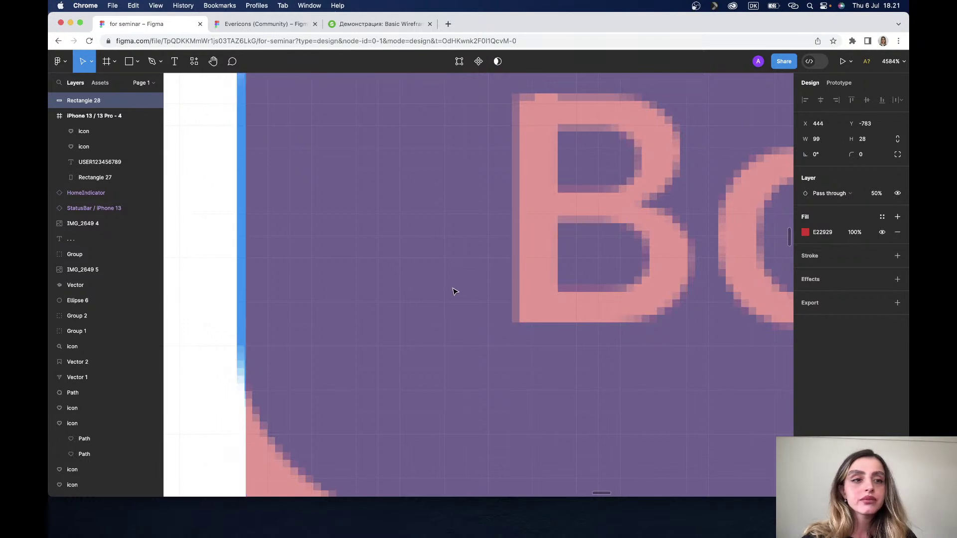
{"action": "key", "text": "Left"}
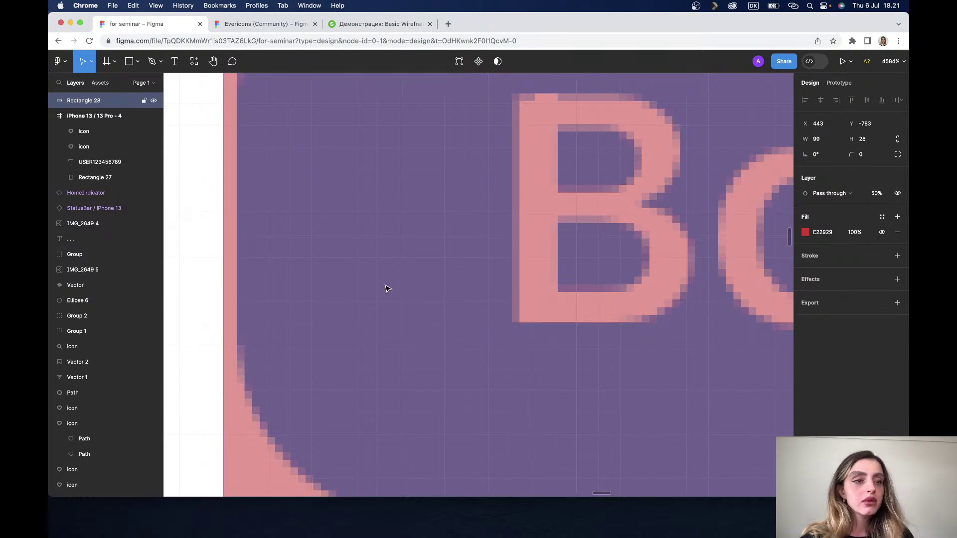
{"action": "key", "text": "Right"}
{"action": "key", "text": "Left"}
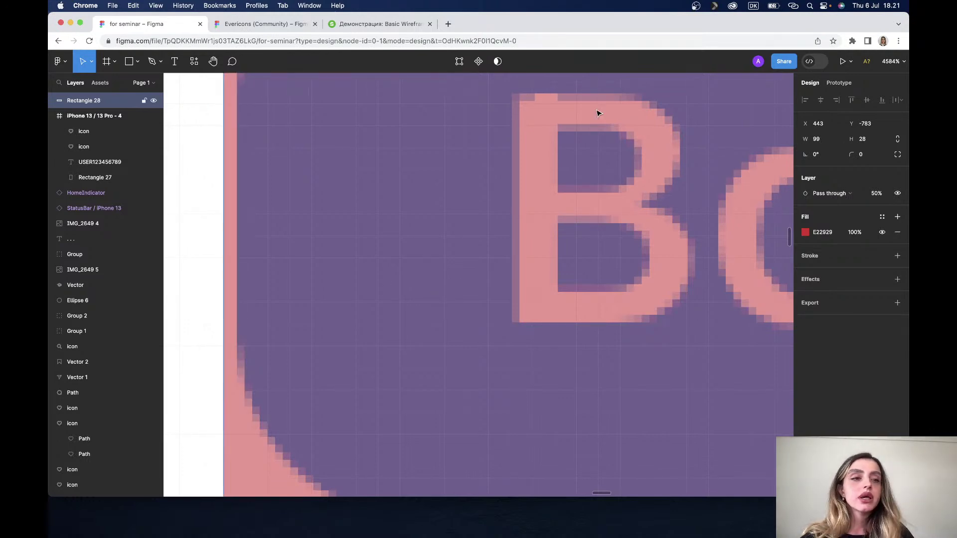
Step: Set the red overlay's X position to 443.5
{"action": "left_click", "coordinate": [827, 127]}
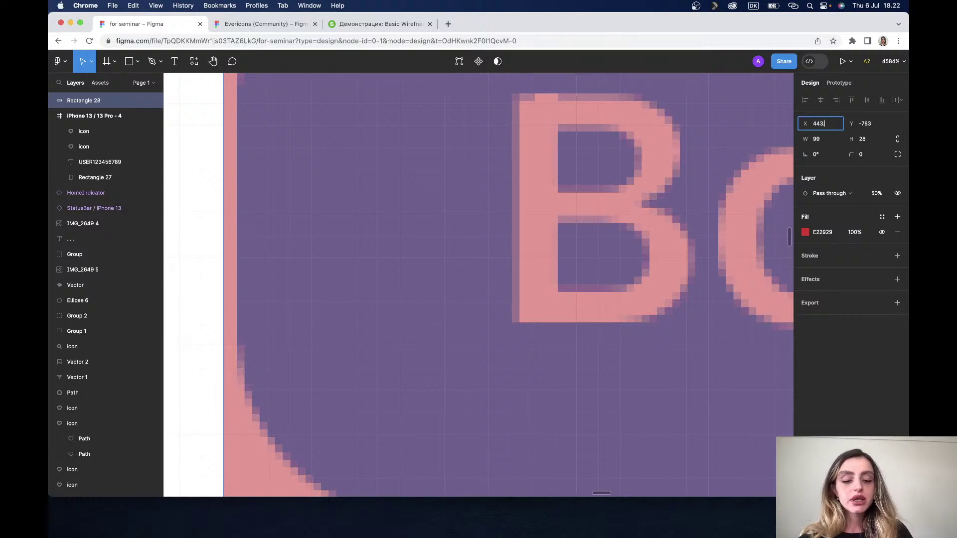
{"action": "type", "text": ".5"}
{"action": "key", "text": "Return"}
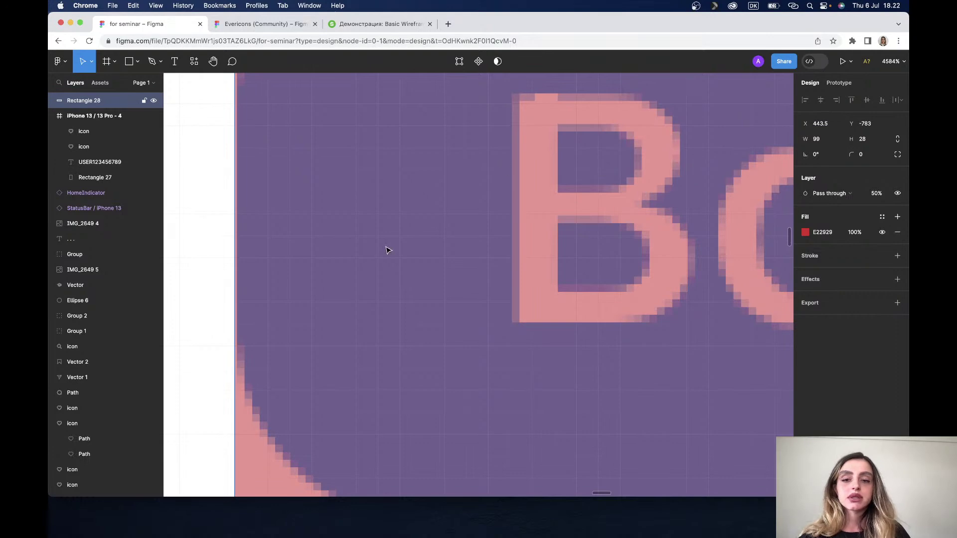
{"action": "scroll", "coordinate": [387, 249], "scroll_direction": "down", "scroll_amount": 10, "text": "ctrl"}
{"action": "scroll", "coordinate": [387, 249], "scroll_direction": "right", "scroll_amount": 5}
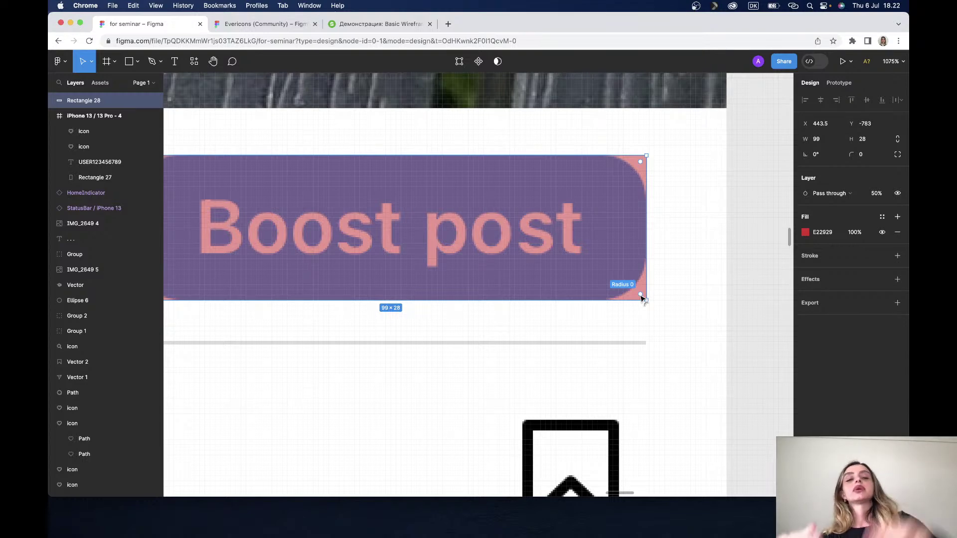
Step: Drag the corner radius handle until the red overlay's corners read radius 9
{"action": "scroll", "coordinate": [642, 298], "scroll_direction": "left", "scroll_amount": 2}
{"action": "scroll", "coordinate": [642, 298], "scroll_direction": "left", "scroll_amount": 2}
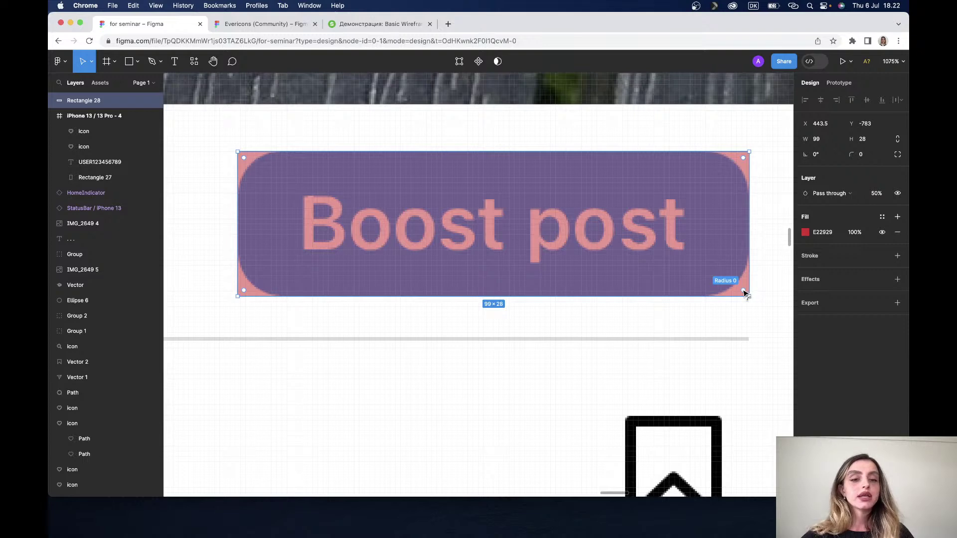
{"action": "mouse_move", "coordinate": [743, 291]}
{"action": "left_mouse_down"}
{"action": "mouse_move", "coordinate": [733, 282]}
{"action": "mouse_move", "coordinate": [740, 289]}
{"action": "left_mouse_up"}
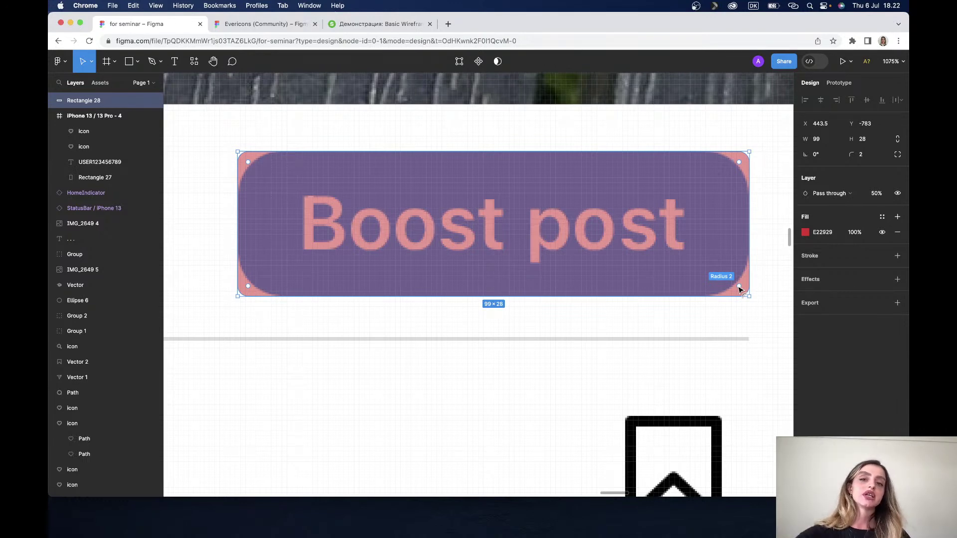
{"action": "mouse_move", "coordinate": [739, 289]}
{"action": "left_mouse_down"}
{"action": "mouse_move", "coordinate": [697, 256]}
{"action": "mouse_move", "coordinate": [705, 258]}
{"action": "left_mouse_up"}
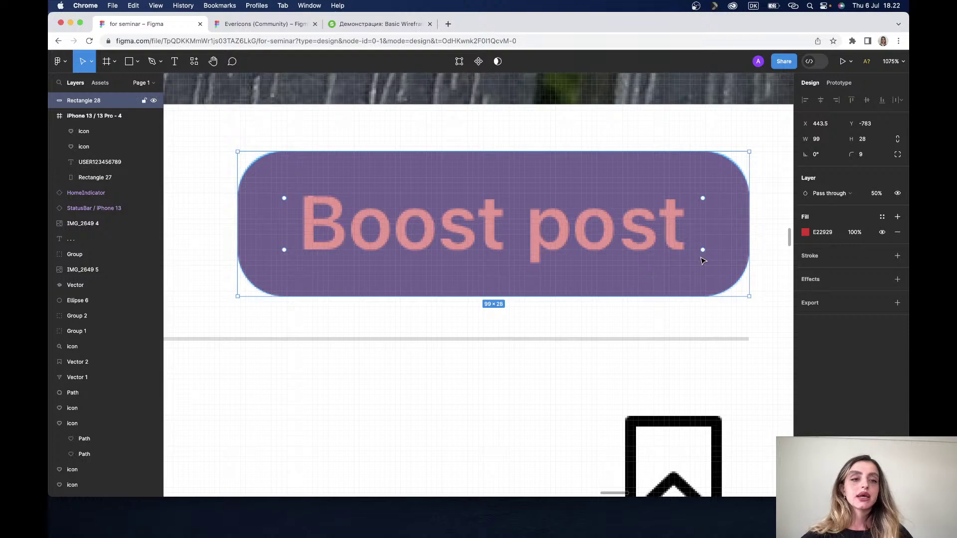
{"action": "left_click", "coordinate": [751, 147]}
{"action": "left_click", "coordinate": [605, 220]}
{"action": "scroll", "coordinate": [604, 219], "scroll_direction": "down", "scroll_amount": 10, "text": "ctrl"}
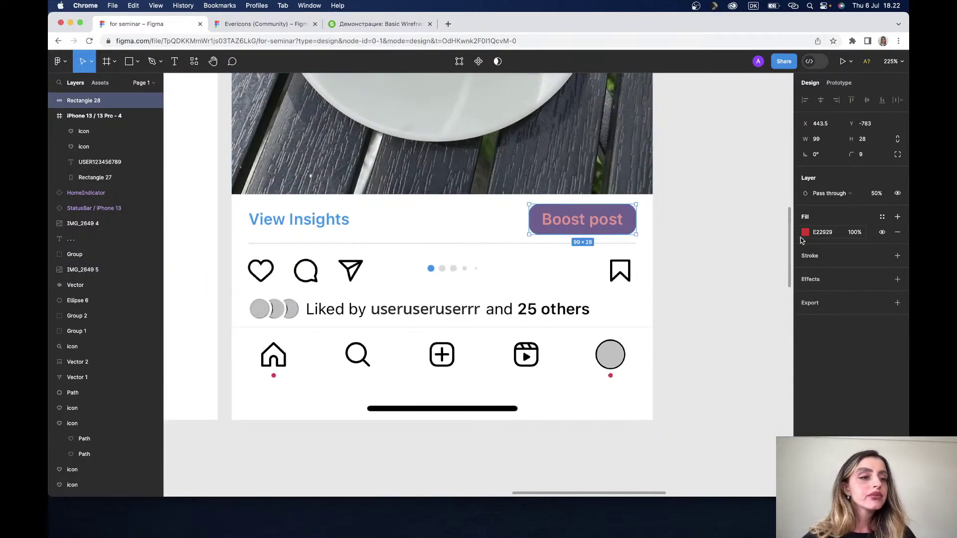
Step: Make the red rectangle fully opaque and move it into the blank iPhone frame
{"action": "left_click", "coordinate": [880, 195]}
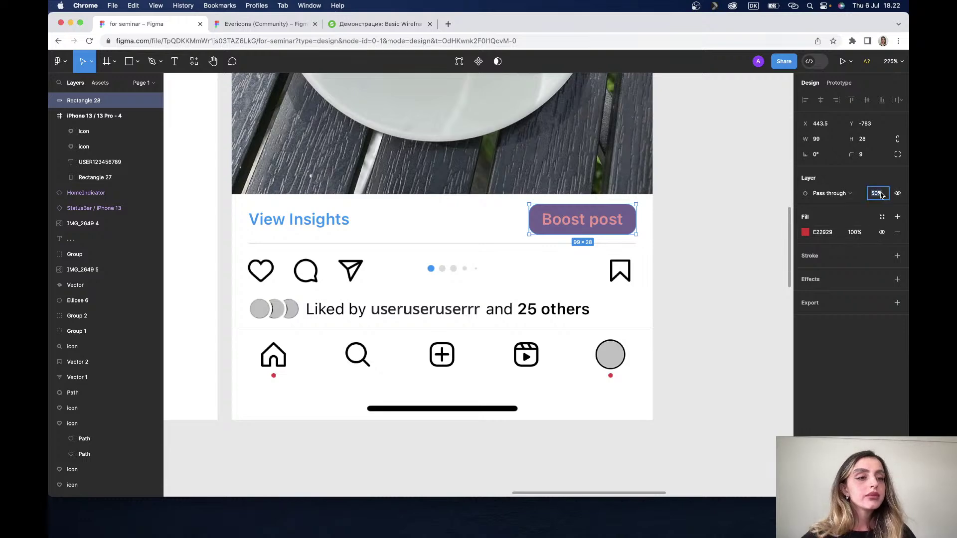
{"action": "type", "text": "100"}
{"action": "key", "text": "Return"}
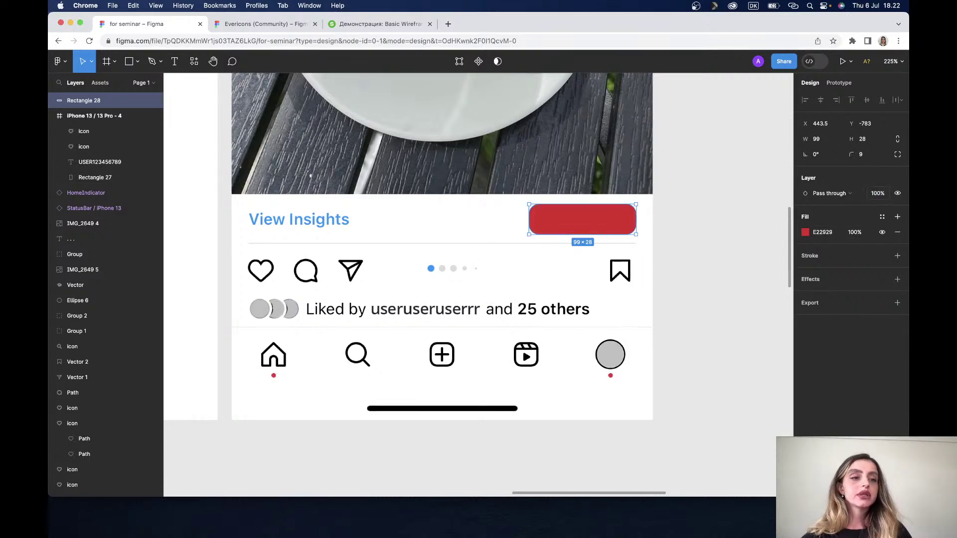
{"action": "scroll", "coordinate": [622, 216], "scroll_direction": "down", "scroll_amount": 5}
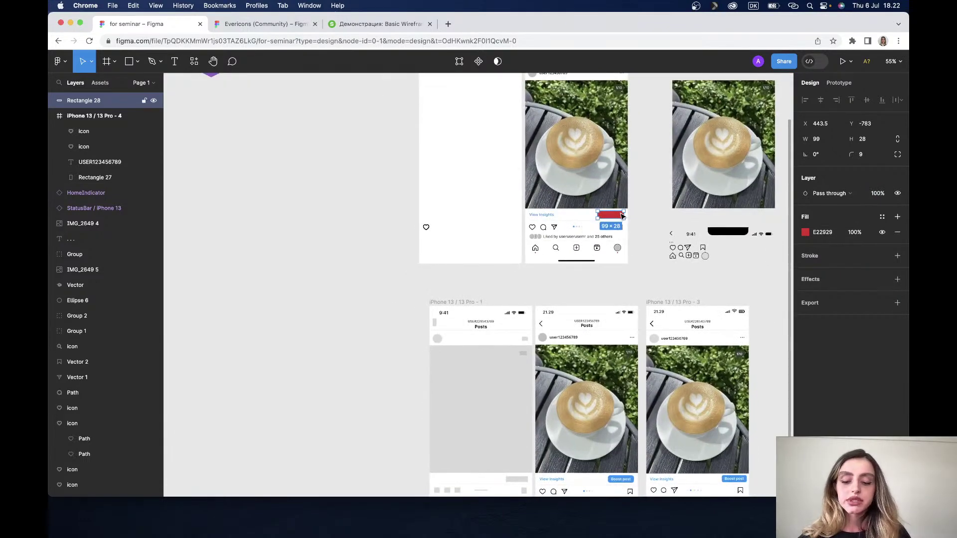
{"action": "left_click_drag", "start_coordinate": [622, 216], "coordinate": [514, 218]}
Step: Pan back to the Boost post button and bring up the shape tools list
{"action": "scroll", "coordinate": [509, 218], "scroll_direction": "up", "scroll_amount": 5}
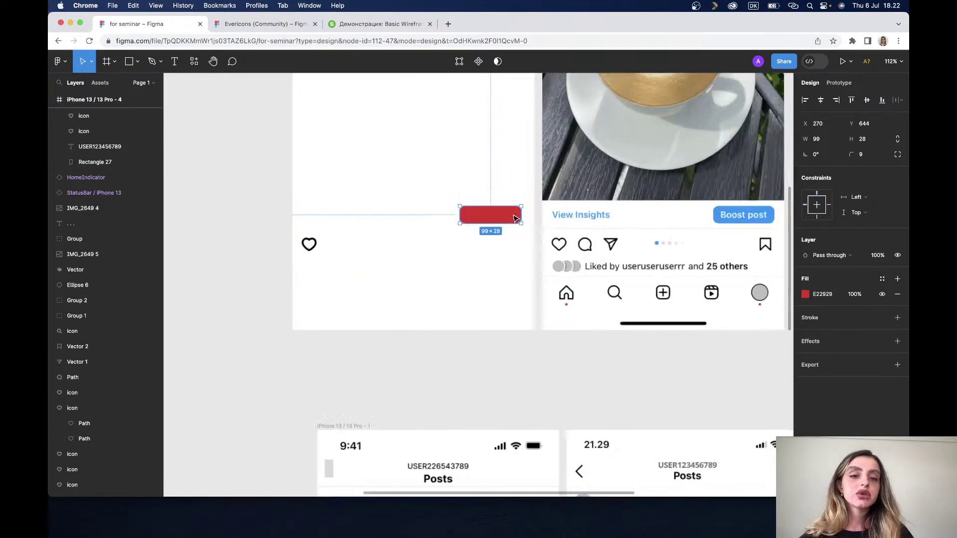
{"action": "scroll", "coordinate": [592, 229], "scroll_direction": "right", "scroll_amount": 5}
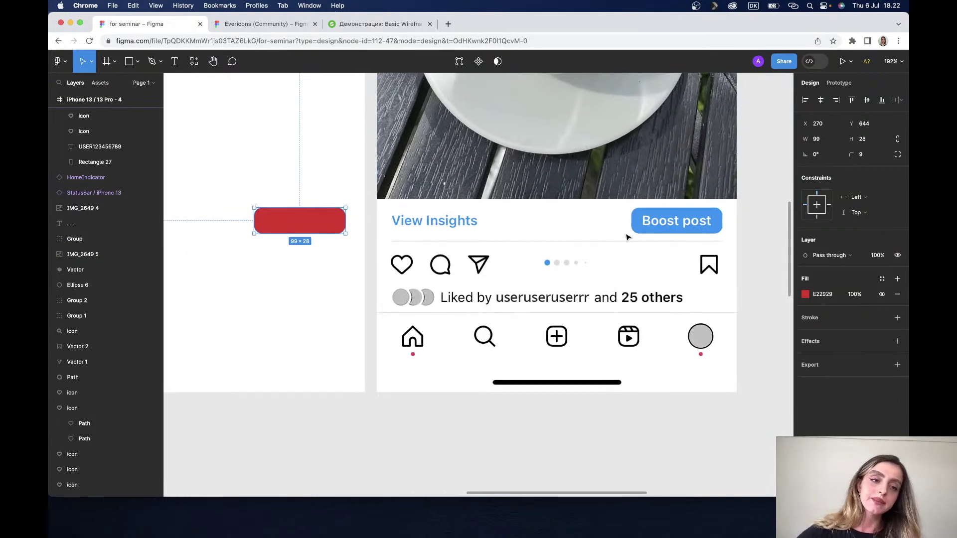
{"action": "scroll", "coordinate": [626, 238], "scroll_direction": "right", "scroll_amount": 4}
{"action": "scroll", "coordinate": [627, 237], "scroll_direction": "up", "scroll_amount": 3}
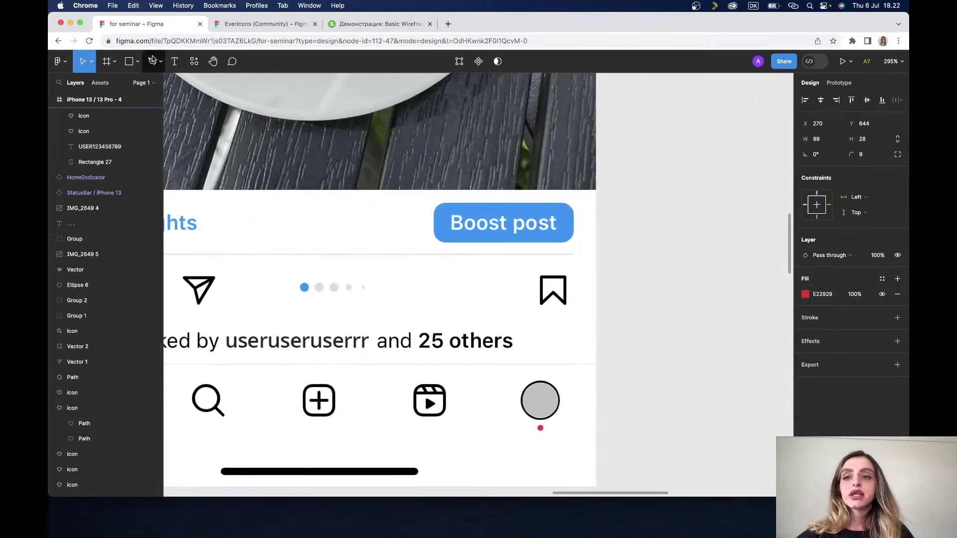
{"action": "left_click", "coordinate": [138, 63]}
Step: Draw a small rectangle right of Boost post and adjust its width to 15
{"action": "left_click", "coordinate": [134, 84]}
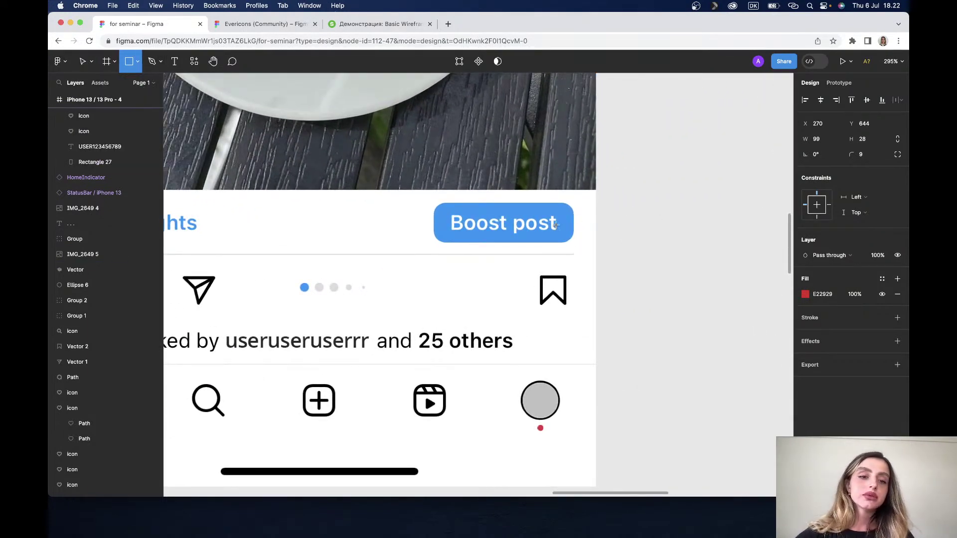
{"action": "left_click_drag", "start_coordinate": [573, 215], "coordinate": [595, 239]}
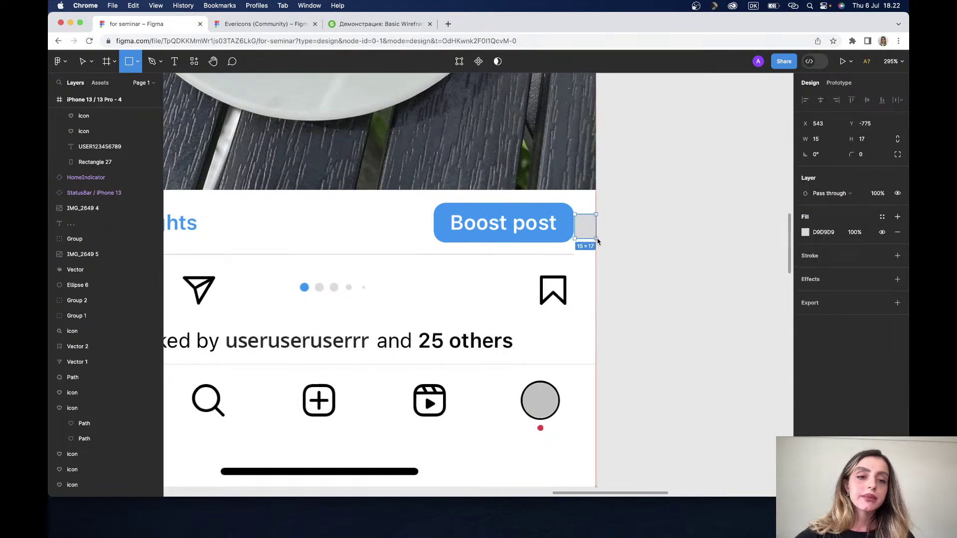
{"action": "scroll", "coordinate": [596, 238], "scroll_direction": "up", "scroll_amount": 1}
{"action": "scroll", "coordinate": [596, 238], "scroll_direction": "up", "scroll_amount": 5}
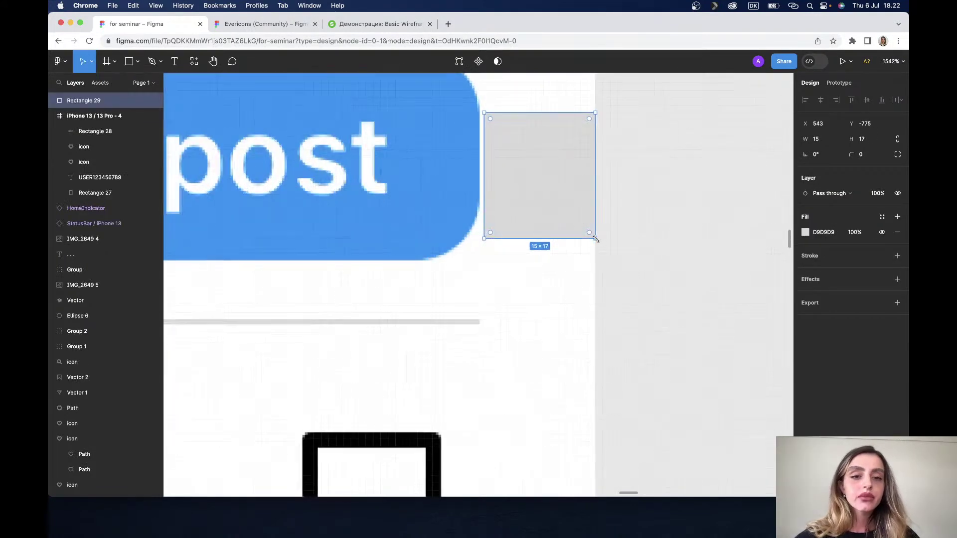
{"action": "left_click_drag", "start_coordinate": [484, 152], "coordinate": [478, 152]}
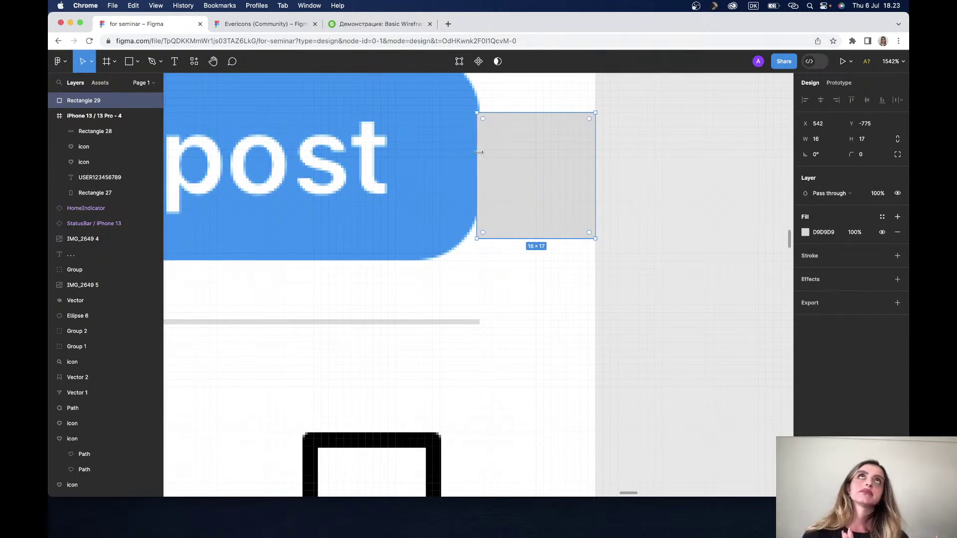
{"action": "scroll", "coordinate": [479, 153], "scroll_direction": "up", "scroll_amount": 3}
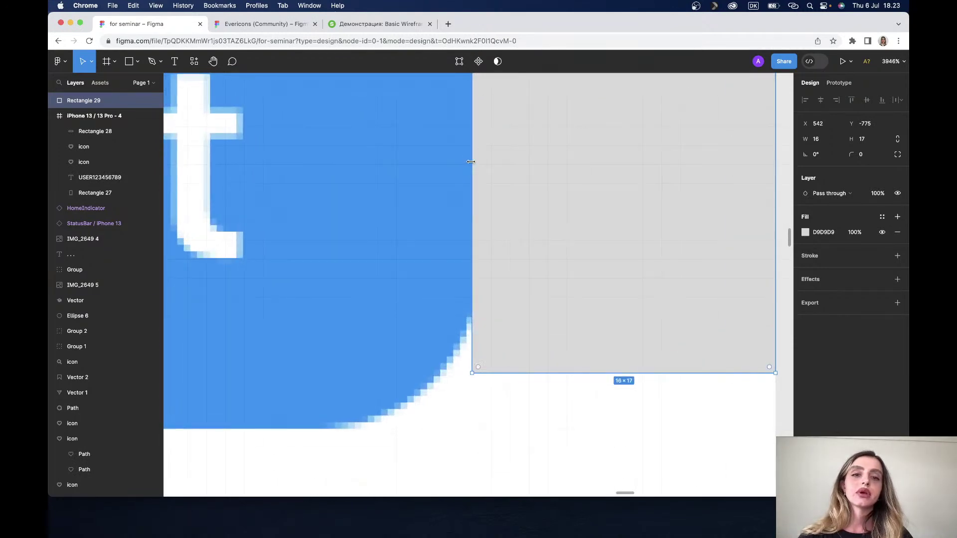
{"action": "left_click_drag", "start_coordinate": [472, 162], "coordinate": [480, 160]}
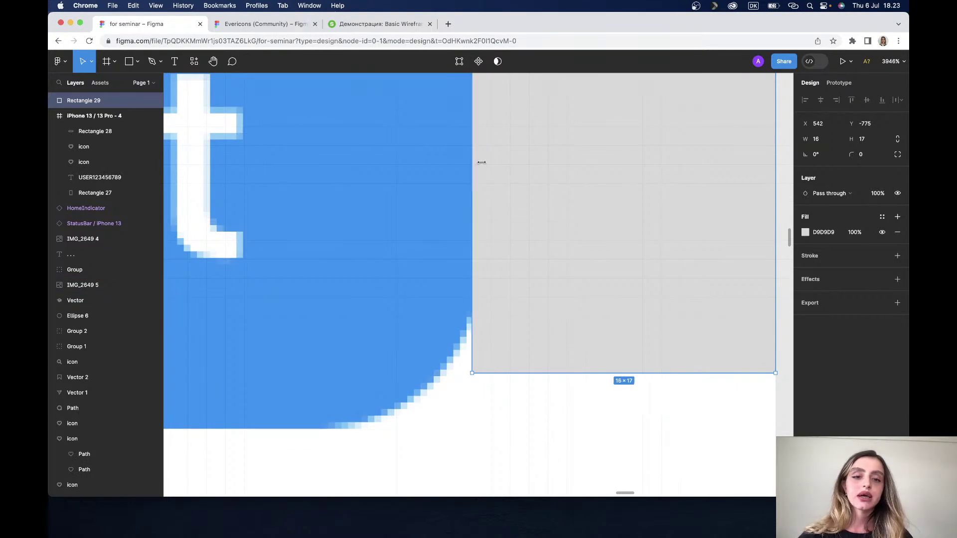
{"action": "scroll", "coordinate": [482, 165], "scroll_direction": "up", "scroll_amount": 1}
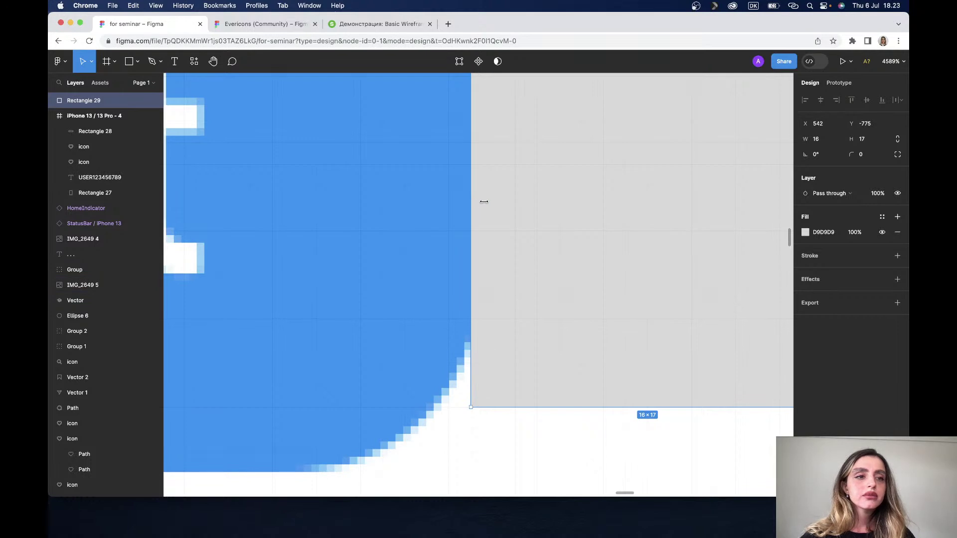
{"action": "left_click_drag", "start_coordinate": [484, 201], "coordinate": [476, 201]}
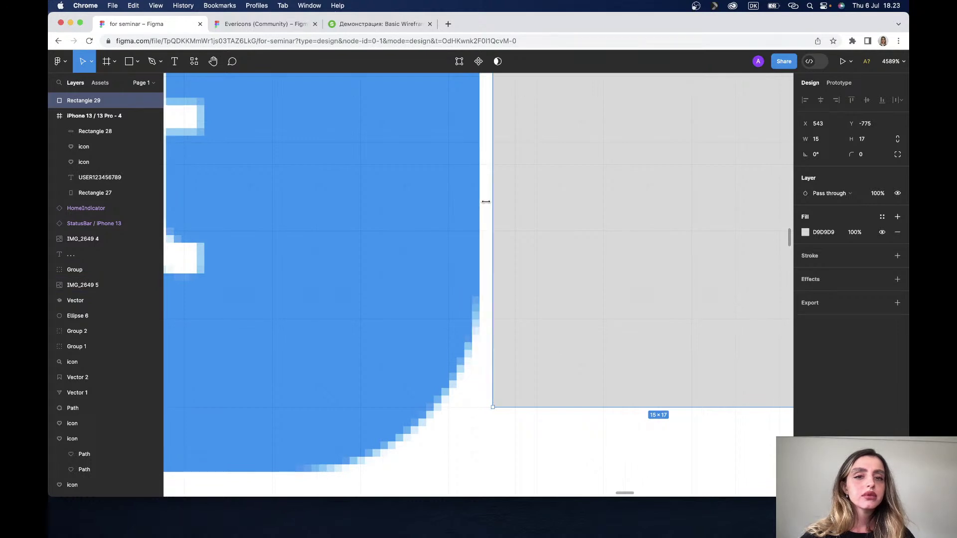
Step: Set the new rectangle's X position to 542.4 in the Design panel
{"action": "left_click", "coordinate": [827, 125]}
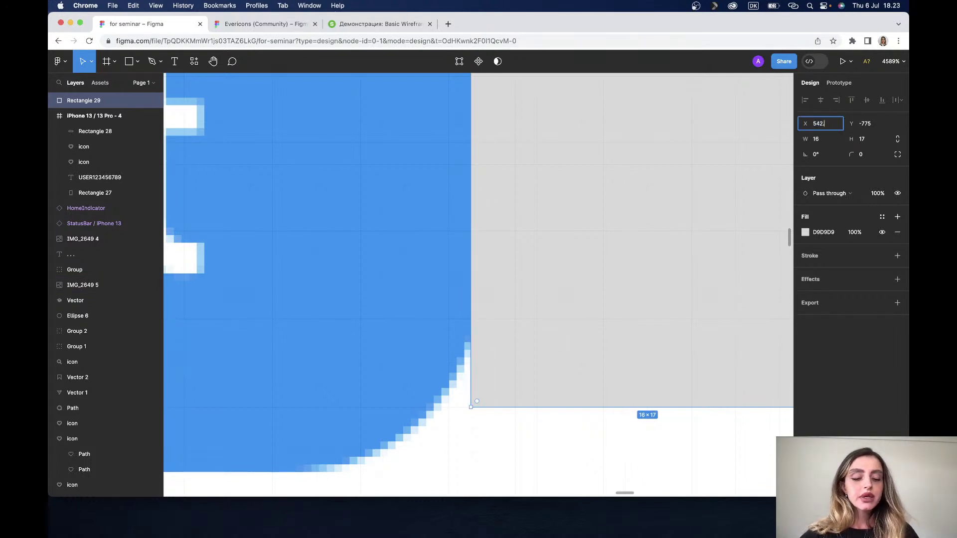
{"action": "type", "text": ".5"}
{"action": "key", "text": "Return"}
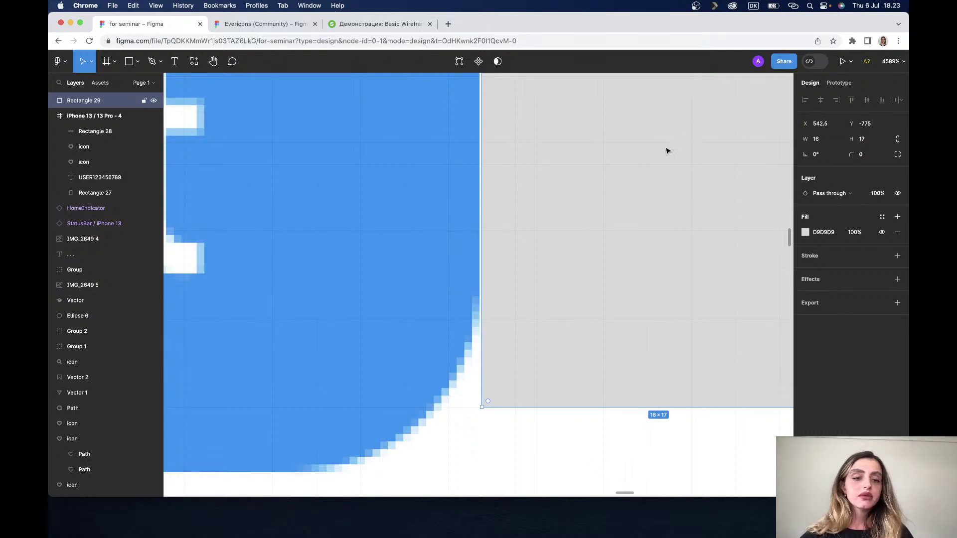
{"action": "left_click", "coordinate": [829, 125]}
{"action": "left_click", "coordinate": [829, 126]}
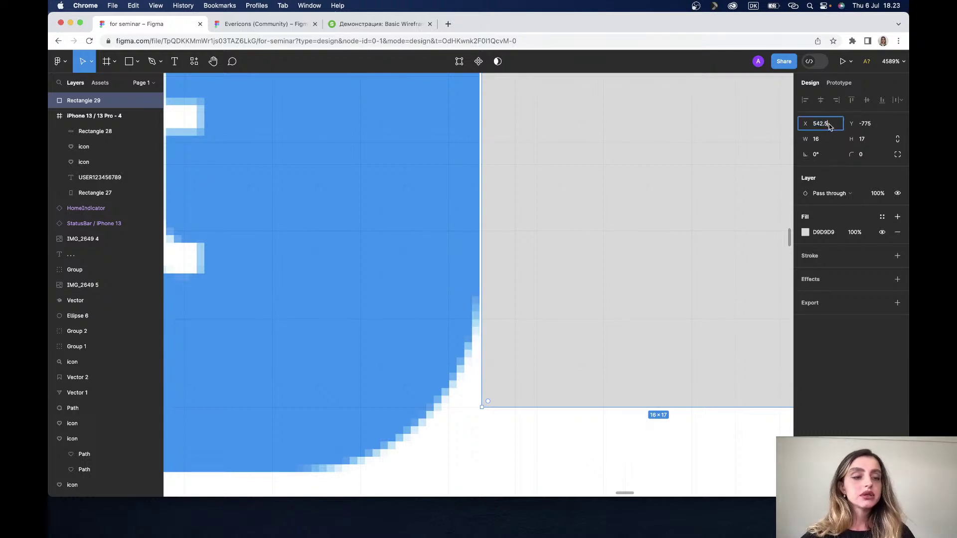
{"action": "type", "text": "4"}
{"action": "key", "text": "Return"}
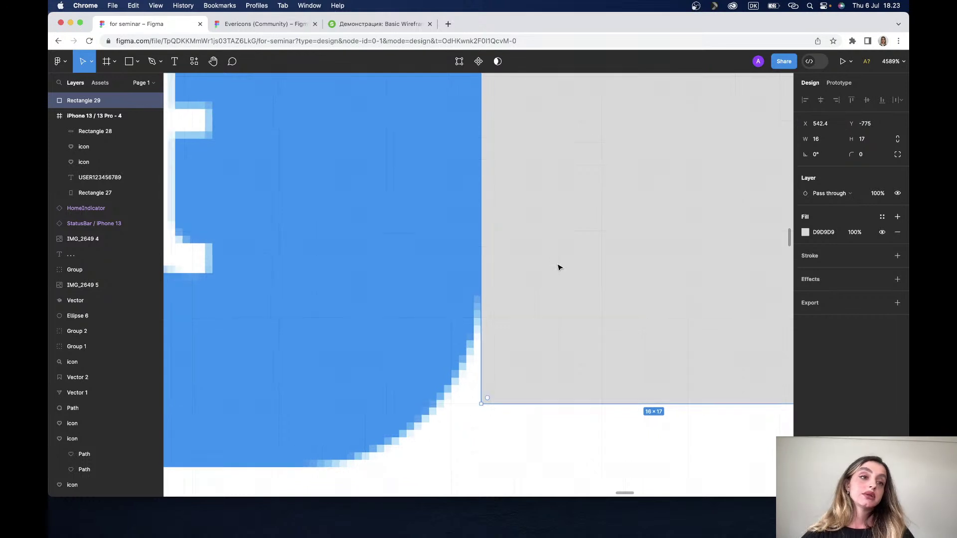
Step: Snap the rectangle to whole pixels and make it 16×18 against the button's end
{"action": "scroll", "coordinate": [559, 267], "scroll_direction": "down", "scroll_amount": 5}
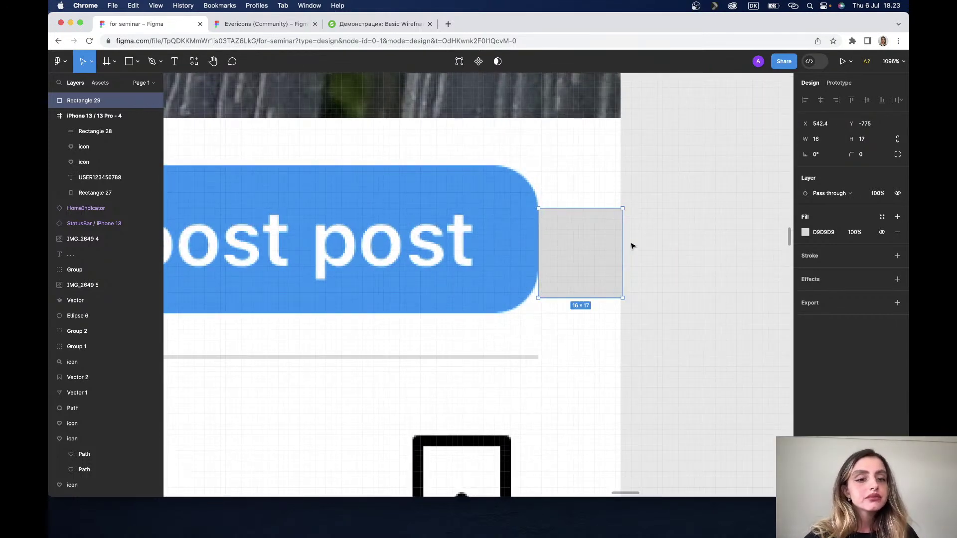
{"action": "scroll", "coordinate": [623, 244], "scroll_direction": "up", "scroll_amount": 3}
{"action": "left_click_drag", "start_coordinate": [620, 243], "coordinate": [615, 243]}
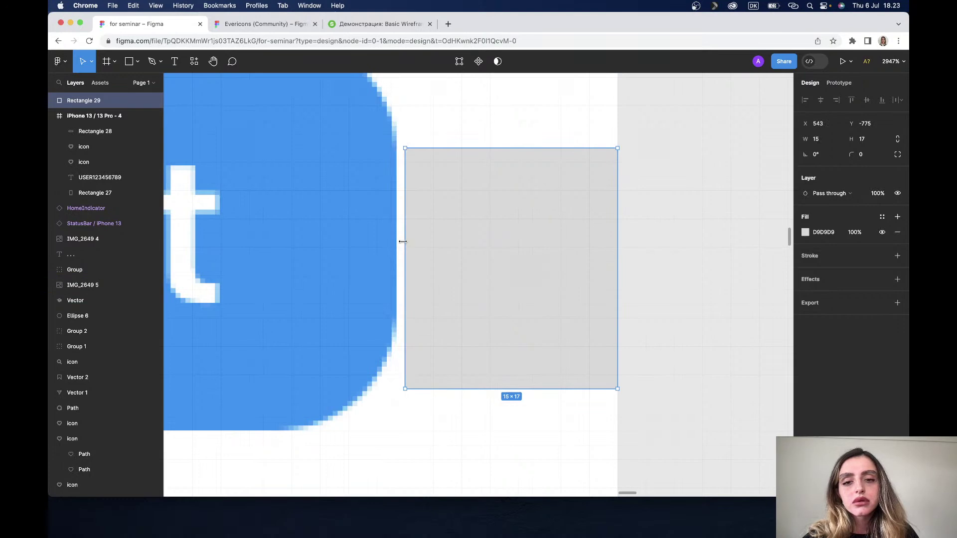
{"action": "scroll", "coordinate": [501, 209], "scroll_direction": "down", "scroll_amount": 5}
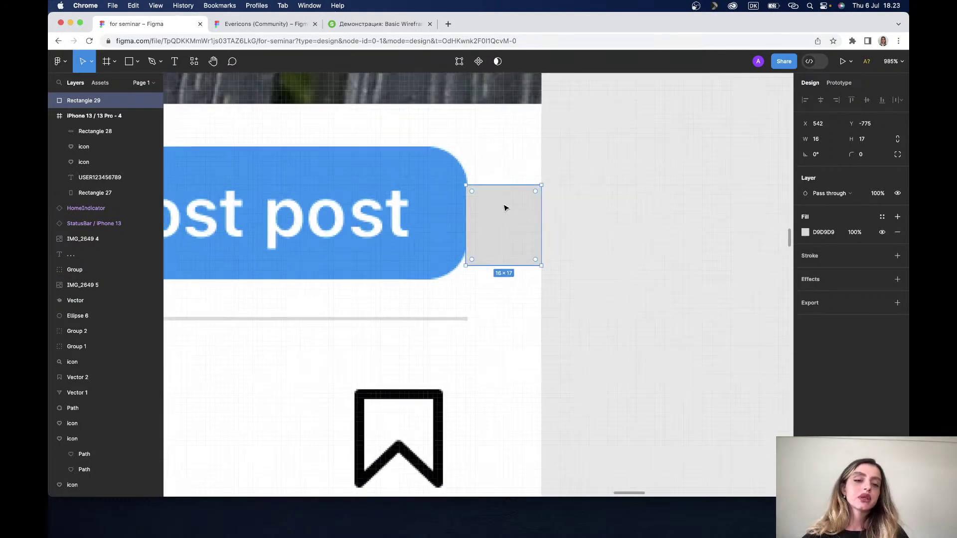
{"action": "scroll", "coordinate": [507, 214], "scroll_direction": "up", "scroll_amount": 4}
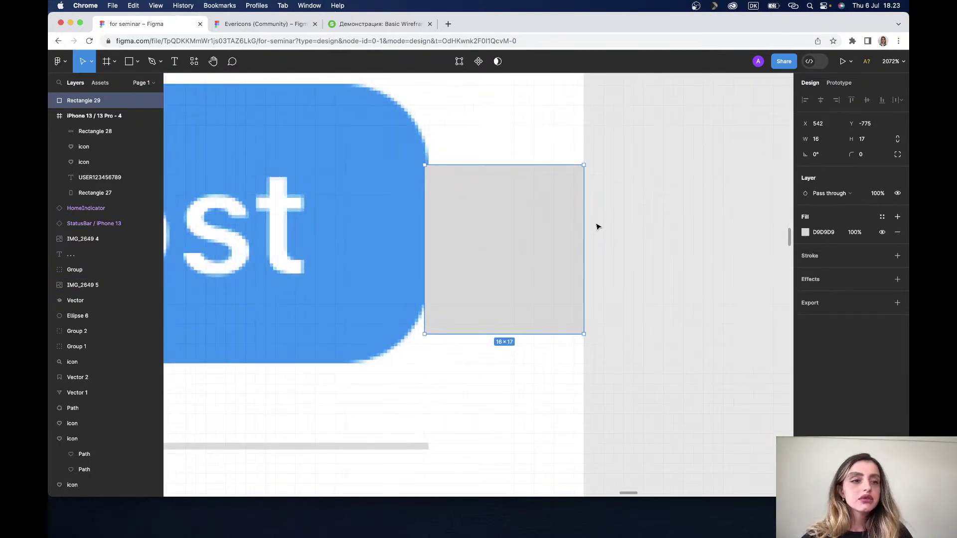
{"action": "left_click_drag", "start_coordinate": [506, 165], "coordinate": [507, 156]}
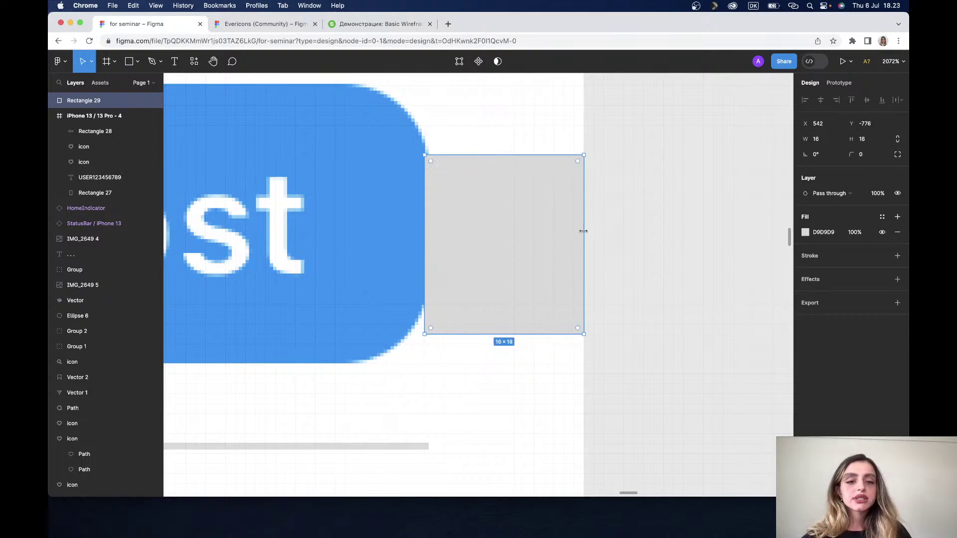
{"action": "scroll", "coordinate": [559, 236], "scroll_direction": "down", "scroll_amount": 5}
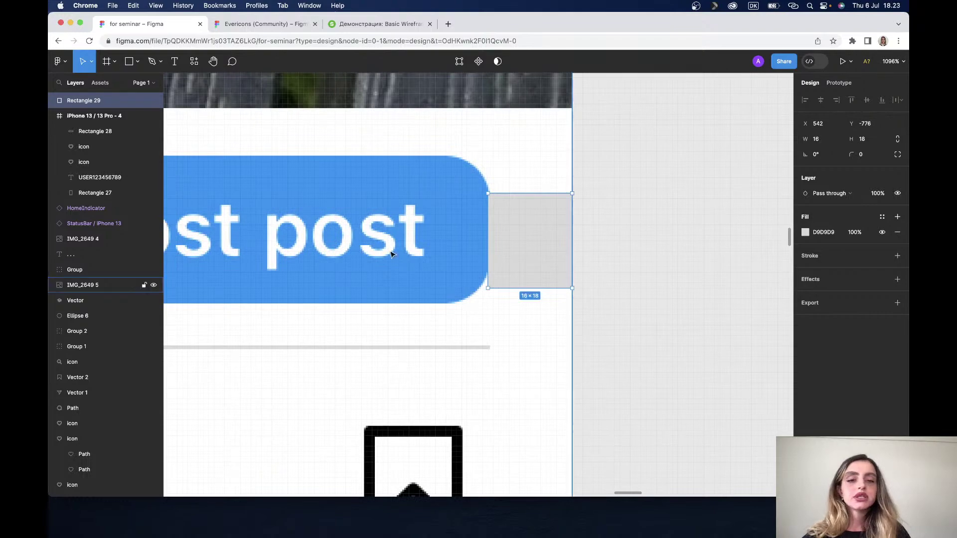
{"action": "scroll", "coordinate": [391, 255], "scroll_direction": "down", "scroll_amount": 2}
{"action": "scroll", "coordinate": [390, 255], "scroll_direction": "down", "scroll_amount": 2}
{"action": "scroll", "coordinate": [390, 255], "scroll_direction": "down", "scroll_amount": 2}
Step: Move the red rectangle right to X 291 and narrow it to 83 px wide
{"action": "scroll", "coordinate": [391, 255], "scroll_direction": "down", "scroll_amount": 1}
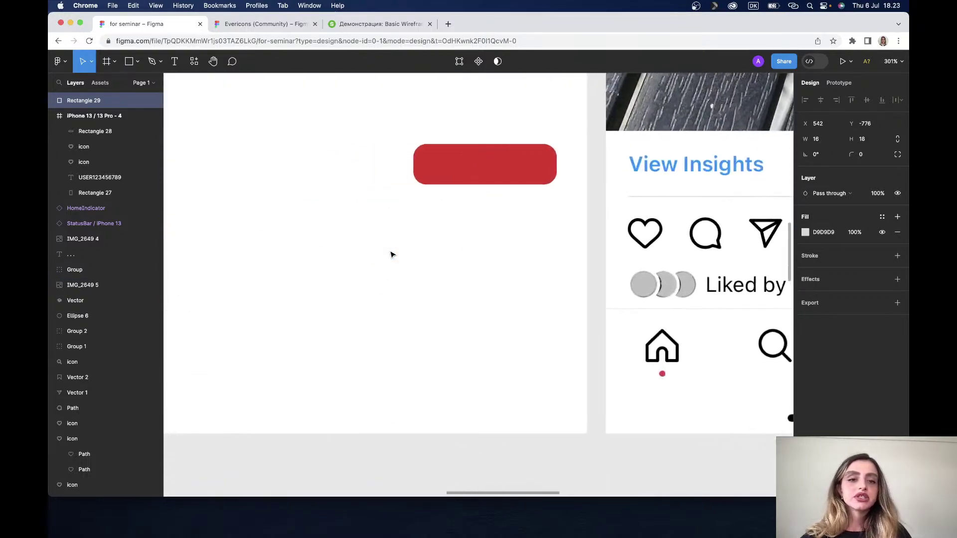
{"action": "left_click_drag", "start_coordinate": [476, 174], "coordinate": [507, 175]}
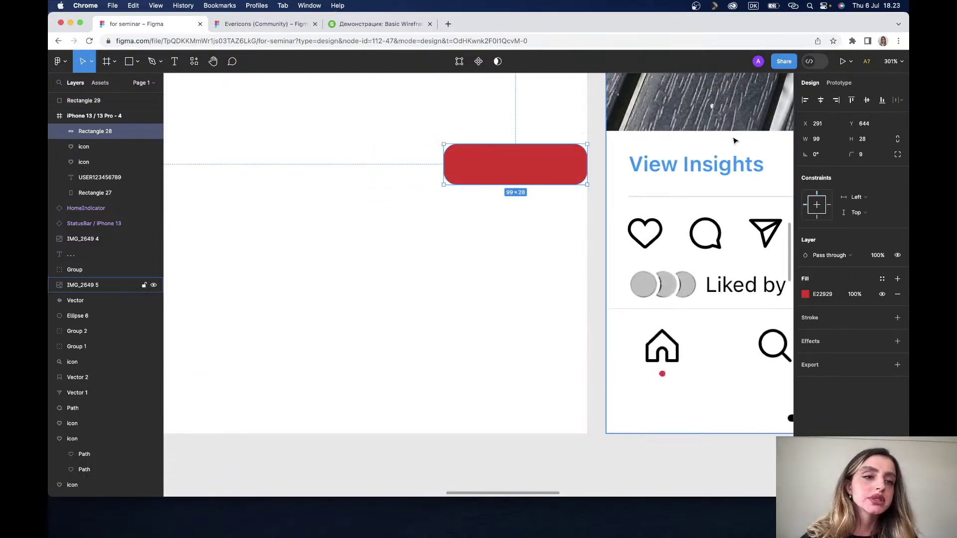
{"action": "left_click", "coordinate": [823, 142]}
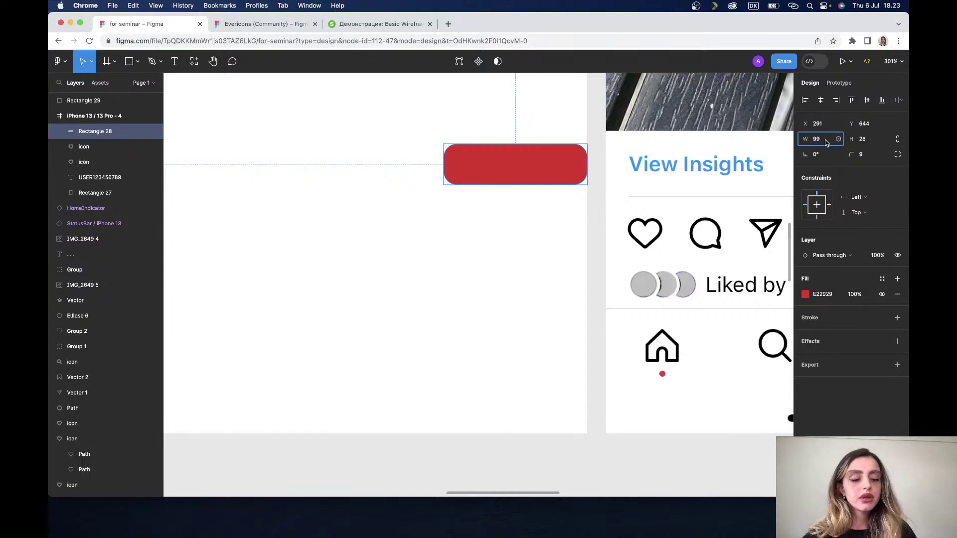
{"action": "type", "text": "-16"}
{"action": "key", "text": "Return"}
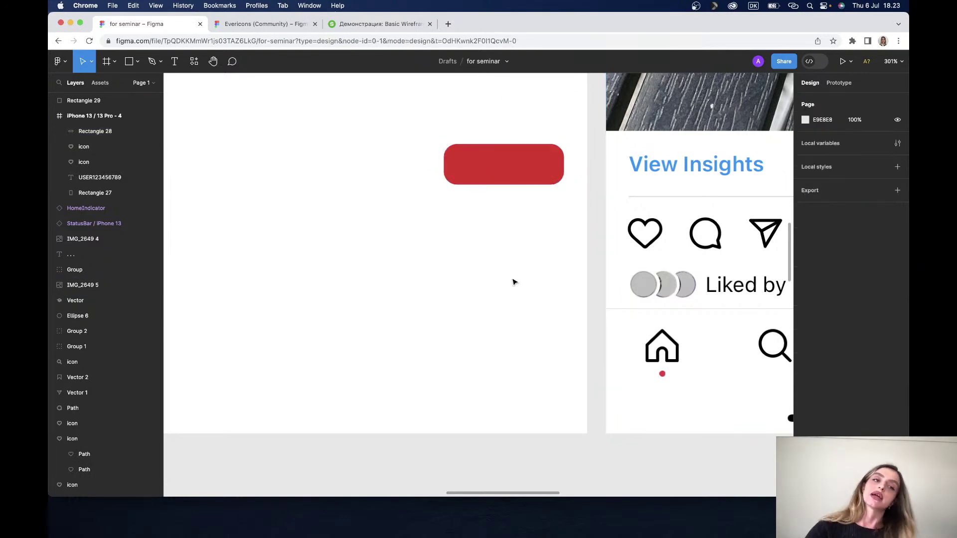
Step: Zoom out and pan to survey the lower row of iPhone Posts screens
{"action": "scroll", "coordinate": [514, 282], "scroll_direction": "down", "scroll_amount": 5}
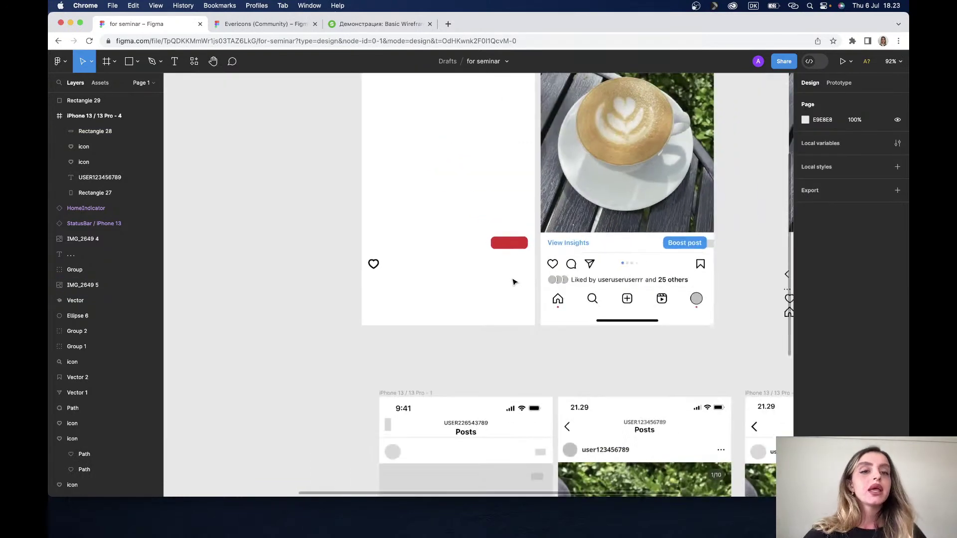
{"action": "scroll", "coordinate": [513, 282], "scroll_direction": "down", "scroll_amount": 3}
{"action": "scroll", "coordinate": [513, 282], "scroll_direction": "up", "scroll_amount": 5}
{"action": "scroll", "coordinate": [513, 282], "scroll_direction": "down", "scroll_amount": 2}
{"action": "scroll", "coordinate": [513, 282], "scroll_direction": "right", "scroll_amount": 2}
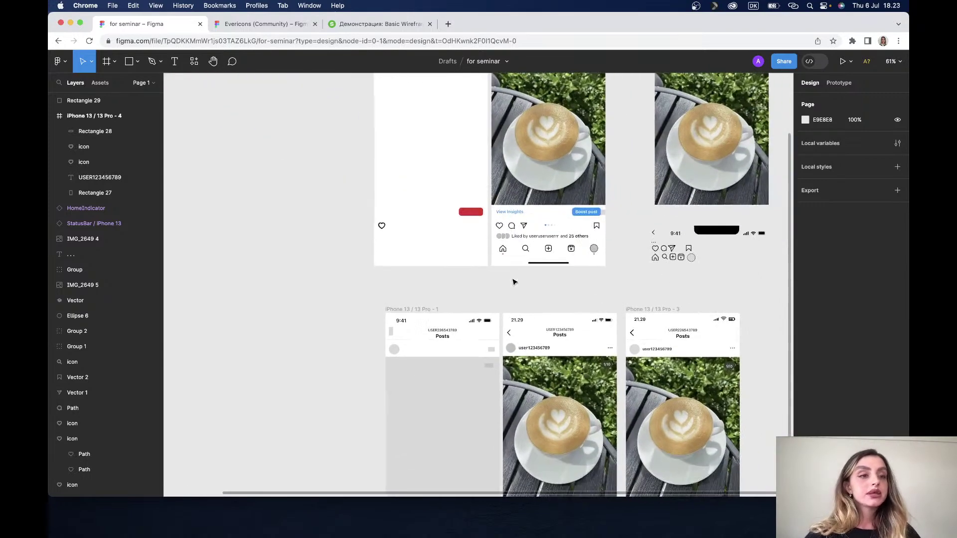
{"action": "scroll", "coordinate": [513, 282], "scroll_direction": "down", "scroll_amount": 3}
{"action": "scroll", "coordinate": [513, 282], "scroll_direction": "right", "scroll_amount": 2}
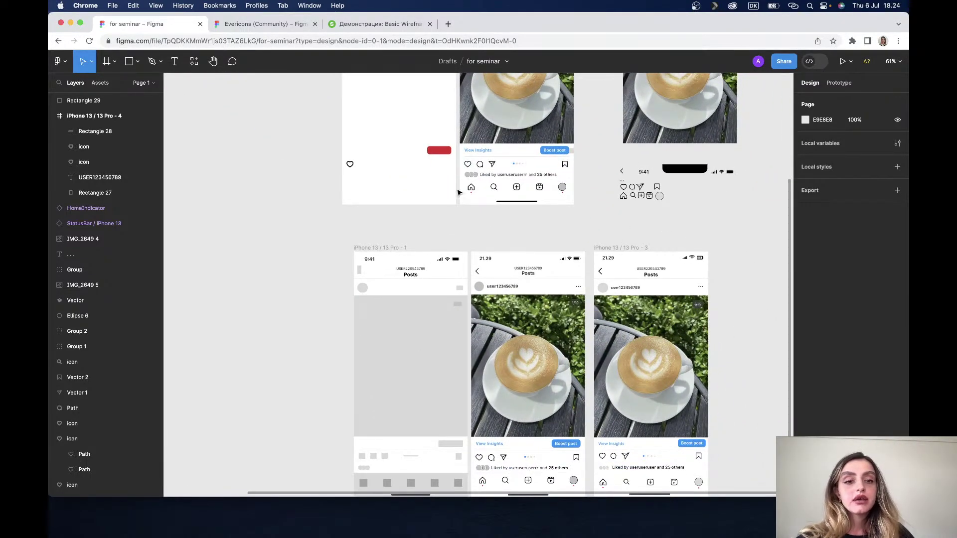
{"action": "scroll", "coordinate": [511, 201], "scroll_direction": "down", "scroll_amount": 3}
{"action": "scroll", "coordinate": [511, 201], "scroll_direction": "left", "scroll_amount": 1}
{"action": "scroll", "coordinate": [511, 201], "scroll_direction": "left", "scroll_amount": 2}
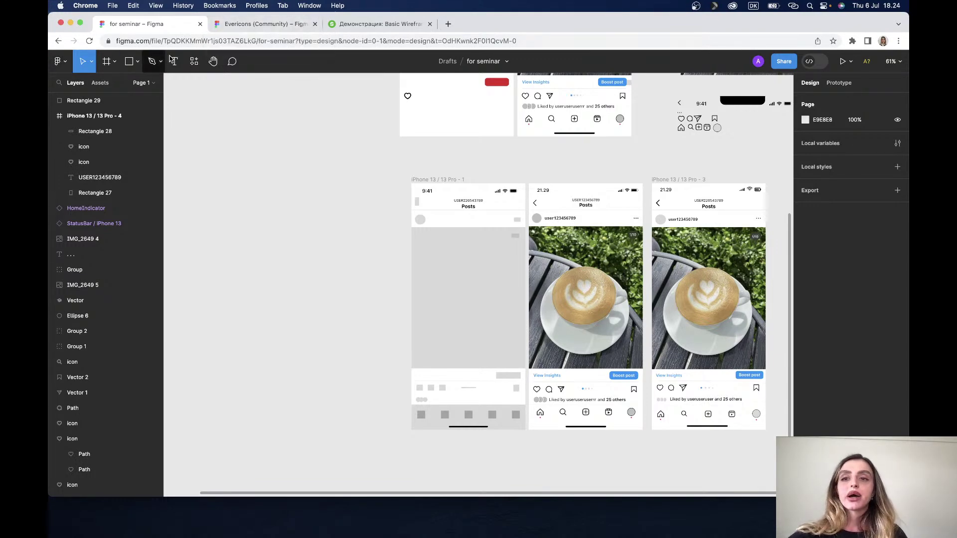
{"action": "left_click", "coordinate": [99, 85]}
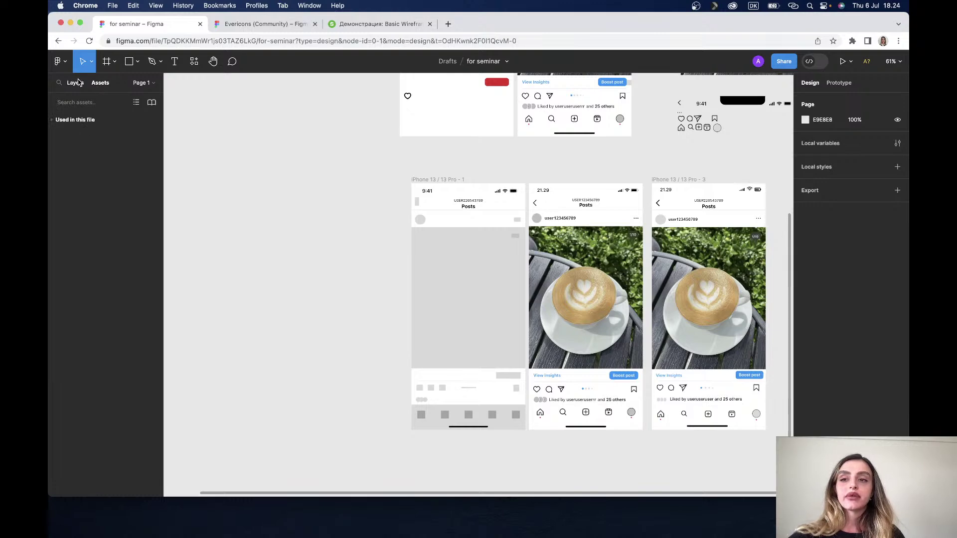
{"action": "left_click", "coordinate": [77, 83]}
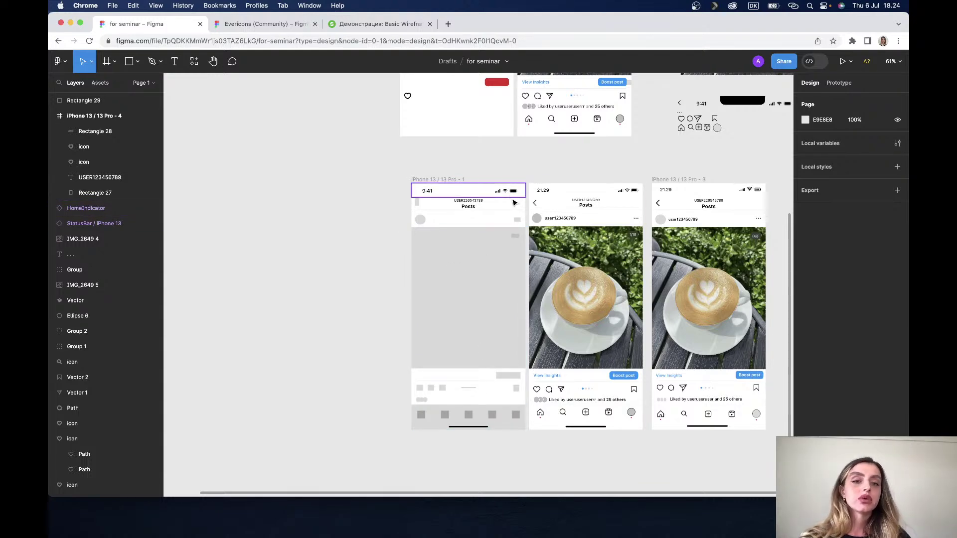
{"action": "scroll", "coordinate": [498, 207], "scroll_direction": "up", "scroll_amount": 3}
{"action": "scroll", "coordinate": [464, 209], "scroll_direction": "up", "scroll_amount": 2}
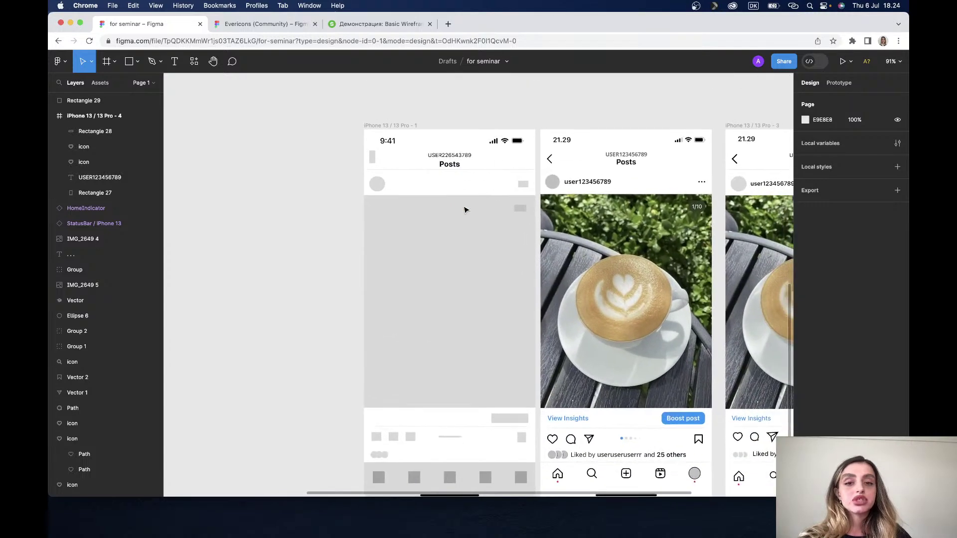
{"action": "scroll", "coordinate": [464, 210], "scroll_direction": "down", "scroll_amount": 2}
{"action": "scroll", "coordinate": [464, 209], "scroll_direction": "down", "scroll_amount": 3}
{"action": "scroll", "coordinate": [464, 209], "scroll_direction": "down", "scroll_amount": 3}
{"action": "scroll", "coordinate": [464, 210], "scroll_direction": "up", "scroll_amount": 4}
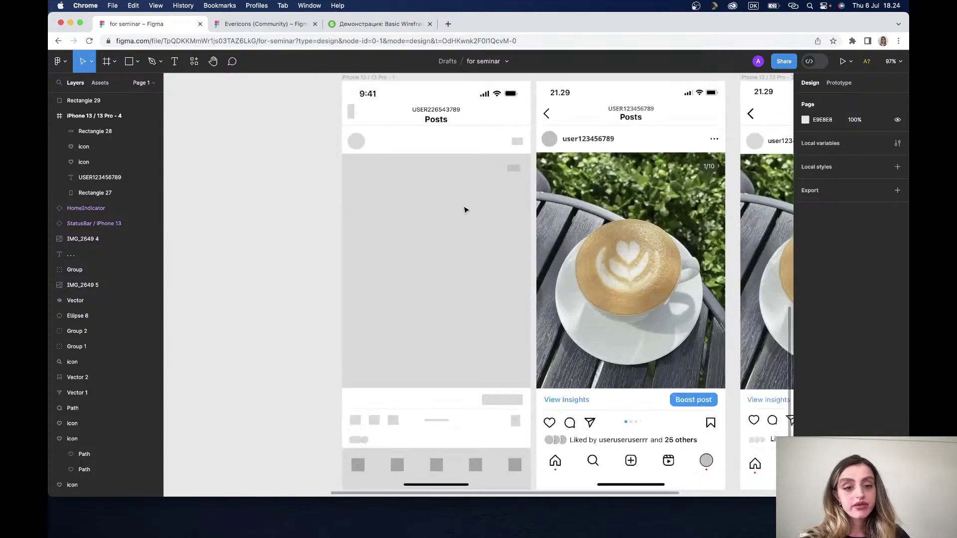
{"action": "scroll", "coordinate": [465, 210], "scroll_direction": "down", "scroll_amount": 2}
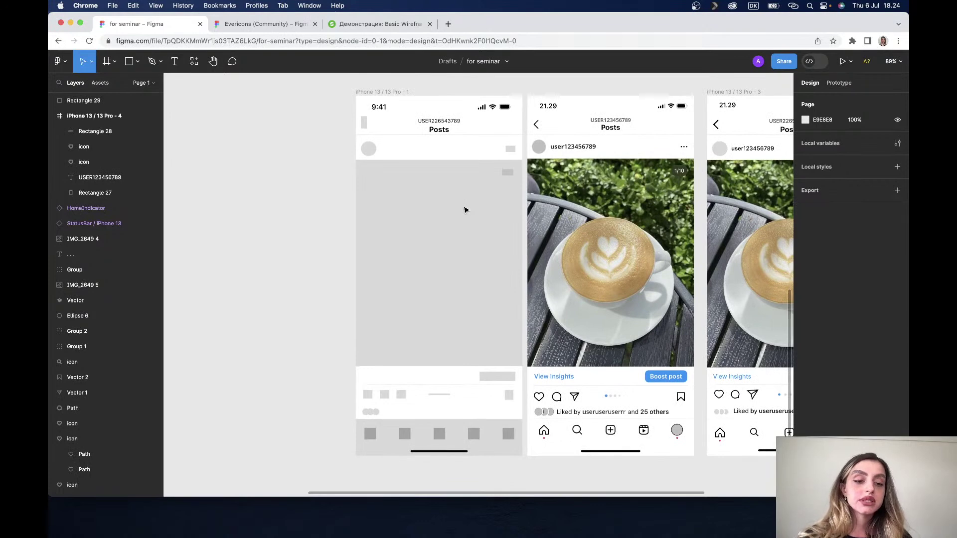
{"action": "scroll", "coordinate": [464, 210], "scroll_direction": "down", "scroll_amount": 1}
{"action": "scroll", "coordinate": [464, 209], "scroll_direction": "down", "scroll_amount": 2}
{"action": "scroll", "coordinate": [464, 210], "scroll_direction": "down", "scroll_amount": 3}
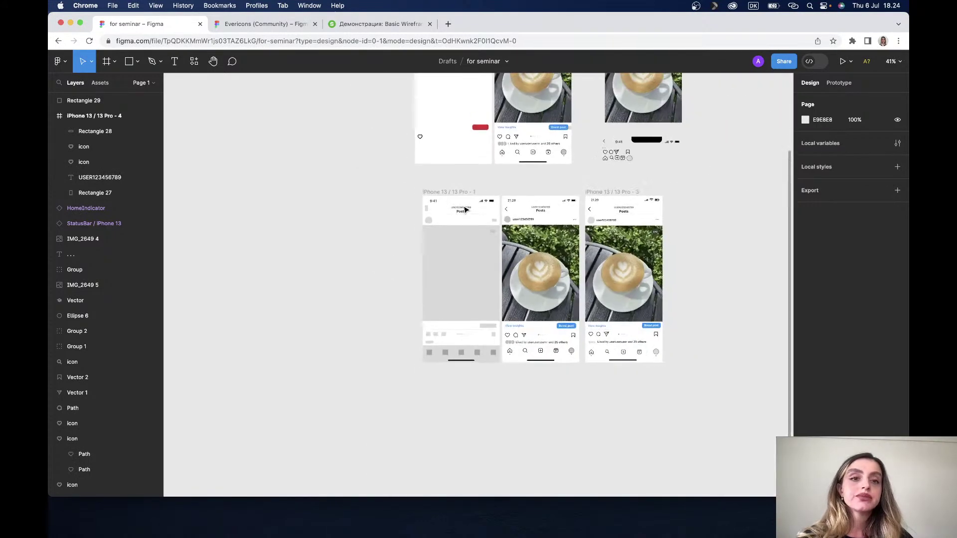
{"action": "scroll", "coordinate": [464, 210], "scroll_direction": "up", "scroll_amount": 3}
{"action": "scroll", "coordinate": [464, 210], "scroll_direction": "up", "scroll_amount": 2}
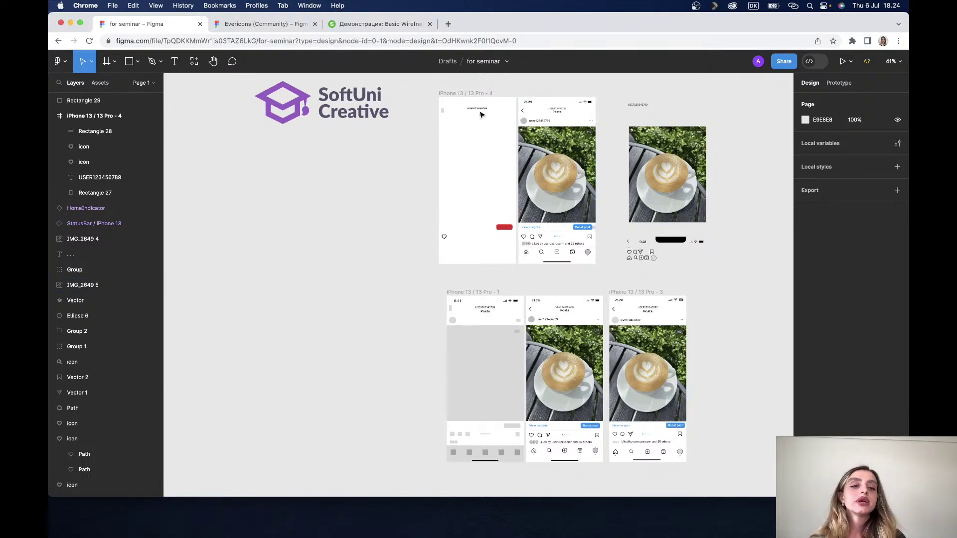
{"action": "scroll", "coordinate": [527, 89], "scroll_direction": "up", "scroll_amount": 5}
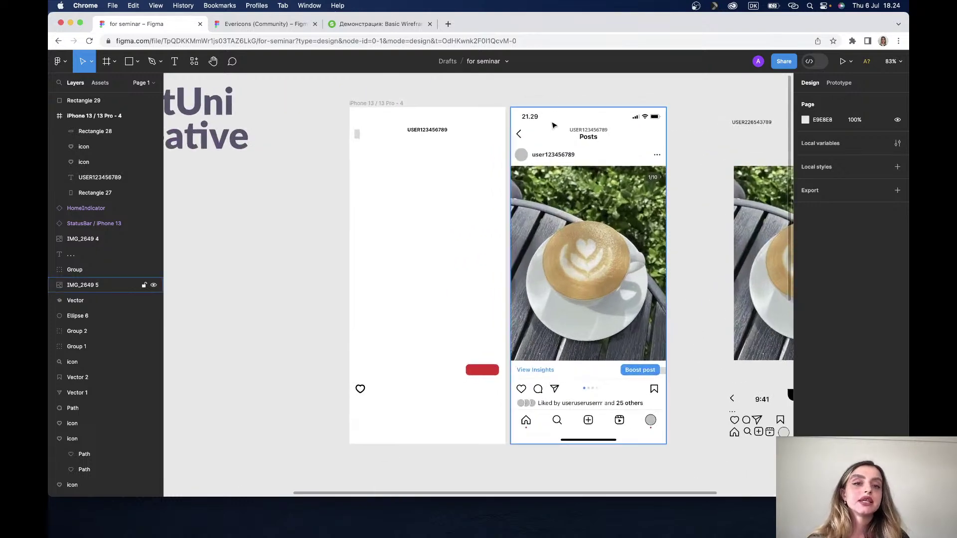
{"action": "scroll", "coordinate": [634, 118], "scroll_direction": "up", "scroll_amount": 2}
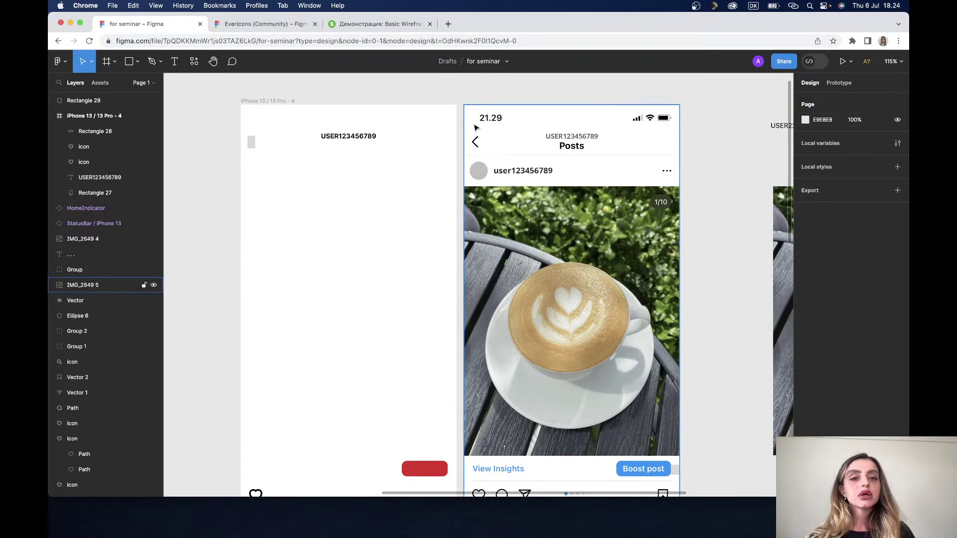
{"action": "scroll", "coordinate": [656, 349], "scroll_direction": "down", "scroll_amount": 5}
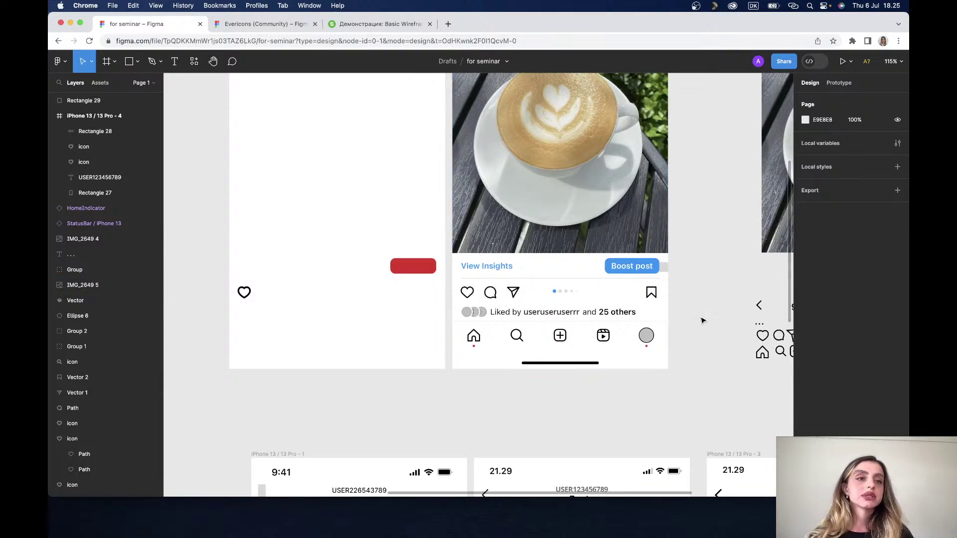
{"action": "scroll", "coordinate": [545, 260], "scroll_direction": "left", "scroll_amount": 2}
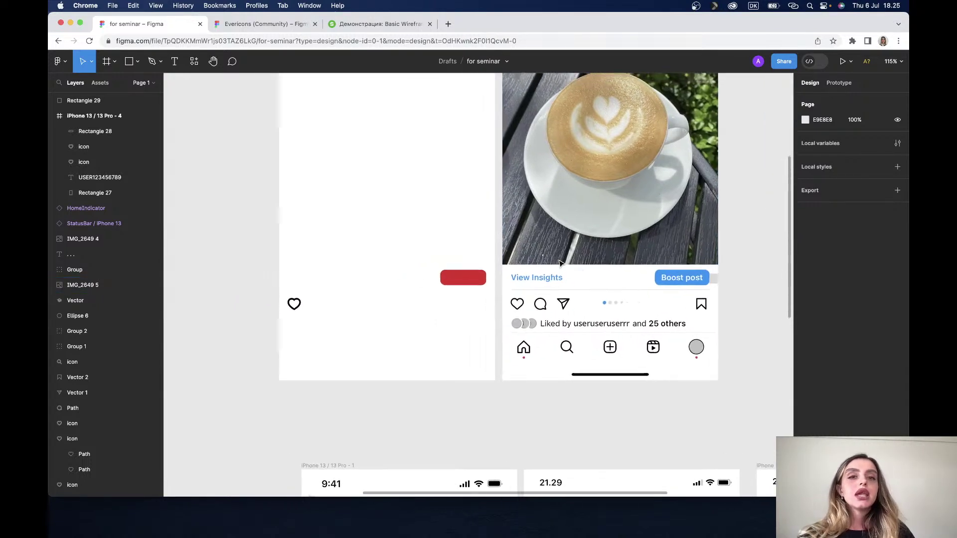
Step: Switch to the Evericons Community file, then leave it for the drafts file list
{"action": "left_click", "coordinate": [278, 26]}
{"action": "scroll", "coordinate": [410, 236], "scroll_direction": "down", "scroll_amount": 5}
{"action": "scroll", "coordinate": [410, 236], "scroll_direction": "down", "scroll_amount": 2}
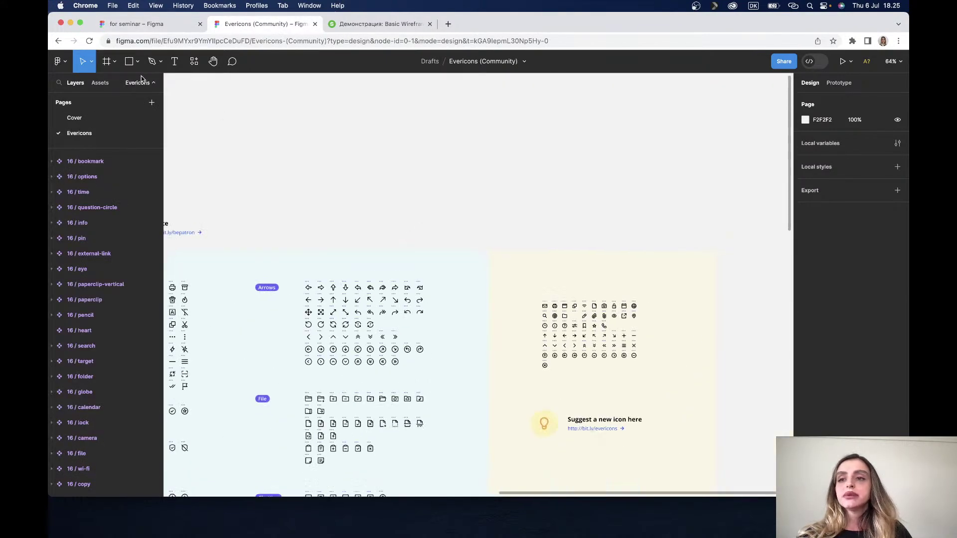
{"action": "left_click", "coordinate": [60, 60]}
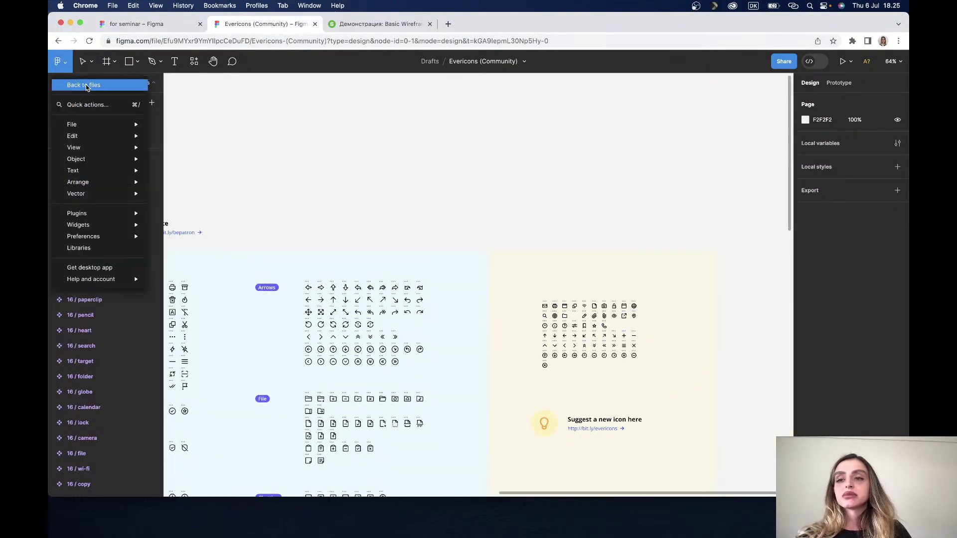
{"action": "left_click", "coordinate": [84, 86]}
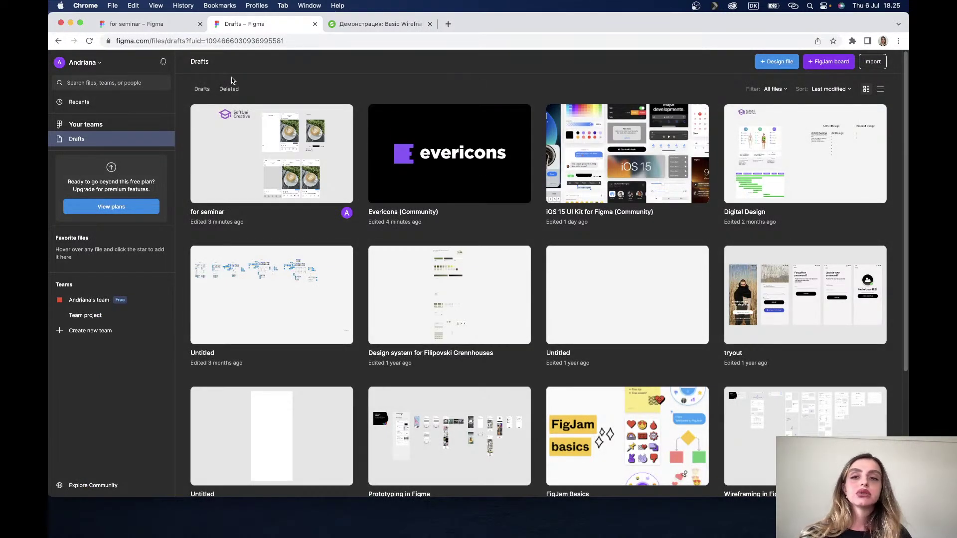
Step: Search Figma Community for 'ios kit' UI kits, then go to the Recents file list
{"action": "left_click", "coordinate": [76, 490]}
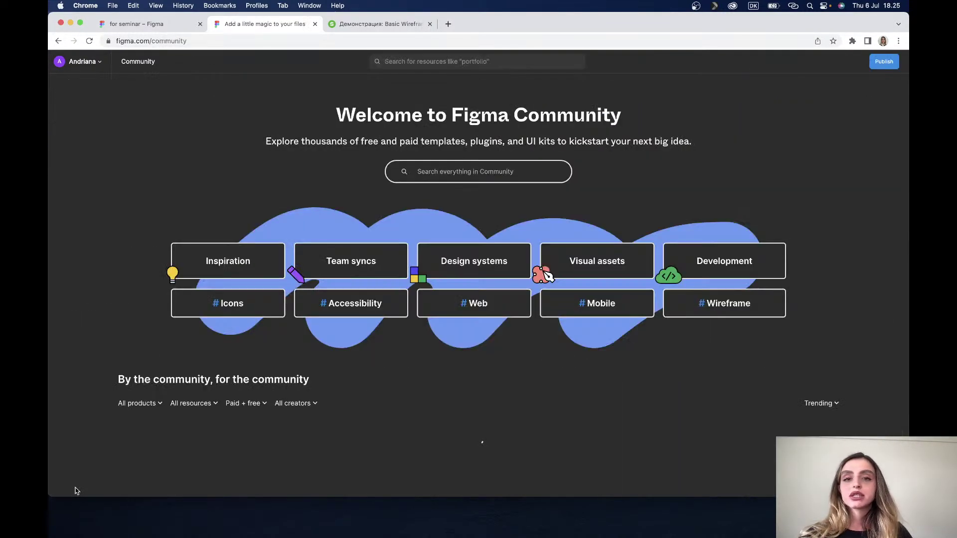
{"action": "left_click", "coordinate": [421, 62]}
{"action": "type", "text": "ios"}
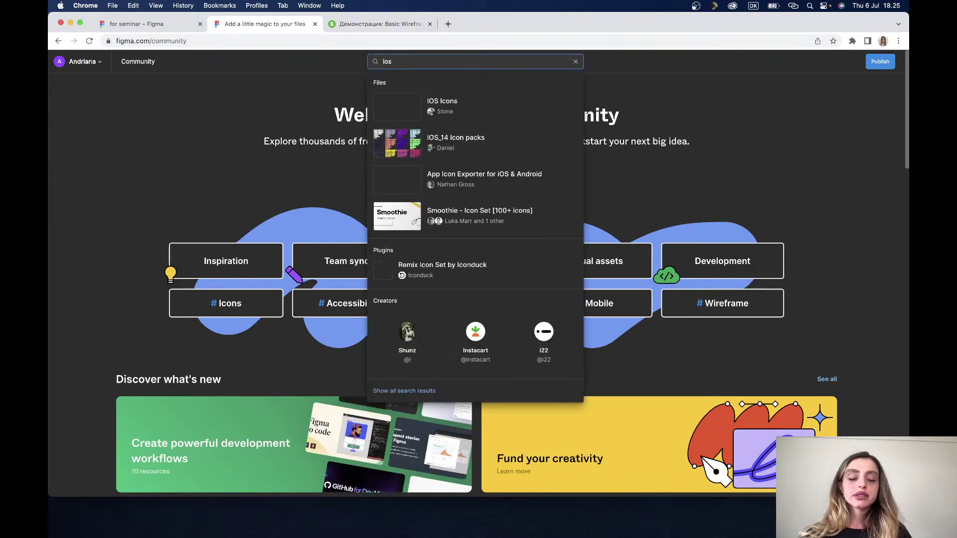
{"action": "type", "text": "kit"}
{"action": "key", "text": "Return"}
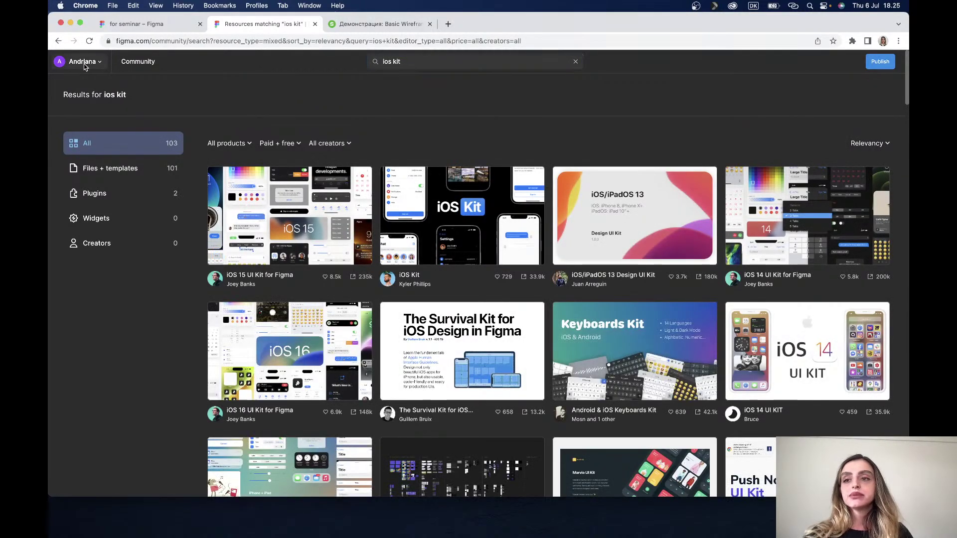
{"action": "left_click", "coordinate": [82, 62]}
{"action": "left_click", "coordinate": [93, 195]}
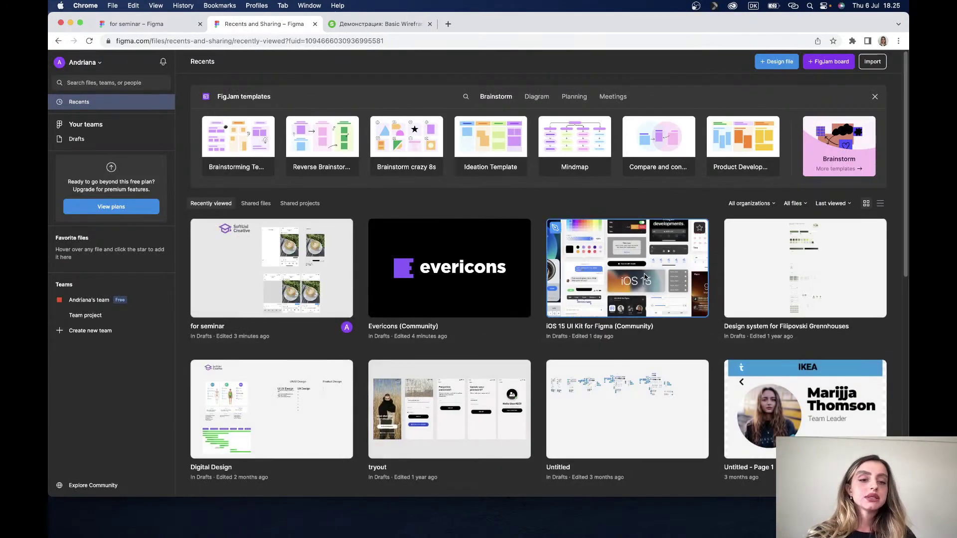
Step: Open the iOS 15 UI Kit for Figma file and pan across its component boards
{"action": "left_click", "coordinate": [702, 257]}
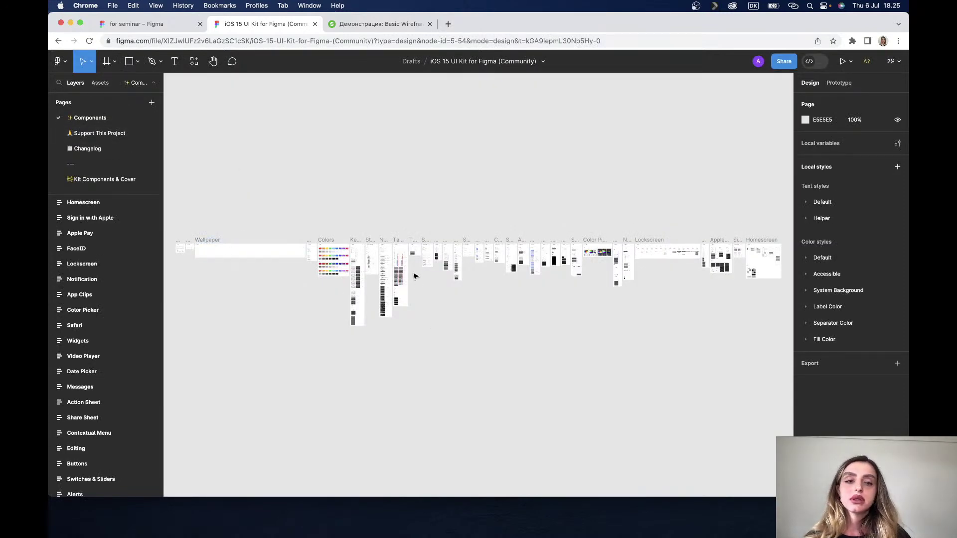
{"action": "scroll", "coordinate": [606, 294], "scroll_direction": "up", "scroll_amount": 3, "text": "ctrl"}
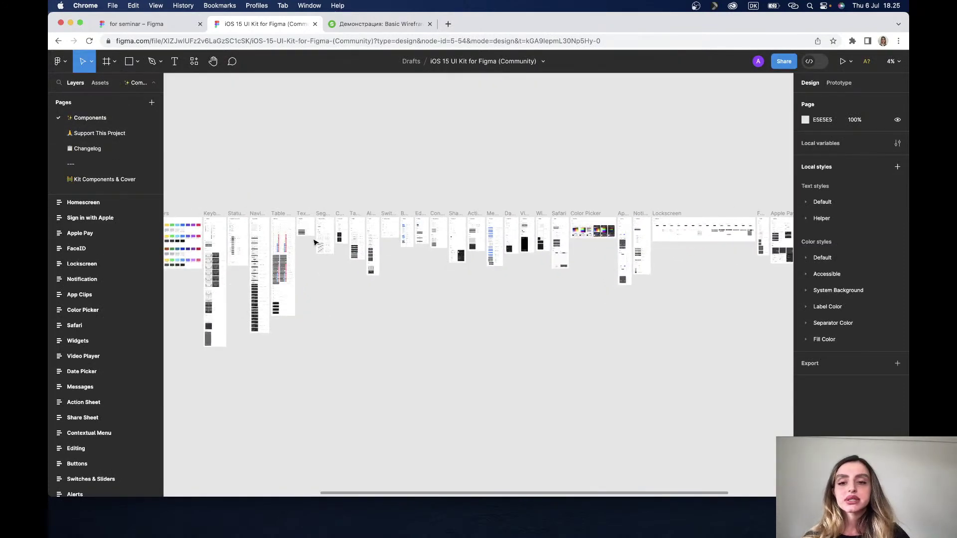
{"action": "scroll", "coordinate": [314, 243], "scroll_direction": "up", "scroll_amount": 5, "text": "ctrl"}
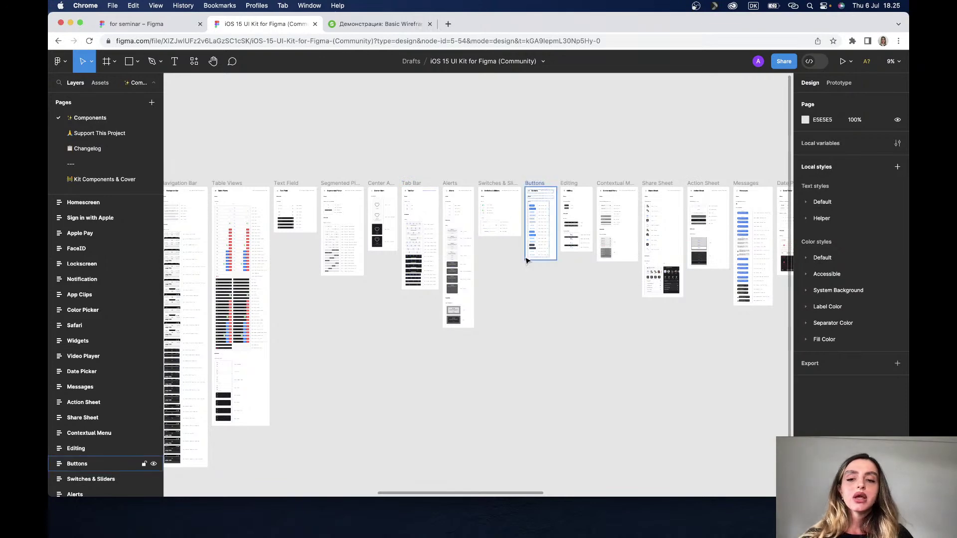
{"action": "scroll", "coordinate": [262, 301], "scroll_direction": "up", "scroll_amount": 5, "text": "ctrl"}
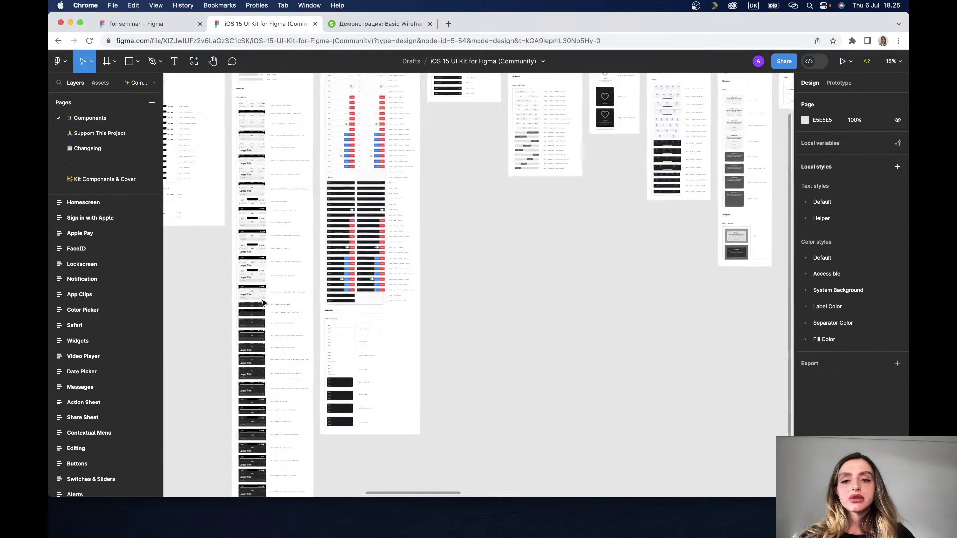
{"action": "scroll", "coordinate": [344, 246], "scroll_direction": "right", "scroll_amount": 5}
{"action": "scroll", "coordinate": [343, 247], "scroll_direction": "right", "scroll_amount": 5}
{"action": "scroll", "coordinate": [344, 247], "scroll_direction": "up", "scroll_amount": 5}
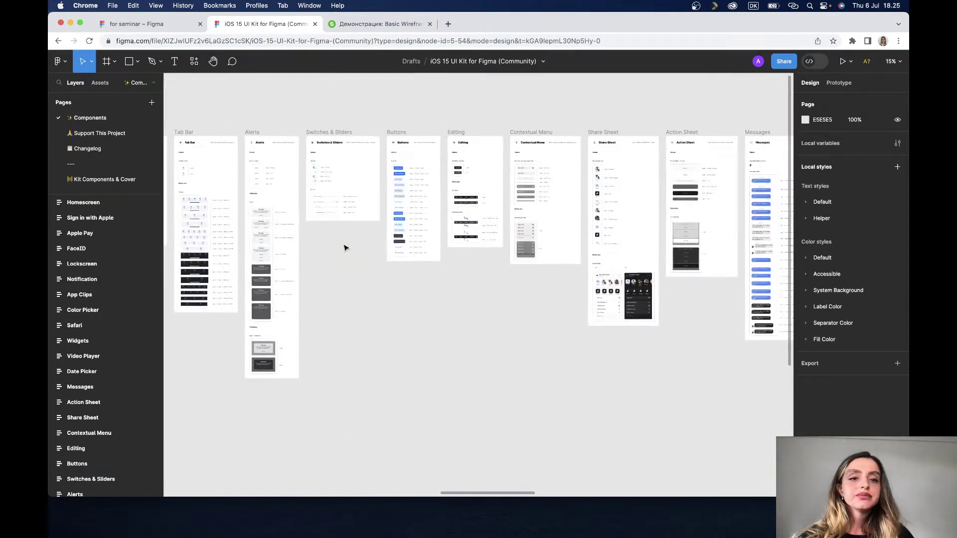
{"action": "scroll", "coordinate": [467, 198], "scroll_direction": "up", "scroll_amount": 3}
{"action": "scroll", "coordinate": [467, 198], "scroll_direction": "up", "scroll_amount": 2}
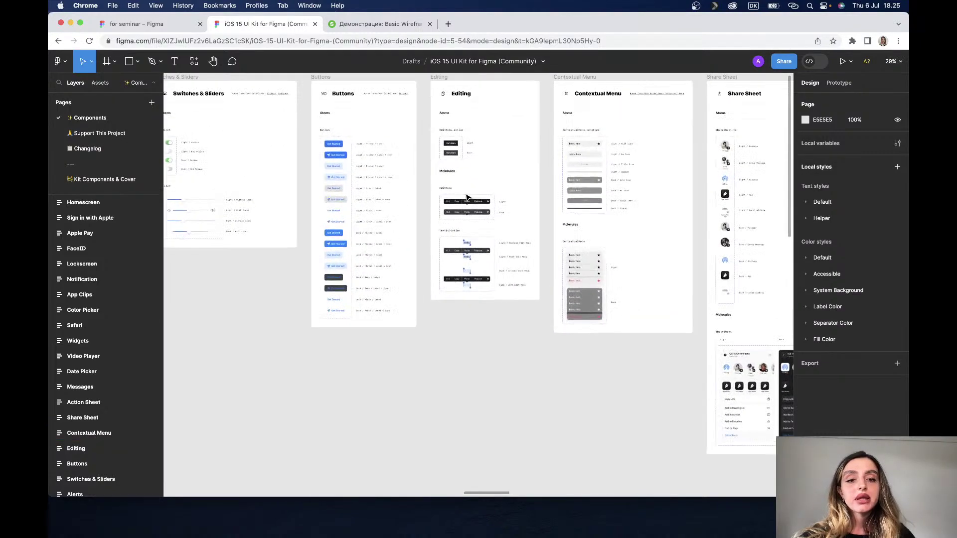
{"action": "scroll", "coordinate": [514, 201], "scroll_direction": "right", "scroll_amount": 1}
{"action": "scroll", "coordinate": [514, 200], "scroll_direction": "right", "scroll_amount": 5}
{"action": "scroll", "coordinate": [515, 202], "scroll_direction": "right", "scroll_amount": 3}
{"action": "scroll", "coordinate": [516, 202], "scroll_direction": "up", "scroll_amount": 1, "text": "ctrl"}
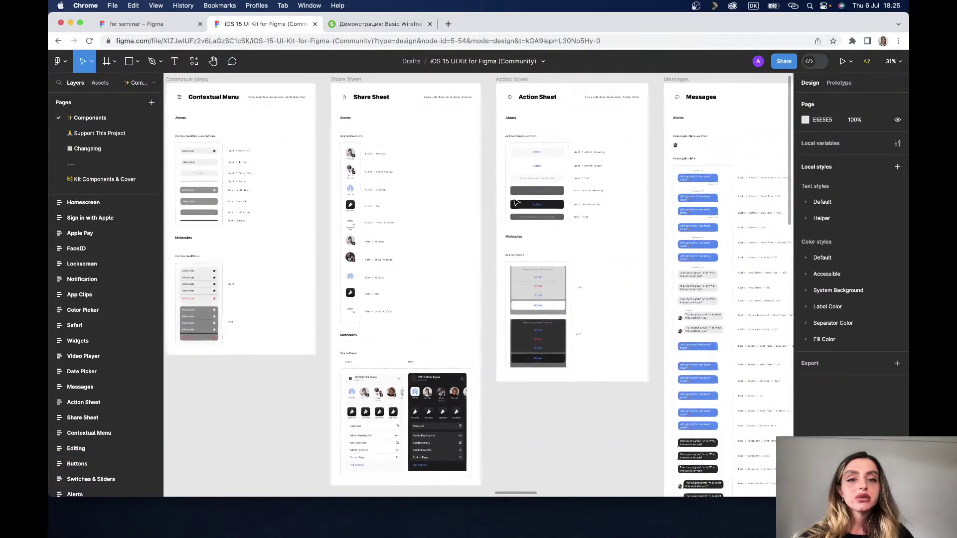
{"action": "scroll", "coordinate": [515, 202], "scroll_direction": "right", "scroll_amount": 5}
{"action": "scroll", "coordinate": [515, 202], "scroll_direction": "right", "scroll_amount": 4}
{"action": "scroll", "coordinate": [516, 202], "scroll_direction": "right", "scroll_amount": 3}
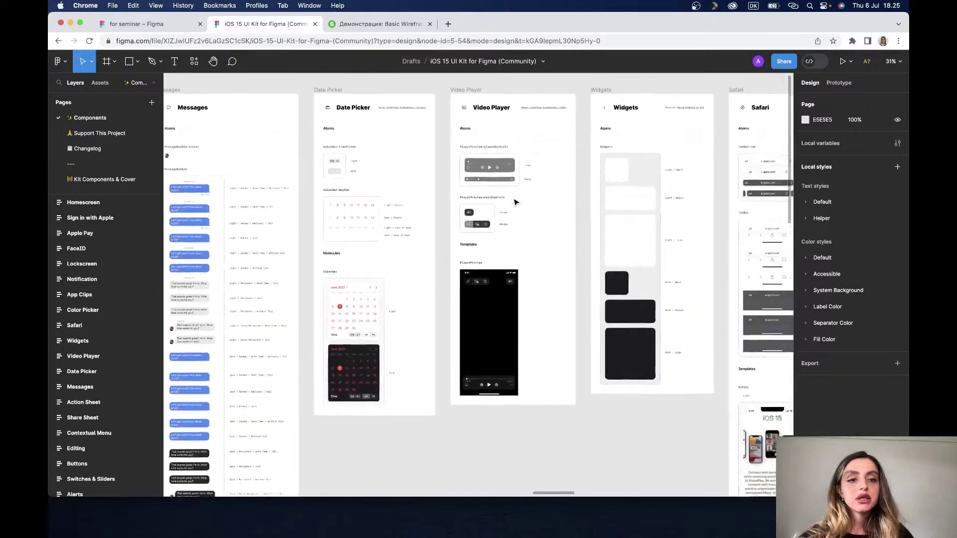
{"action": "scroll", "coordinate": [515, 202], "scroll_direction": "right", "scroll_amount": 1}
{"action": "scroll", "coordinate": [515, 202], "scroll_direction": "right", "scroll_amount": 4}
{"action": "scroll", "coordinate": [515, 201], "scroll_direction": "right", "scroll_amount": 2}
{"action": "scroll", "coordinate": [516, 202], "scroll_direction": "right", "scroll_amount": 4}
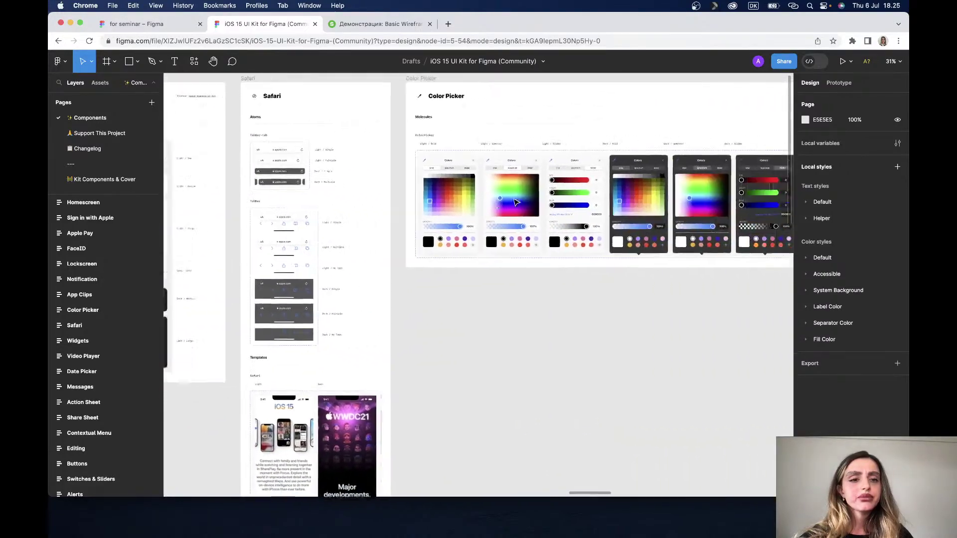
{"action": "scroll", "coordinate": [516, 202], "scroll_direction": "left", "scroll_amount": 5}
{"action": "scroll", "coordinate": [516, 201], "scroll_direction": "left", "scroll_amount": 10}
{"action": "scroll", "coordinate": [515, 202], "scroll_direction": "left", "scroll_amount": 3}
{"action": "scroll", "coordinate": [516, 202], "scroll_direction": "left", "scroll_amount": 5}
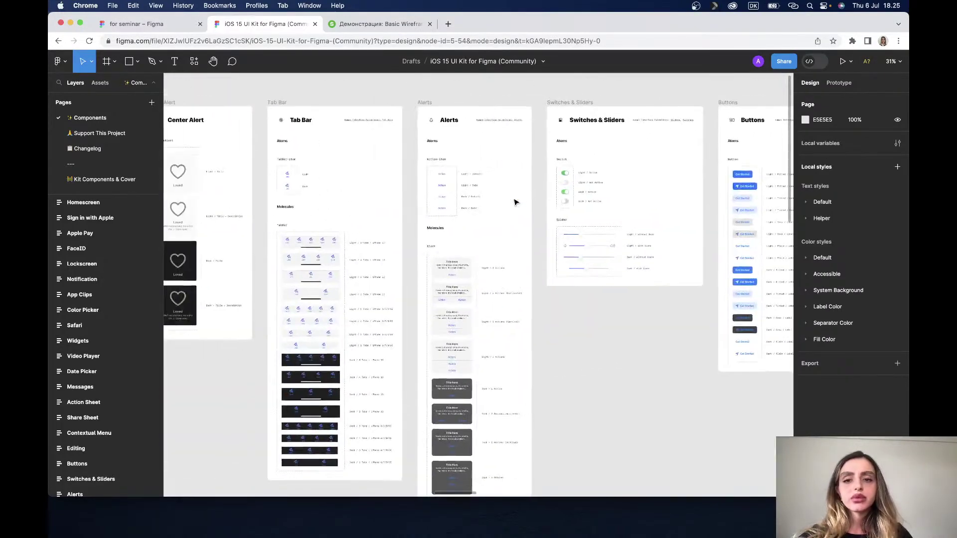
{"action": "scroll", "coordinate": [516, 201], "scroll_direction": "left", "scroll_amount": 3}
{"action": "scroll", "coordinate": [515, 202], "scroll_direction": "left", "scroll_amount": 3}
{"action": "scroll", "coordinate": [515, 201], "scroll_direction": "left", "scroll_amount": 5}
{"action": "scroll", "coordinate": [516, 202], "scroll_direction": "down", "scroll_amount": 1}
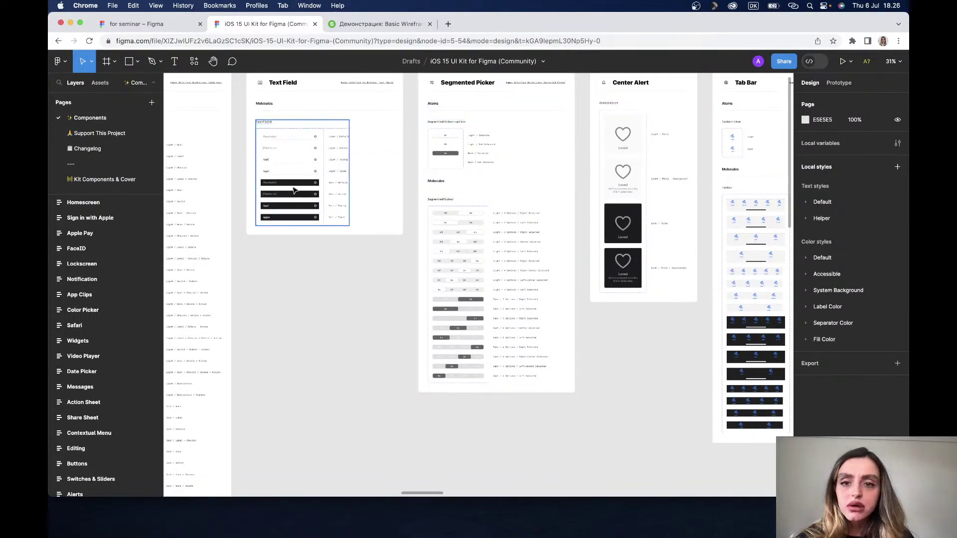
{"action": "scroll", "coordinate": [294, 190], "scroll_direction": "left", "scroll_amount": 5}
{"action": "scroll", "coordinate": [294, 190], "scroll_direction": "down", "scroll_amount": 10}
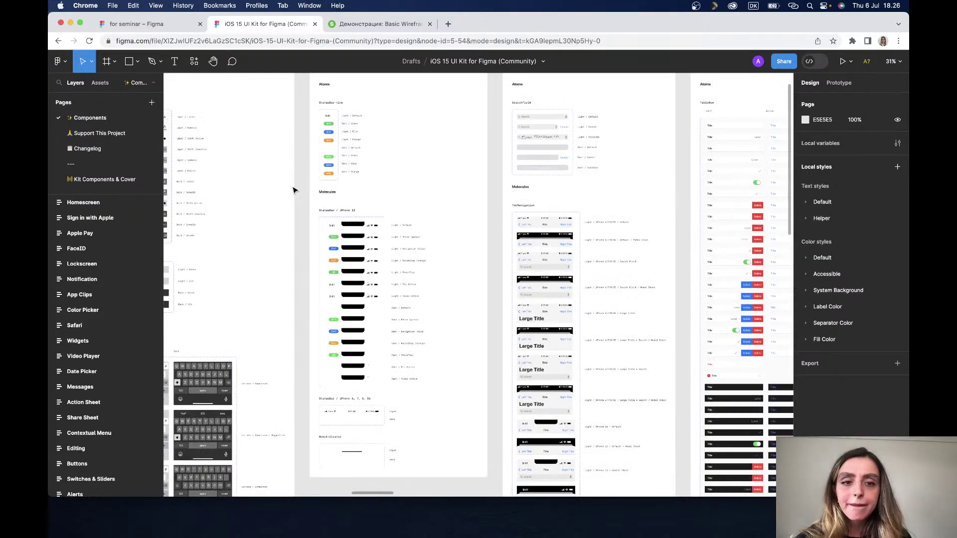
Step: Zoom in and out on the iOS 15 kit's component boards
{"action": "scroll", "coordinate": [294, 190], "scroll_direction": "down", "scroll_amount": 2}
{"action": "scroll", "coordinate": [543, 257], "scroll_direction": "up", "scroll_amount": 5}
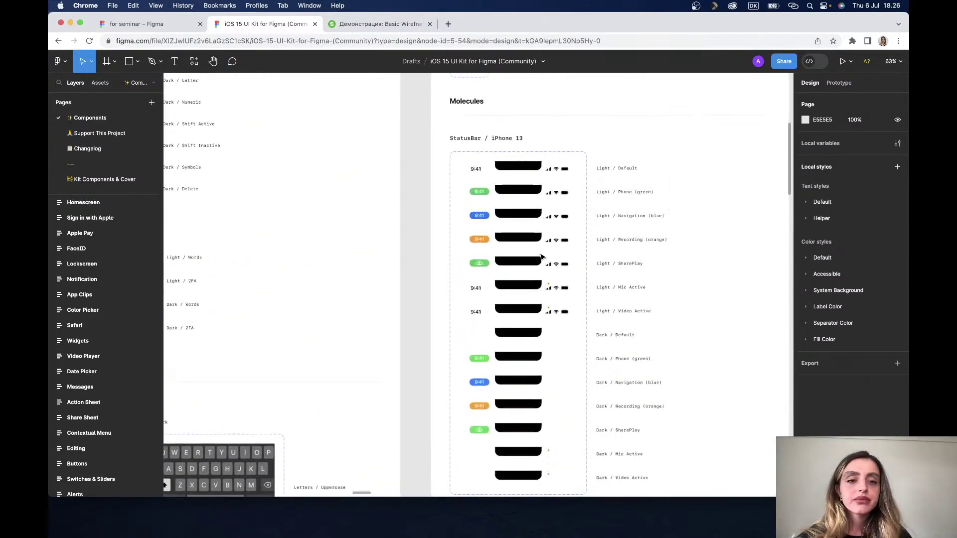
{"action": "scroll", "coordinate": [542, 257], "scroll_direction": "down", "scroll_amount": 3}
{"action": "scroll", "coordinate": [542, 256], "scroll_direction": "up", "scroll_amount": 5}
{"action": "scroll", "coordinate": [542, 256], "scroll_direction": "up", "scroll_amount": 2}
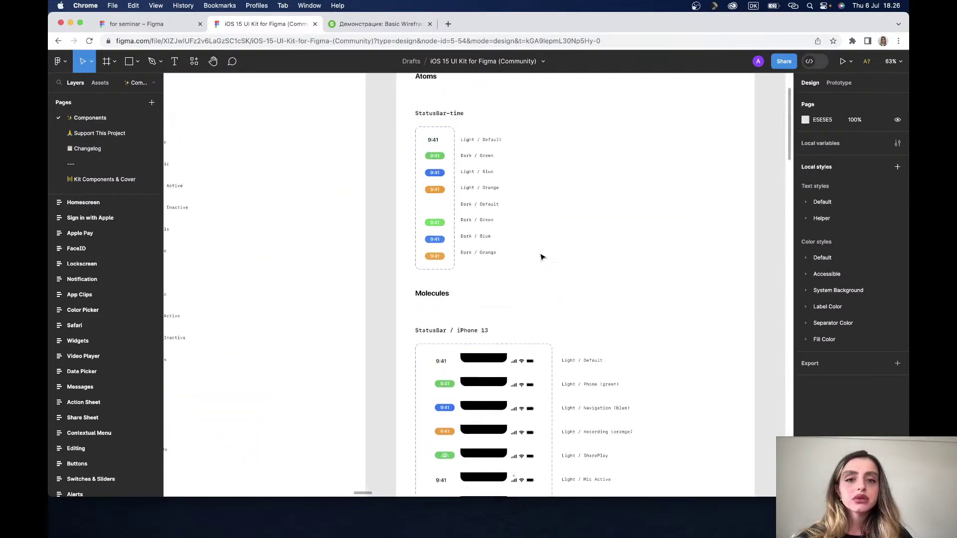
{"action": "scroll", "coordinate": [542, 256], "scroll_direction": "up", "scroll_amount": 1}
{"action": "scroll", "coordinate": [542, 256], "scroll_direction": "down", "scroll_amount": 5}
{"action": "scroll", "coordinate": [542, 257], "scroll_direction": "down", "scroll_amount": 4}
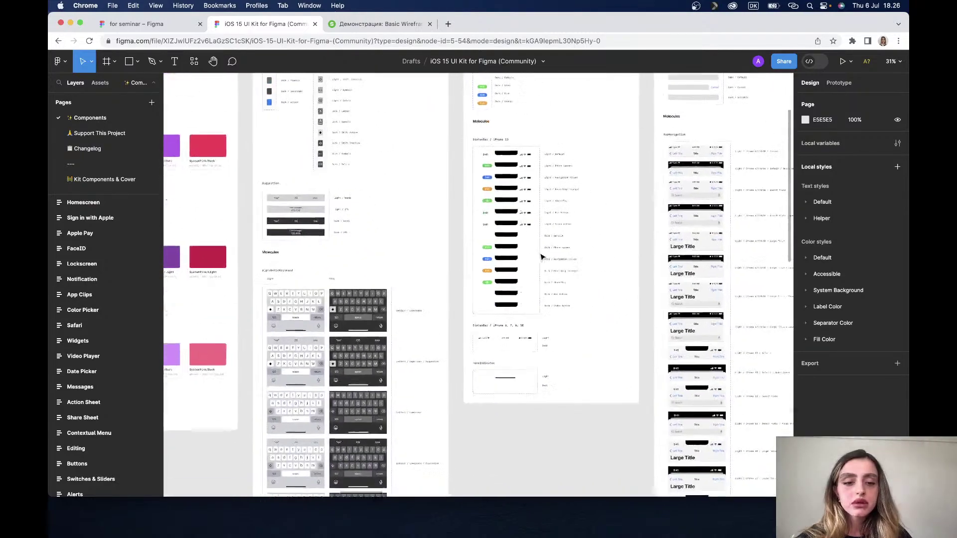
{"action": "scroll", "coordinate": [542, 257], "scroll_direction": "down", "scroll_amount": 1}
{"action": "scroll", "coordinate": [518, 323], "scroll_direction": "up", "scroll_amount": 3}
{"action": "scroll", "coordinate": [518, 324], "scroll_direction": "up", "scroll_amount": 3}
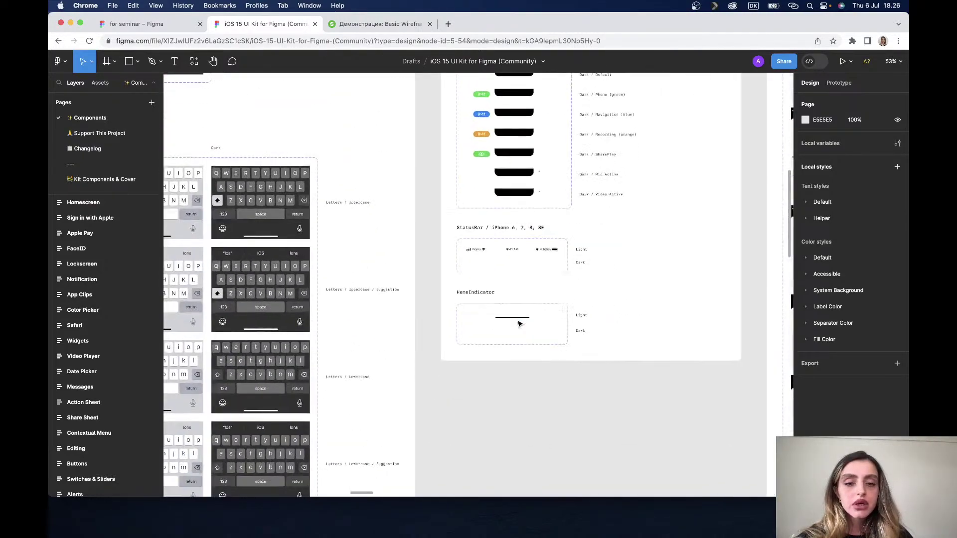
{"action": "scroll", "coordinate": [518, 324], "scroll_direction": "up", "scroll_amount": 3}
{"action": "scroll", "coordinate": [560, 291], "scroll_direction": "down", "scroll_amount": 3}
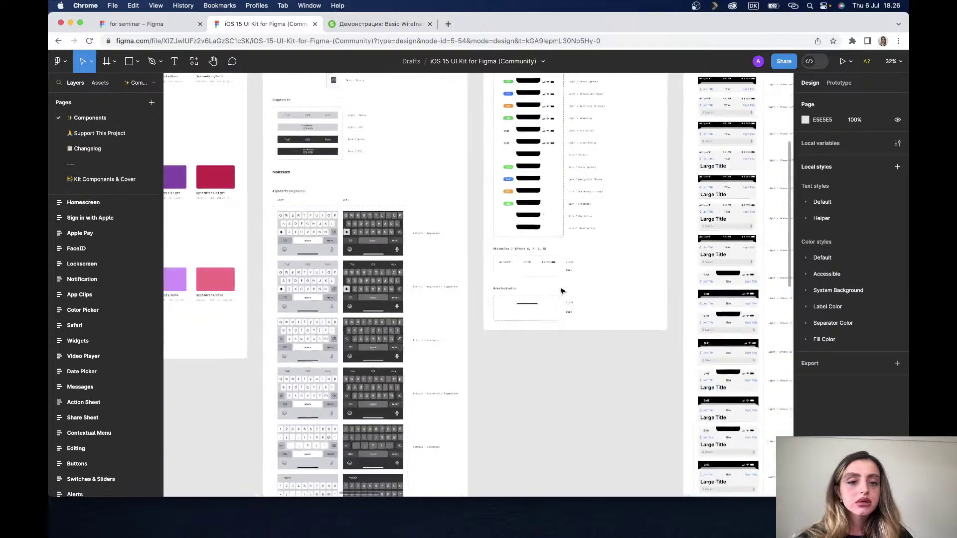
{"action": "scroll", "coordinate": [560, 291], "scroll_direction": "down", "scroll_amount": 3}
{"action": "scroll", "coordinate": [560, 291], "scroll_direction": "up", "scroll_amount": 2}
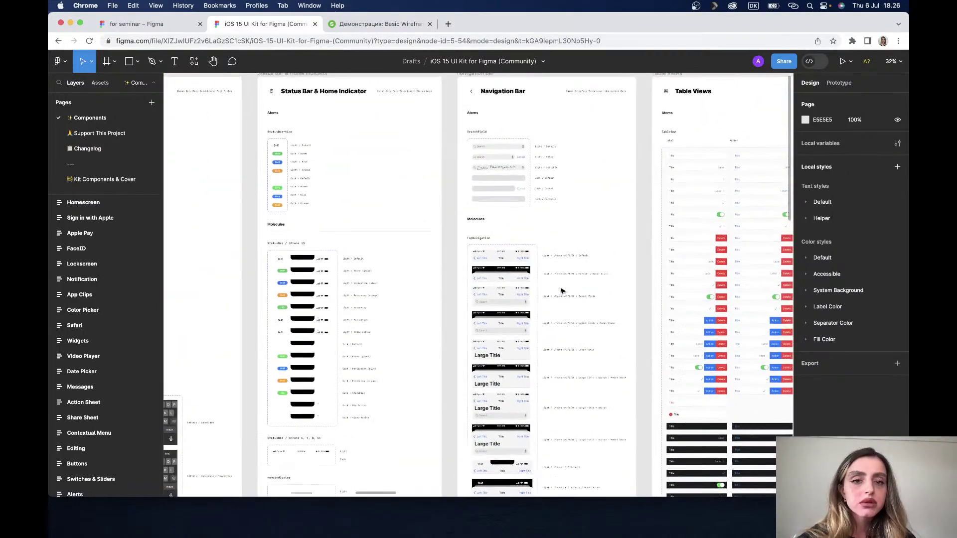
{"action": "scroll", "coordinate": [560, 290], "scroll_direction": "down", "scroll_amount": 5}
{"action": "scroll", "coordinate": [560, 291], "scroll_direction": "down", "scroll_amount": 3}
{"action": "scroll", "coordinate": [561, 291], "scroll_direction": "down", "scroll_amount": 4}
Step: Pan across the kit to the Large Title navigation bar variants and switch list rows
{"action": "scroll", "coordinate": [561, 291], "scroll_direction": "right", "scroll_amount": 2}
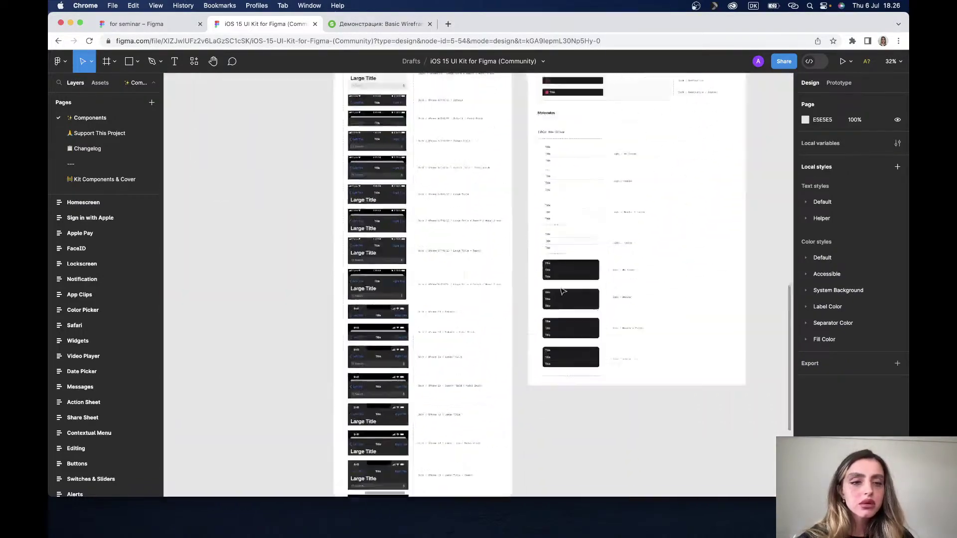
{"action": "scroll", "coordinate": [561, 291], "scroll_direction": "up", "scroll_amount": 8}
{"action": "scroll", "coordinate": [561, 291], "scroll_direction": "right", "scroll_amount": 5}
{"action": "scroll", "coordinate": [560, 291], "scroll_direction": "up", "scroll_amount": 2}
{"action": "scroll", "coordinate": [560, 291], "scroll_direction": "up", "scroll_amount": 10}
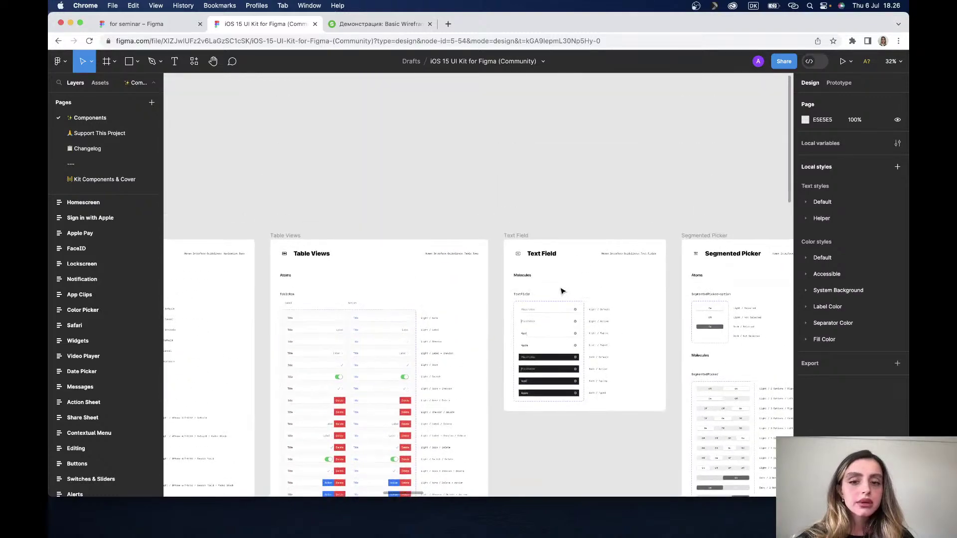
{"action": "scroll", "coordinate": [560, 291], "scroll_direction": "right", "scroll_amount": 10}
{"action": "scroll", "coordinate": [560, 291], "scroll_direction": "down", "scroll_amount": 1}
{"action": "scroll", "coordinate": [561, 291], "scroll_direction": "down", "scroll_amount": 3}
{"action": "scroll", "coordinate": [561, 291], "scroll_direction": "right", "scroll_amount": 2}
{"action": "scroll", "coordinate": [560, 291], "scroll_direction": "right", "scroll_amount": 3}
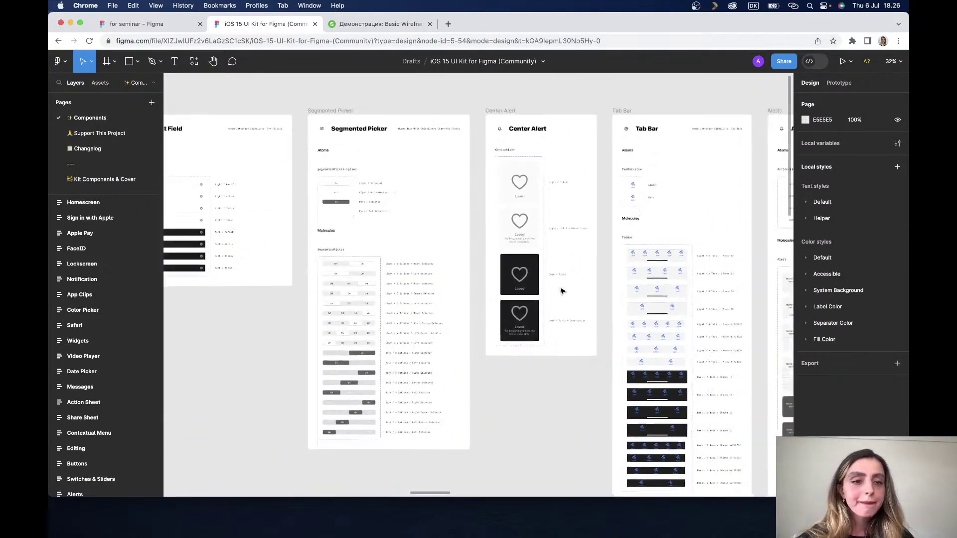
{"action": "scroll", "coordinate": [561, 291], "scroll_direction": "right", "scroll_amount": 3}
{"action": "scroll", "coordinate": [560, 291], "scroll_direction": "right", "scroll_amount": 7}
{"action": "scroll", "coordinate": [560, 291], "scroll_direction": "down", "scroll_amount": 2}
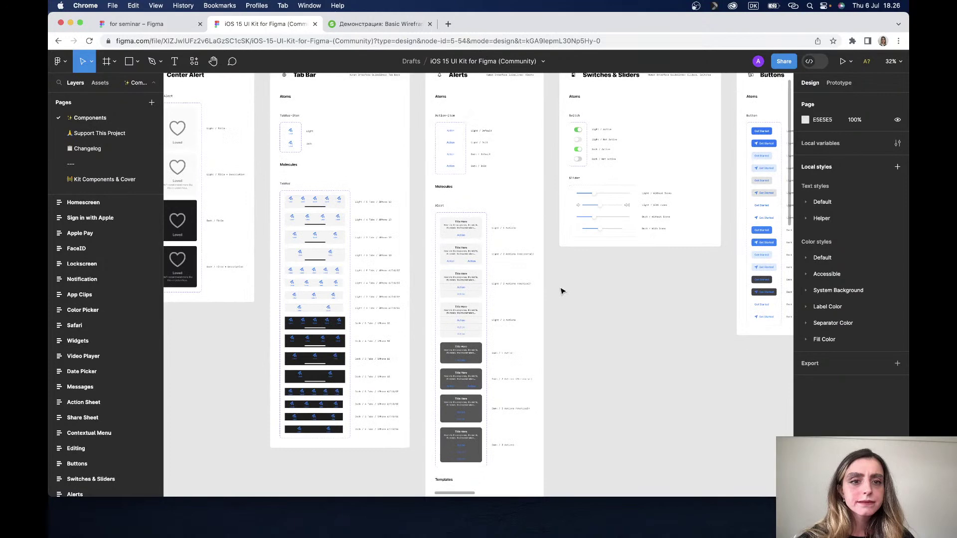
{"action": "scroll", "coordinate": [560, 291], "scroll_direction": "right", "scroll_amount": 1}
{"action": "scroll", "coordinate": [560, 291], "scroll_direction": "right", "scroll_amount": 12}
{"action": "scroll", "coordinate": [560, 291], "scroll_direction": "up", "scroll_amount": 2}
{"action": "scroll", "coordinate": [561, 291], "scroll_direction": "right", "scroll_amount": 1}
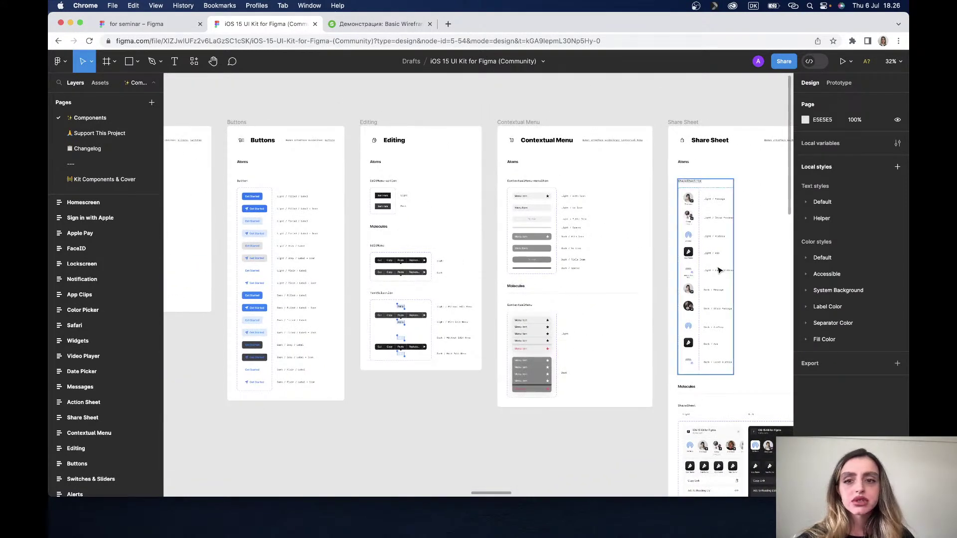
{"action": "scroll", "coordinate": [642, 273], "scroll_direction": "right", "scroll_amount": 1}
{"action": "scroll", "coordinate": [641, 273], "scroll_direction": "right", "scroll_amount": 1}
{"action": "scroll", "coordinate": [641, 273], "scroll_direction": "right", "scroll_amount": 2}
{"action": "scroll", "coordinate": [642, 273], "scroll_direction": "right", "scroll_amount": 2}
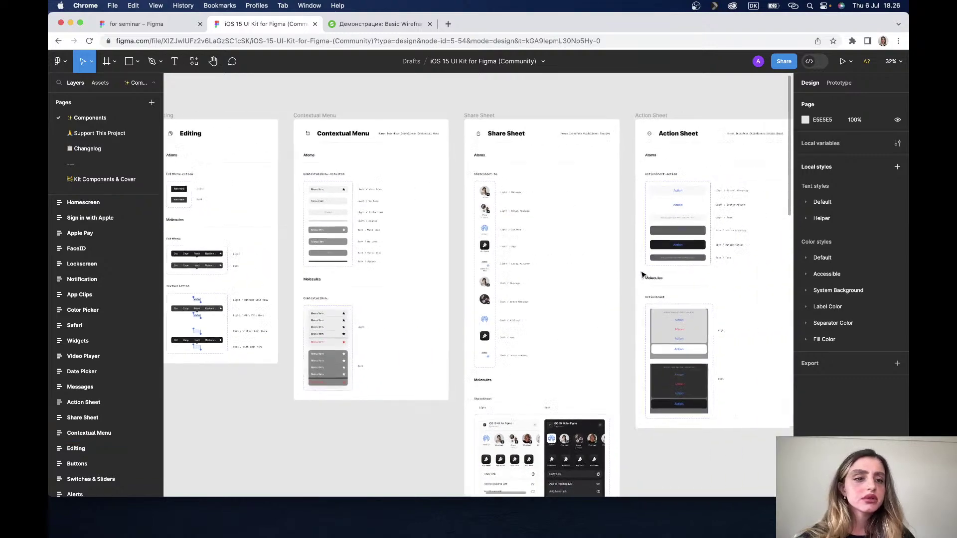
{"action": "scroll", "coordinate": [642, 274], "scroll_direction": "right", "scroll_amount": 3}
{"action": "scroll", "coordinate": [641, 274], "scroll_direction": "right", "scroll_amount": 7}
{"action": "scroll", "coordinate": [642, 275], "scroll_direction": "right", "scroll_amount": 5}
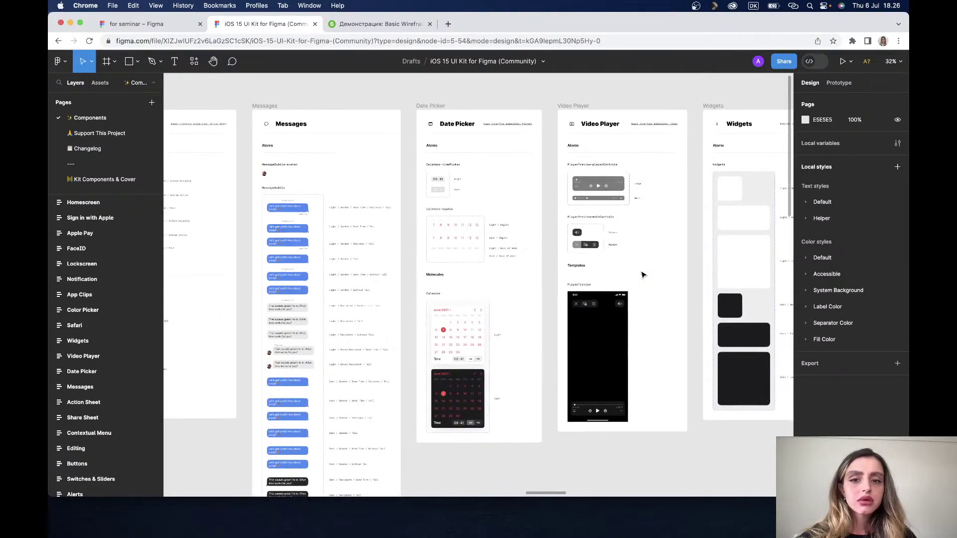
{"action": "scroll", "coordinate": [642, 274], "scroll_direction": "right", "scroll_amount": 3}
{"action": "scroll", "coordinate": [642, 274], "scroll_direction": "right", "scroll_amount": 6}
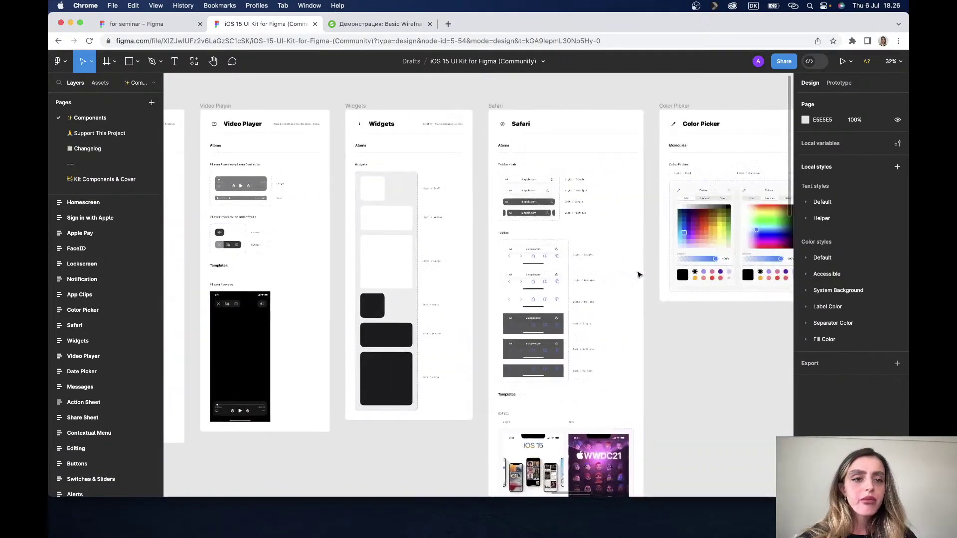
{"action": "scroll", "coordinate": [640, 274], "scroll_direction": "right", "scroll_amount": 2}
{"action": "scroll", "coordinate": [547, 291], "scroll_direction": "right", "scroll_amount": 2}
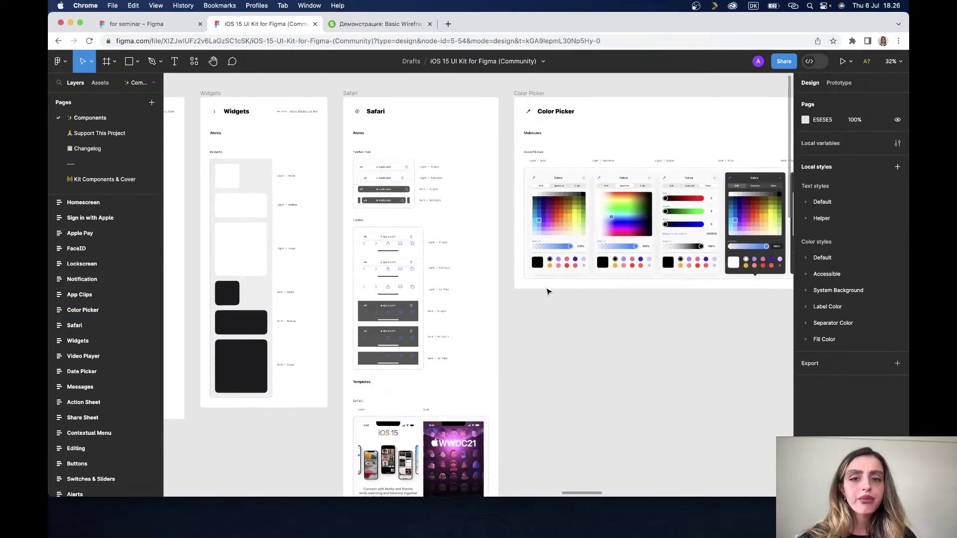
{"action": "scroll", "coordinate": [547, 291], "scroll_direction": "right", "scroll_amount": 4}
{"action": "scroll", "coordinate": [547, 292], "scroll_direction": "right", "scroll_amount": 8}
{"action": "scroll", "coordinate": [547, 291], "scroll_direction": "down", "scroll_amount": 3}
{"action": "scroll", "coordinate": [547, 291], "scroll_direction": "down", "scroll_amount": 3}
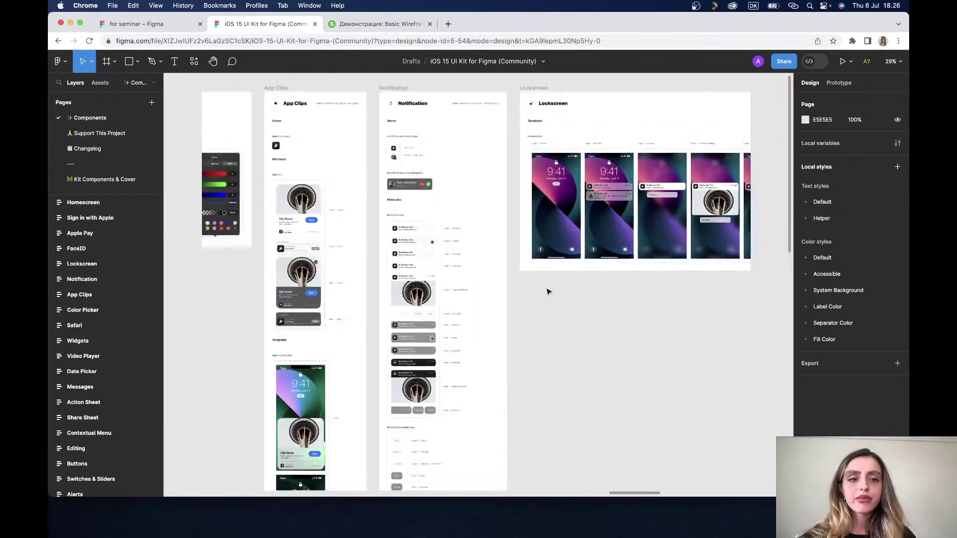
{"action": "scroll", "coordinate": [547, 292], "scroll_direction": "down", "scroll_amount": 3}
{"action": "scroll", "coordinate": [547, 290], "scroll_direction": "right", "scroll_amount": 2}
{"action": "scroll", "coordinate": [544, 289], "scroll_direction": "right", "scroll_amount": 3}
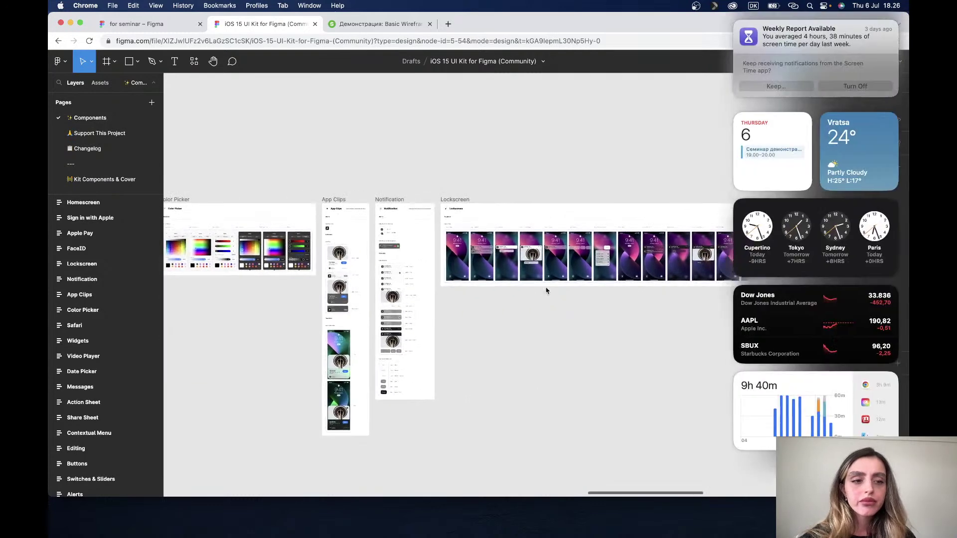
{"action": "scroll", "coordinate": [630, 326], "scroll_direction": "right", "scroll_amount": 5}
{"action": "scroll", "coordinate": [630, 325], "scroll_direction": "right", "scroll_amount": 3}
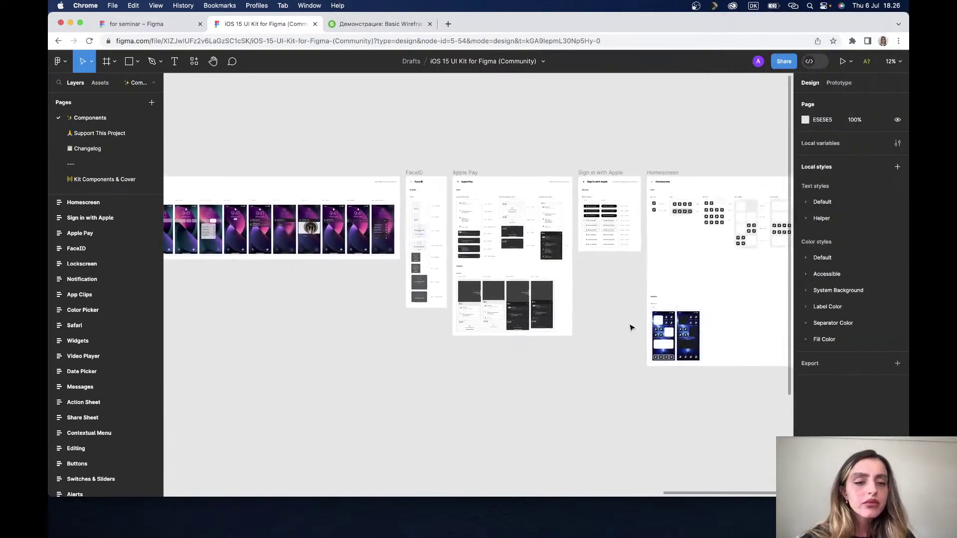
{"action": "scroll", "coordinate": [631, 325], "scroll_direction": "right", "scroll_amount": 1}
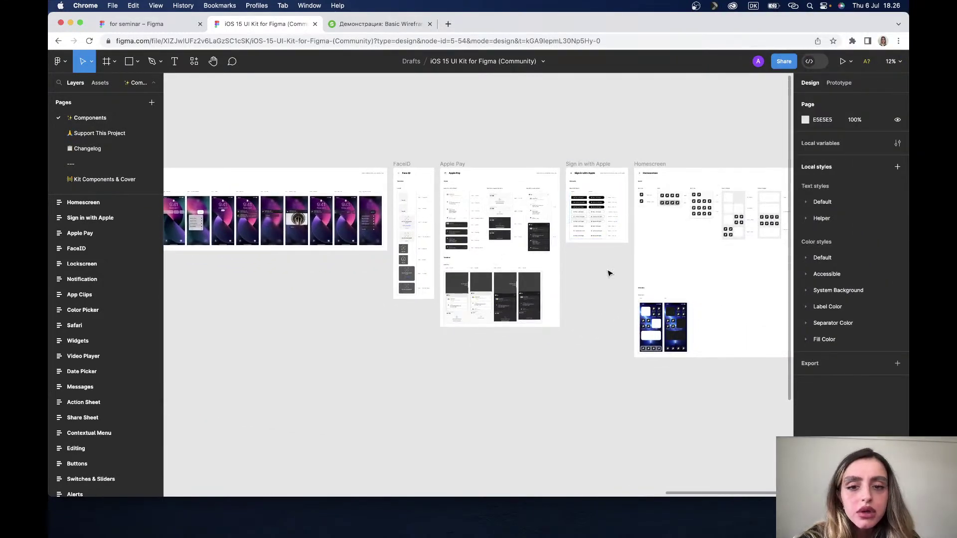
{"action": "scroll", "coordinate": [609, 272], "scroll_direction": "right", "scroll_amount": 6}
{"action": "scroll", "coordinate": [608, 273], "scroll_direction": "left", "scroll_amount": 2}
{"action": "scroll", "coordinate": [608, 273], "scroll_direction": "left", "scroll_amount": 5}
{"action": "scroll", "coordinate": [608, 273], "scroll_direction": "left", "scroll_amount": 5}
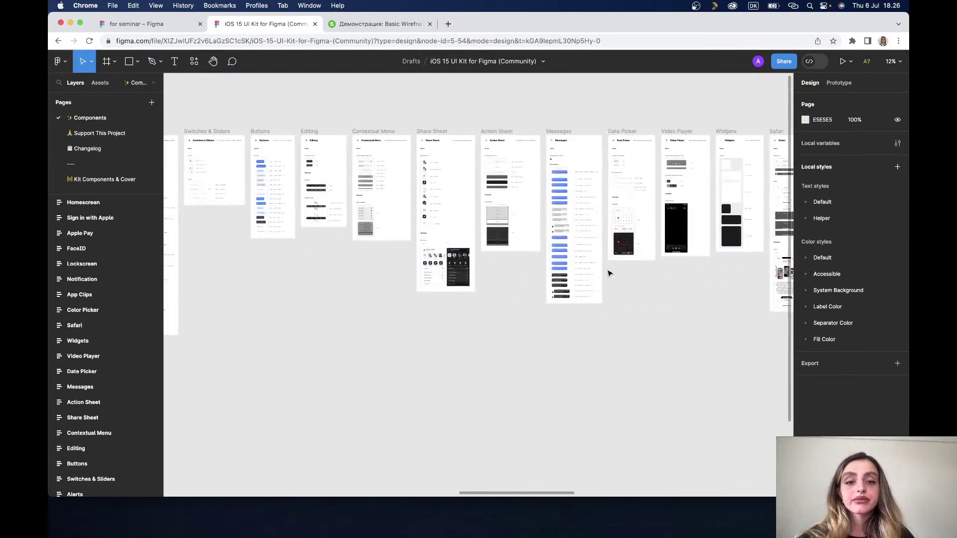
{"action": "scroll", "coordinate": [608, 273], "scroll_direction": "left", "scroll_amount": 5}
{"action": "scroll", "coordinate": [423, 246], "scroll_direction": "left", "scroll_amount": 3}
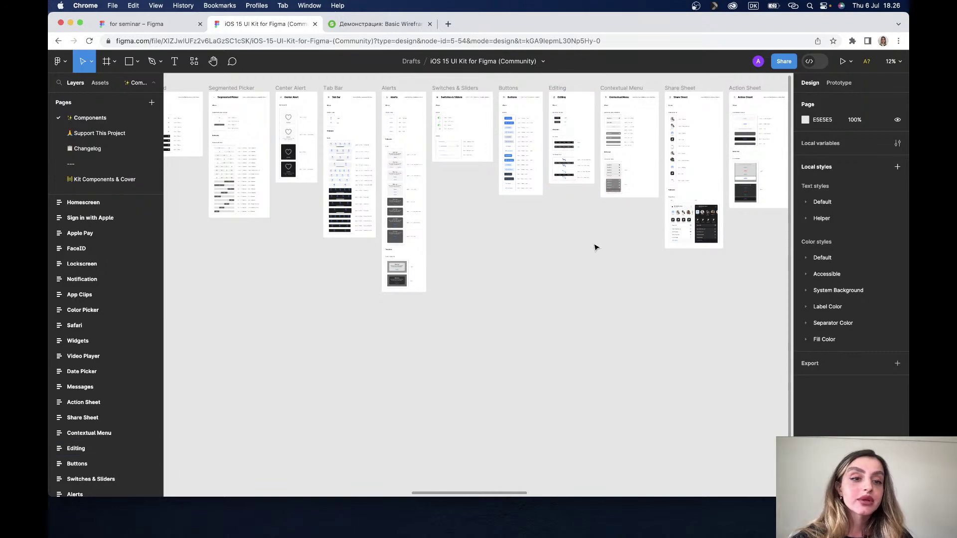
{"action": "scroll", "coordinate": [596, 247], "scroll_direction": "up", "scroll_amount": 3}
{"action": "scroll", "coordinate": [595, 248], "scroll_direction": "up", "scroll_amount": 2}
{"action": "scroll", "coordinate": [595, 247], "scroll_direction": "up", "scroll_amount": 5}
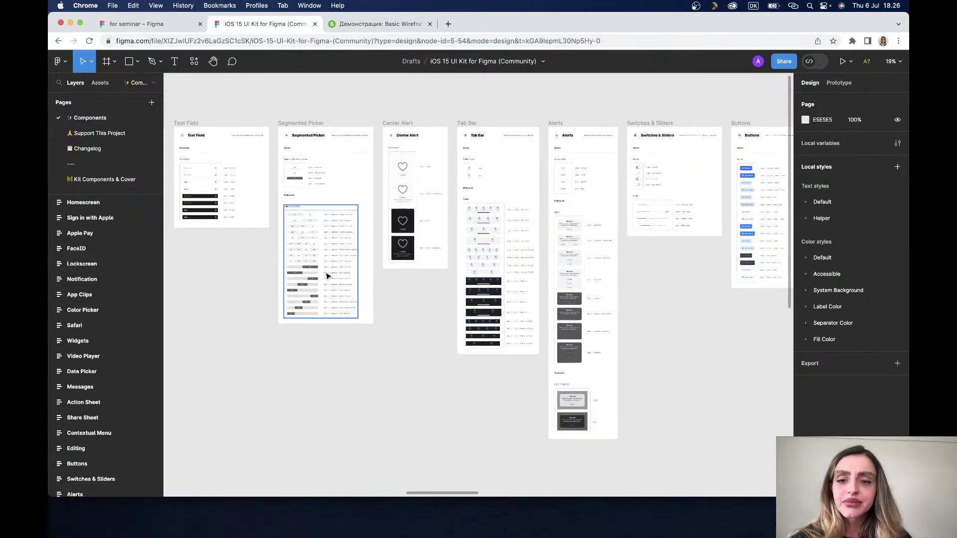
{"action": "scroll", "coordinate": [324, 272], "scroll_direction": "up", "scroll_amount": 3}
{"action": "scroll", "coordinate": [327, 276], "scroll_direction": "up", "scroll_amount": 2}
{"action": "scroll", "coordinate": [327, 275], "scroll_direction": "down", "scroll_amount": 5}
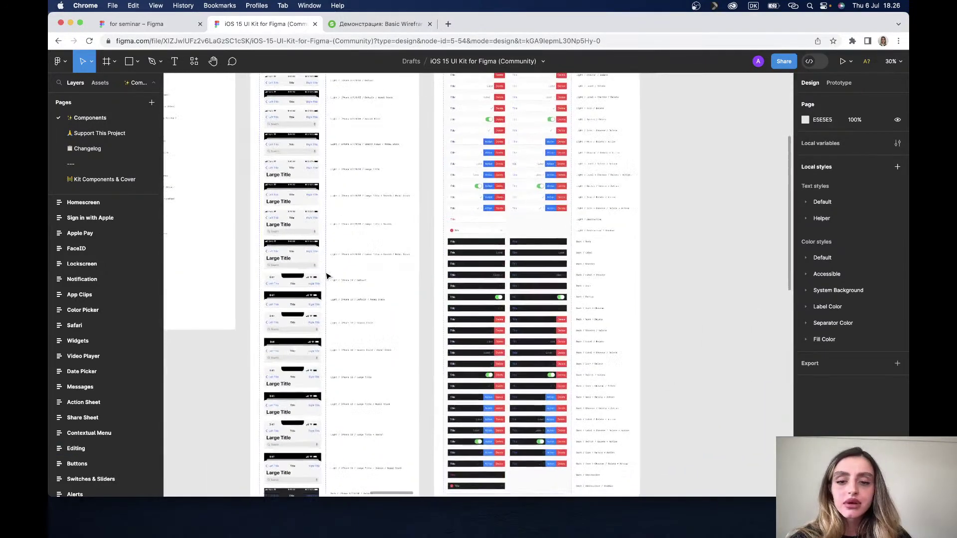
{"action": "scroll", "coordinate": [326, 275], "scroll_direction": "left", "scroll_amount": 8}
{"action": "scroll", "coordinate": [327, 275], "scroll_direction": "down", "scroll_amount": 2}
{"action": "scroll", "coordinate": [326, 276], "scroll_direction": "left", "scroll_amount": 2}
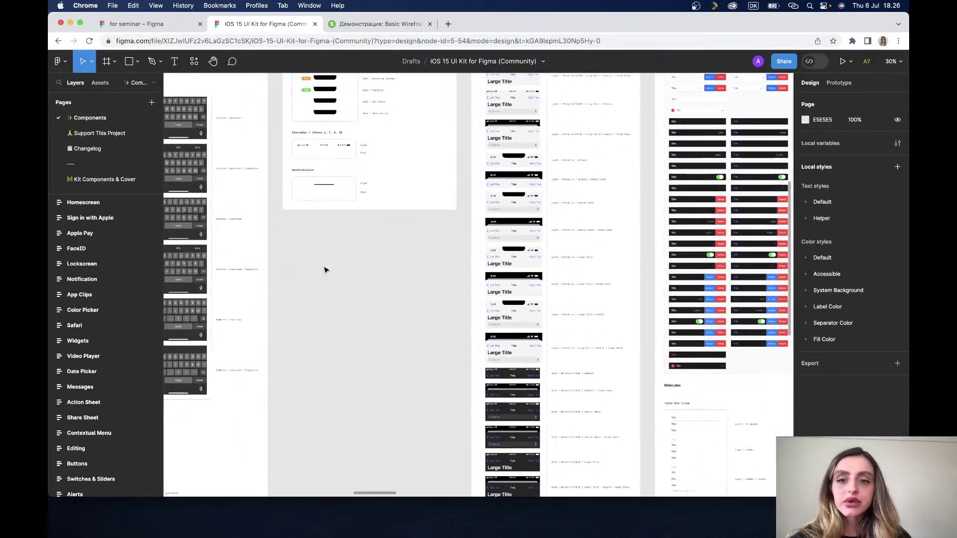
Step: Inspect the iOS 15 UI Kit's HomeIndicator component down to its Dark Mode=False variant
{"action": "left_click", "coordinate": [328, 195]}
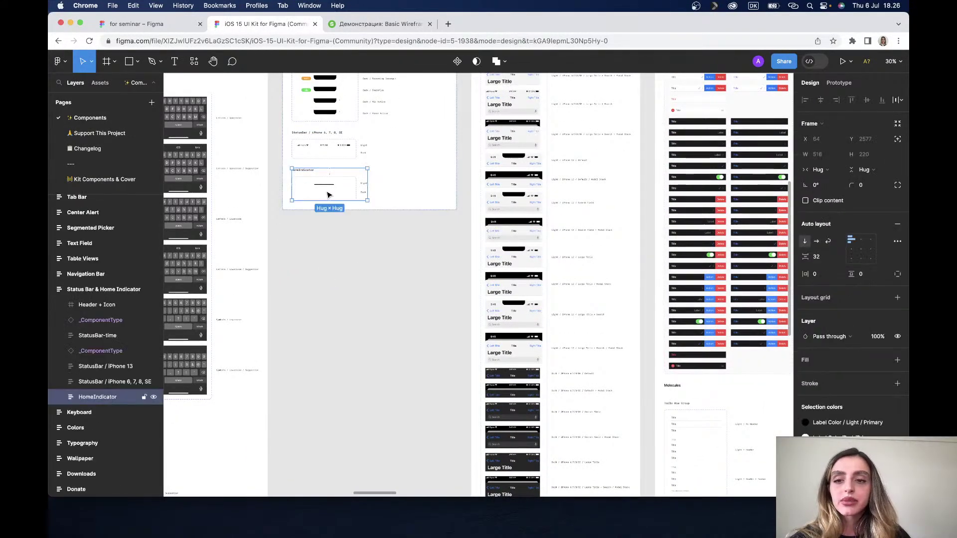
{"action": "left_click", "coordinate": [132, 23]}
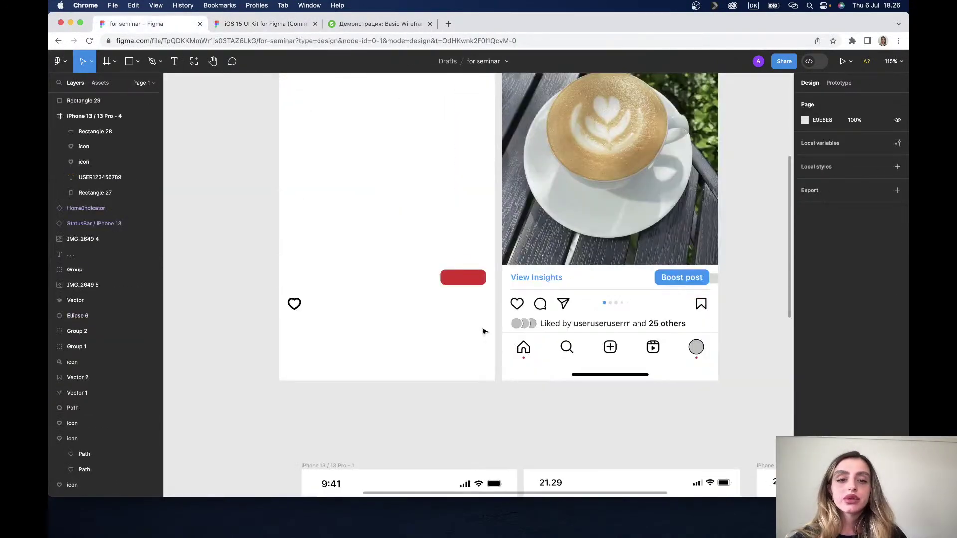
{"action": "left_click", "coordinate": [265, 24]}
{"action": "scroll", "coordinate": [322, 183], "scroll_direction": "up", "scroll_amount": 1}
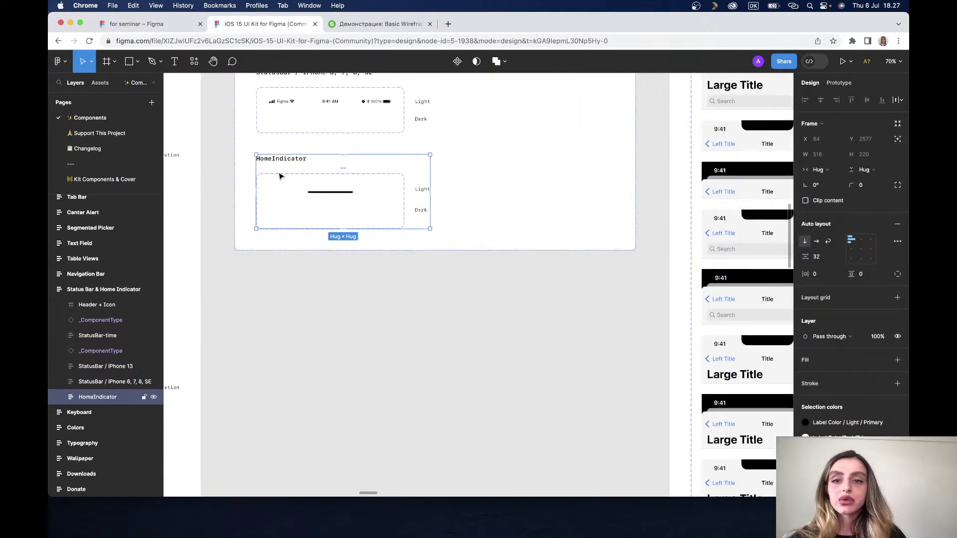
{"action": "double_click", "coordinate": [333, 193]}
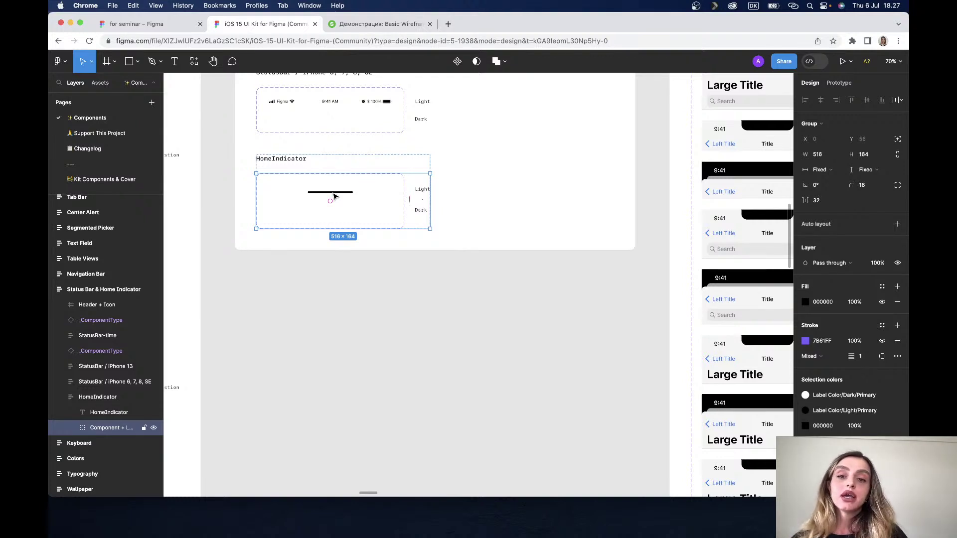
{"action": "double_click", "coordinate": [334, 196]}
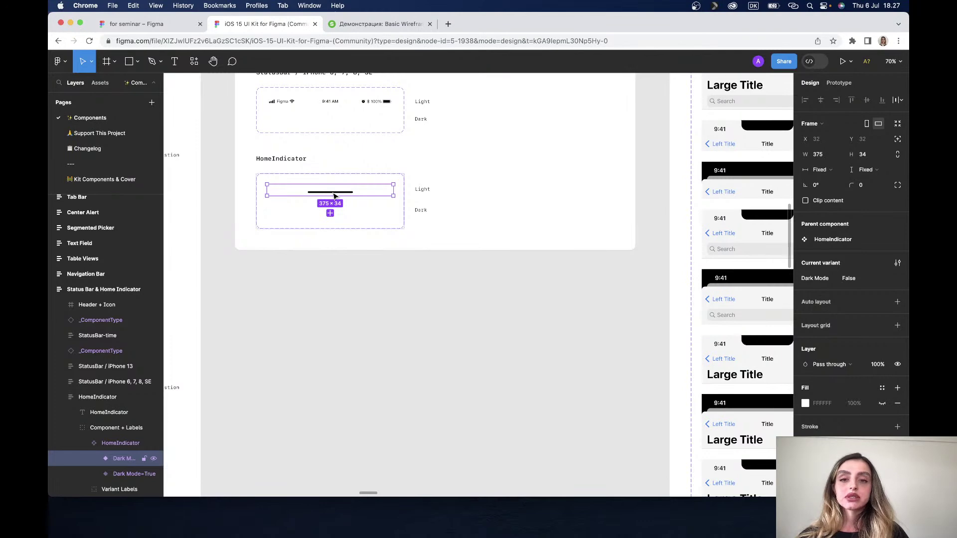
Step: Zoom out on the Instagram mockup and select its StatusBar / iPhone 13 layer
{"action": "left_click", "coordinate": [137, 23]}
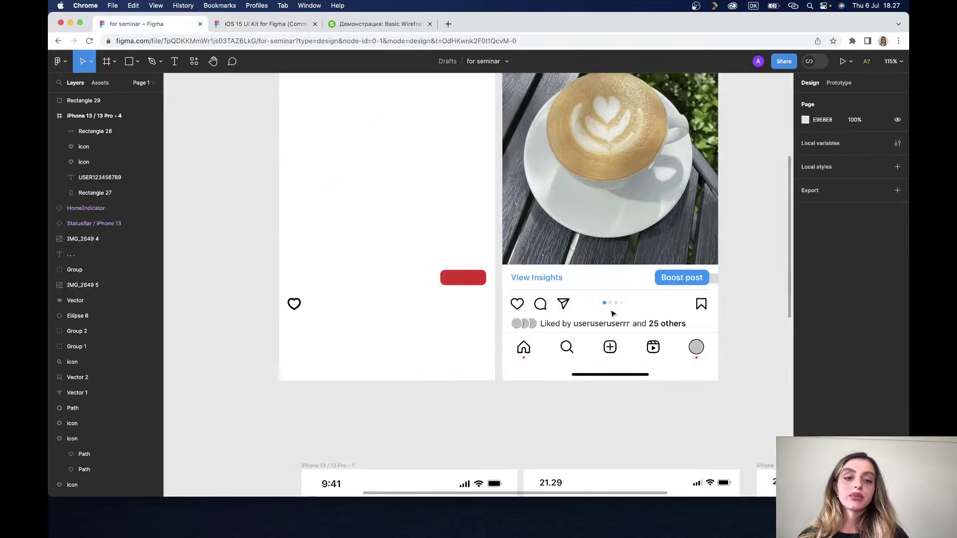
{"action": "key", "text": "shift+1"}
{"action": "scroll", "coordinate": [697, 373], "scroll_direction": "up", "scroll_amount": 5}
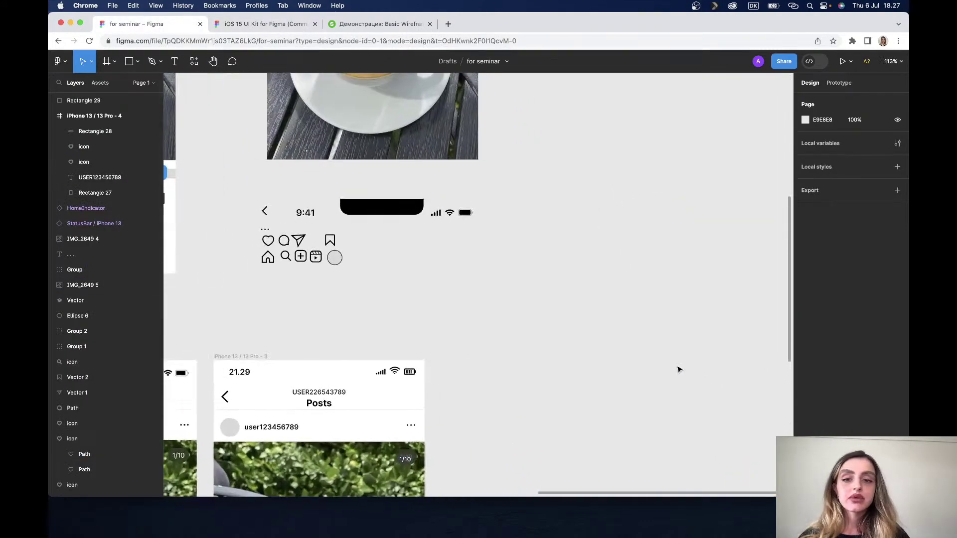
{"action": "left_click", "coordinate": [355, 211]}
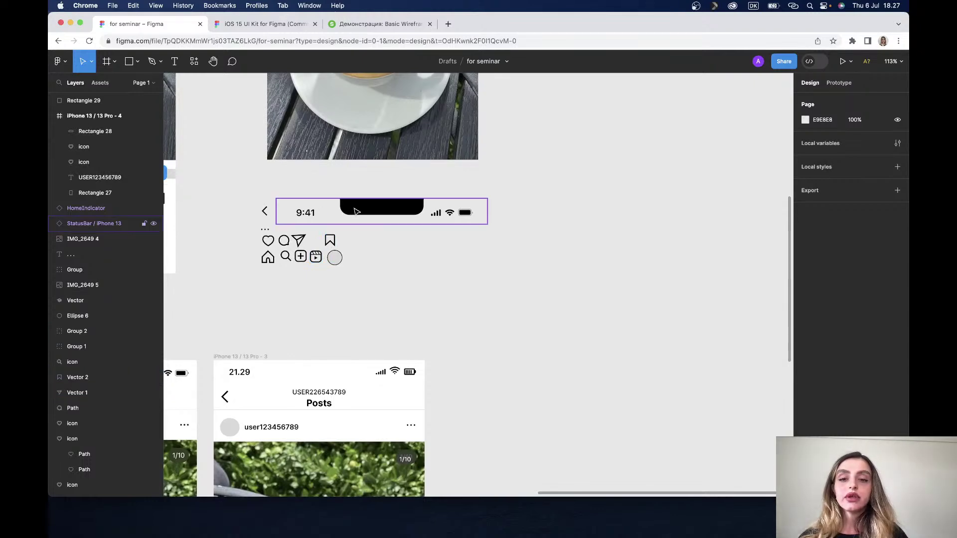
Step: Browse the iOS 15 UI Kit canvas, then return to the 'for seminar' design
{"action": "left_click", "coordinate": [279, 25]}
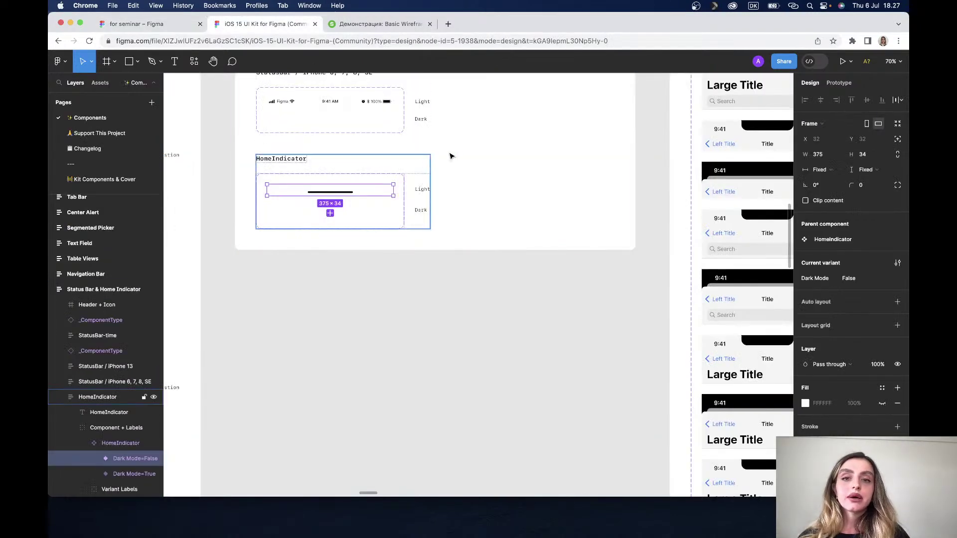
{"action": "scroll", "coordinate": [450, 156], "scroll_direction": "up", "scroll_amount": 2}
{"action": "scroll", "coordinate": [450, 156], "scroll_direction": "right", "scroll_amount": 5}
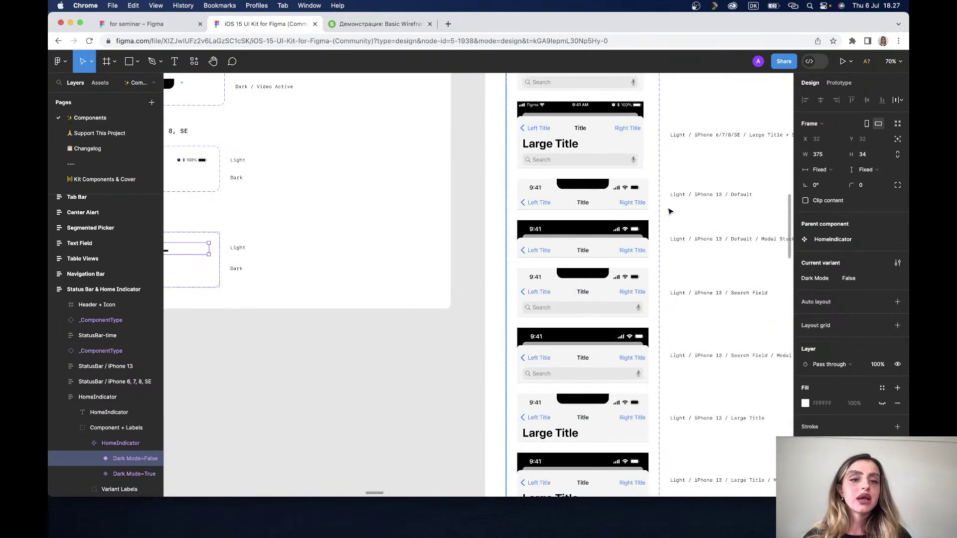
{"action": "scroll", "coordinate": [616, 198], "scroll_direction": "up", "scroll_amount": 2}
{"action": "scroll", "coordinate": [616, 197], "scroll_direction": "up", "scroll_amount": 2}
{"action": "scroll", "coordinate": [616, 197], "scroll_direction": "up", "scroll_amount": 2}
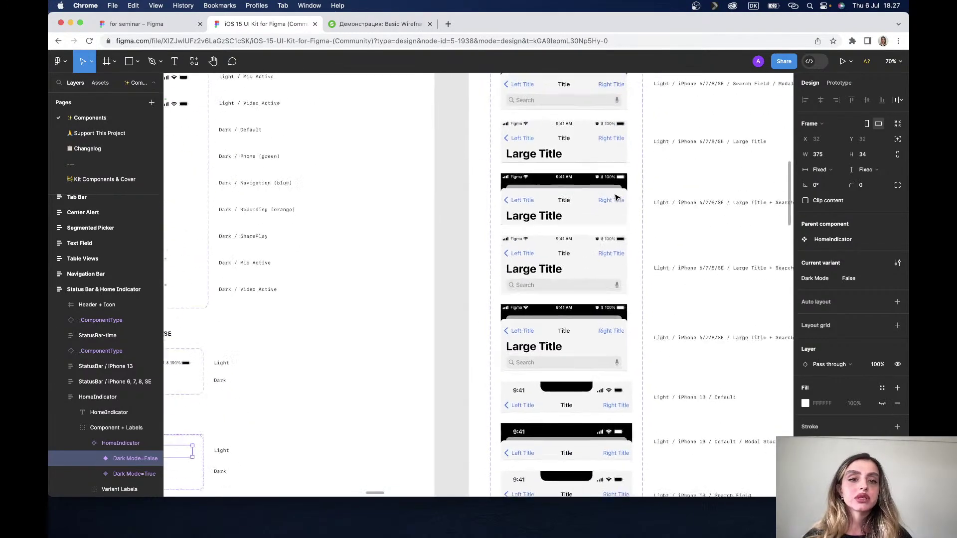
{"action": "scroll", "coordinate": [616, 198], "scroll_direction": "up", "scroll_amount": 3}
{"action": "scroll", "coordinate": [616, 198], "scroll_direction": "up", "scroll_amount": 3}
{"action": "scroll", "coordinate": [617, 198], "scroll_direction": "up", "scroll_amount": 3}
{"action": "scroll", "coordinate": [616, 198], "scroll_direction": "up", "scroll_amount": 3}
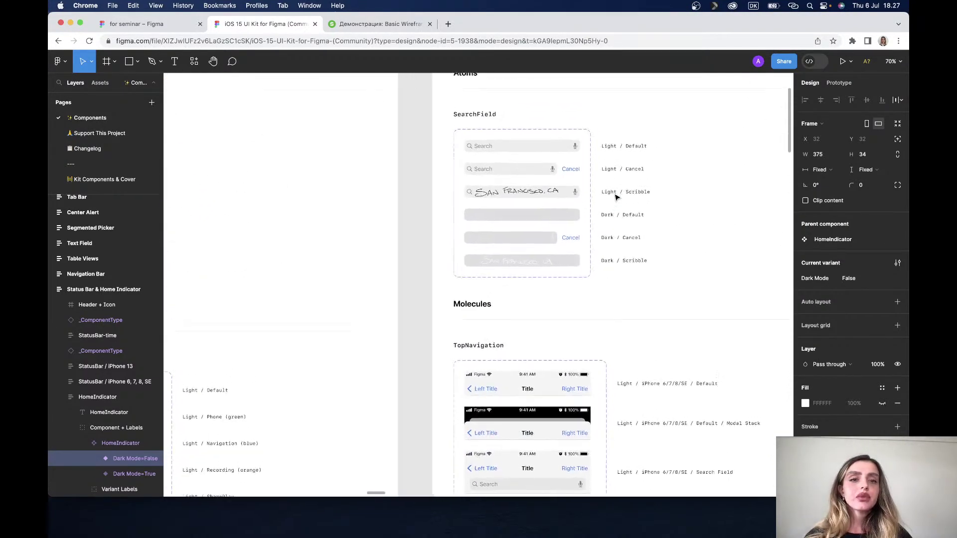
{"action": "scroll", "coordinate": [617, 197], "scroll_direction": "down", "scroll_amount": 5}
{"action": "left_click", "coordinate": [144, 29]}
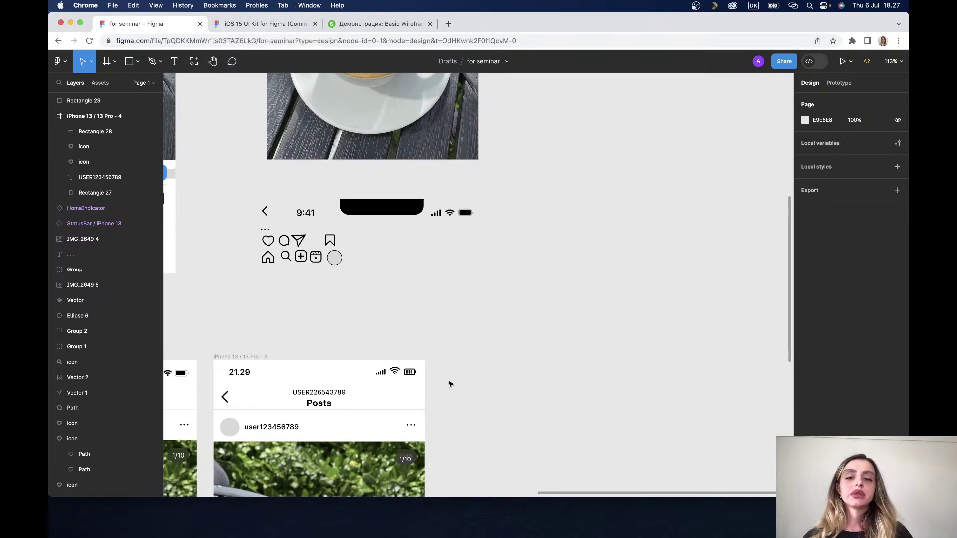
Step: Close the iOS 15 UI Kit, launch Adobe XD and open 'Soft Uni Creative seminar'
{"action": "left_click", "coordinate": [315, 24]}
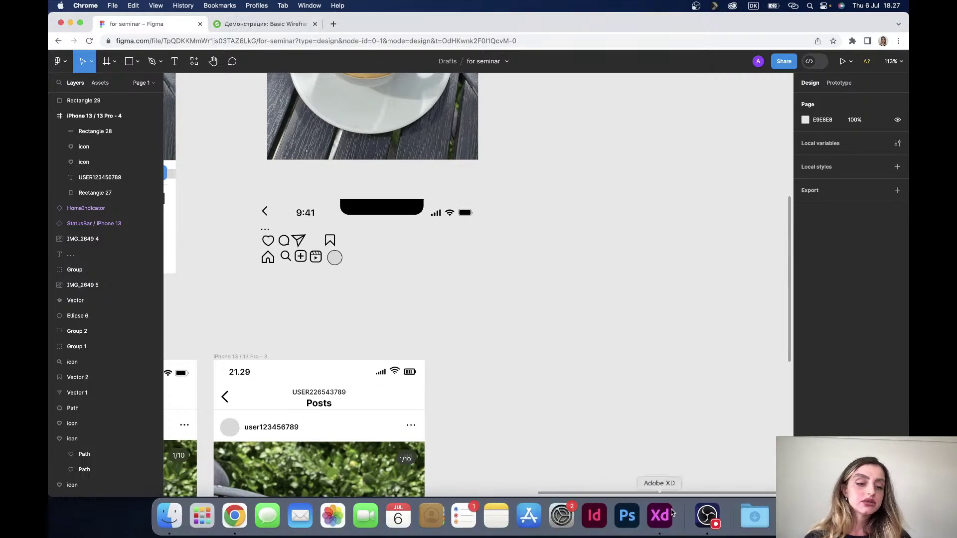
{"action": "left_click", "coordinate": [659, 516]}
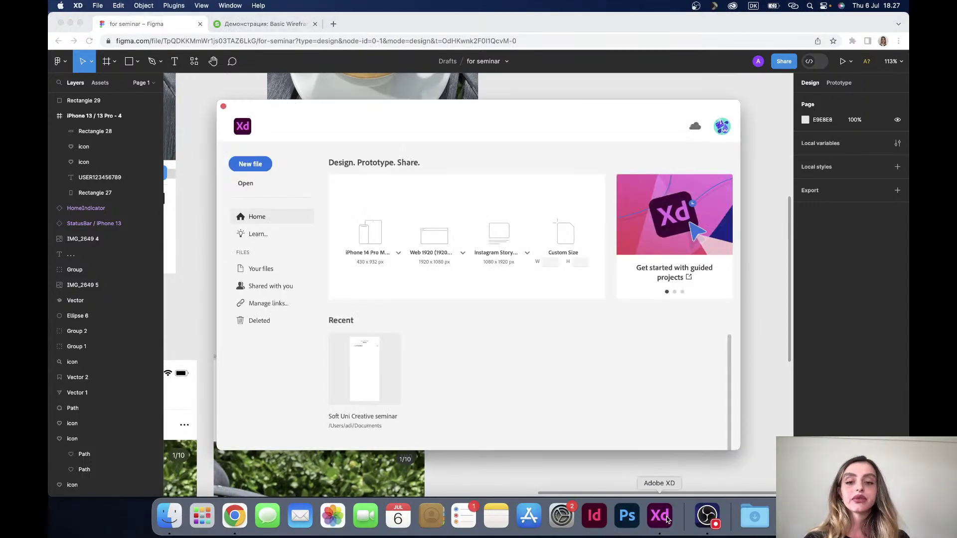
{"action": "left_click", "coordinate": [377, 369]}
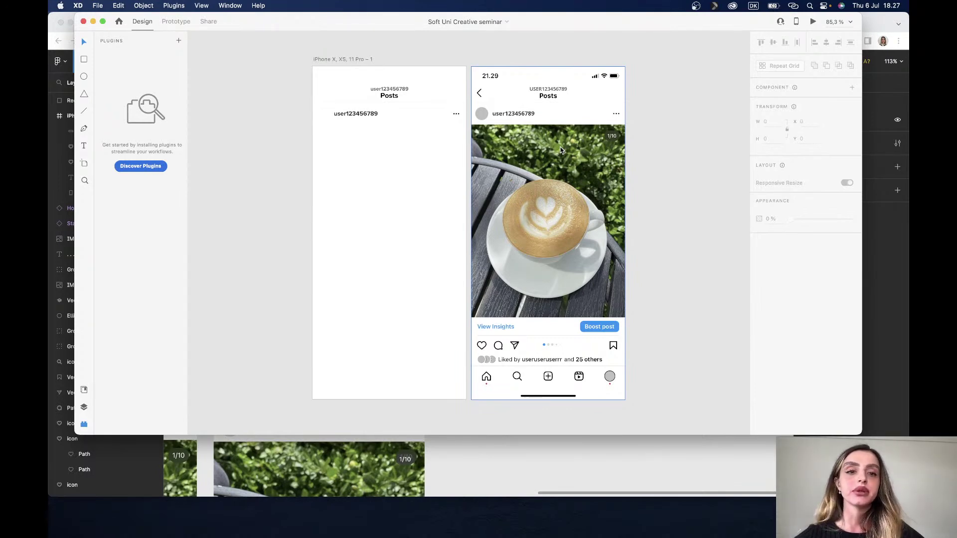
Step: Reposition the Adobe XD window and show the phone and tablet artboard size presets
{"action": "scroll", "coordinate": [502, 119], "scroll_direction": "up", "scroll_amount": 1}
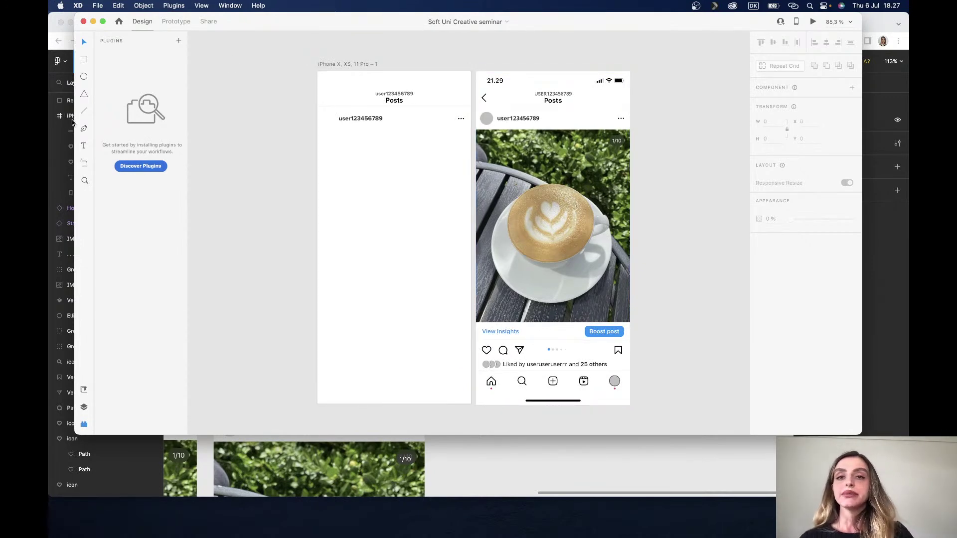
{"action": "left_click_drag", "start_coordinate": [327, 18], "coordinate": [404, 37]}
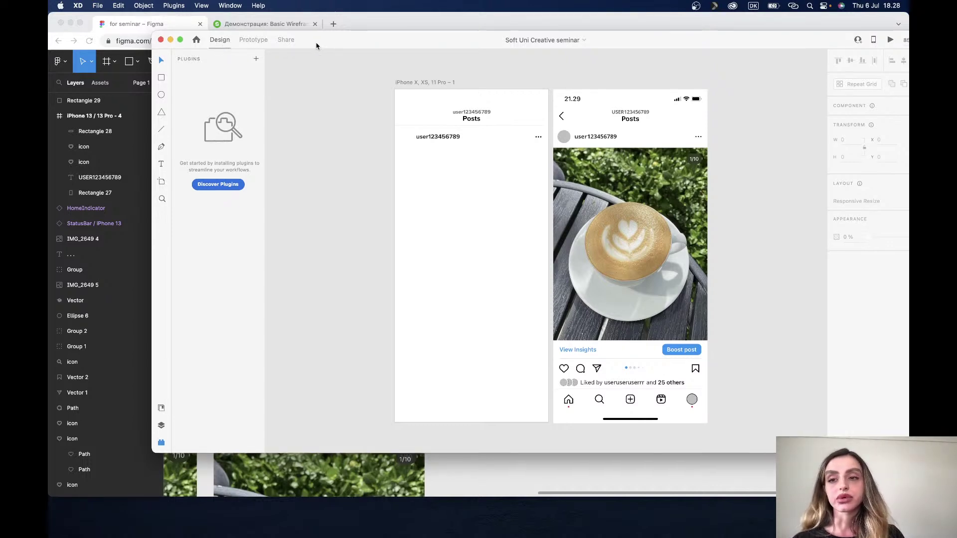
{"action": "left_click_drag", "start_coordinate": [316, 46], "coordinate": [371, 46]}
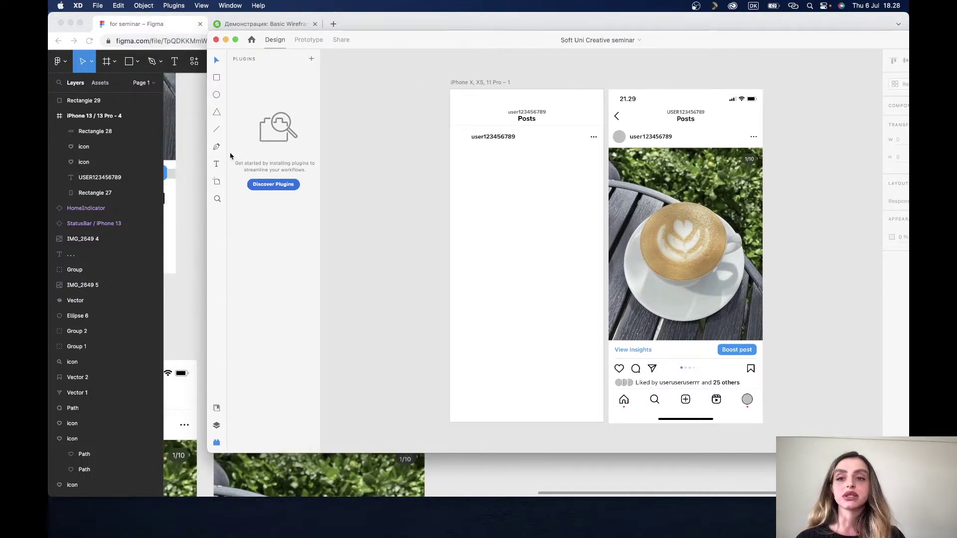
{"action": "left_click_drag", "start_coordinate": [377, 46], "coordinate": [319, 43]}
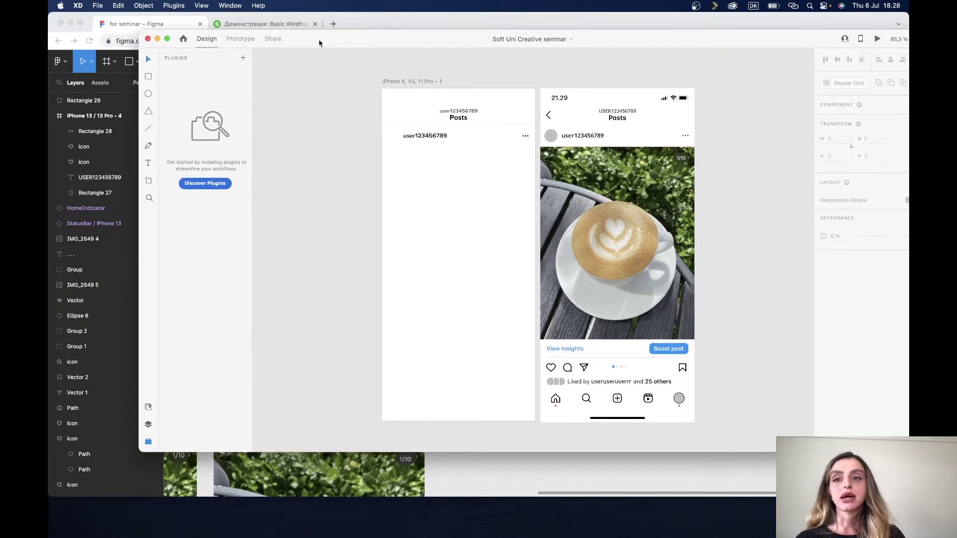
{"action": "left_click_drag", "start_coordinate": [623, 37], "coordinate": [608, 31]}
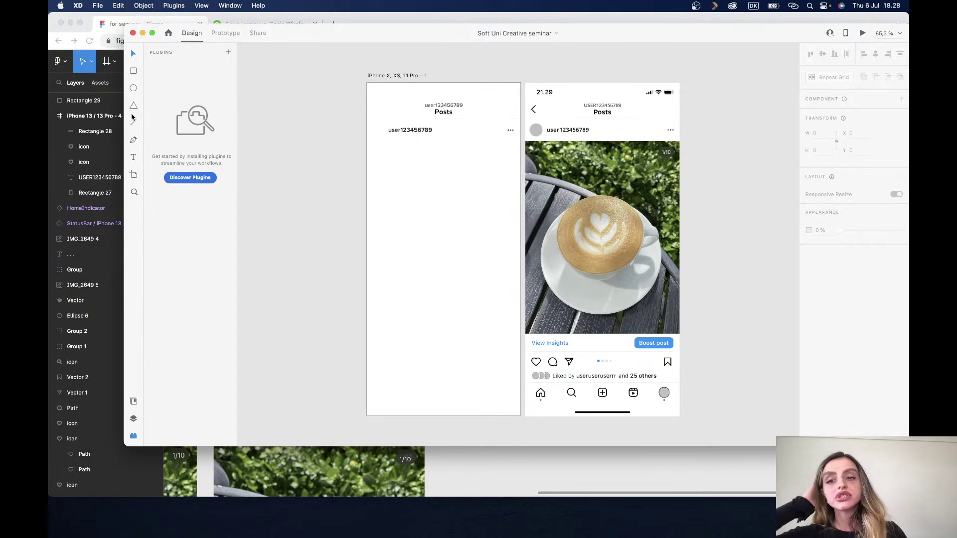
{"action": "left_click", "coordinate": [133, 177]}
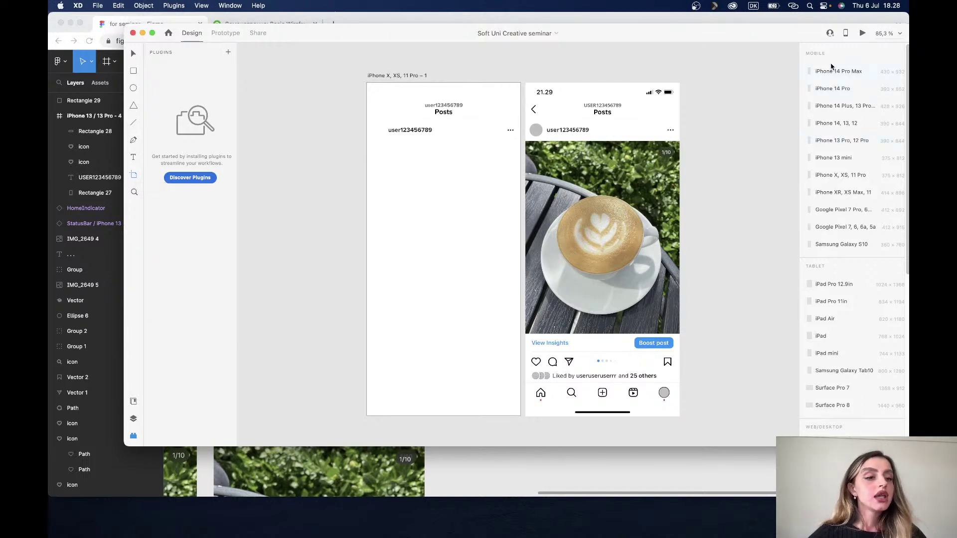
Step: Draw two new blank artboards with the Artboard tool
{"action": "scroll", "coordinate": [847, 261], "scroll_direction": "down", "scroll_amount": 2}
{"action": "scroll", "coordinate": [846, 260], "scroll_direction": "up", "scroll_amount": 2}
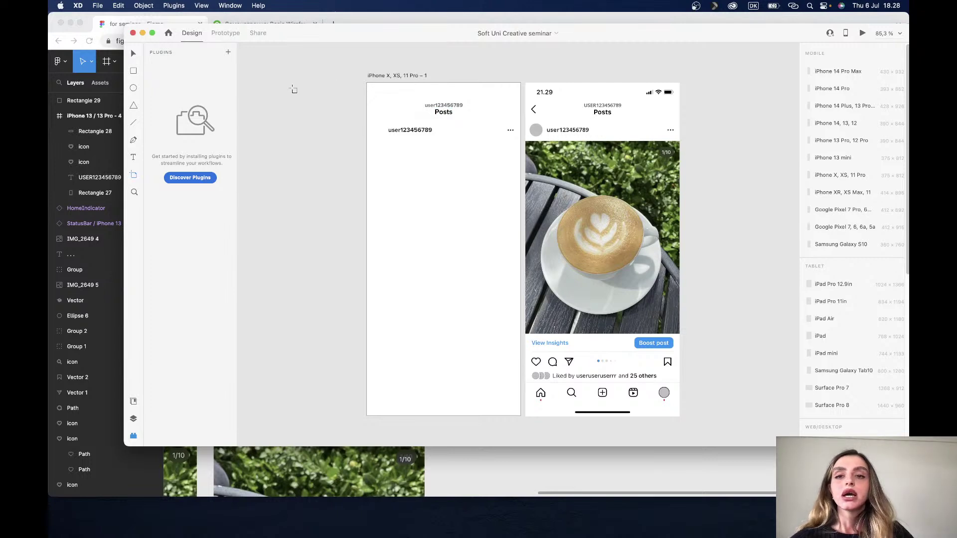
{"action": "left_click_drag", "start_coordinate": [267, 80], "coordinate": [351, 271]}
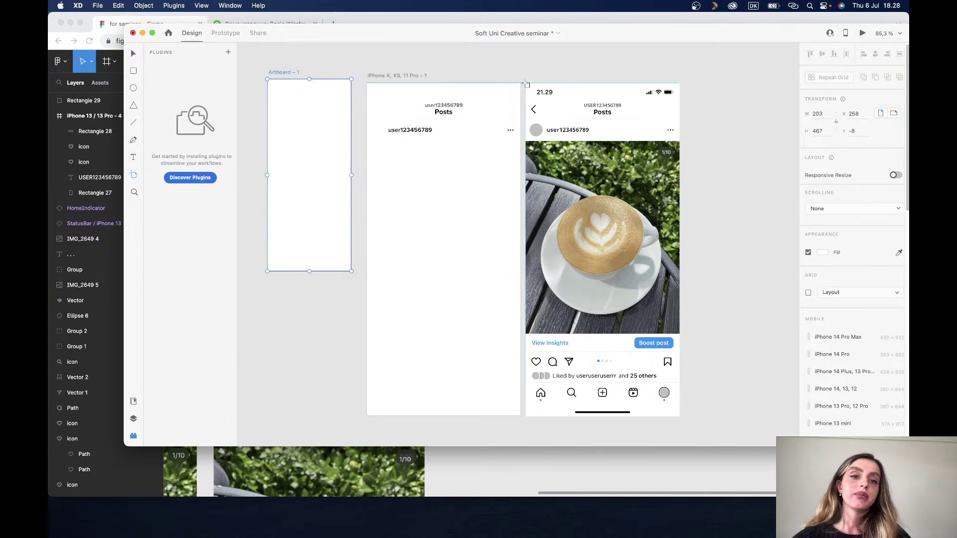
{"action": "left_click_drag", "start_coordinate": [527, 86], "coordinate": [679, 417]}
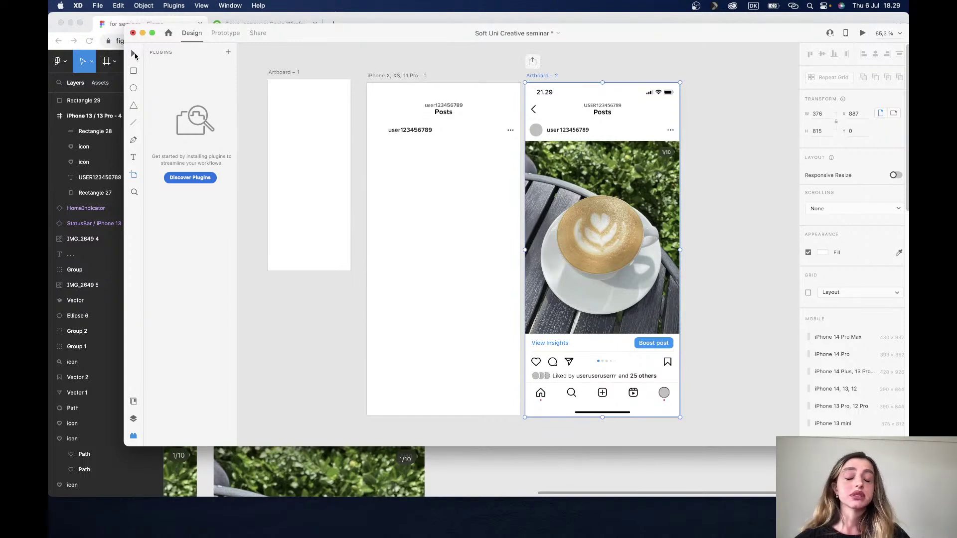
Step: Move the Instagram post group to sit right of the empty Artboard – 2
{"action": "mouse_move", "coordinate": [662, 111]}
{"action": "left_mouse_down"}
{"action": "mouse_move", "coordinate": [742, 112]}
{"action": "mouse_move", "coordinate": [702, 111]}
{"action": "left_mouse_up"}
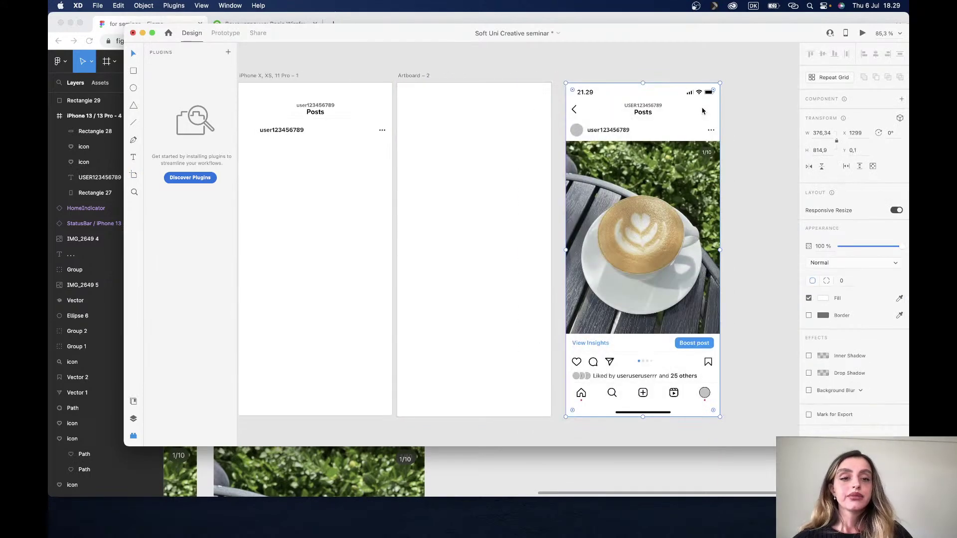
{"action": "left_click", "coordinate": [468, 173]}
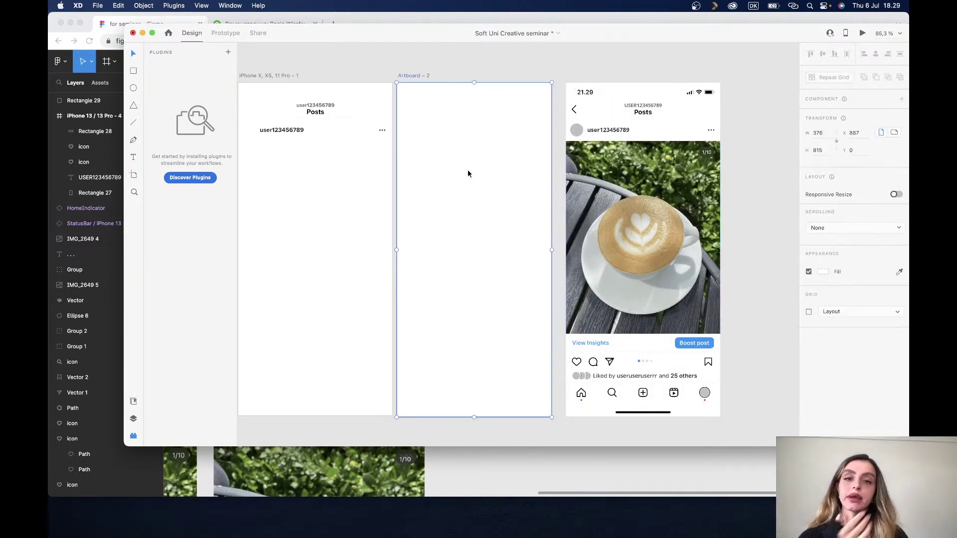
{"action": "left_click_drag", "start_coordinate": [655, 116], "coordinate": [645, 116]}
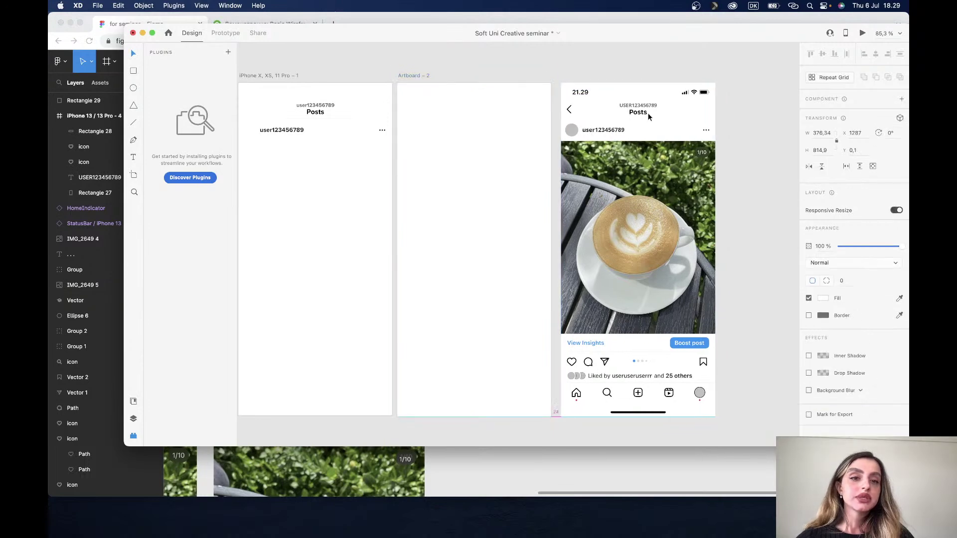
Step: Type a new USER123456789 header text and drag it over the original username above Posts
{"action": "left_click", "coordinate": [740, 175]}
{"action": "scroll", "coordinate": [412, 125], "scroll_direction": "left", "scroll_amount": 3}
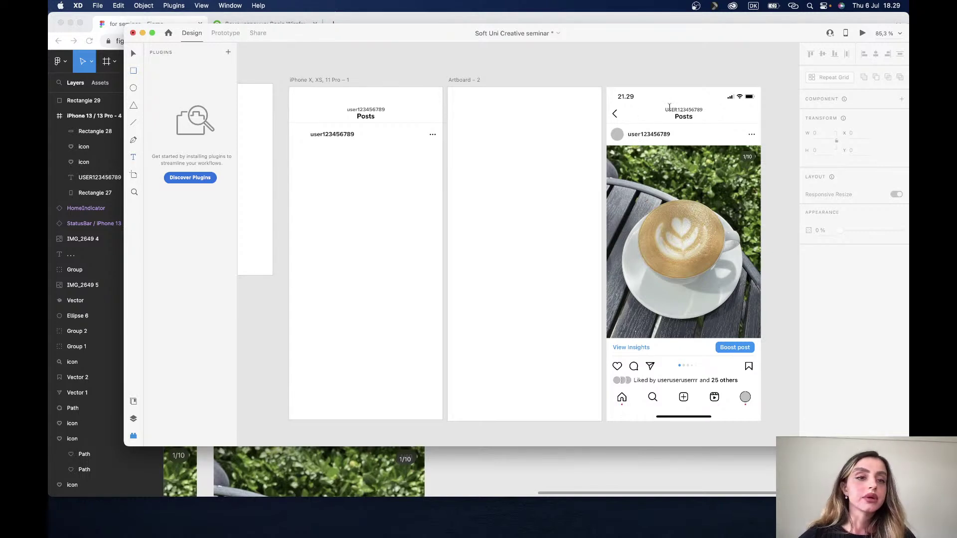
{"action": "left_click", "coordinate": [669, 108]}
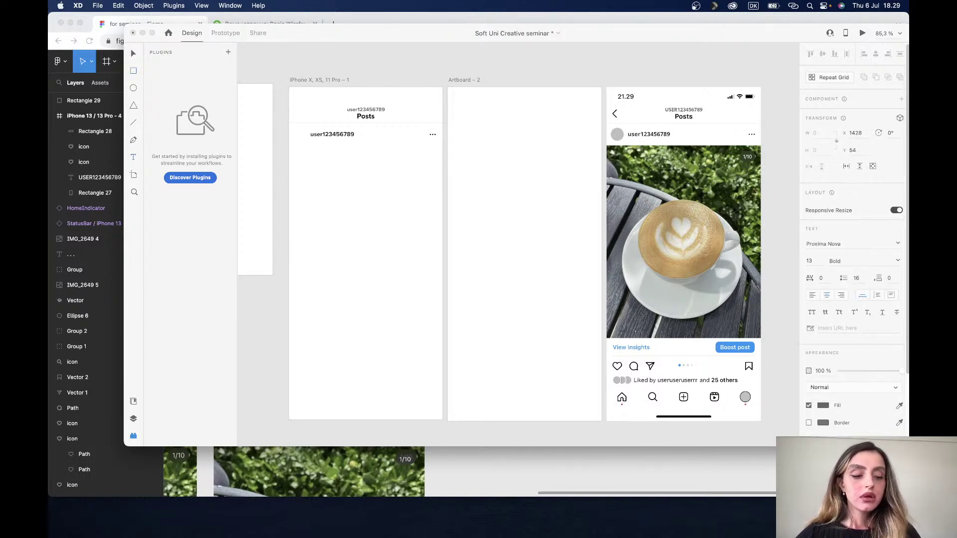
{"action": "type", "text": "r"}
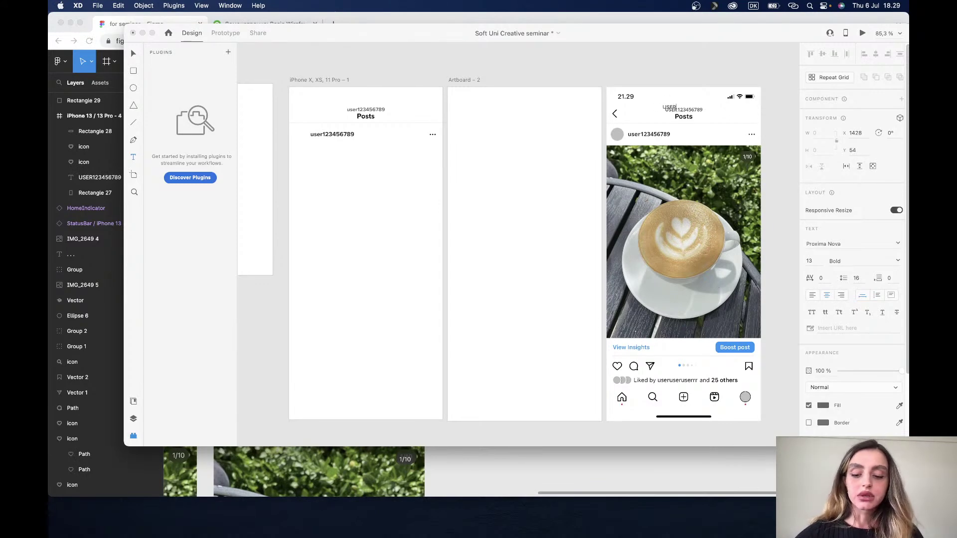
{"action": "type", "text": "123456"}
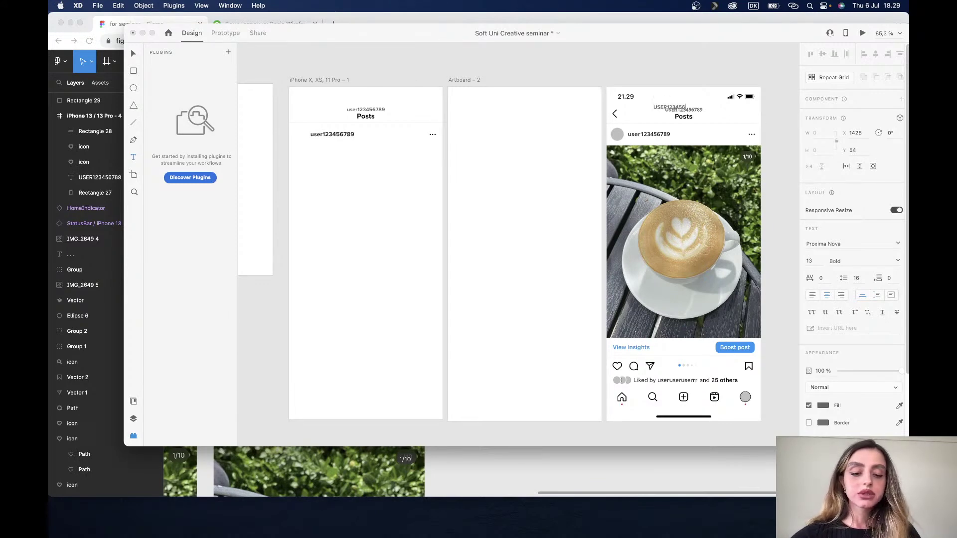
{"action": "type", "text": "789"}
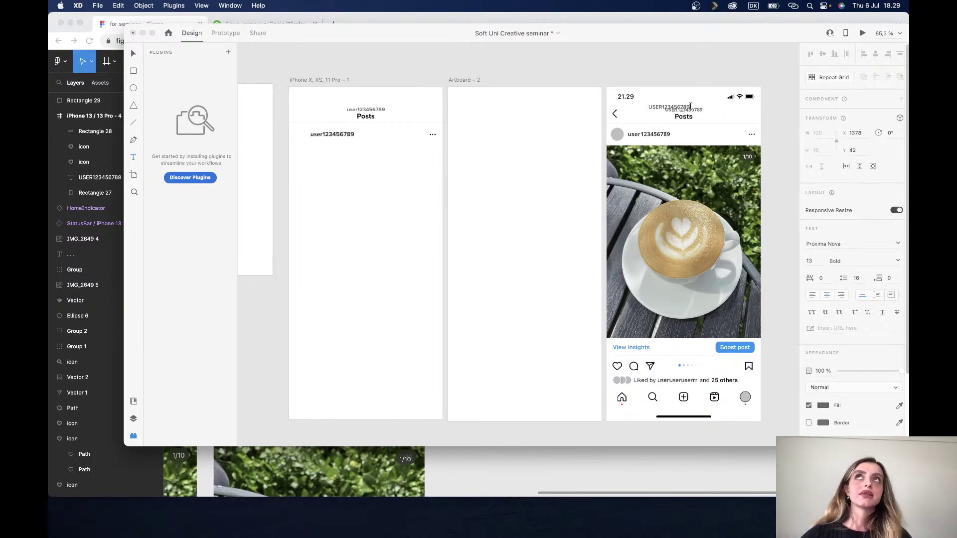
{"action": "scroll", "coordinate": [685, 120], "scroll_direction": "up", "scroll_amount": 3}
{"action": "scroll", "coordinate": [682, 125], "scroll_direction": "up", "scroll_amount": 3}
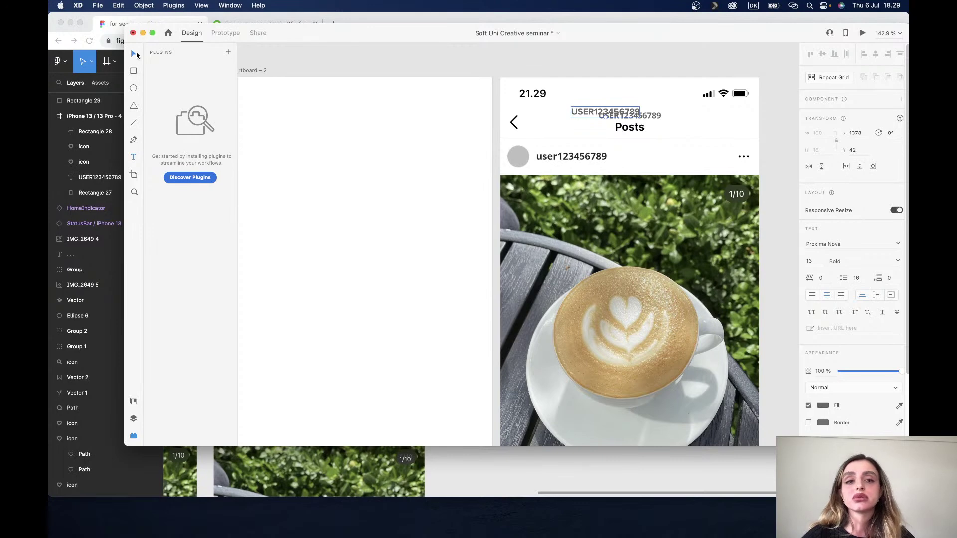
{"action": "left_click_drag", "start_coordinate": [617, 107], "coordinate": [644, 115]}
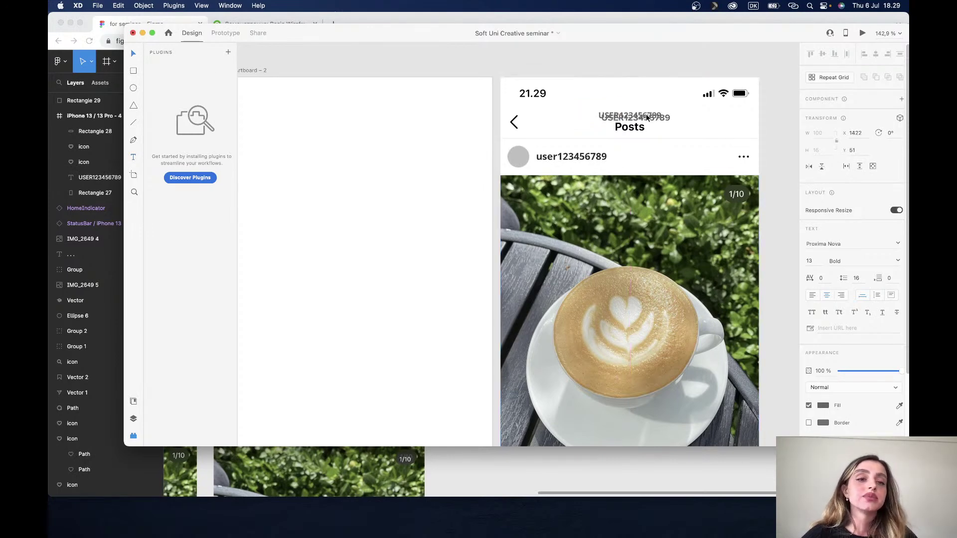
{"action": "scroll", "coordinate": [638, 115], "scroll_direction": "up", "scroll_amount": 10}
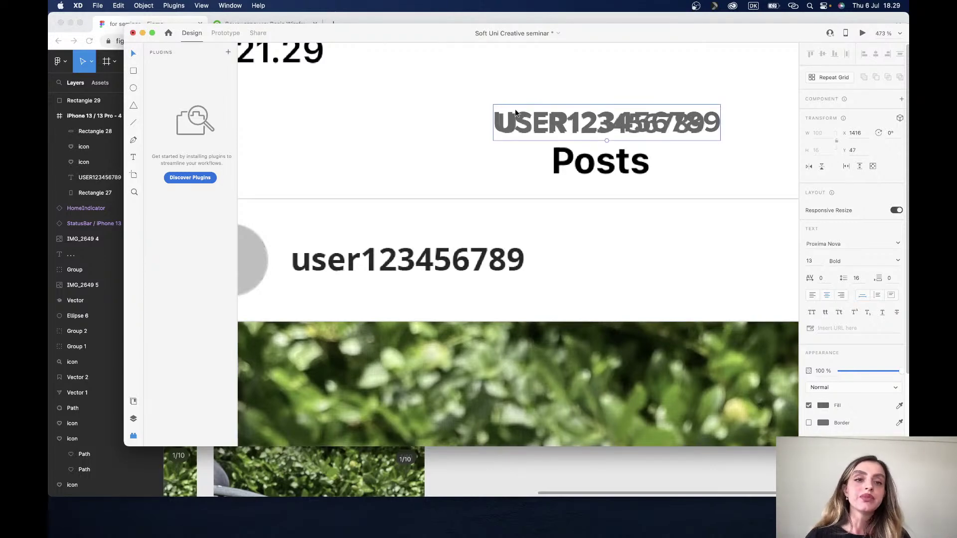
{"action": "left_click_drag", "start_coordinate": [525, 125], "coordinate": [530, 125]}
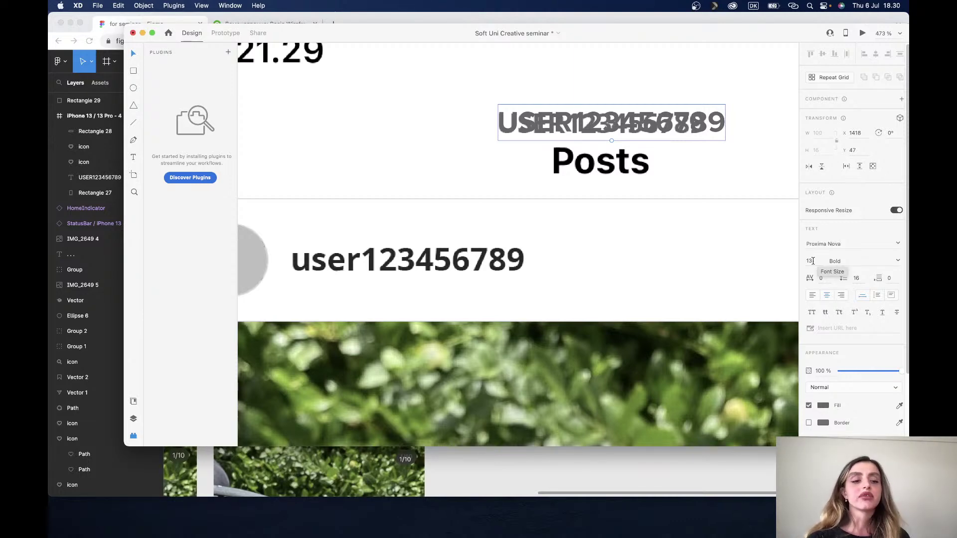
Step: Lower the username's font size and fill it with a dark colour sampled from the design
{"action": "left_click", "coordinate": [813, 261]}
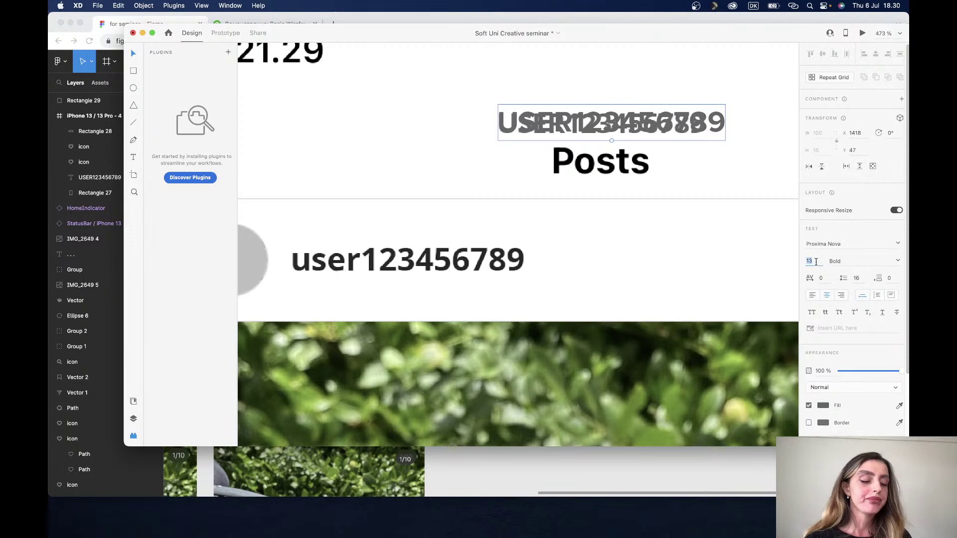
{"action": "key", "text": "Down"}
{"action": "key", "text": "Down"}
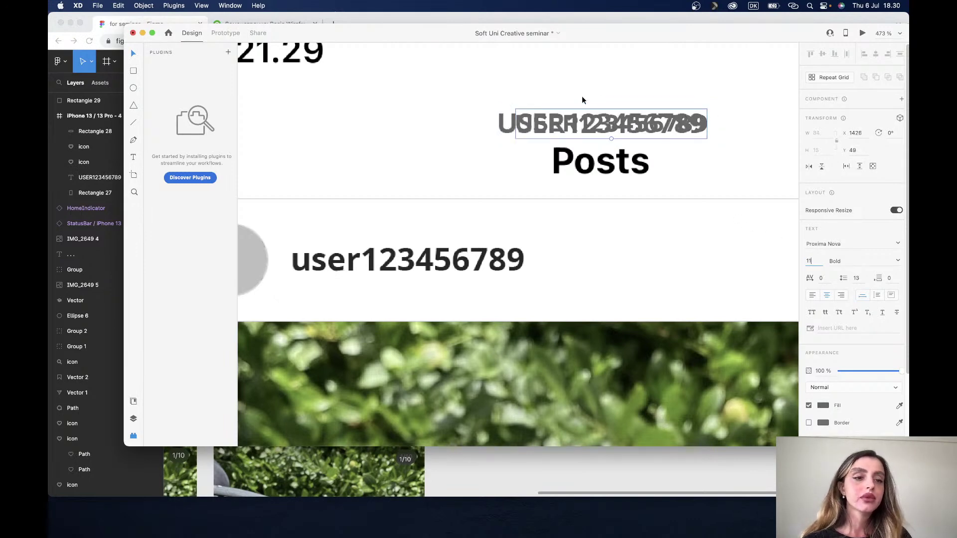
{"action": "left_click", "coordinate": [821, 406]}
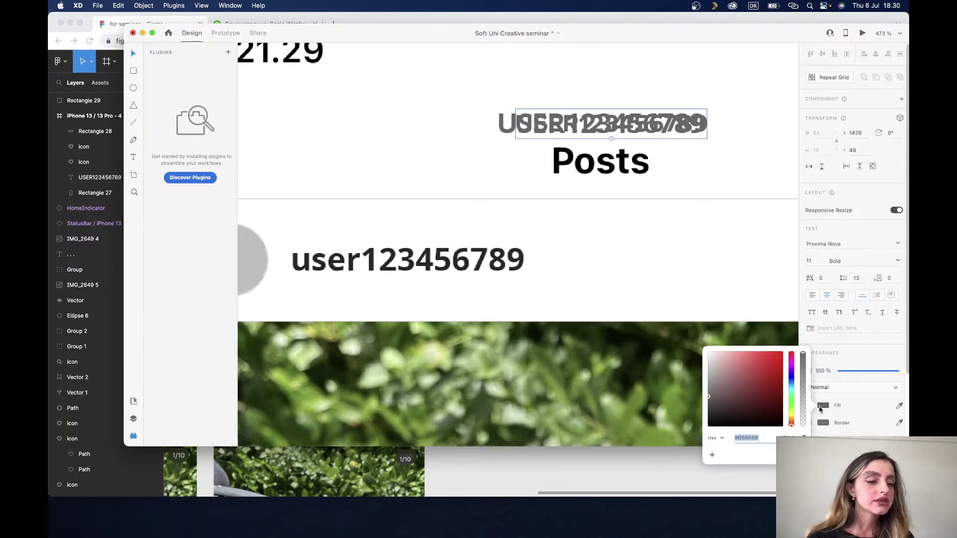
{"action": "left_click", "coordinate": [899, 406]}
{"action": "left_click", "coordinate": [620, 339]}
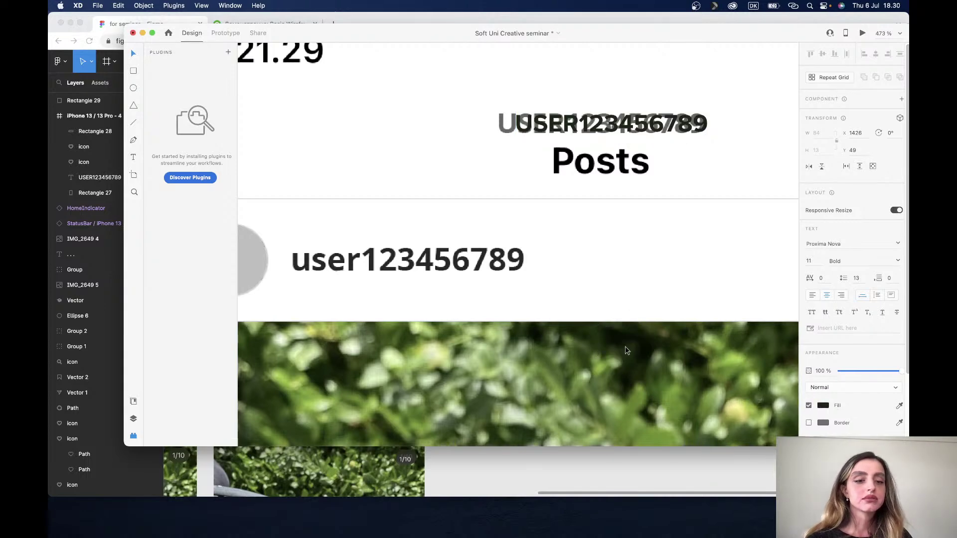
Step: Re-centre the USER123456789 text above Posts and set its font size to 12.5
{"action": "scroll", "coordinate": [677, 140], "scroll_direction": "up", "scroll_amount": 5}
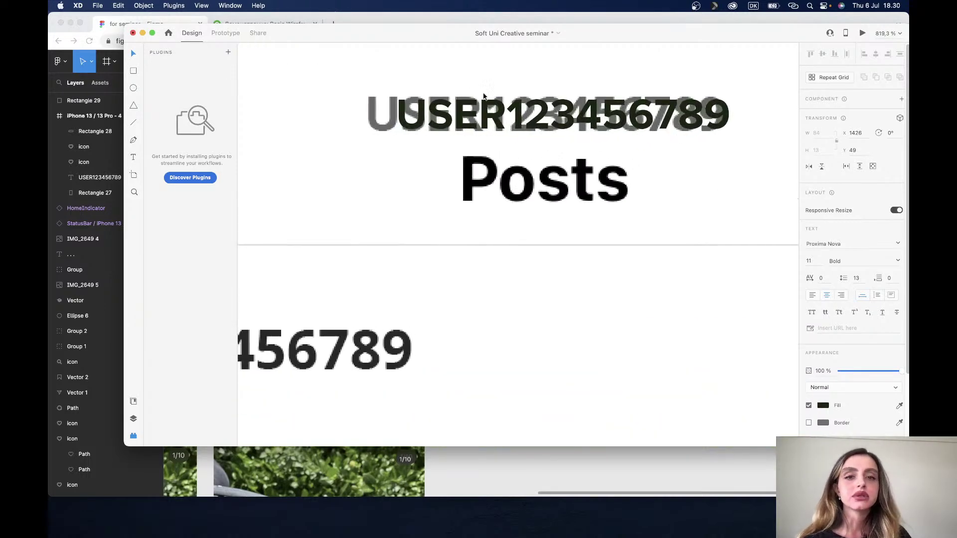
{"action": "left_click_drag", "start_coordinate": [426, 113], "coordinate": [396, 109]}
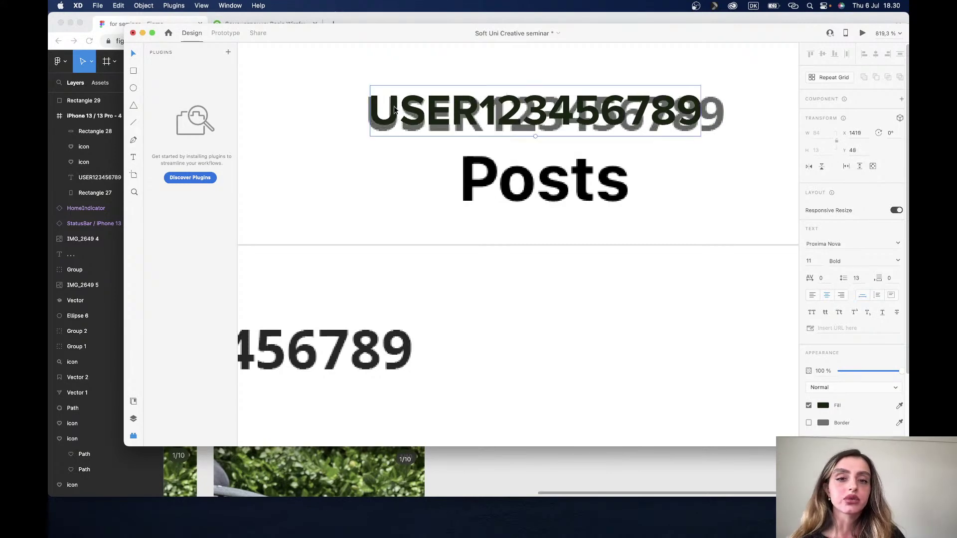
{"action": "scroll", "coordinate": [393, 110], "scroll_direction": "up", "scroll_amount": 3}
{"action": "left_click_drag", "start_coordinate": [394, 109], "coordinate": [391, 114]}
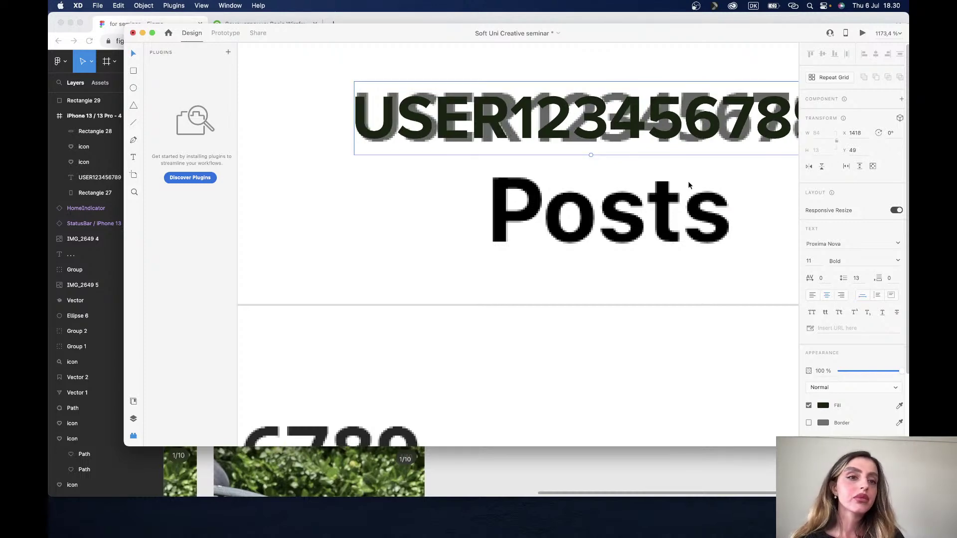
{"action": "left_click", "coordinate": [810, 261]}
{"action": "type", "text": "12"}
{"action": "key", "text": "Return"}
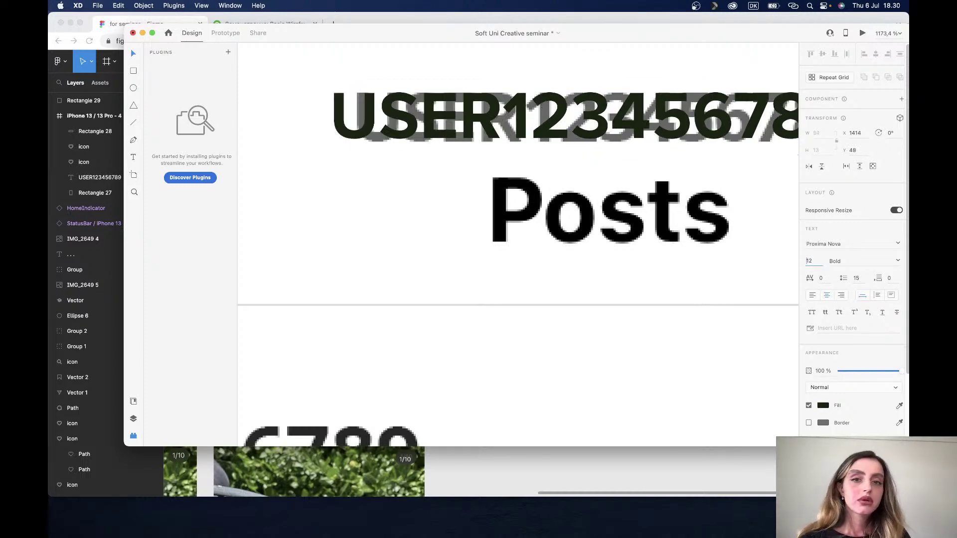
{"action": "left_click_drag", "start_coordinate": [371, 116], "coordinate": [391, 118]}
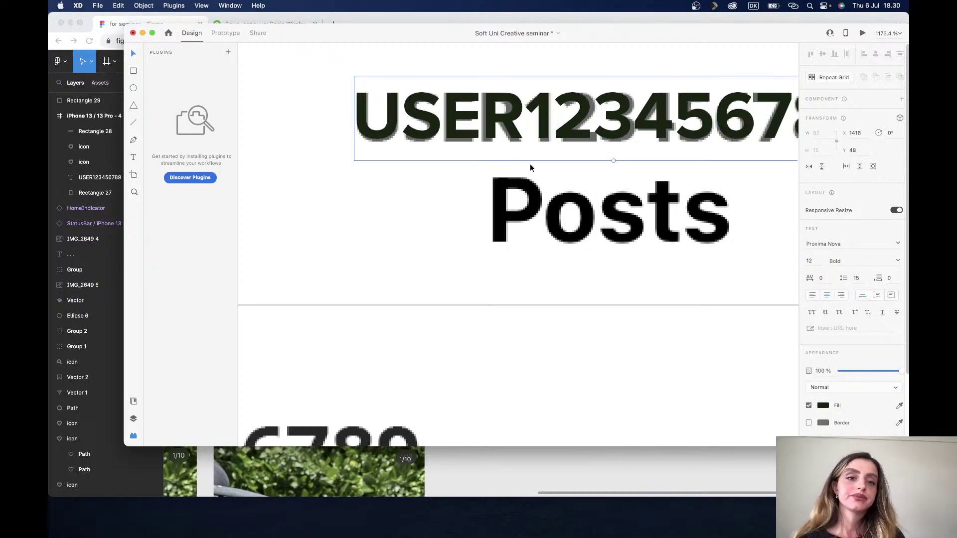
{"action": "left_click", "coordinate": [812, 261]}
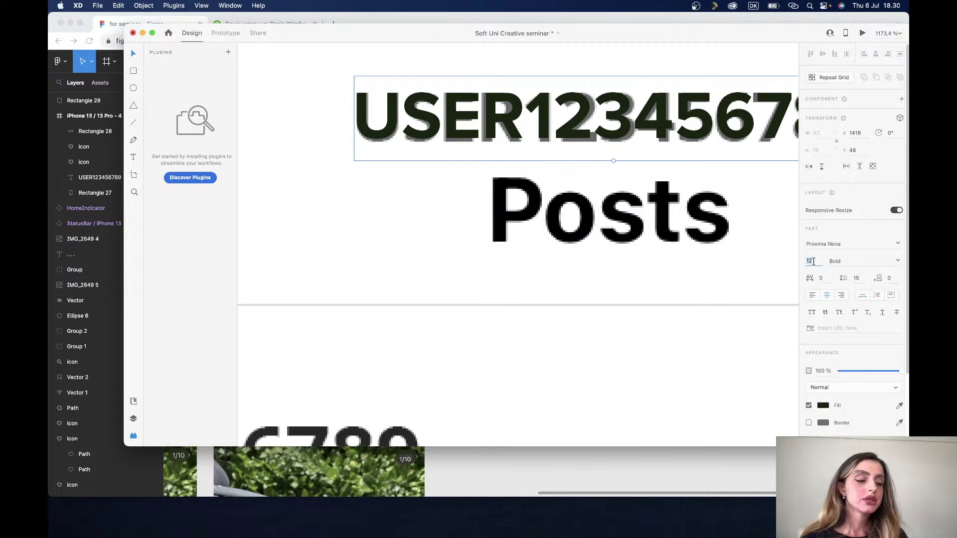
{"action": "key", "text": "BackSpace"}
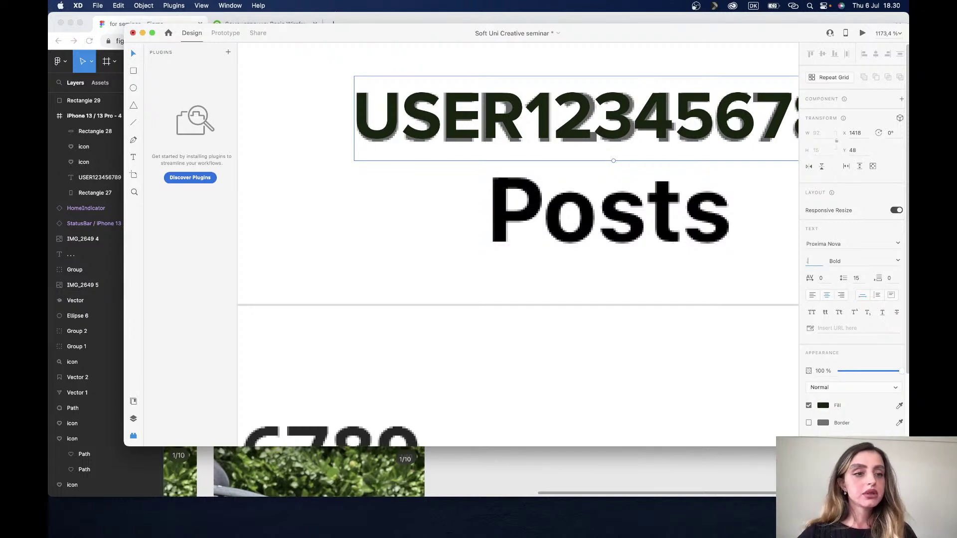
{"action": "type", "text": "12.5"}
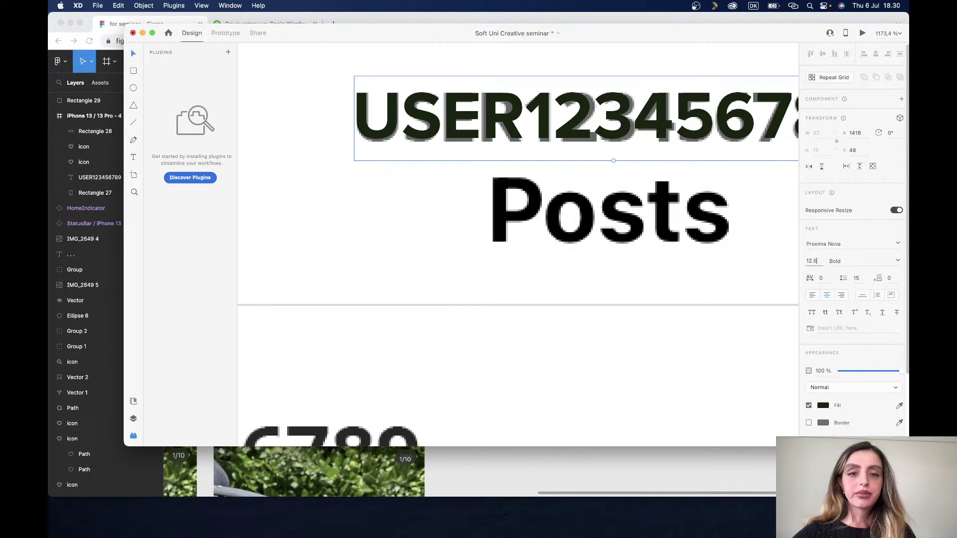
{"action": "key", "text": "Return"}
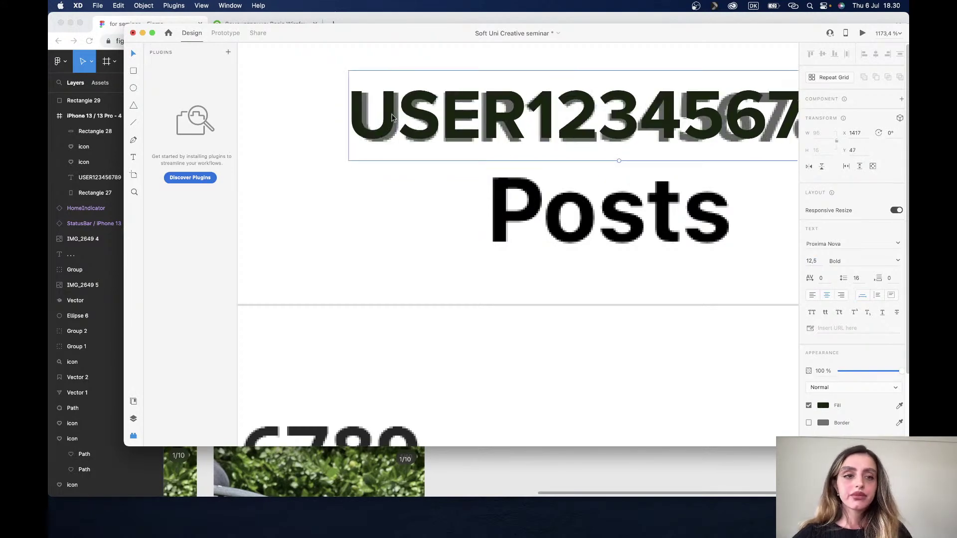
Step: Option-drag a copy of the USER123456789 heading into the top of Artboard – 2
{"action": "scroll", "coordinate": [391, 116], "scroll_direction": "down", "scroll_amount": 5}
{"action": "scroll", "coordinate": [391, 116], "scroll_direction": "down", "scroll_amount": 5}
{"action": "scroll", "coordinate": [449, 129], "scroll_direction": "down", "scroll_amount": 5}
{"action": "scroll", "coordinate": [523, 142], "scroll_direction": "left", "scroll_amount": 3}
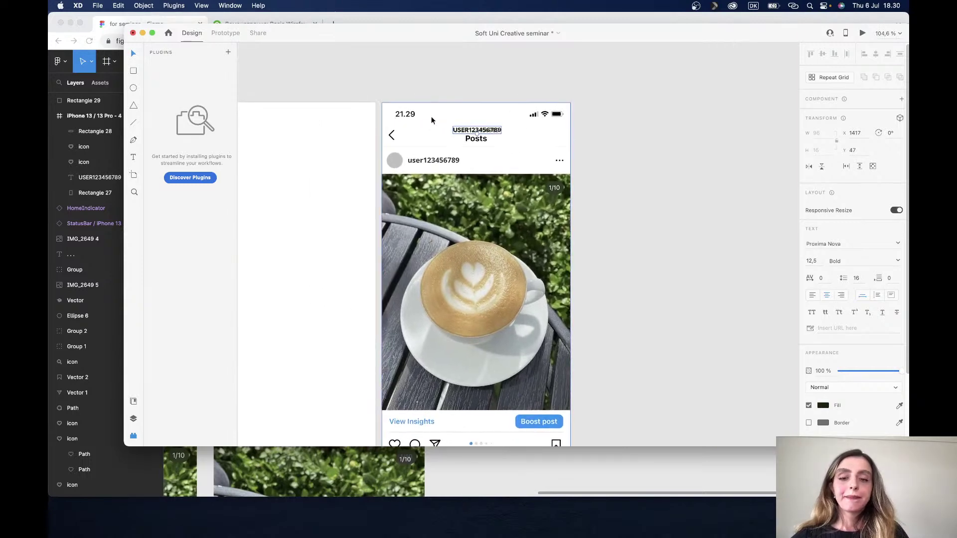
{"action": "scroll", "coordinate": [548, 144], "scroll_direction": "left", "scroll_amount": 5}
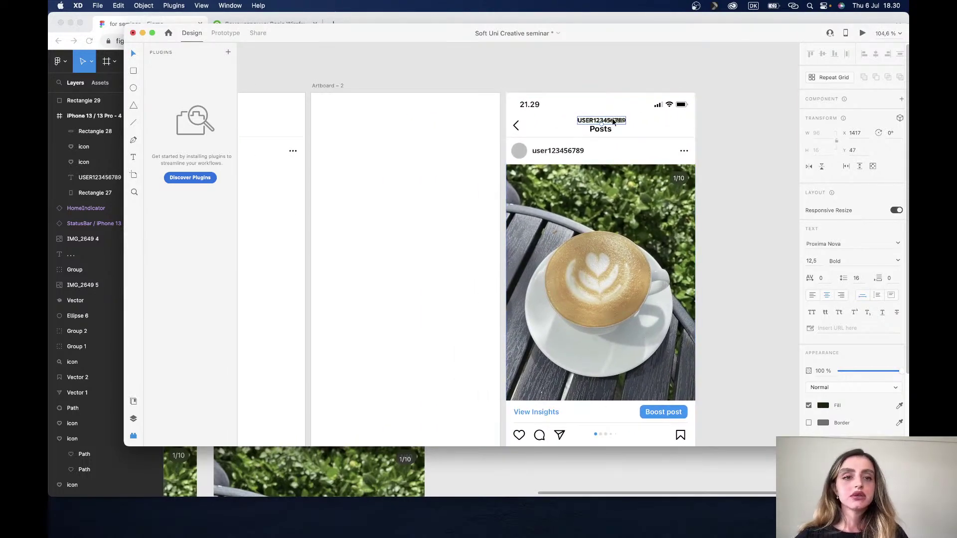
{"action": "left_click_drag", "start_coordinate": [614, 122], "coordinate": [415, 132]}
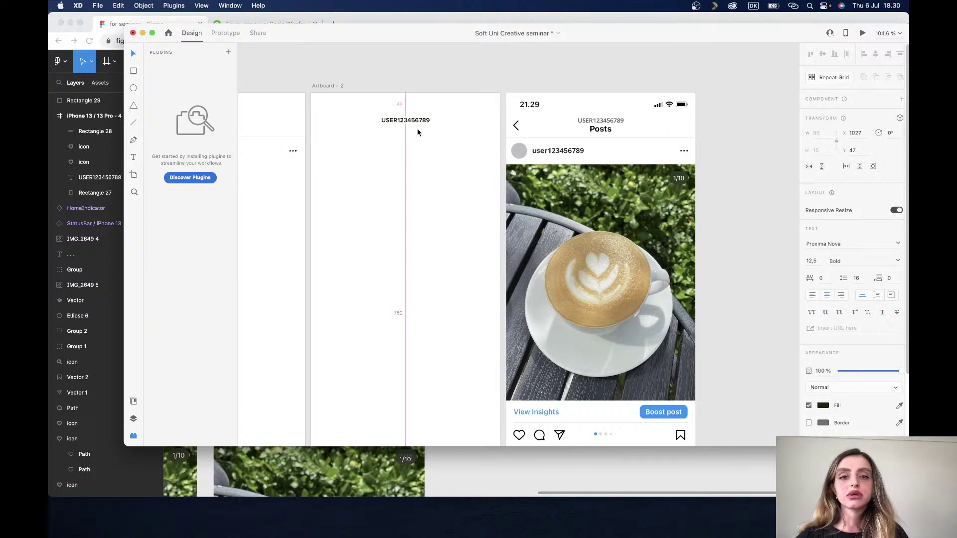
{"action": "left_click", "coordinate": [401, 175]}
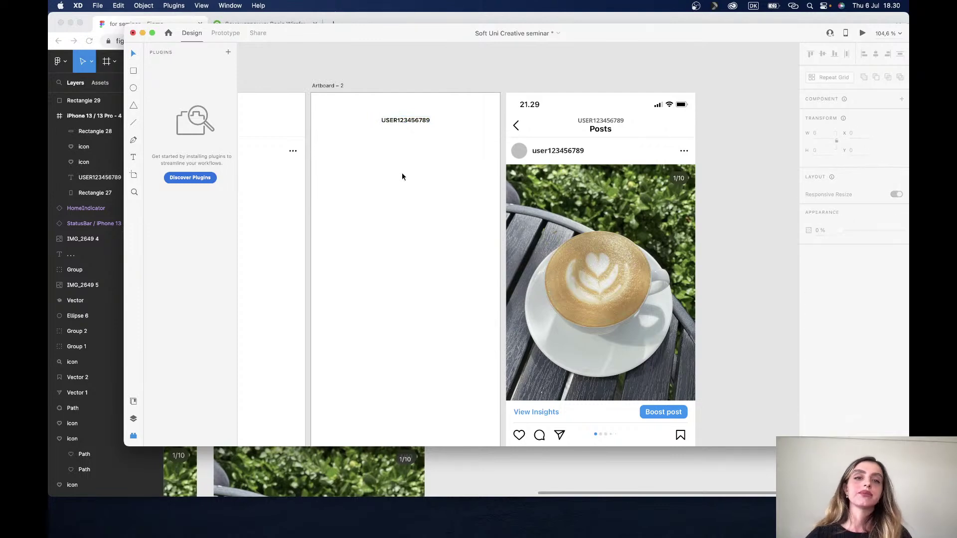
{"action": "scroll", "coordinate": [402, 176], "scroll_direction": "down", "scroll_amount": 2}
{"action": "scroll", "coordinate": [402, 176], "scroll_direction": "down", "scroll_amount": 2}
{"action": "scroll", "coordinate": [402, 177], "scroll_direction": "down", "scroll_amount": 2}
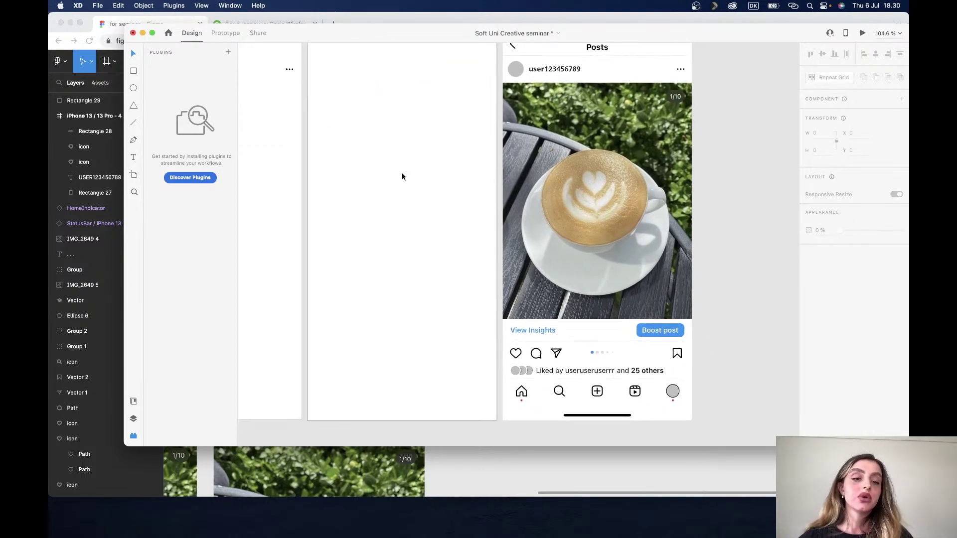
{"action": "scroll", "coordinate": [402, 176], "scroll_direction": "up", "scroll_amount": 1}
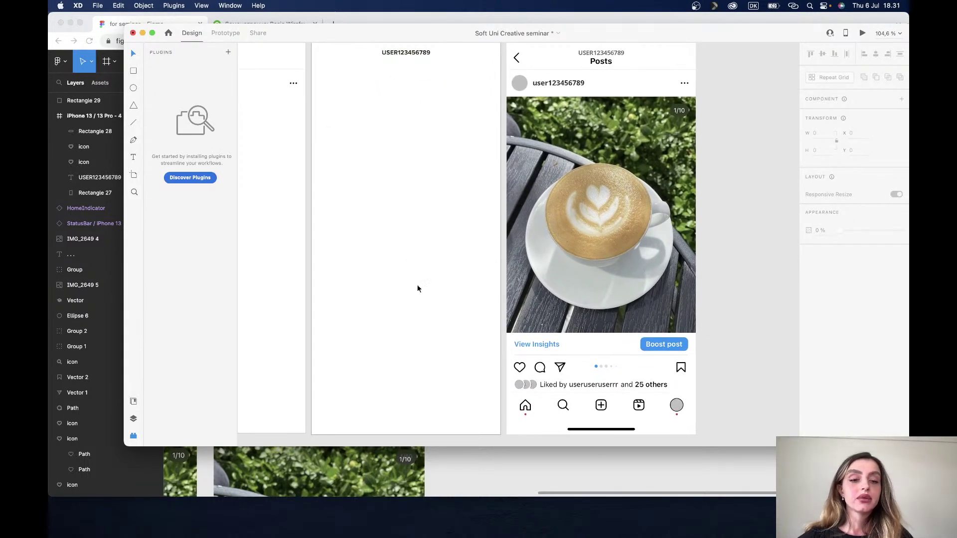
{"action": "scroll", "coordinate": [419, 298], "scroll_direction": "up", "scroll_amount": 2}
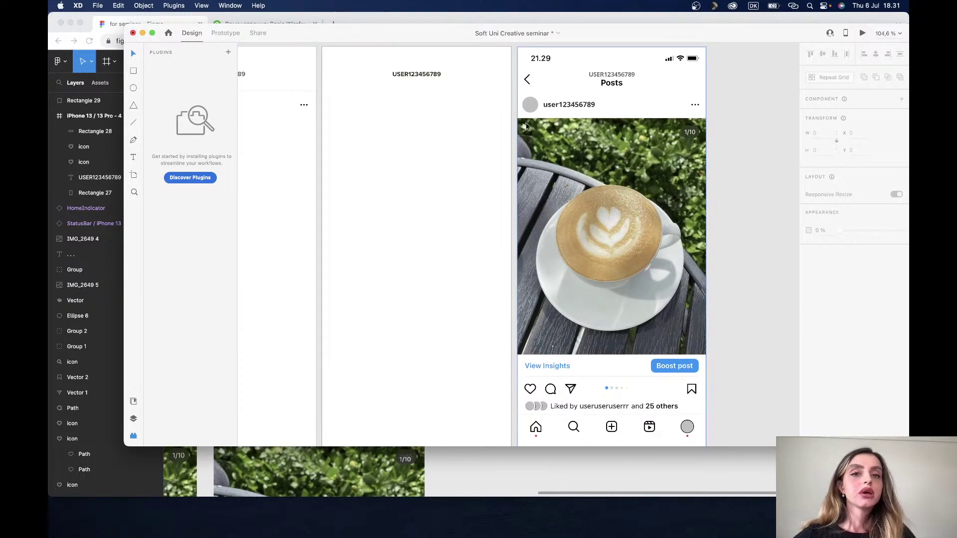
{"action": "scroll", "coordinate": [457, 289], "scroll_direction": "down", "scroll_amount": 3}
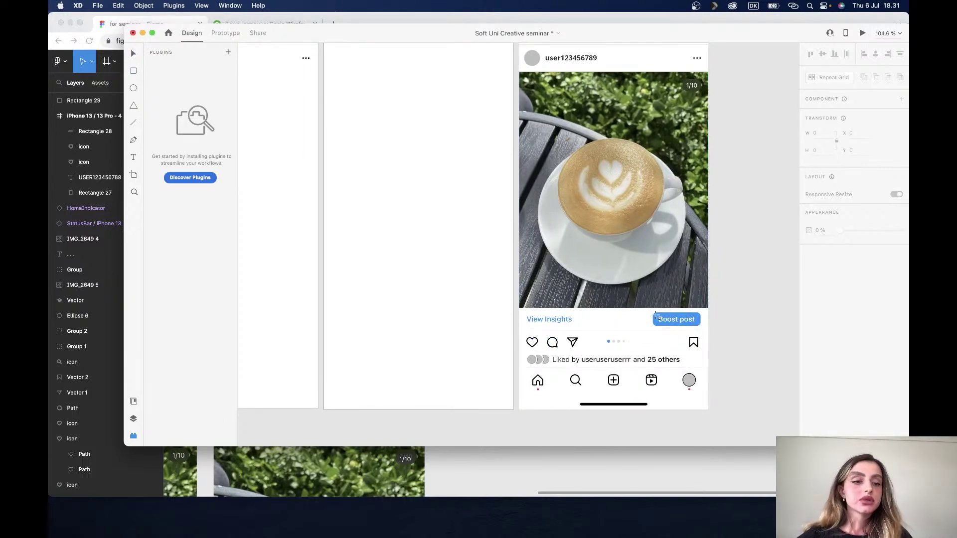
Step: Draw a rounded rectangle over the Boost post button and adjust its height
{"action": "left_click_drag", "start_coordinate": [653, 312], "coordinate": [700, 325]}
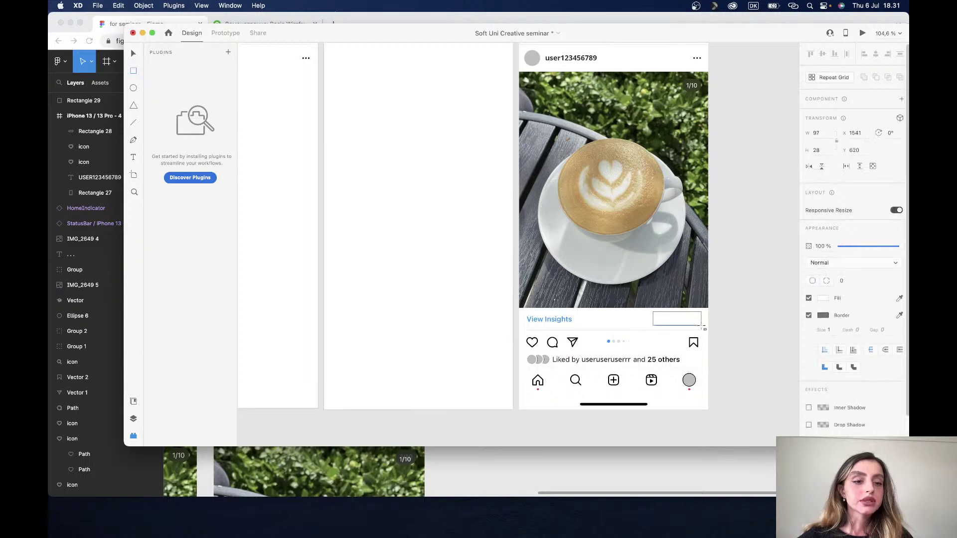
{"action": "scroll", "coordinate": [700, 325], "scroll_direction": "up", "scroll_amount": 5}
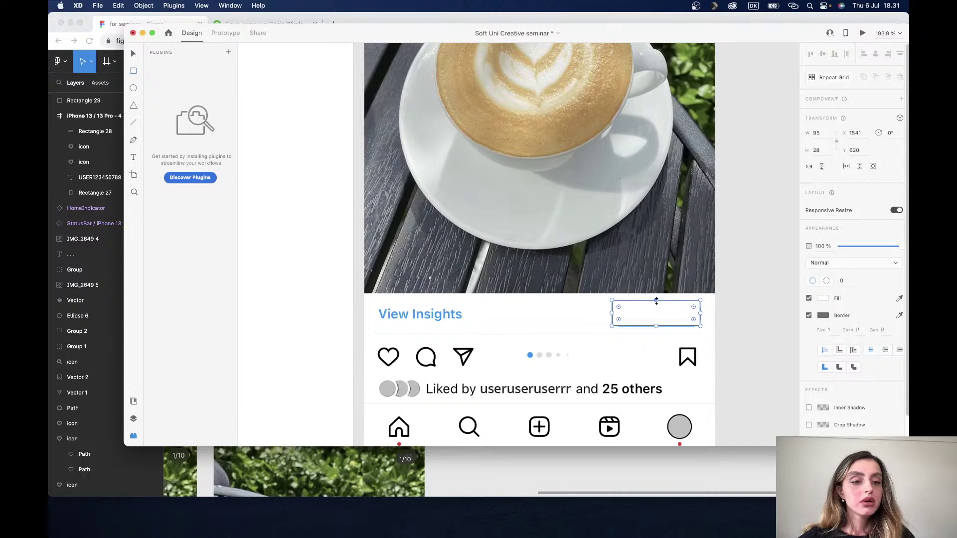
{"action": "left_click_drag", "start_coordinate": [656, 300], "coordinate": [655, 328]}
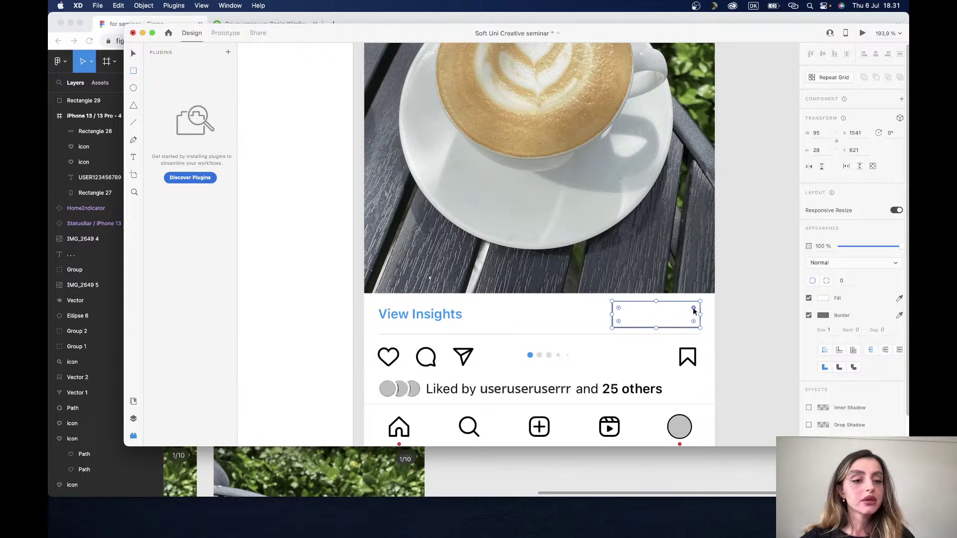
{"action": "left_click_drag", "start_coordinate": [693, 310], "coordinate": [690, 312]}
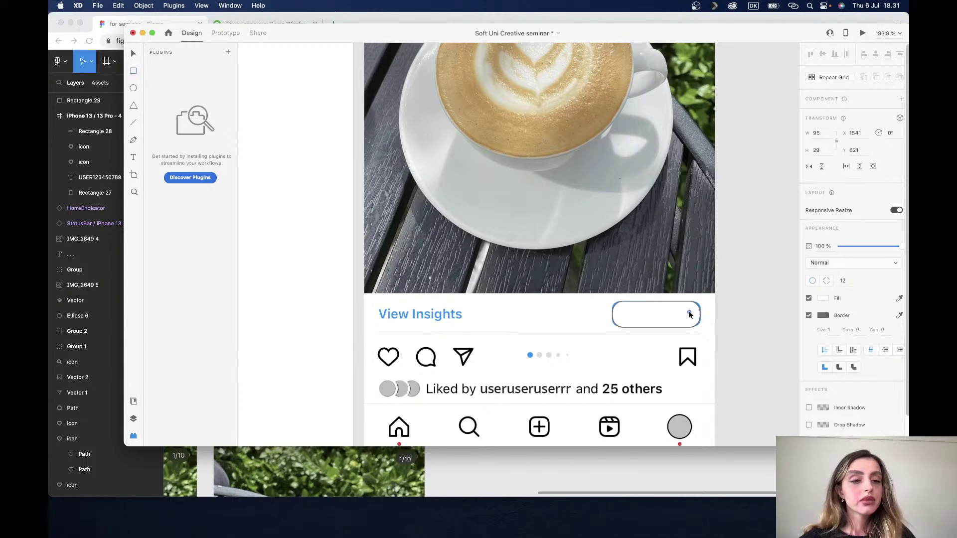
{"action": "scroll", "coordinate": [691, 313], "scroll_direction": "up", "scroll_amount": 2}
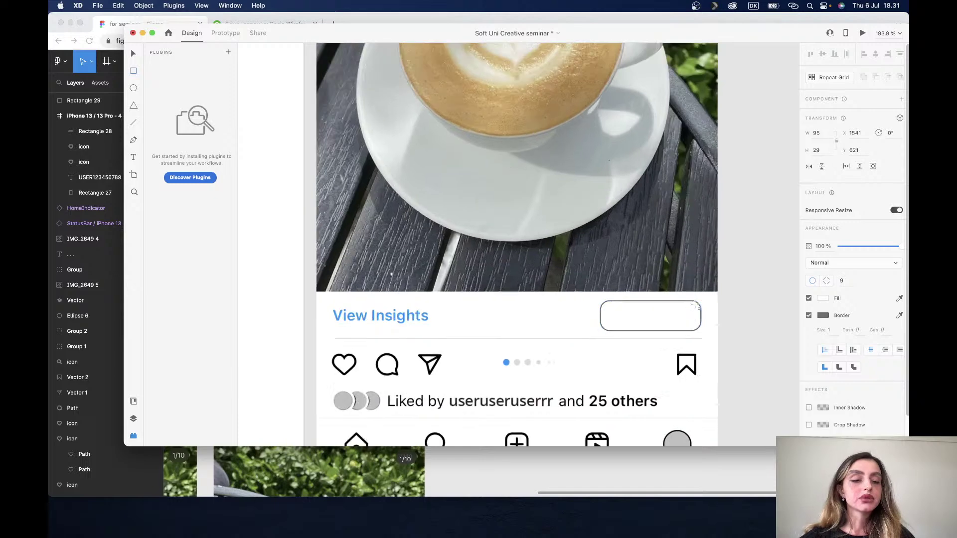
{"action": "scroll", "coordinate": [682, 312], "scroll_direction": "up", "scroll_amount": 2}
{"action": "scroll", "coordinate": [662, 312], "scroll_direction": "up", "scroll_amount": 2}
{"action": "scroll", "coordinate": [622, 309], "scroll_direction": "up", "scroll_amount": 2}
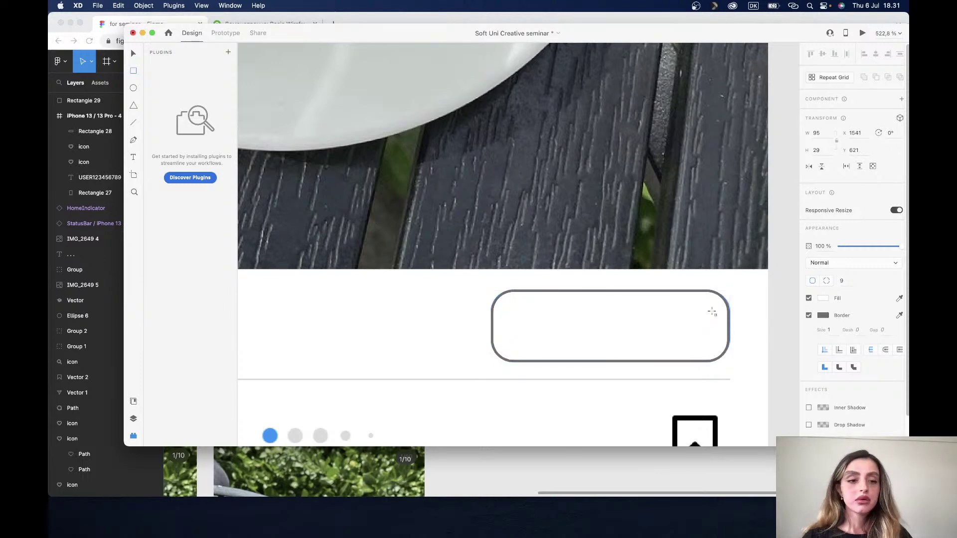
{"action": "left_click", "coordinate": [708, 314]}
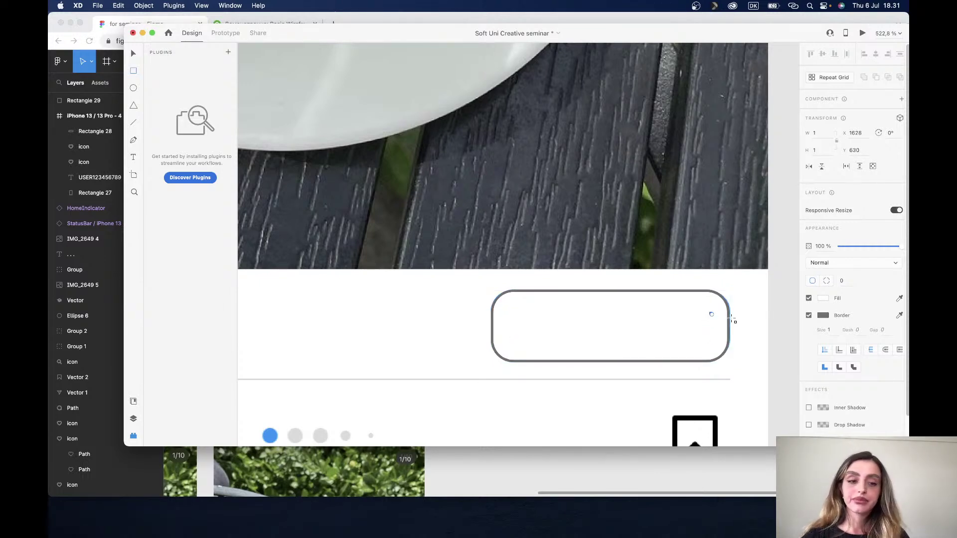
{"action": "key", "text": "super+z"}
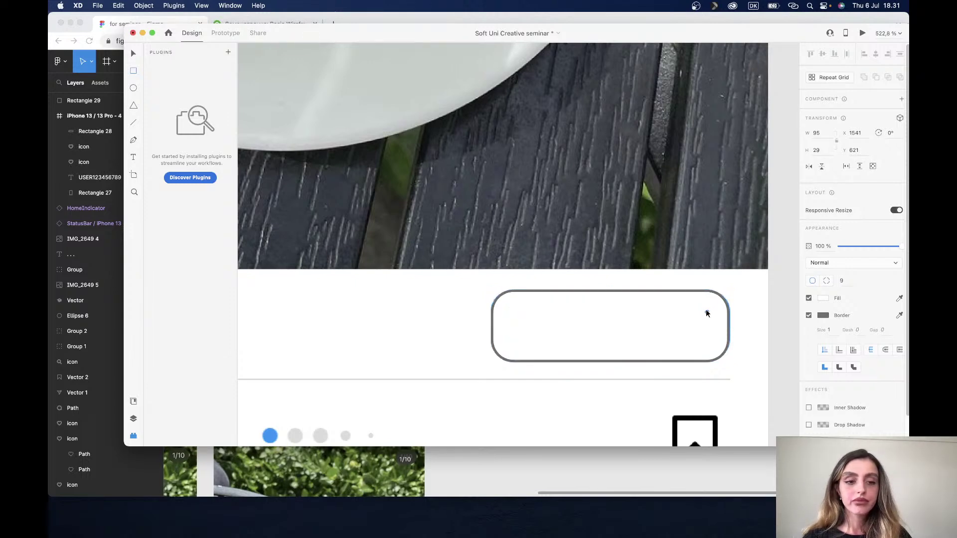
Step: Move the 95 × 29 rounded button rectangle into the lower right of Artboard – 2
{"action": "mouse_move", "coordinate": [709, 312]}
{"action": "left_mouse_down"}
{"action": "mouse_move", "coordinate": [694, 320]}
{"action": "mouse_move", "coordinate": [716, 305]}
{"action": "mouse_move", "coordinate": [638, 363]}
{"action": "mouse_move", "coordinate": [746, 301]}
{"action": "mouse_move", "coordinate": [726, 309]}
{"action": "left_mouse_up"}
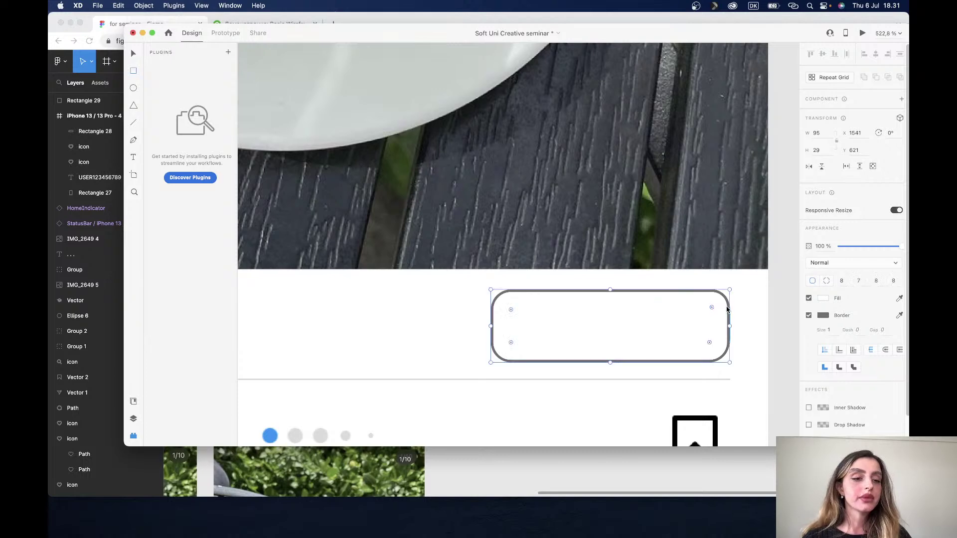
{"action": "scroll", "coordinate": [743, 309], "scroll_direction": "down", "scroll_amount": 5}
{"action": "scroll", "coordinate": [742, 308], "scroll_direction": "down", "scroll_amount": 3}
{"action": "scroll", "coordinate": [737, 309], "scroll_direction": "down", "scroll_amount": 3}
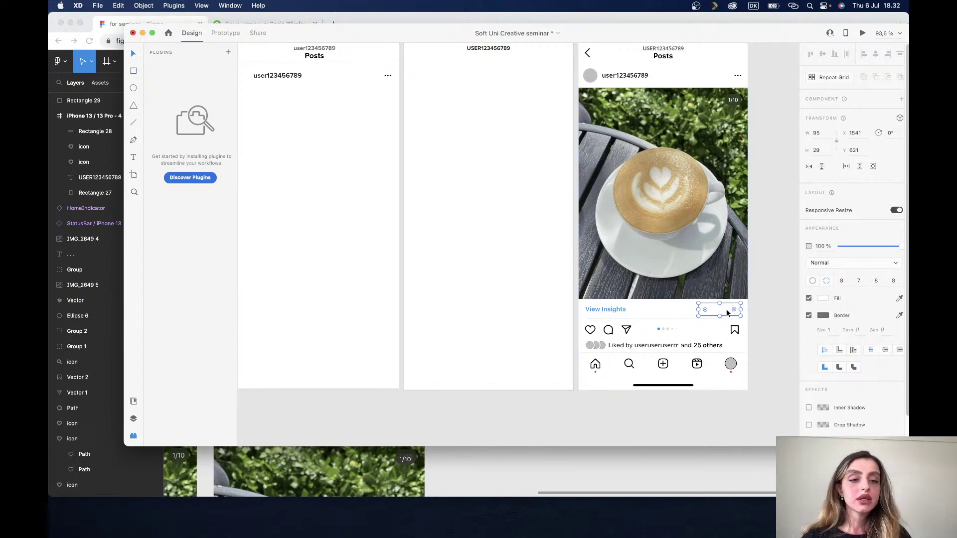
{"action": "left_click_drag", "start_coordinate": [728, 309], "coordinate": [543, 312]}
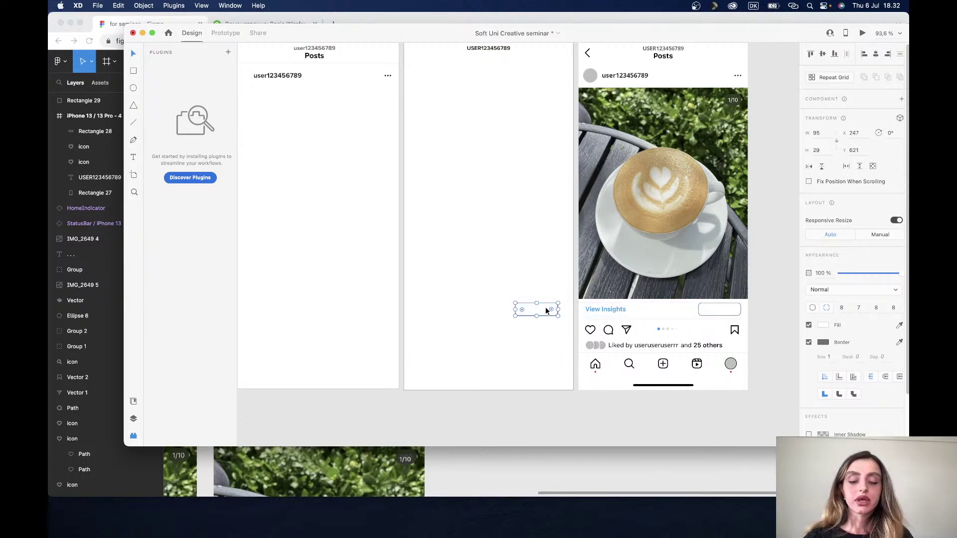
{"action": "left_click_drag", "start_coordinate": [546, 311], "coordinate": [557, 311]}
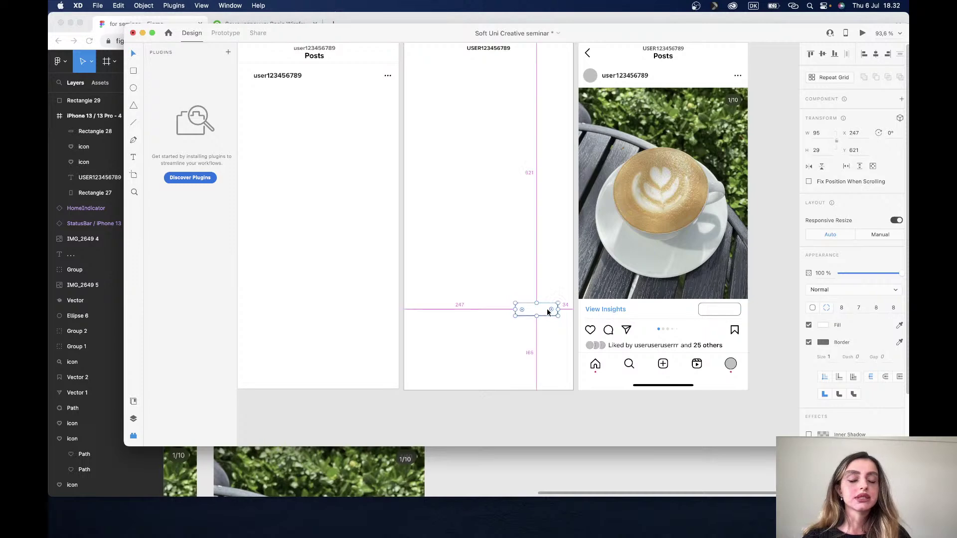
{"action": "left_click_drag", "start_coordinate": [557, 311], "coordinate": [544, 310]}
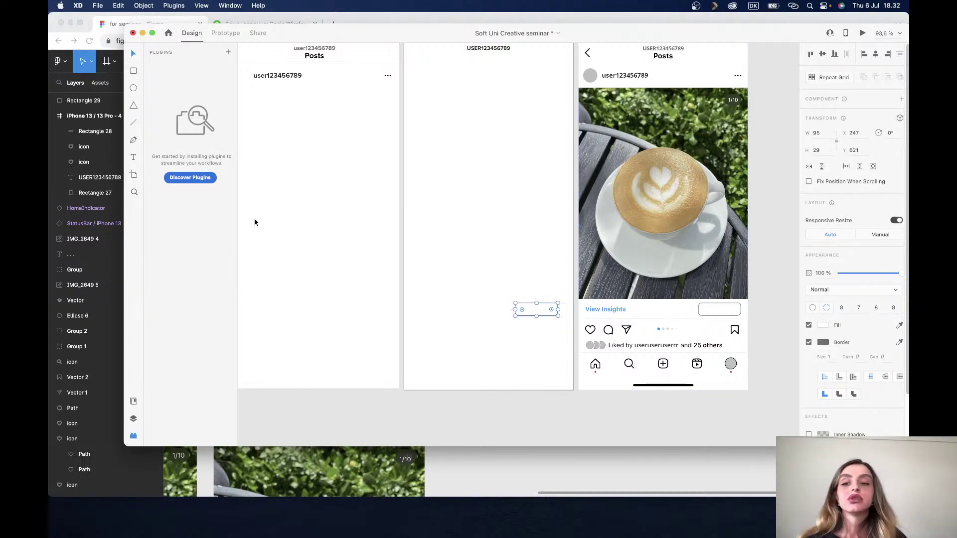
{"action": "left_click", "coordinate": [135, 438]}
{"action": "left_click", "coordinate": [135, 439]}
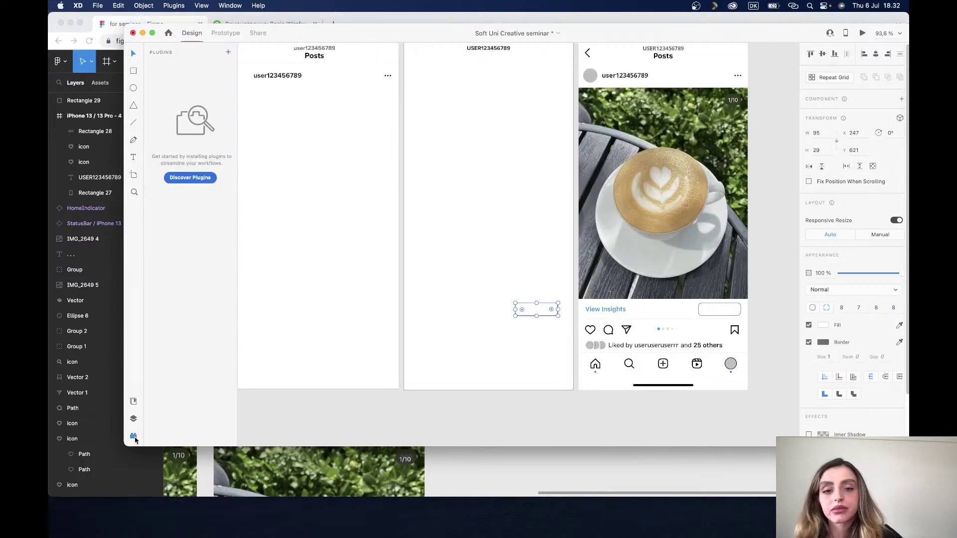
{"action": "left_click", "coordinate": [189, 178]}
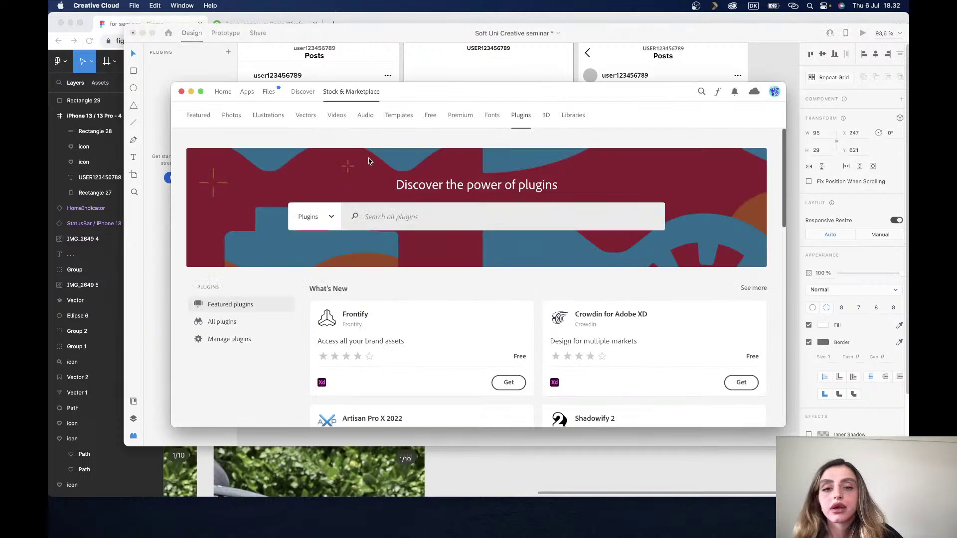
{"action": "scroll", "coordinate": [367, 305], "scroll_direction": "down", "scroll_amount": 1}
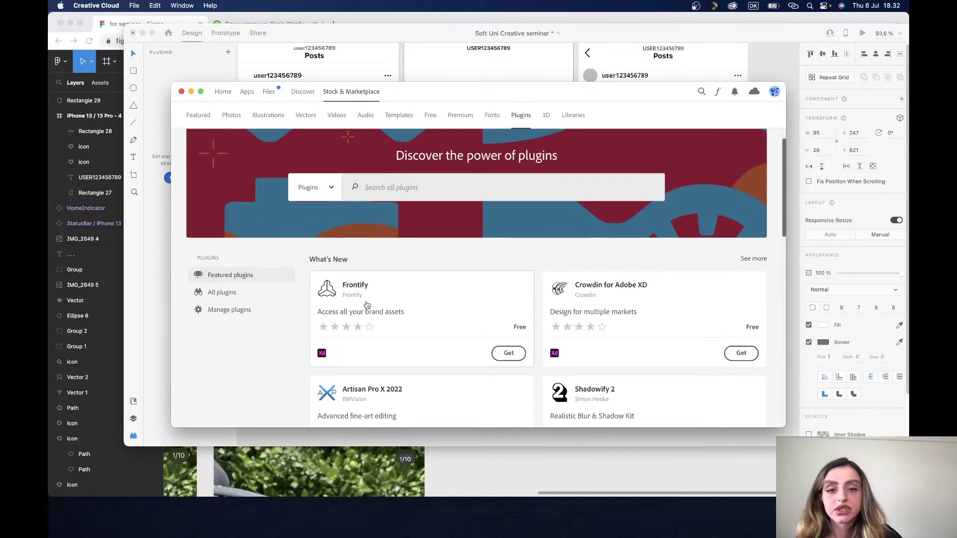
{"action": "scroll", "coordinate": [504, 62], "scroll_direction": "right", "scroll_amount": 2}
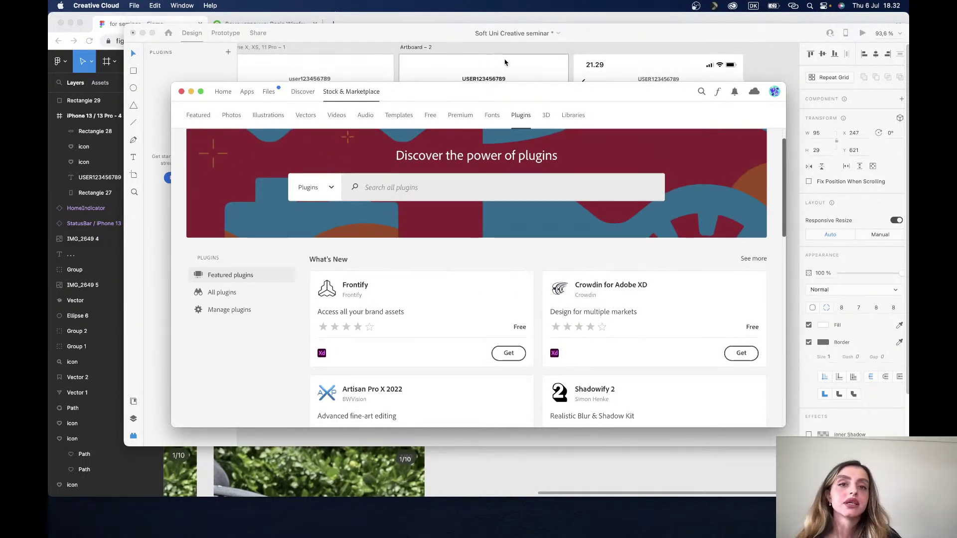
{"action": "scroll", "coordinate": [504, 62], "scroll_direction": "up", "scroll_amount": 1}
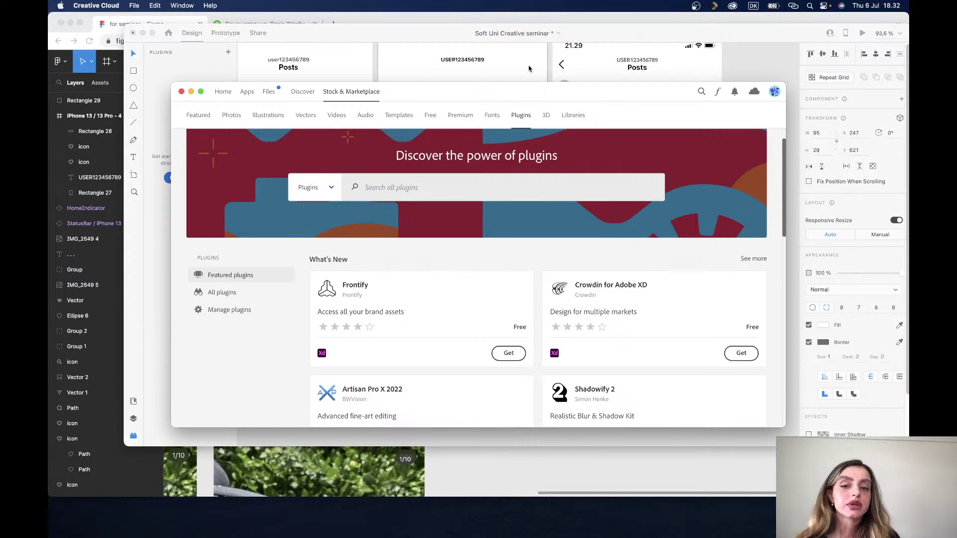
{"action": "left_click", "coordinate": [389, 187]}
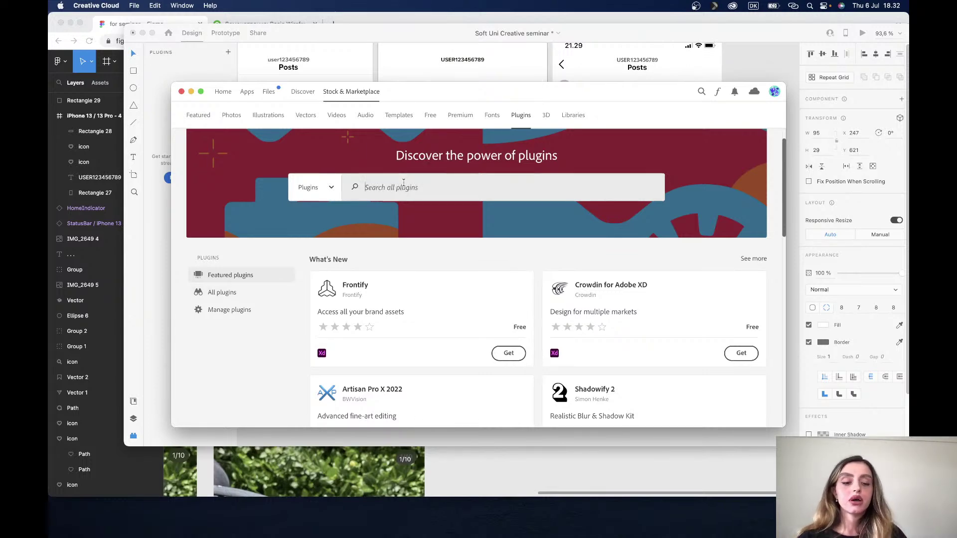
{"action": "type", "text": "ios"}
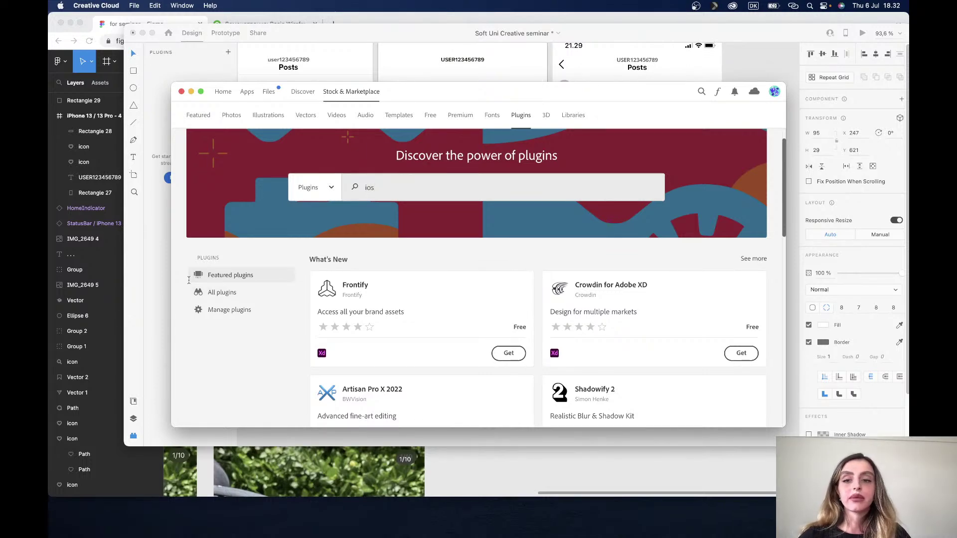
{"action": "key", "text": "Return"}
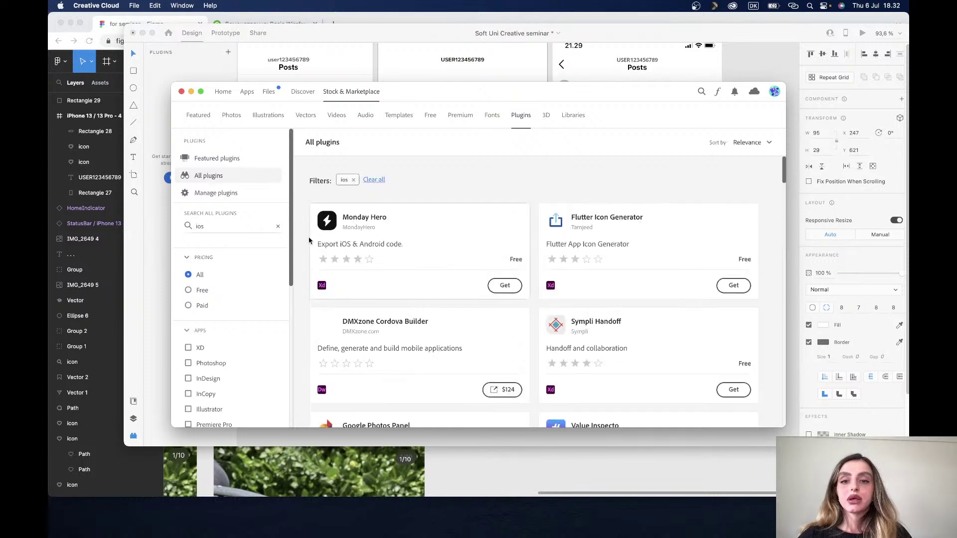
{"action": "left_click", "coordinate": [188, 348]}
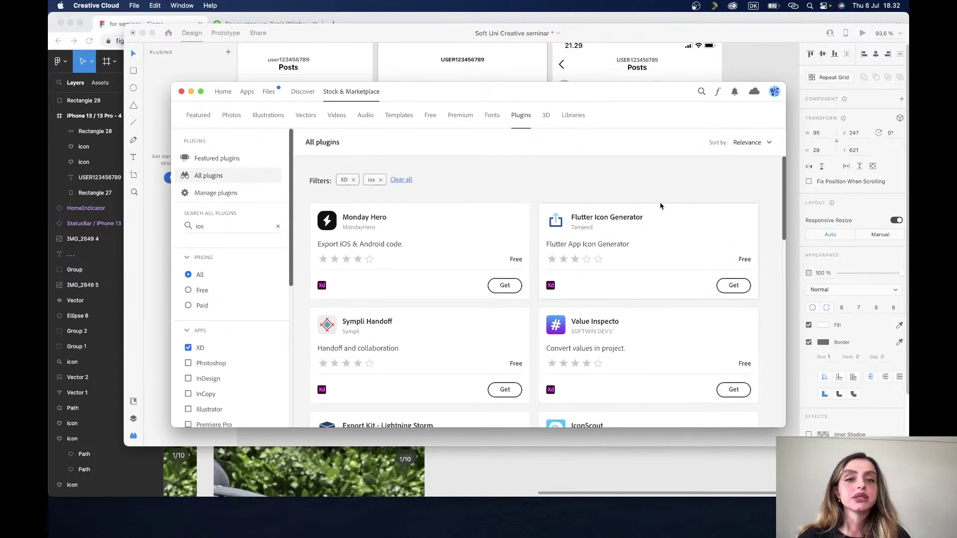
Step: Remove the blank rectangle beside View Insights to reveal the blue Boost post button
{"action": "left_click", "coordinate": [181, 93]}
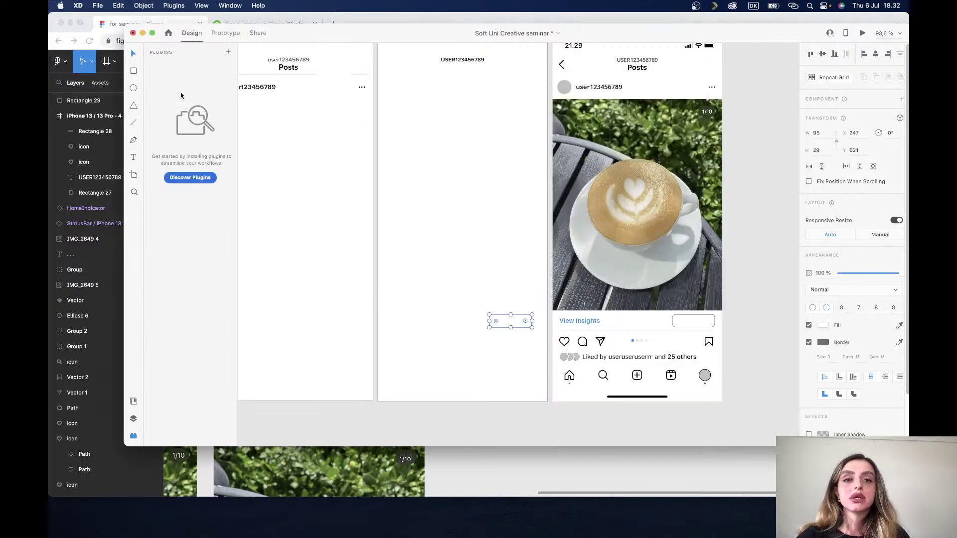
{"action": "left_click", "coordinate": [769, 192]}
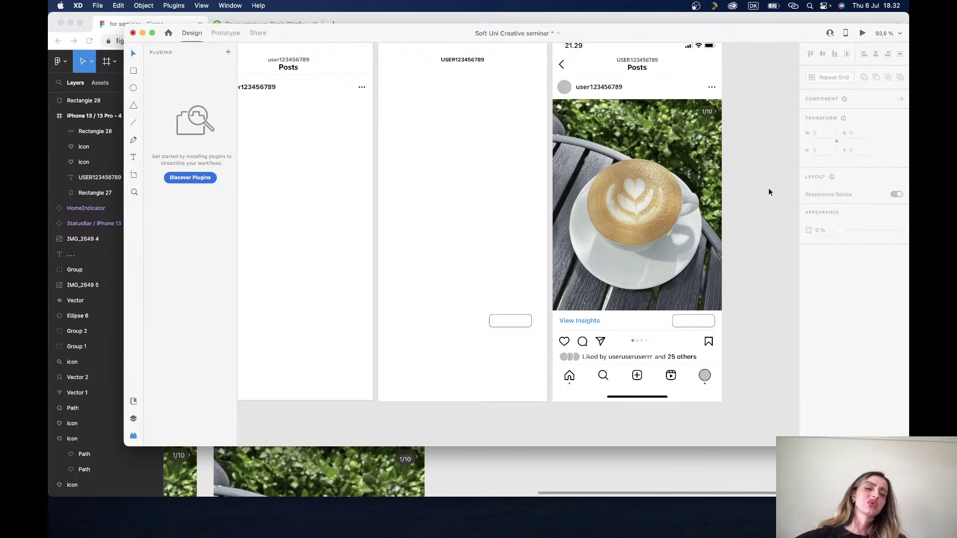
{"action": "left_click", "coordinate": [692, 321]}
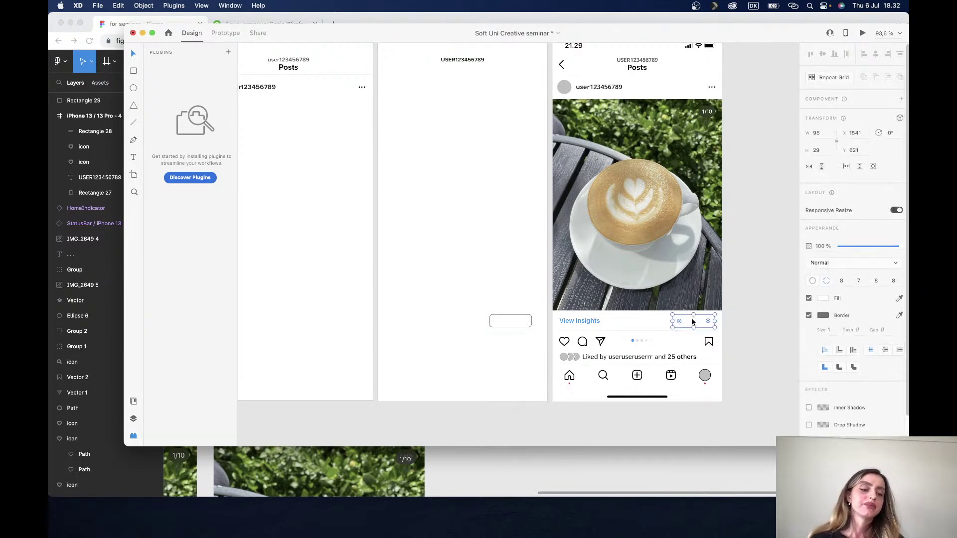
{"action": "key", "text": "super+z"}
{"action": "scroll", "coordinate": [692, 321], "scroll_direction": "left", "scroll_amount": 3}
{"action": "scroll", "coordinate": [692, 321], "scroll_direction": "up", "scroll_amount": 2}
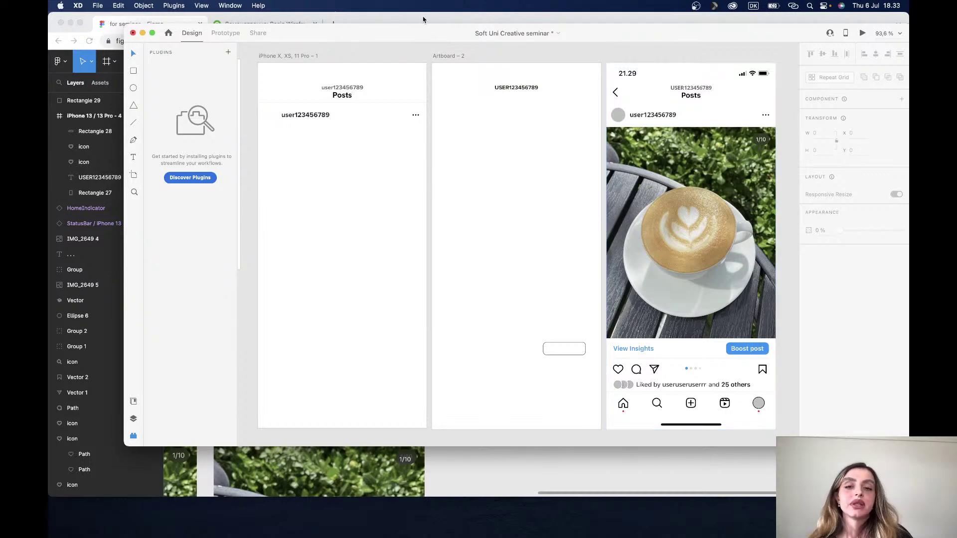
Step: Bring Figma's 'for seminar' file forward and select the wireframe's 390 × 484 grey image placeholder
{"action": "mouse_move", "coordinate": [411, 35]}
{"action": "left_mouse_down"}
{"action": "mouse_move", "coordinate": [513, 60]}
{"action": "mouse_move", "coordinate": [544, 52]}
{"action": "left_mouse_up"}
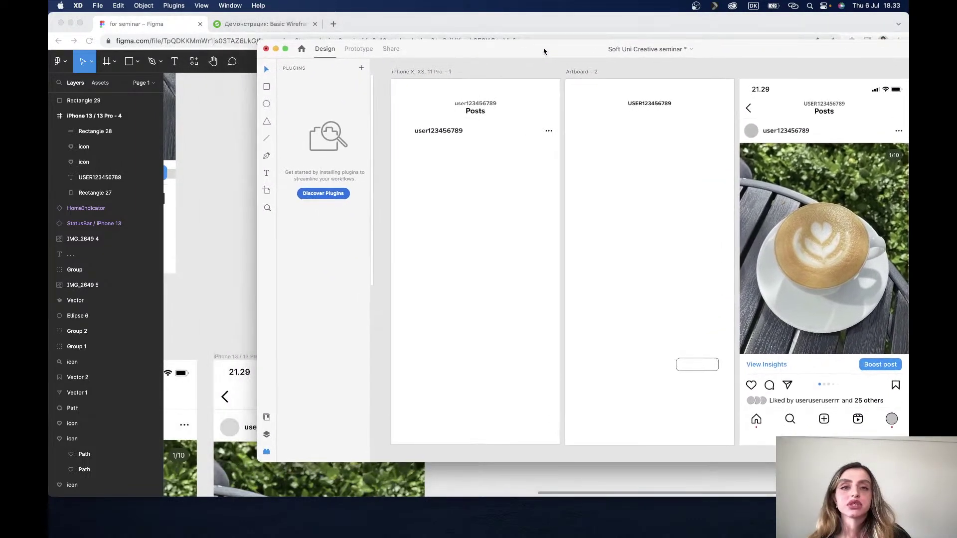
{"action": "left_click", "coordinate": [486, 24]}
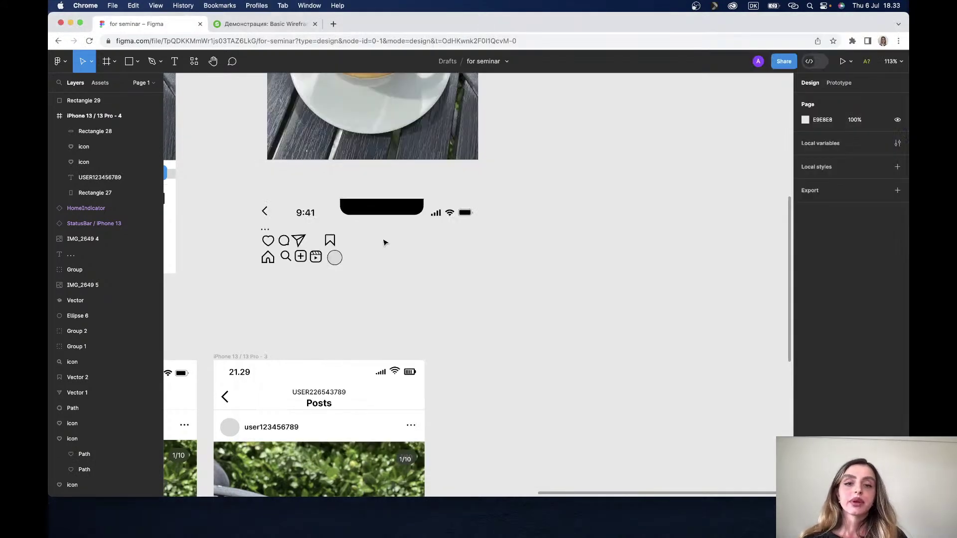
{"action": "scroll", "coordinate": [384, 241], "scroll_direction": "down", "scroll_amount": 5}
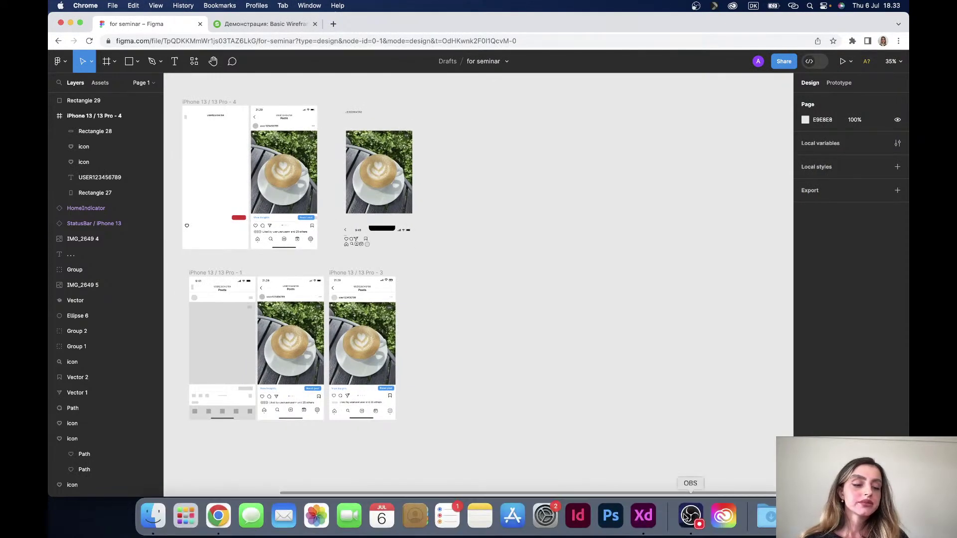
{"action": "scroll", "coordinate": [510, 383], "scroll_direction": "left", "scroll_amount": 3}
{"action": "scroll", "coordinate": [510, 383], "scroll_direction": "left", "scroll_amount": 3}
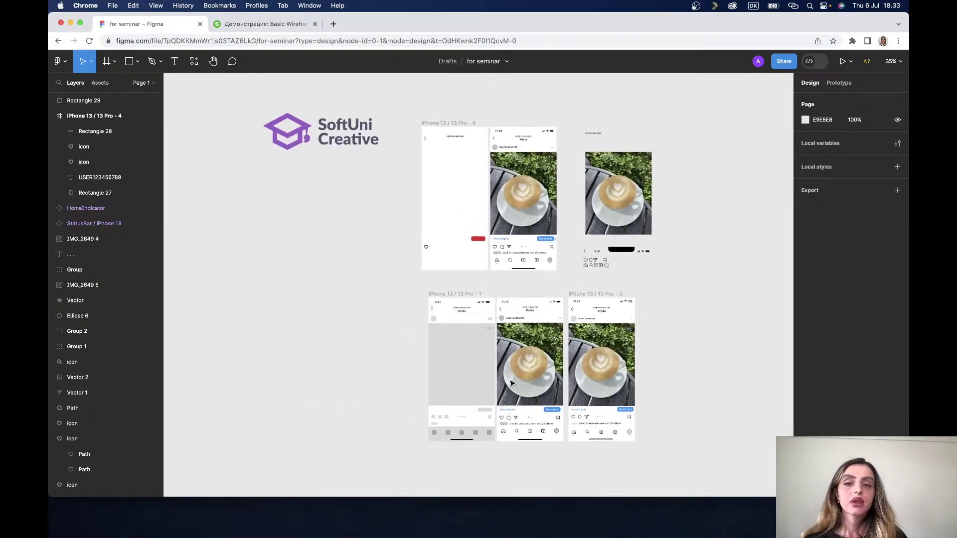
{"action": "scroll", "coordinate": [510, 383], "scroll_direction": "up", "scroll_amount": 5}
{"action": "scroll", "coordinate": [510, 383], "scroll_direction": "down", "scroll_amount": 3}
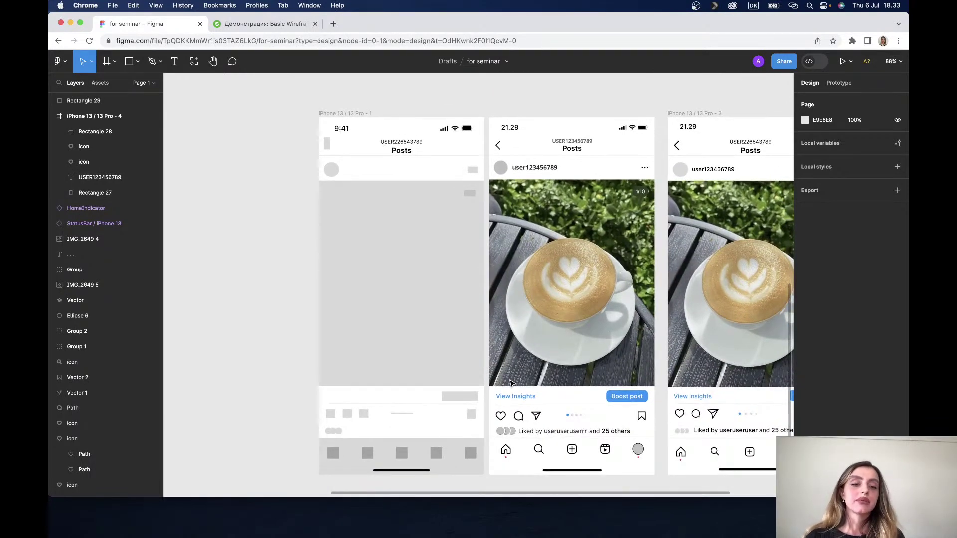
{"action": "scroll", "coordinate": [510, 383], "scroll_direction": "down", "scroll_amount": 2}
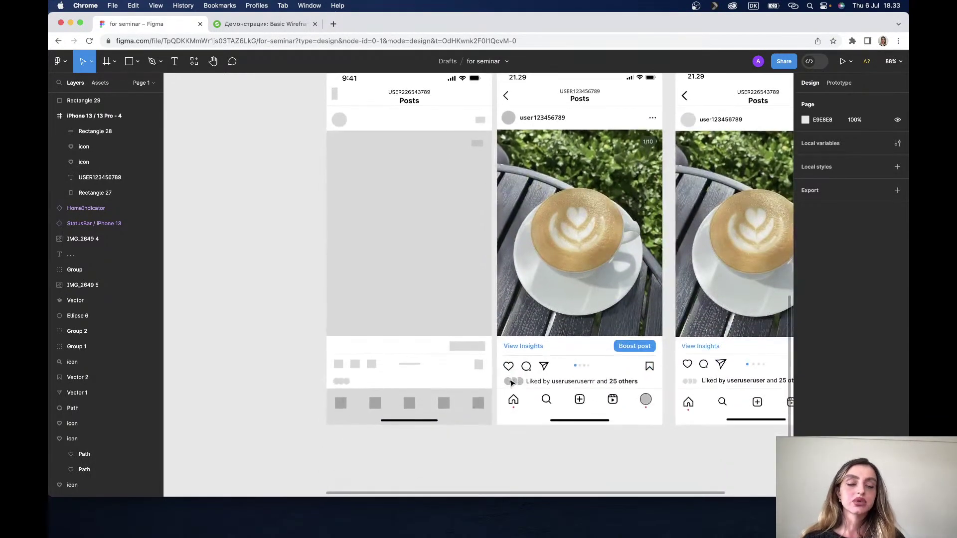
{"action": "scroll", "coordinate": [510, 383], "scroll_direction": "up", "scroll_amount": 1}
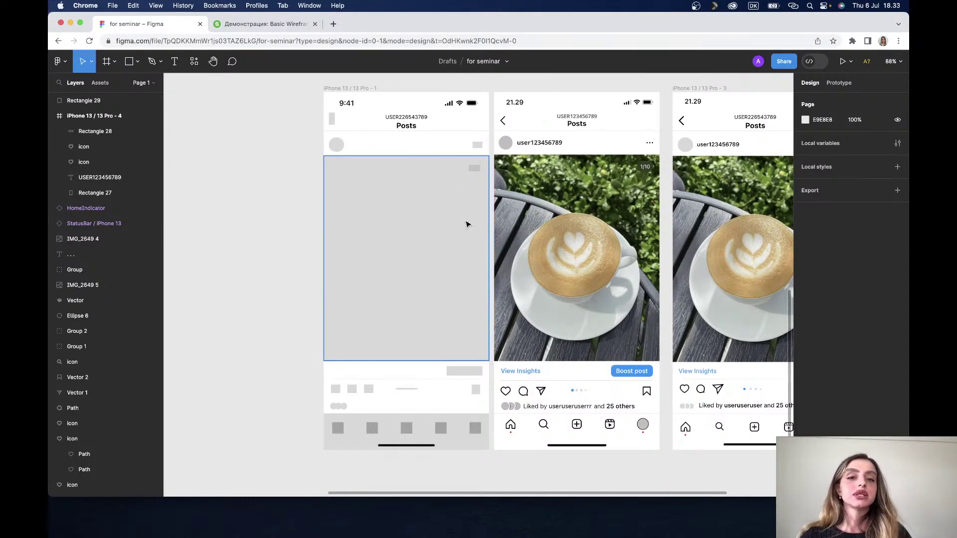
{"action": "left_click", "coordinate": [443, 219]}
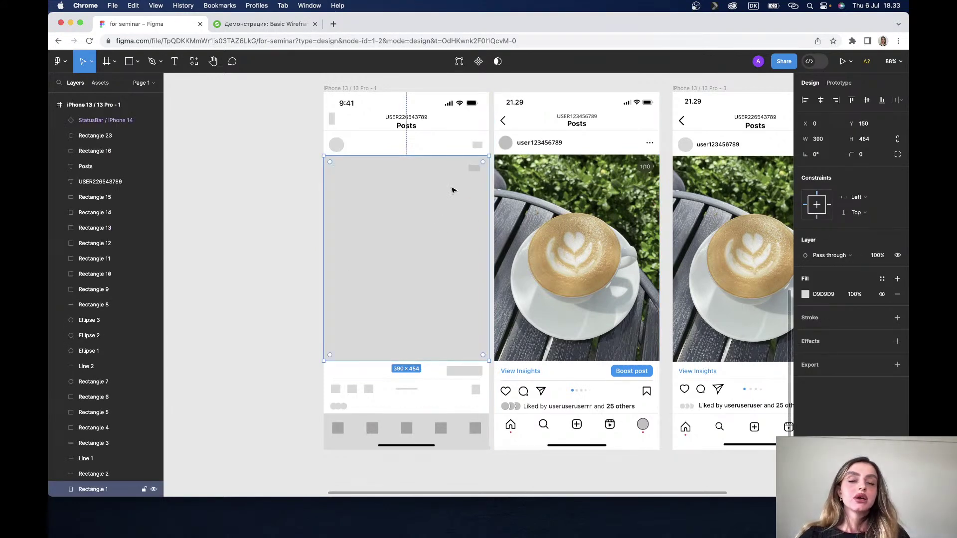
{"action": "mouse_move", "coordinate": [405, 258]}
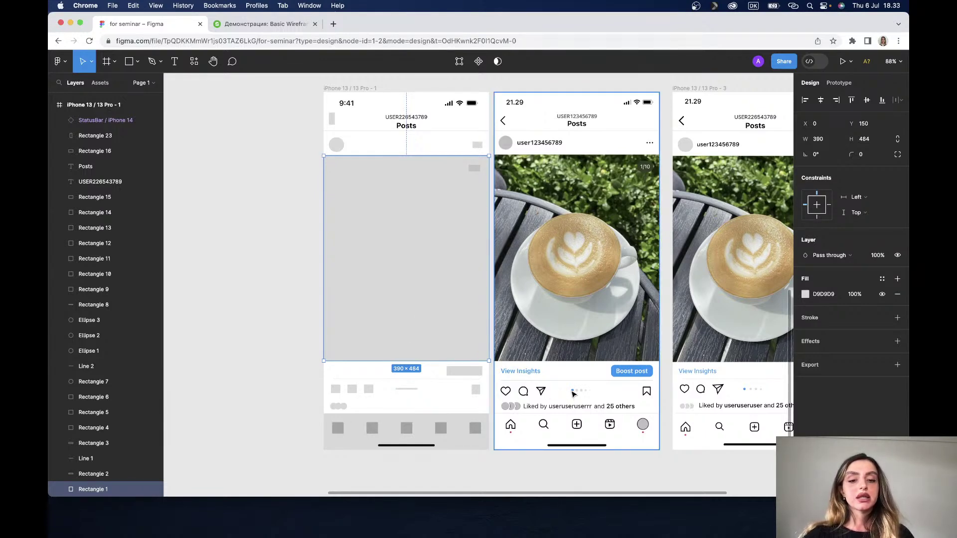
Step: Copy the coffee photo from the finished mockup
{"action": "scroll", "coordinate": [572, 393], "scroll_direction": "up", "scroll_amount": 5, "text": "ctrl"}
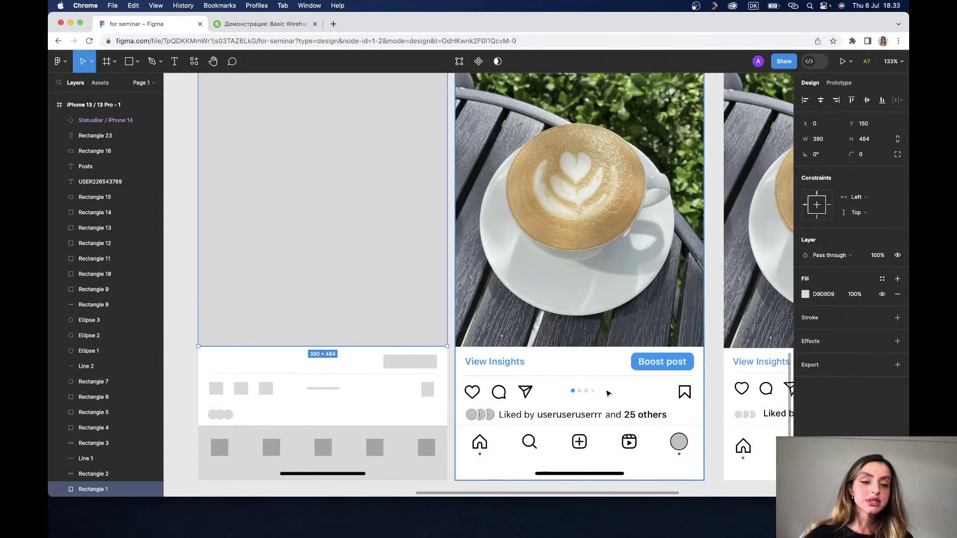
{"action": "scroll", "coordinate": [445, 339], "scroll_direction": "down", "scroll_amount": 5, "text": "ctrl"}
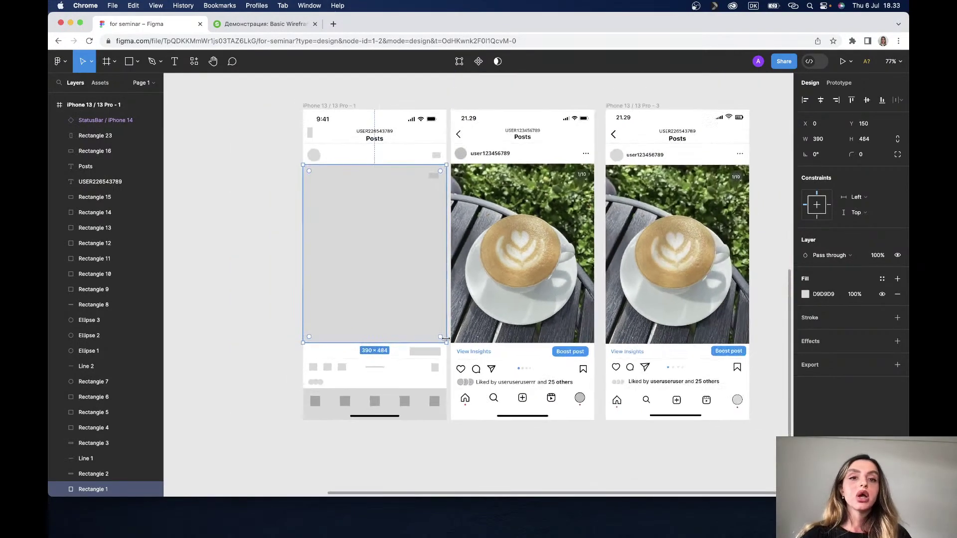
{"action": "scroll", "coordinate": [446, 339], "scroll_direction": "up", "scroll_amount": 2}
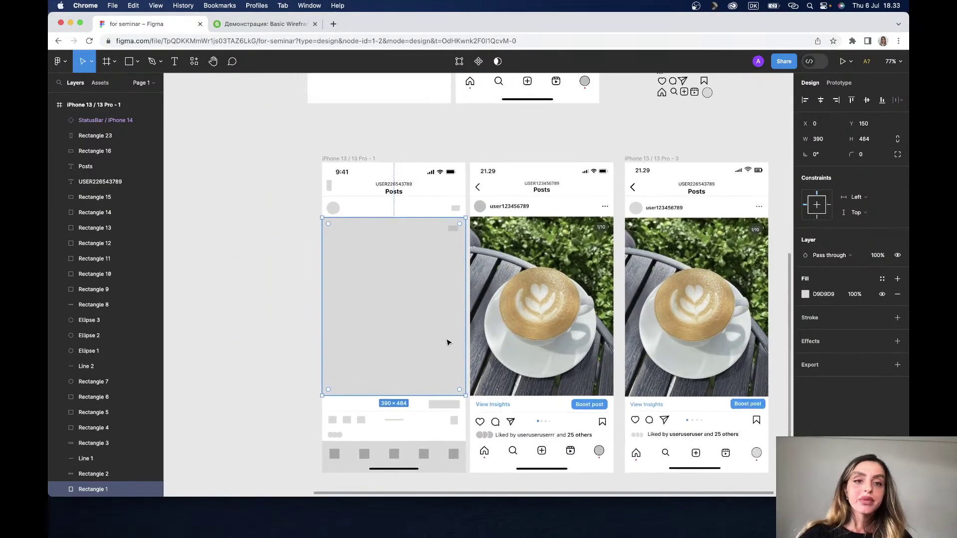
{"action": "scroll", "coordinate": [498, 274], "scroll_direction": "up", "scroll_amount": 2}
{"action": "scroll", "coordinate": [521, 234], "scroll_direction": "up", "scroll_amount": 3}
{"action": "scroll", "coordinate": [521, 234], "scroll_direction": "up", "scroll_amount": 1}
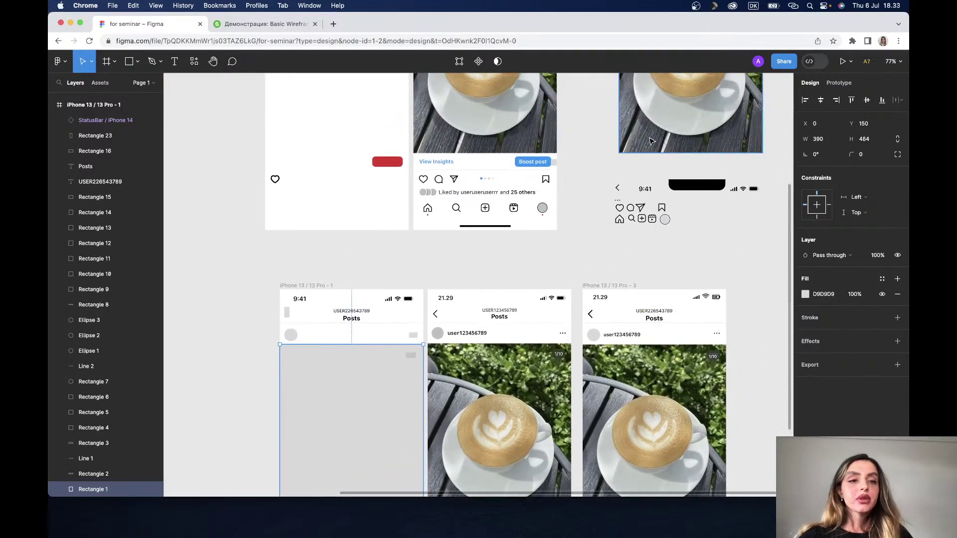
{"action": "scroll", "coordinate": [504, 349], "scroll_direction": "down", "scroll_amount": 3}
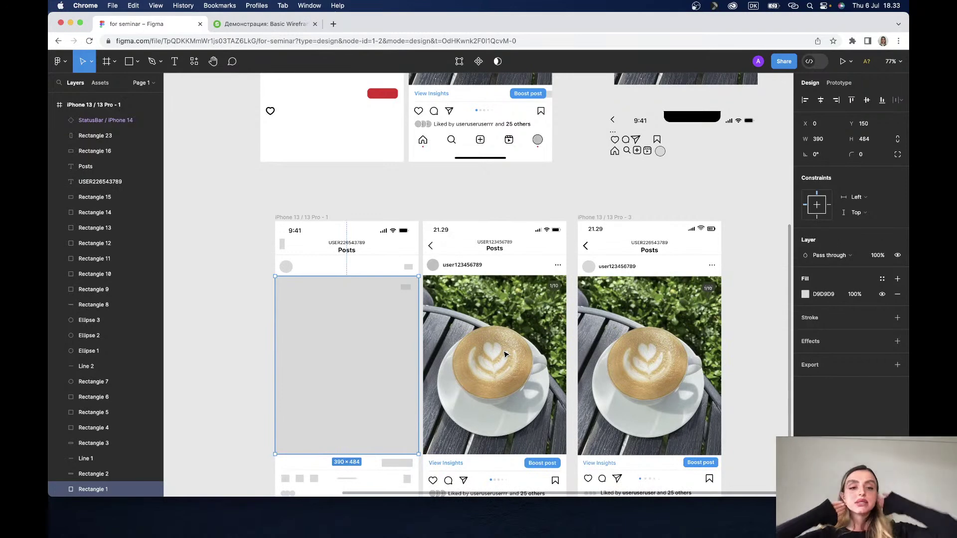
{"action": "scroll", "coordinate": [505, 354], "scroll_direction": "down", "scroll_amount": 3}
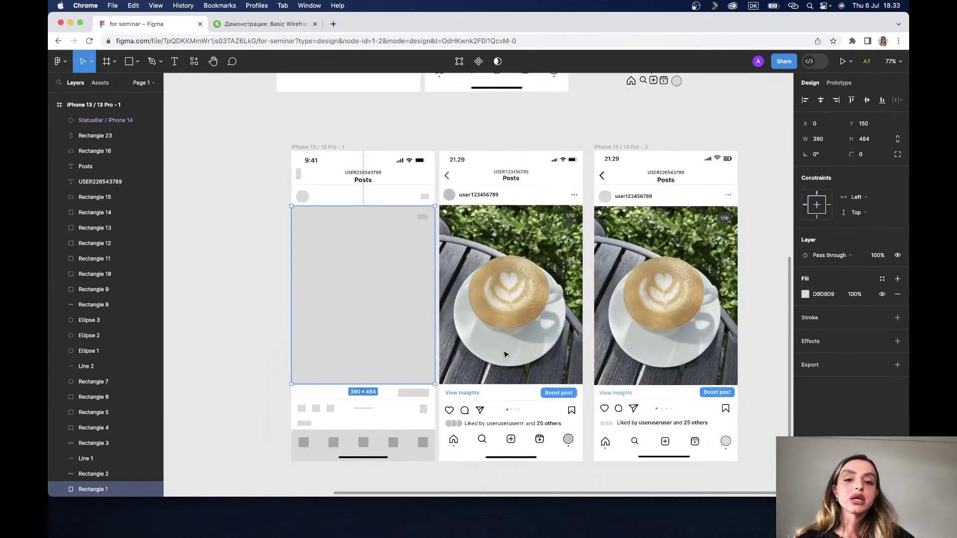
{"action": "right_click", "coordinate": [406, 298]}
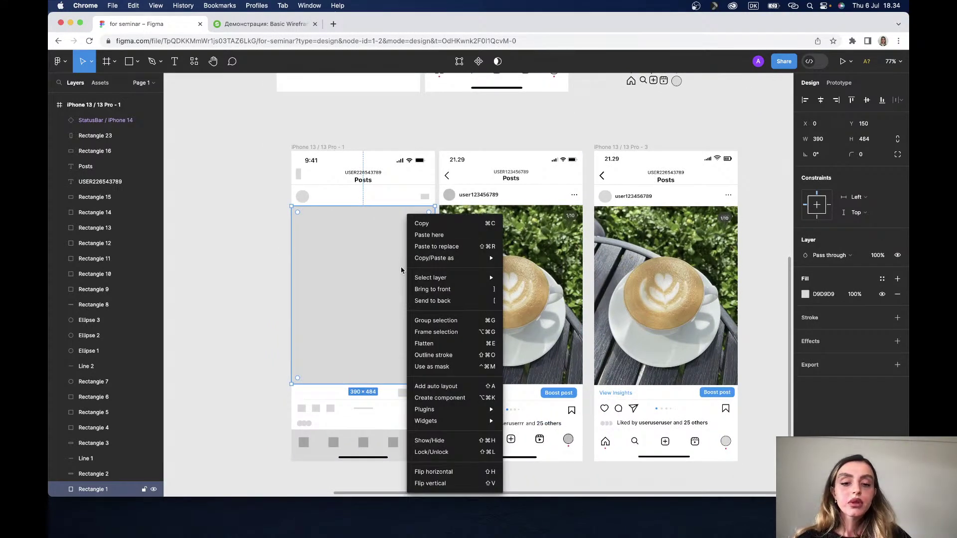
{"action": "left_click", "coordinate": [646, 126]}
{"action": "scroll", "coordinate": [647, 127], "scroll_direction": "up", "scroll_amount": 3}
{"action": "scroll", "coordinate": [646, 126], "scroll_direction": "up", "scroll_amount": 10}
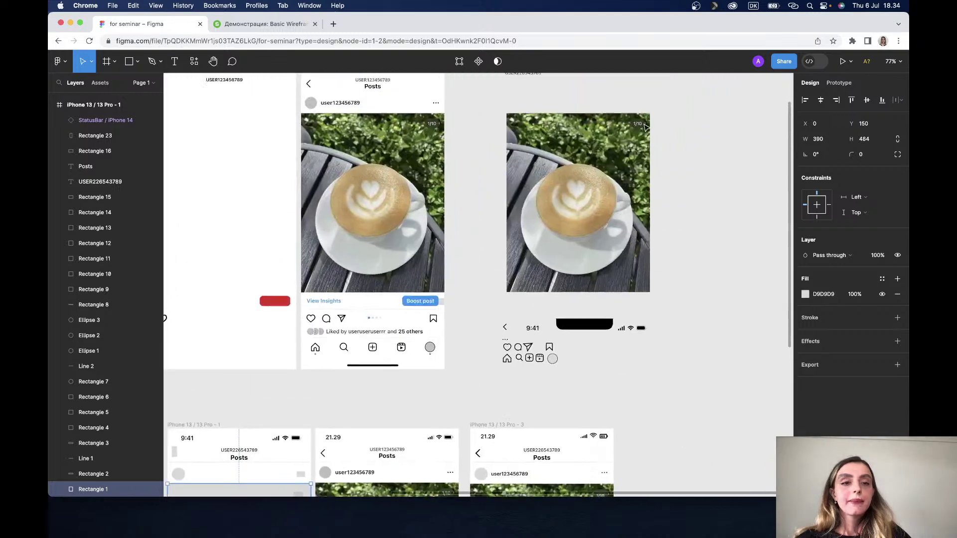
{"action": "left_click", "coordinate": [568, 195]}
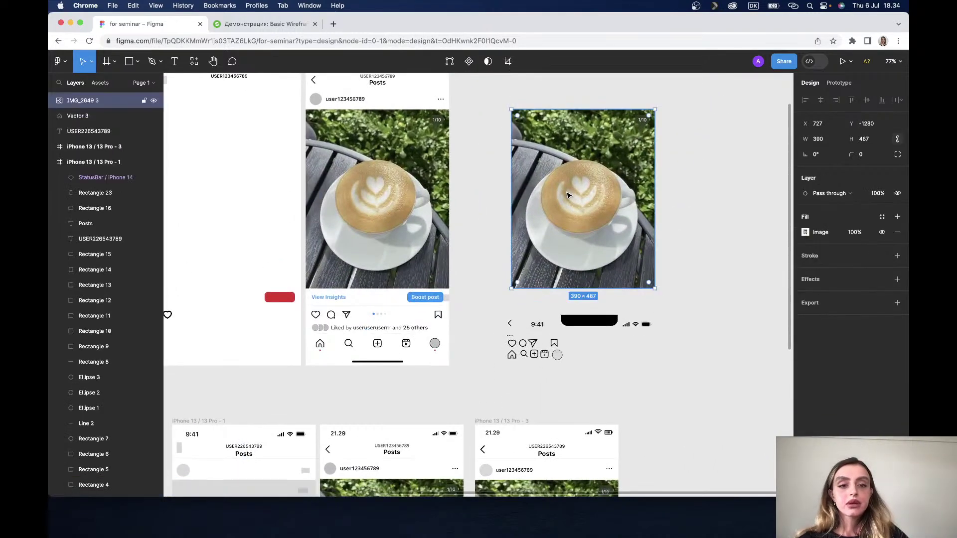
{"action": "right_click", "coordinate": [544, 230]}
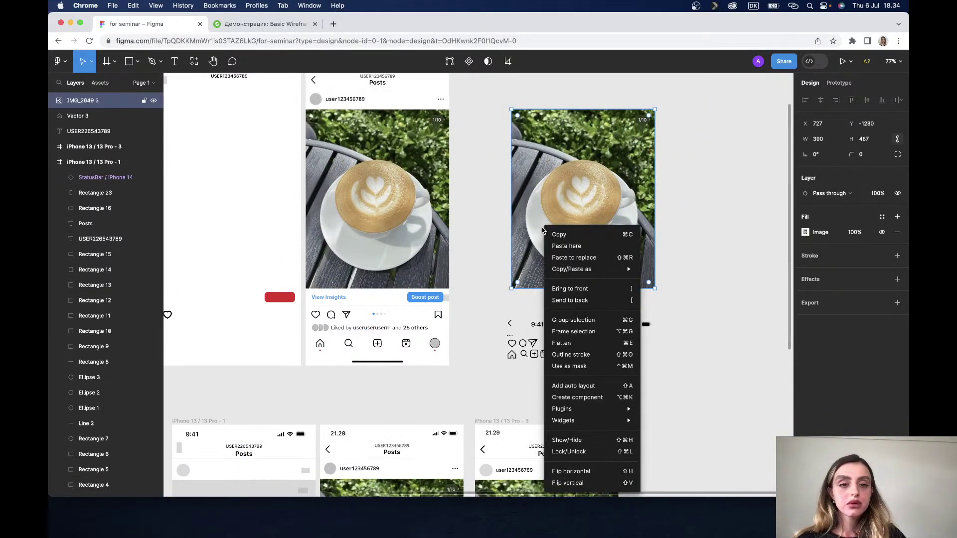
{"action": "left_click", "coordinate": [553, 233]}
Step: Paste the photo near the grey placeholder, allowing clipboard access, then remove the misplaced paste
{"action": "scroll", "coordinate": [302, 414], "scroll_direction": "down", "scroll_amount": 10}
{"action": "left_click", "coordinate": [375, 366]}
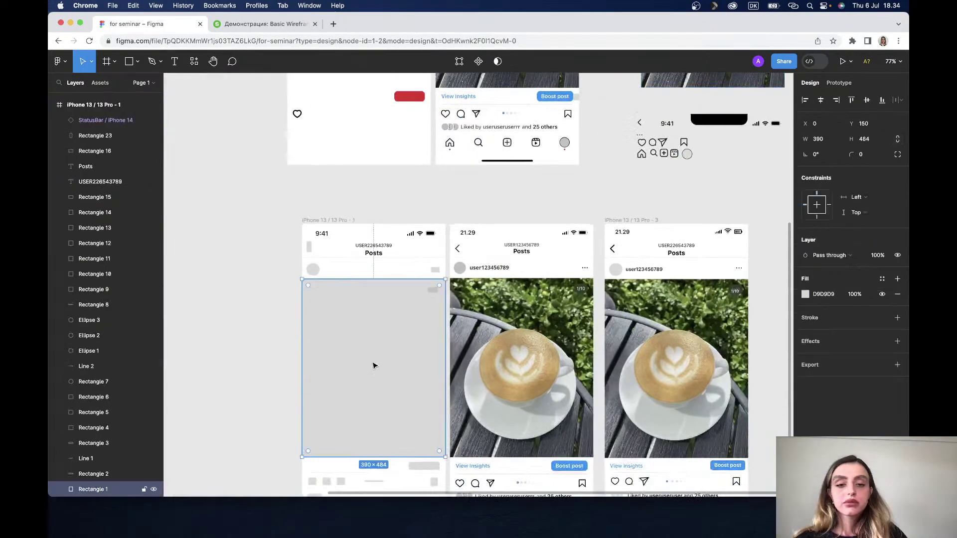
{"action": "right_click", "coordinate": [375, 366]}
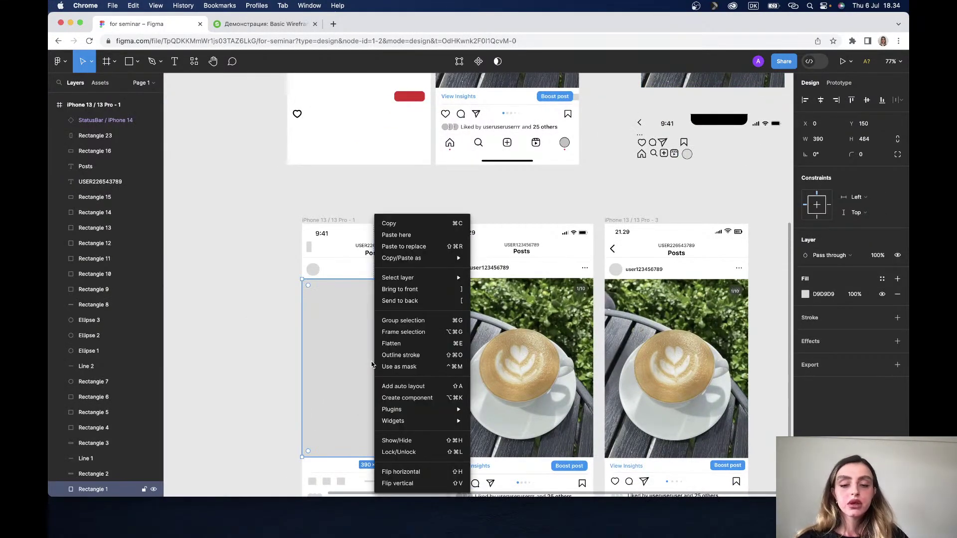
{"action": "left_click", "coordinate": [223, 358]}
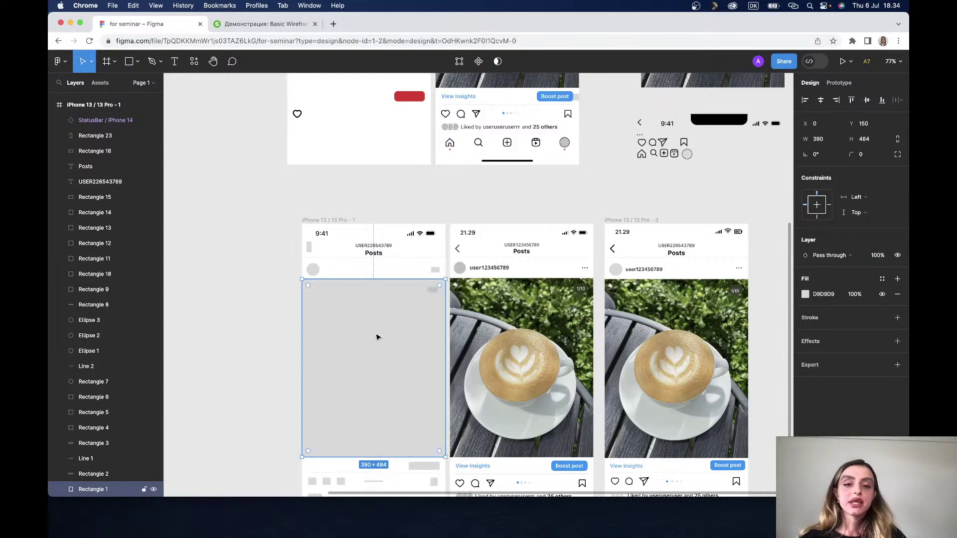
{"action": "scroll", "coordinate": [376, 336], "scroll_direction": "down", "scroll_amount": 3}
{"action": "scroll", "coordinate": [376, 336], "scroll_direction": "down", "scroll_amount": 1}
{"action": "scroll", "coordinate": [376, 337], "scroll_direction": "down", "scroll_amount": 1}
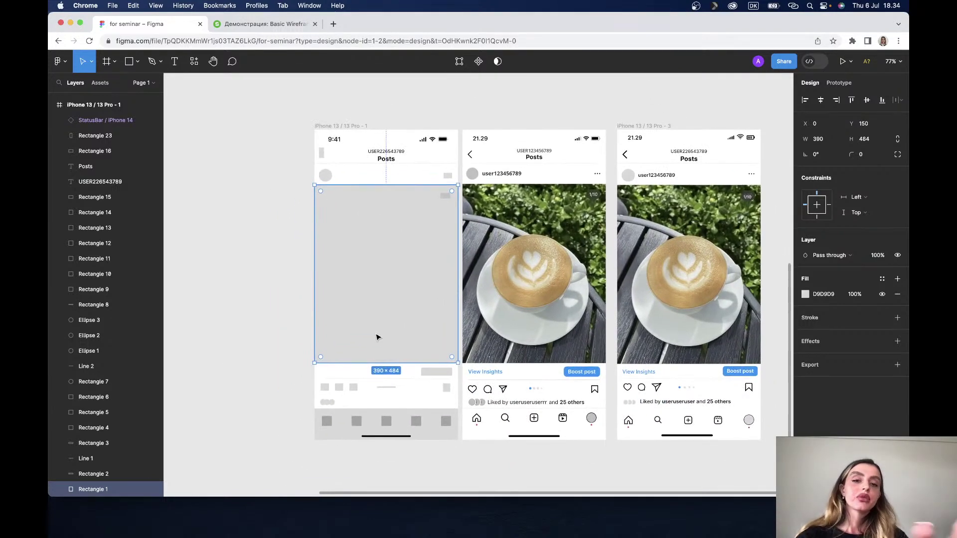
{"action": "right_click", "coordinate": [376, 338]}
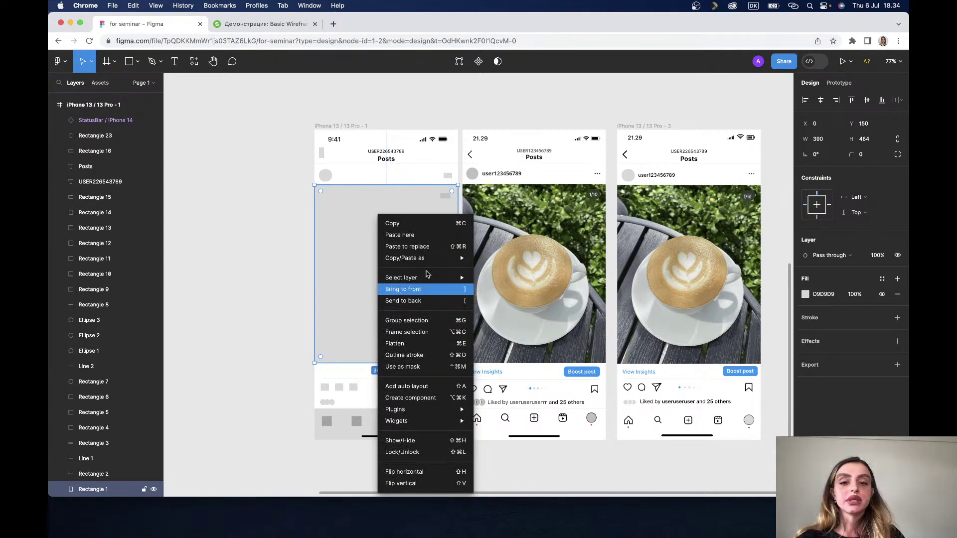
{"action": "left_click", "coordinate": [417, 236]}
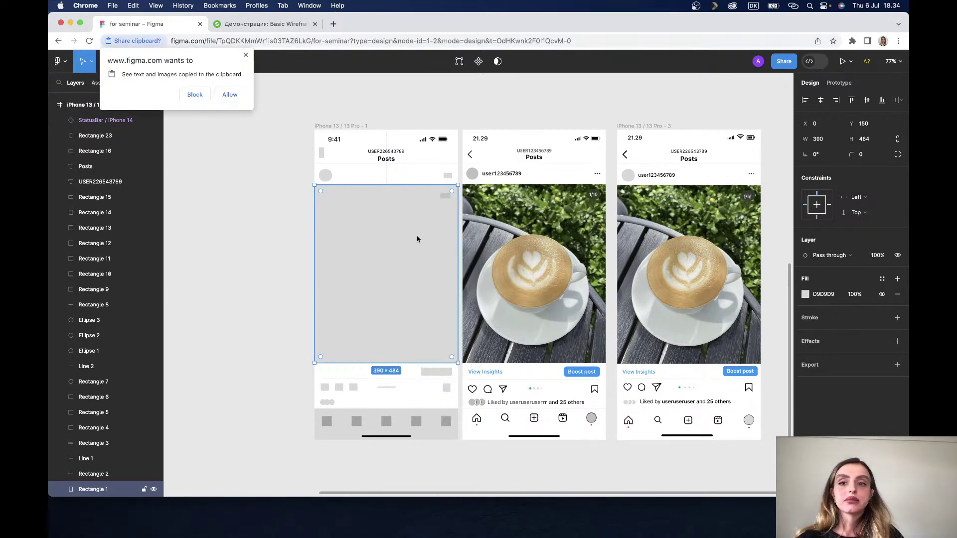
{"action": "left_click", "coordinate": [229, 95]}
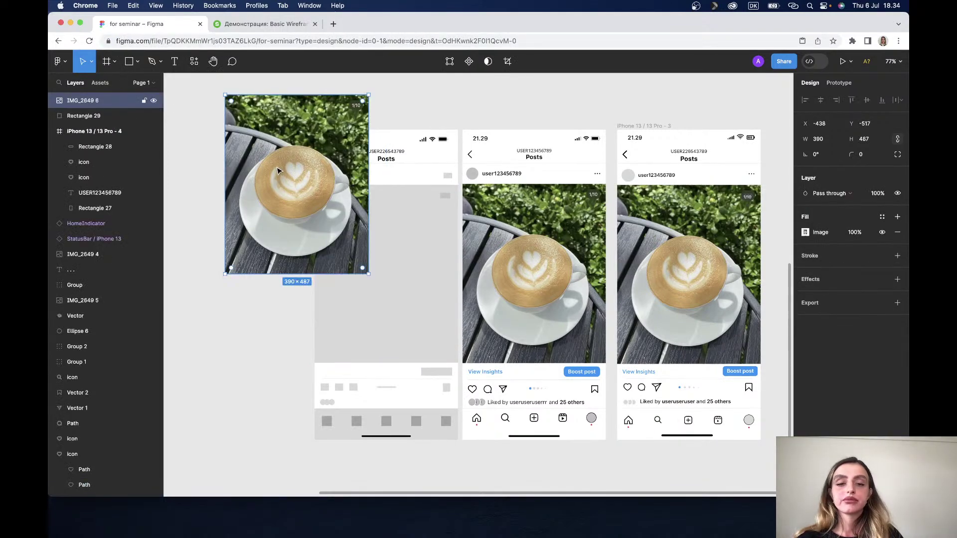
{"action": "mouse_move", "coordinate": [281, 176]}
{"action": "left_mouse_down"}
{"action": "mouse_move", "coordinate": [387, 256]}
{"action": "mouse_move", "coordinate": [372, 258]}
{"action": "left_mouse_up"}
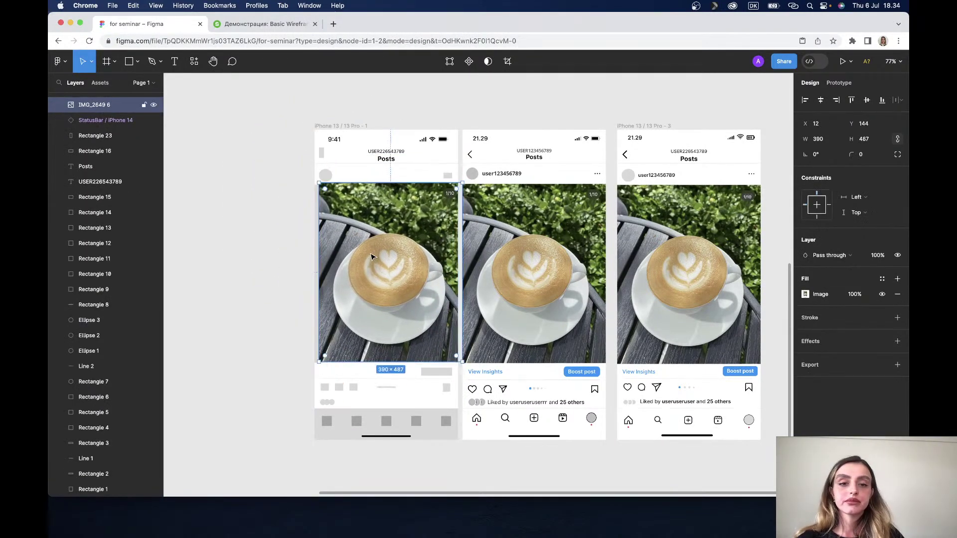
{"action": "key", "text": "BackSpace"}
Step: Paste the photo into the first wireframe's image slot and trim it to 389 × 487
{"action": "left_click", "coordinate": [374, 264]}
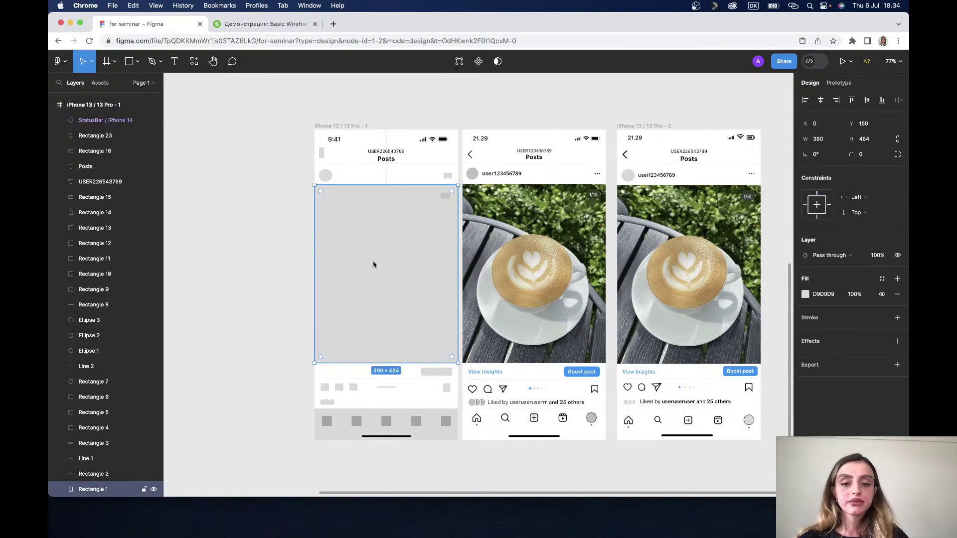
{"action": "right_click", "coordinate": [374, 264]}
{"action": "left_click", "coordinate": [403, 232]}
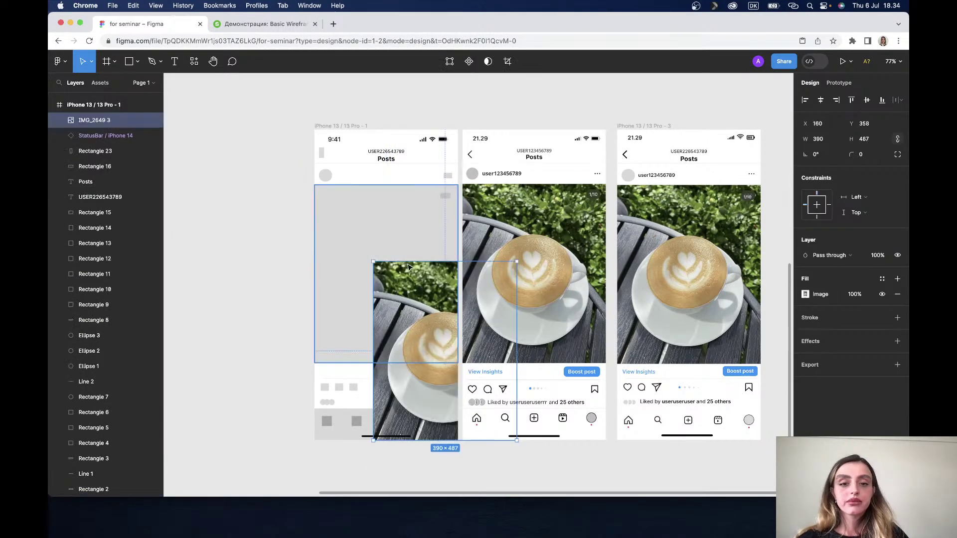
{"action": "left_click_drag", "start_coordinate": [408, 267], "coordinate": [362, 246]}
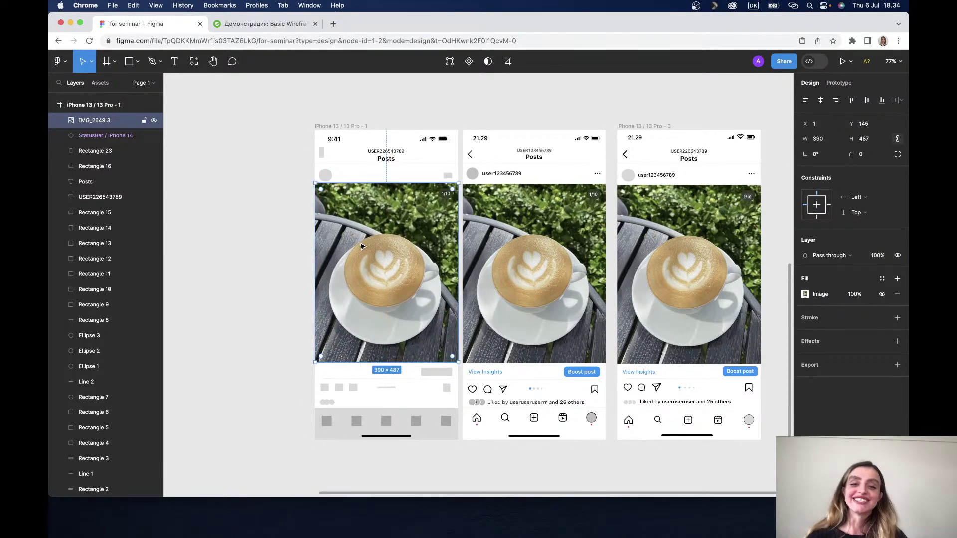
{"action": "scroll", "coordinate": [445, 271], "scroll_direction": "up", "scroll_amount": 5}
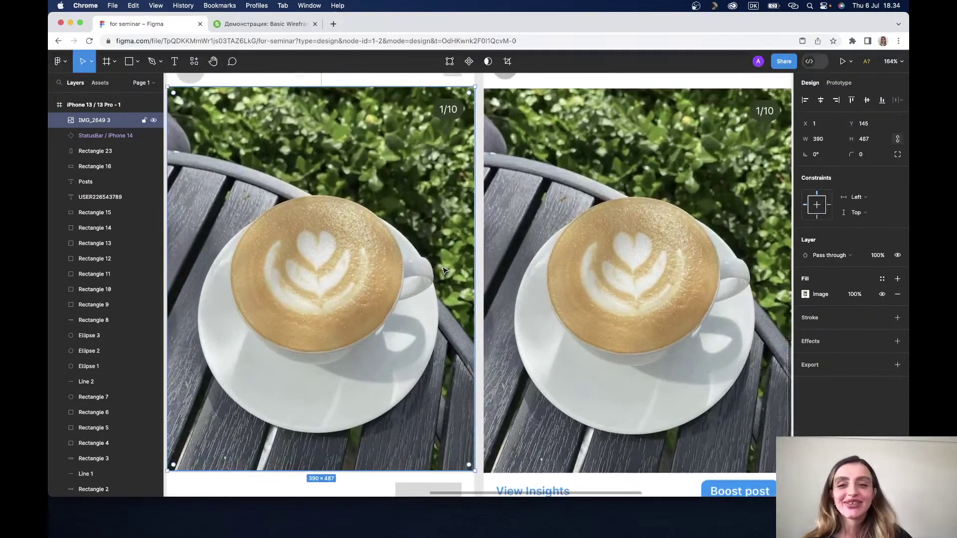
{"action": "scroll", "coordinate": [406, 247], "scroll_direction": "left", "scroll_amount": 2}
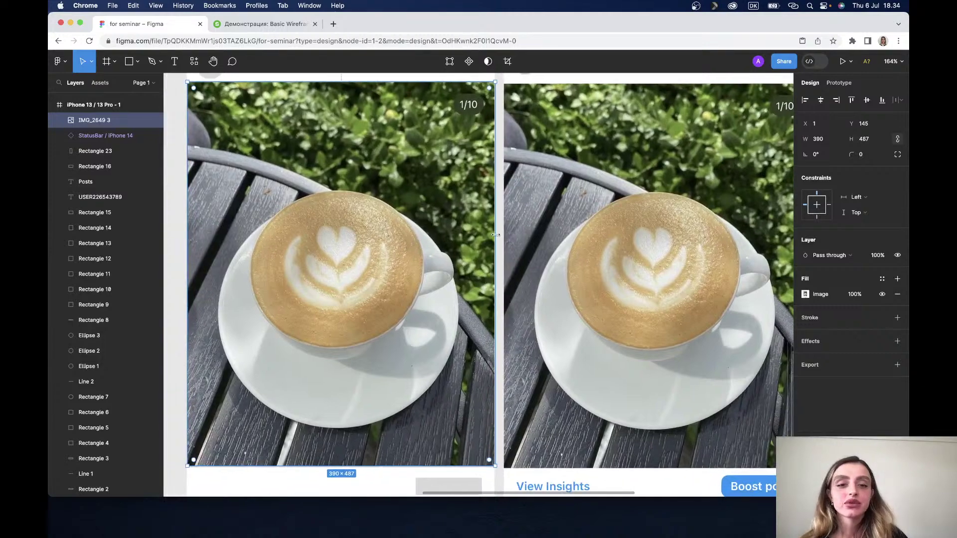
{"action": "left_click_drag", "start_coordinate": [496, 236], "coordinate": [492, 236]}
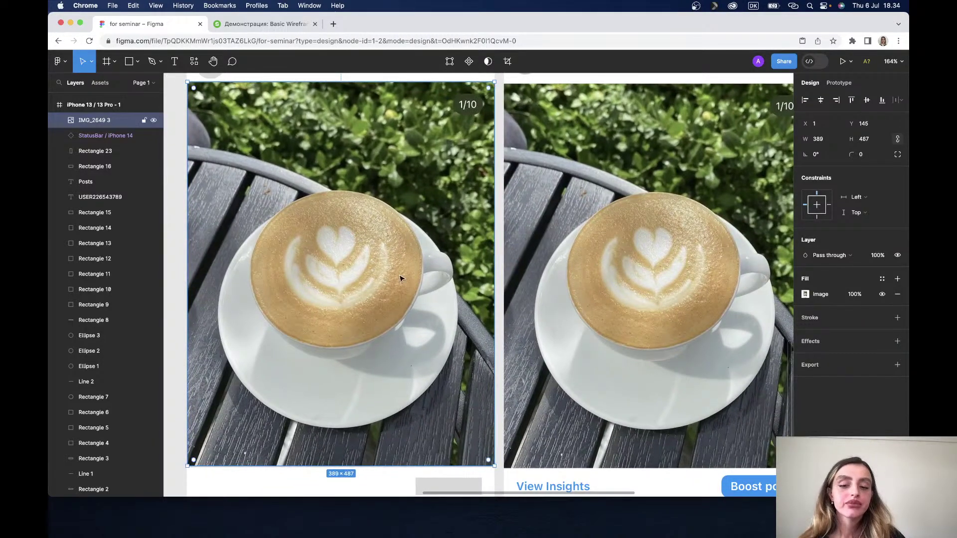
{"action": "scroll", "coordinate": [400, 278], "scroll_direction": "down", "scroll_amount": 5}
{"action": "scroll", "coordinate": [398, 277], "scroll_direction": "up", "scroll_amount": 2}
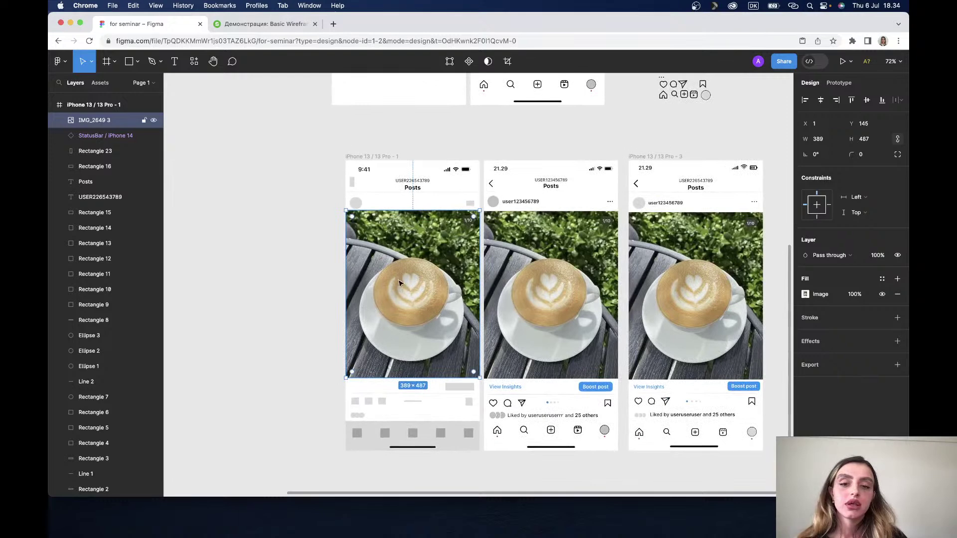
Step: Delete the pasted coffee photo so the grey 390 × 484 placeholder shows again
{"action": "key", "text": "Delete"}
{"action": "right_click", "coordinate": [411, 284]}
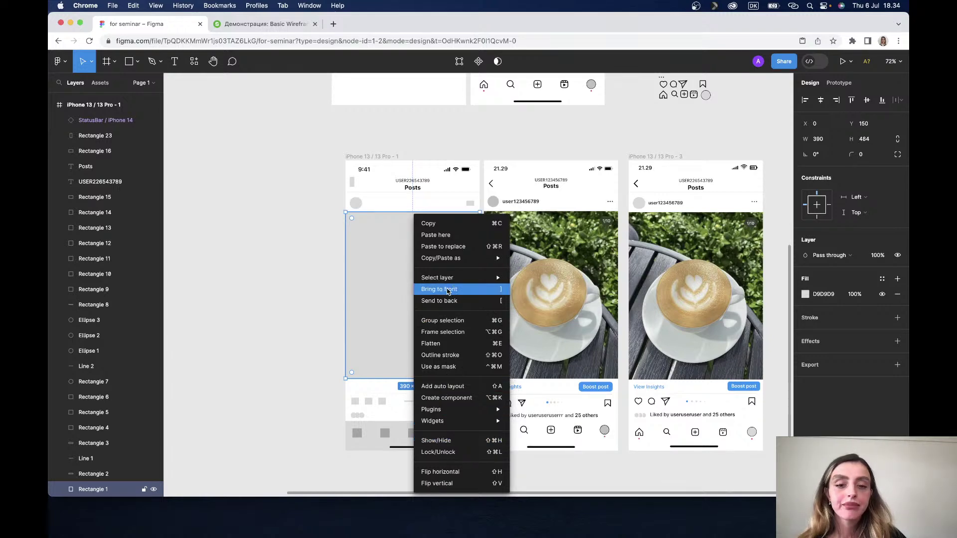
{"action": "key", "text": "Escape"}
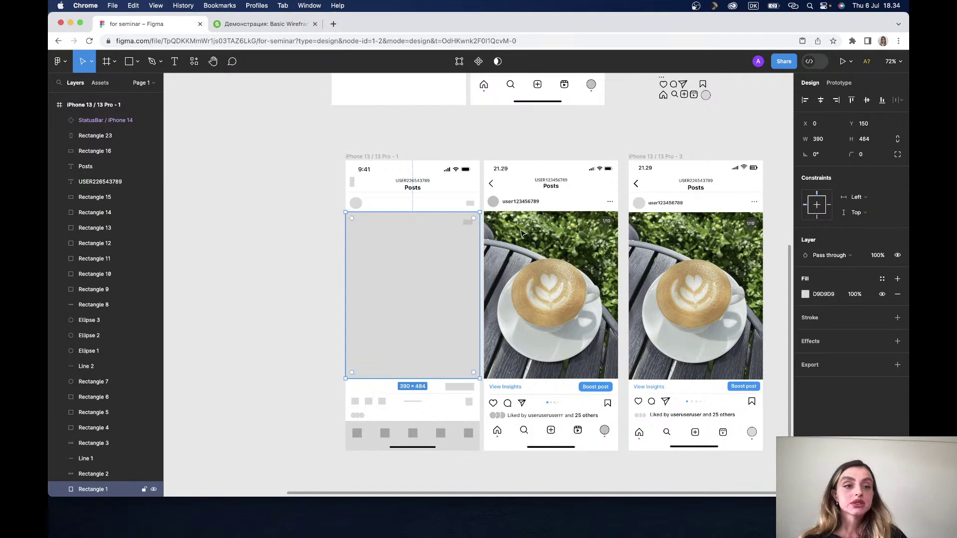
{"action": "scroll", "coordinate": [637, 177], "scroll_direction": "up", "scroll_amount": 5}
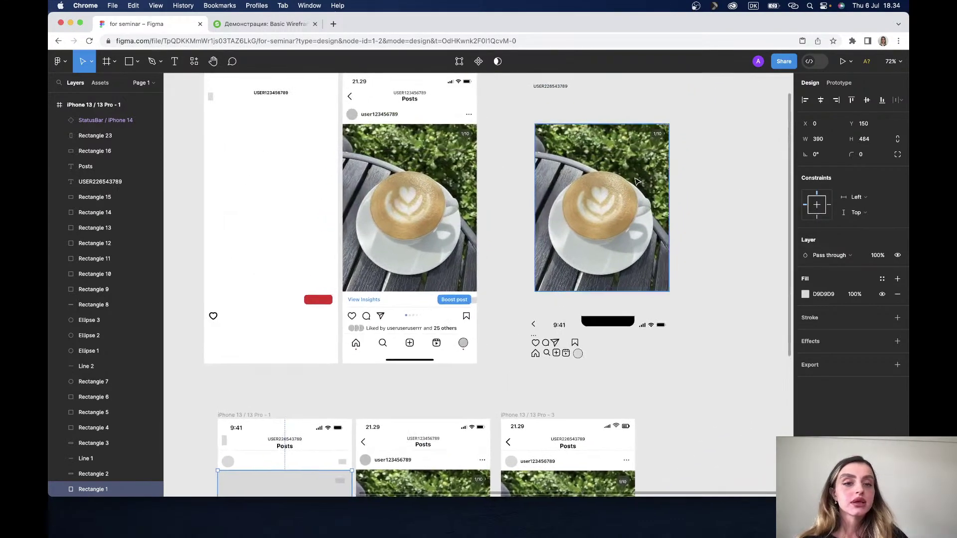
{"action": "scroll", "coordinate": [638, 177], "scroll_direction": "left", "scroll_amount": 3}
{"action": "scroll", "coordinate": [277, 250], "scroll_direction": "down", "scroll_amount": 3}
{"action": "scroll", "coordinate": [276, 250], "scroll_direction": "down", "scroll_amount": 1}
{"action": "scroll", "coordinate": [276, 250], "scroll_direction": "left", "scroll_amount": 1}
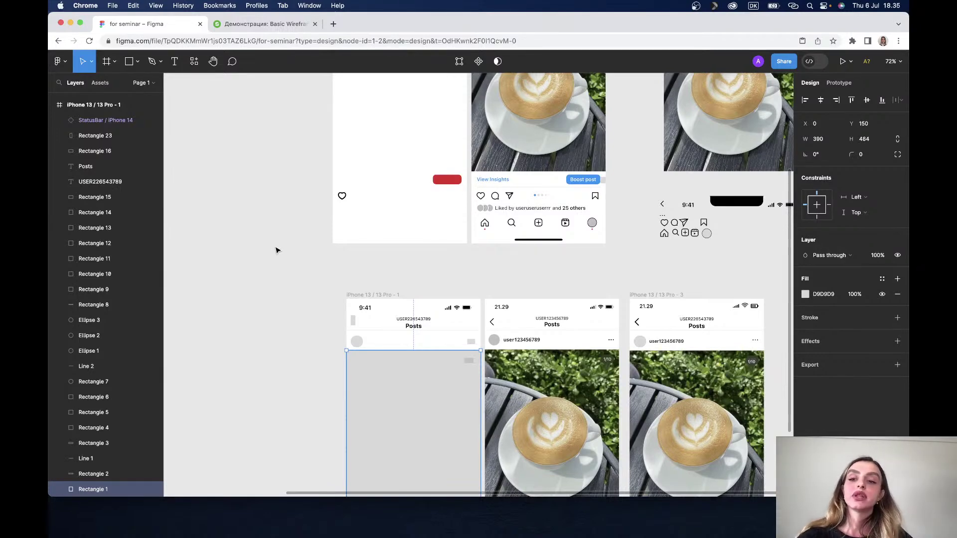
{"action": "mouse_move", "coordinate": [95, 197]}
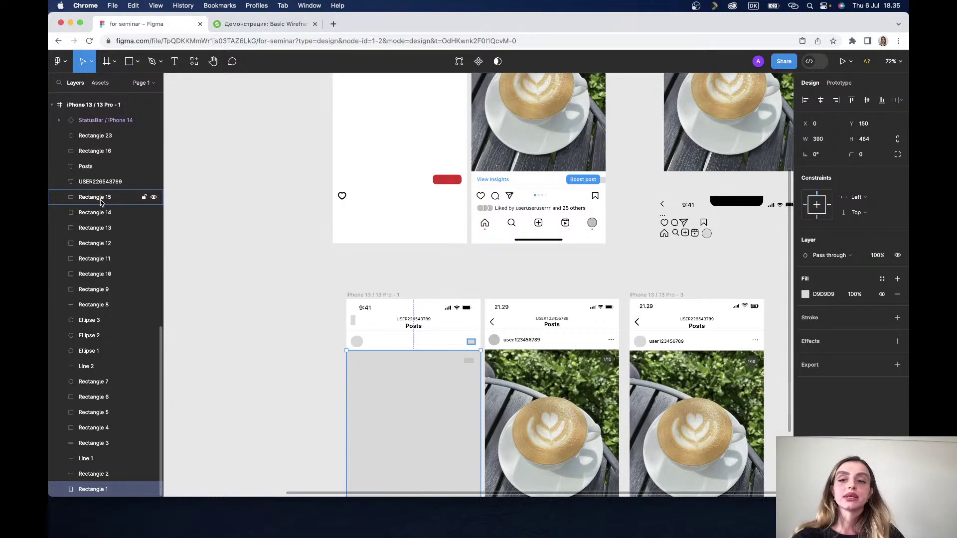
Step: Rename the 23 × 15 Rectangle 15 header layer to 'settings picture'
{"action": "left_click", "coordinate": [99, 200]}
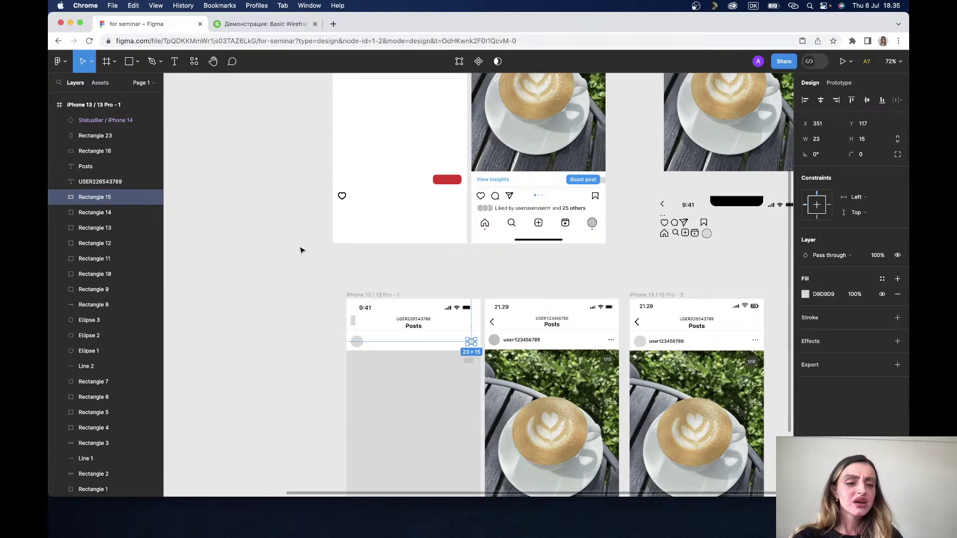
{"action": "double_click", "coordinate": [103, 197]}
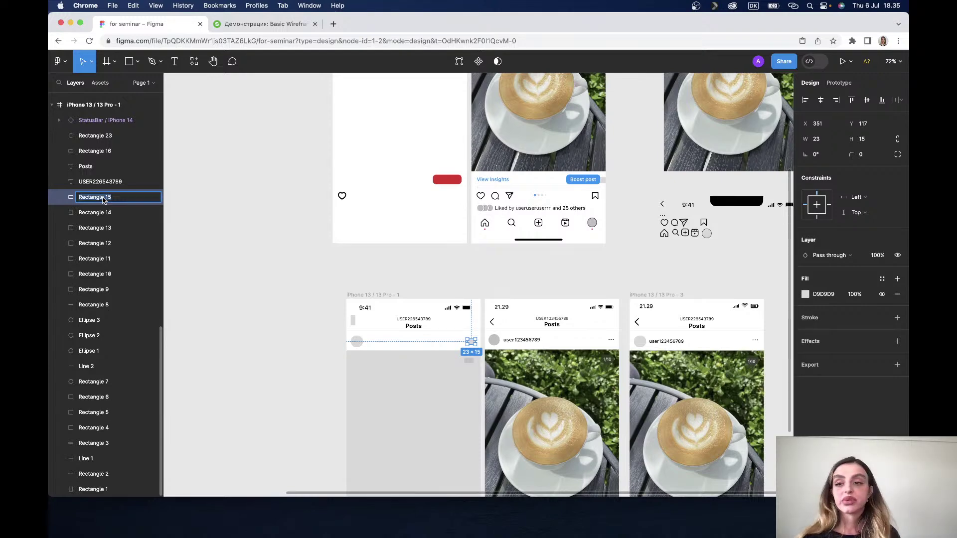
{"action": "type", "text": "settings picture"}
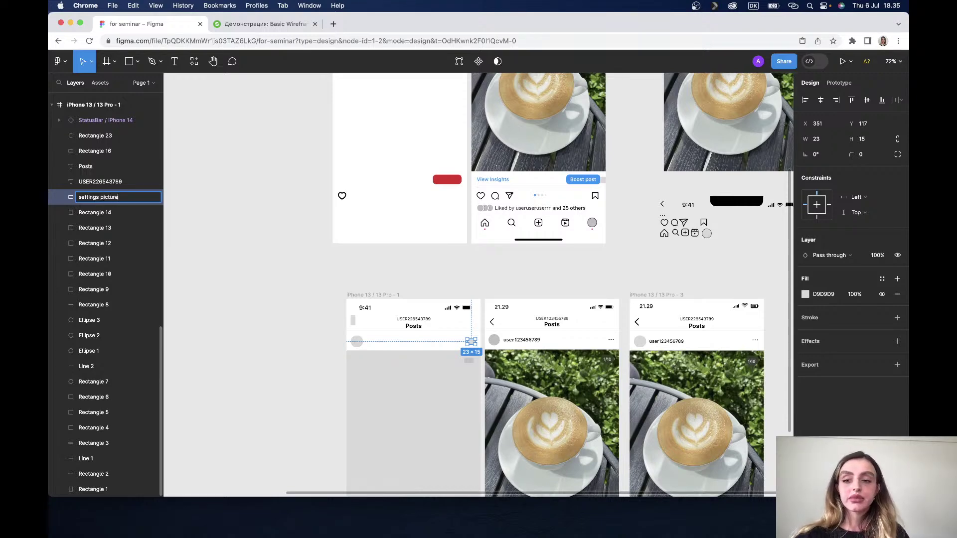
{"action": "key", "text": "Return"}
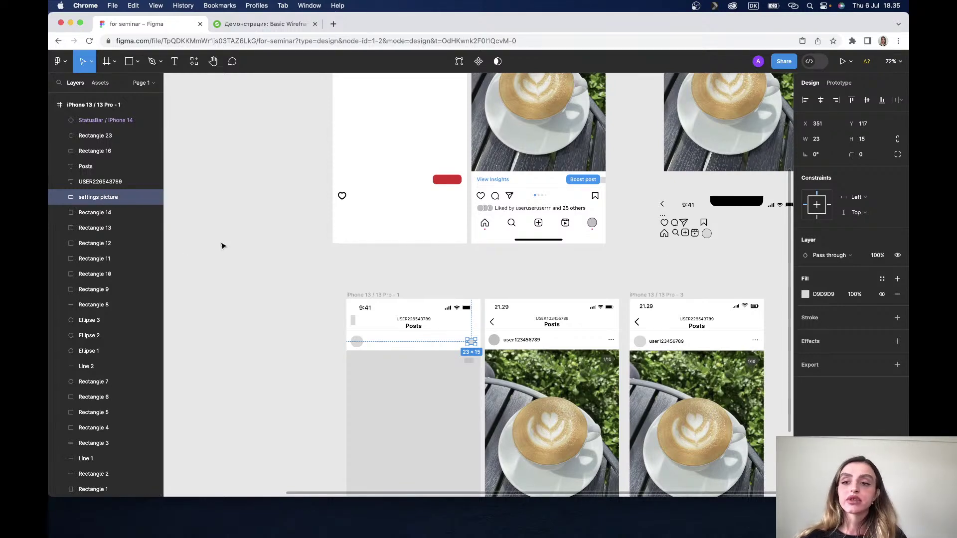
{"action": "left_click", "coordinate": [249, 271]}
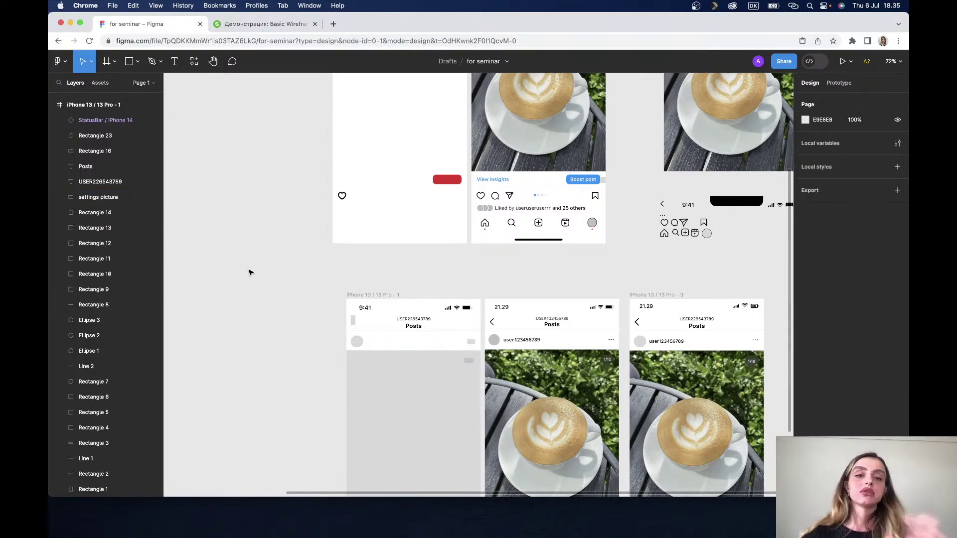
{"action": "scroll", "coordinate": [249, 271], "scroll_direction": "up", "scroll_amount": 3}
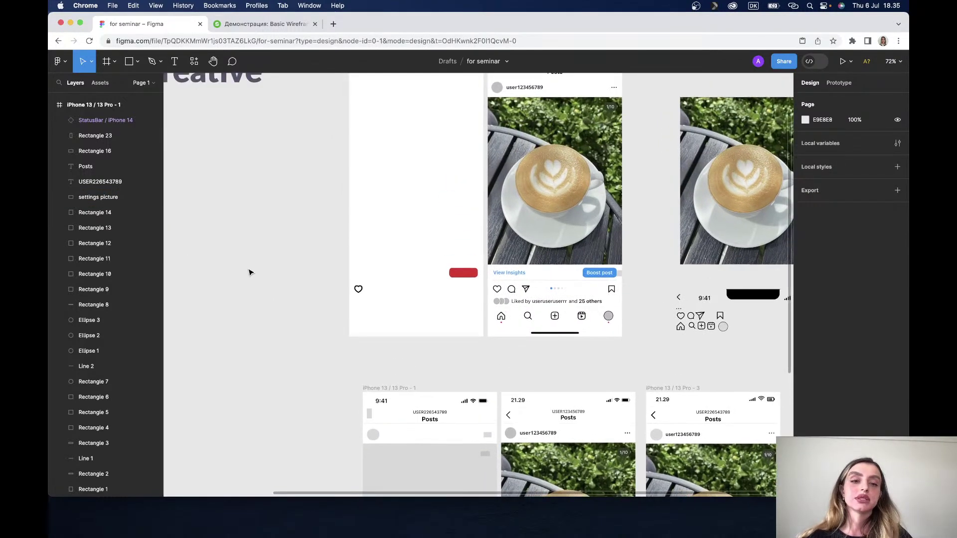
{"action": "left_click", "coordinate": [619, 272]}
{"action": "key", "text": "Escape"}
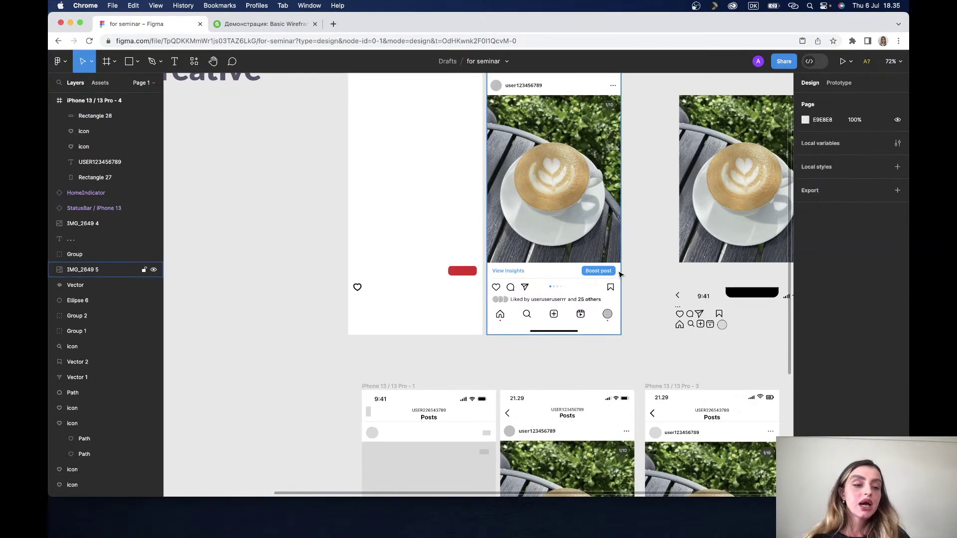
{"action": "scroll", "coordinate": [619, 274], "scroll_direction": "right", "scroll_amount": 3}
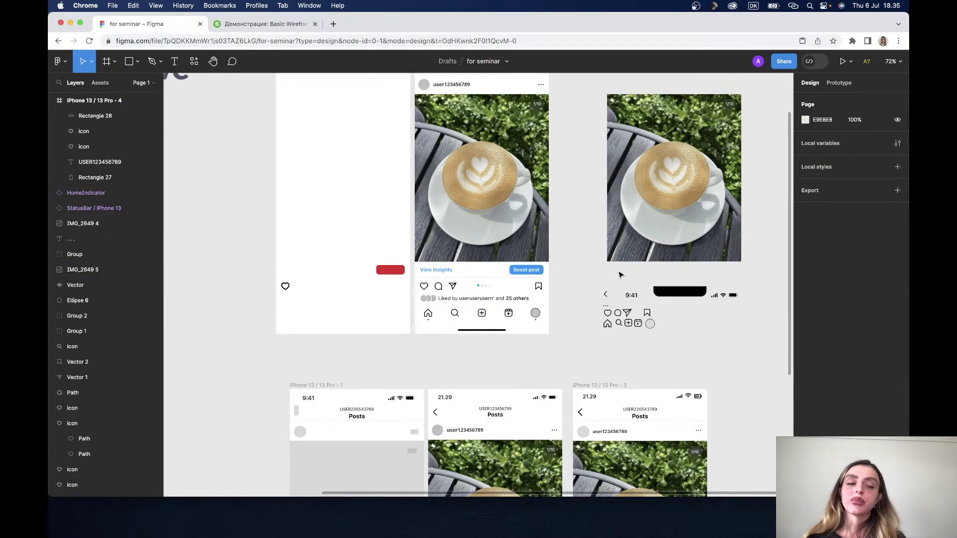
{"action": "scroll", "coordinate": [619, 275], "scroll_direction": "up", "scroll_amount": 3}
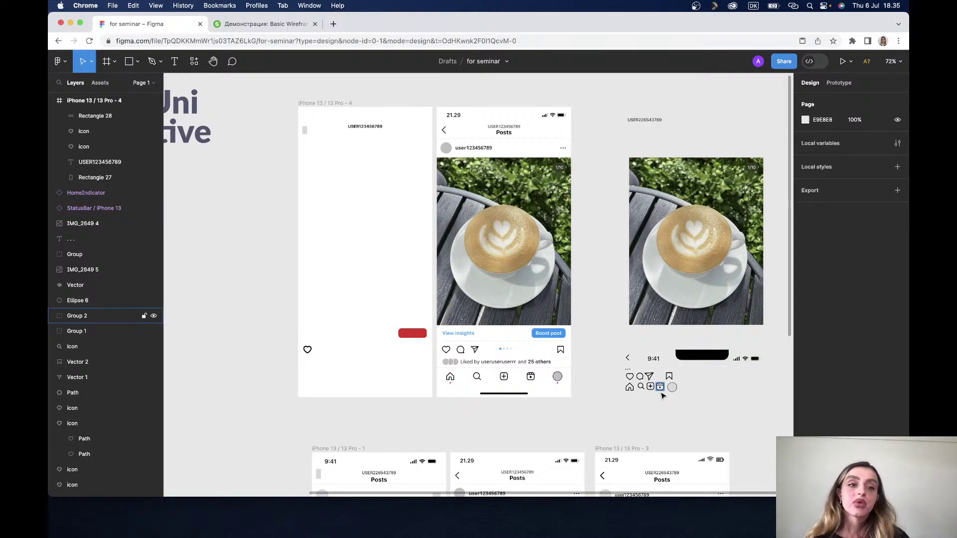
{"action": "scroll", "coordinate": [662, 395], "scroll_direction": "right", "scroll_amount": 1}
{"action": "scroll", "coordinate": [661, 395], "scroll_direction": "down", "scroll_amount": 1}
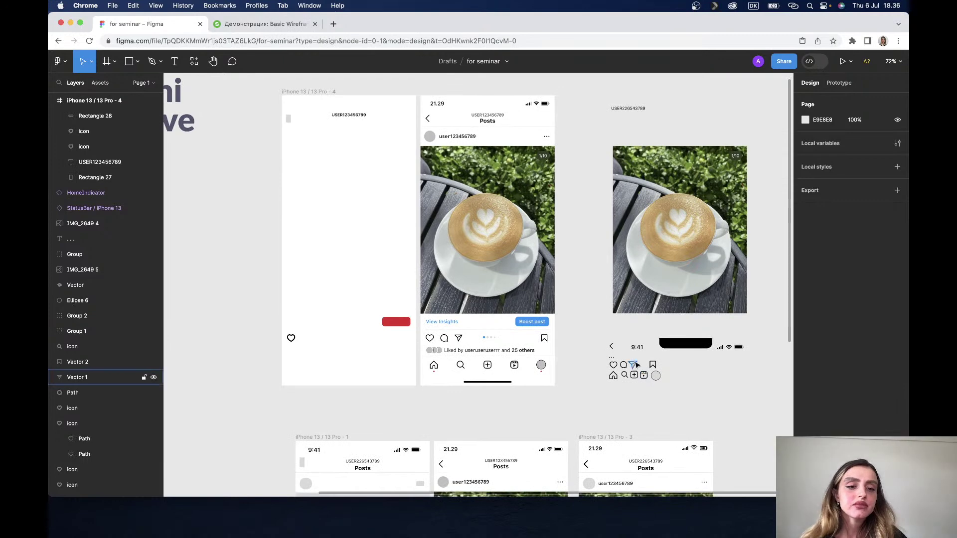
{"action": "scroll", "coordinate": [613, 364], "scroll_direction": "down", "scroll_amount": 3}
{"action": "scroll", "coordinate": [614, 363], "scroll_direction": "left", "scroll_amount": 2}
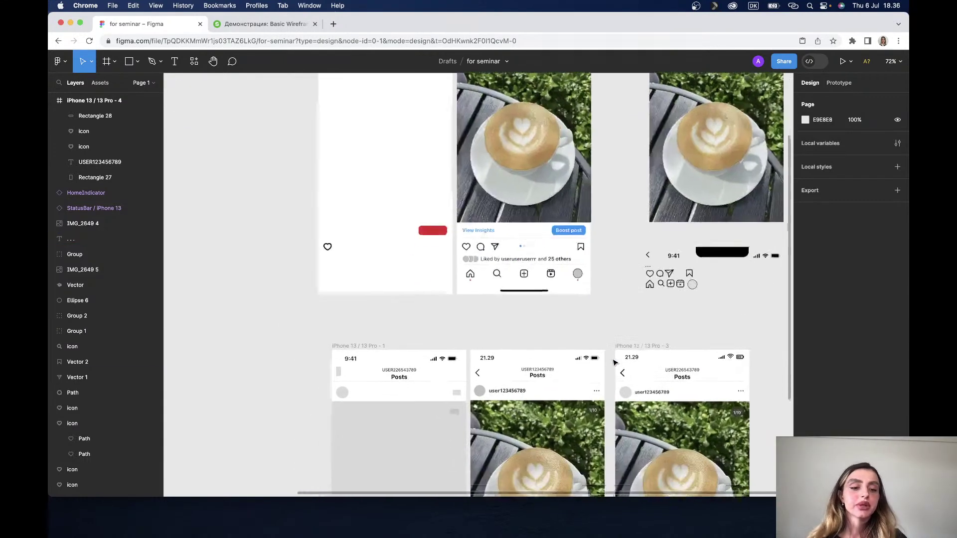
{"action": "scroll", "coordinate": [613, 363], "scroll_direction": "left", "scroll_amount": 2}
{"action": "scroll", "coordinate": [614, 363], "scroll_direction": "up", "scroll_amount": 2}
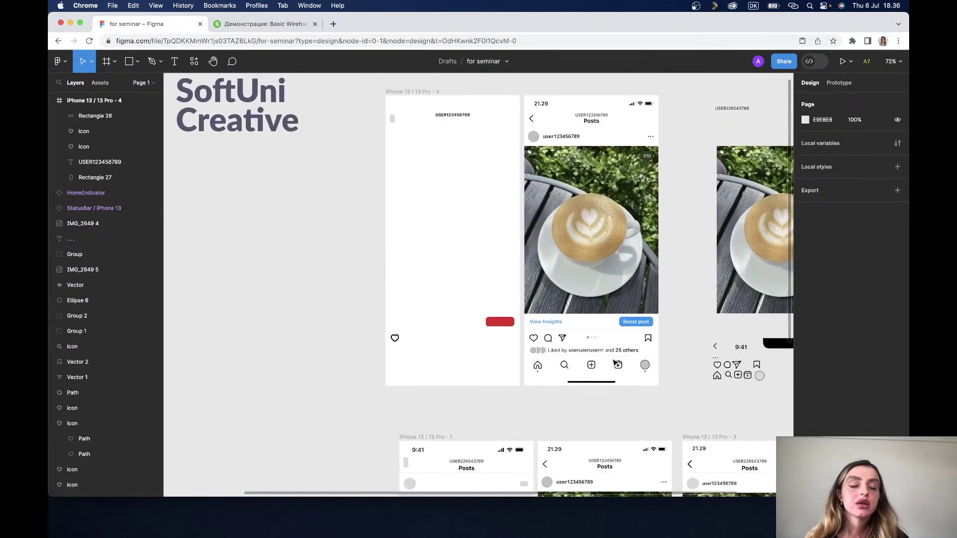
{"action": "scroll", "coordinate": [614, 363], "scroll_direction": "up", "scroll_amount": 1}
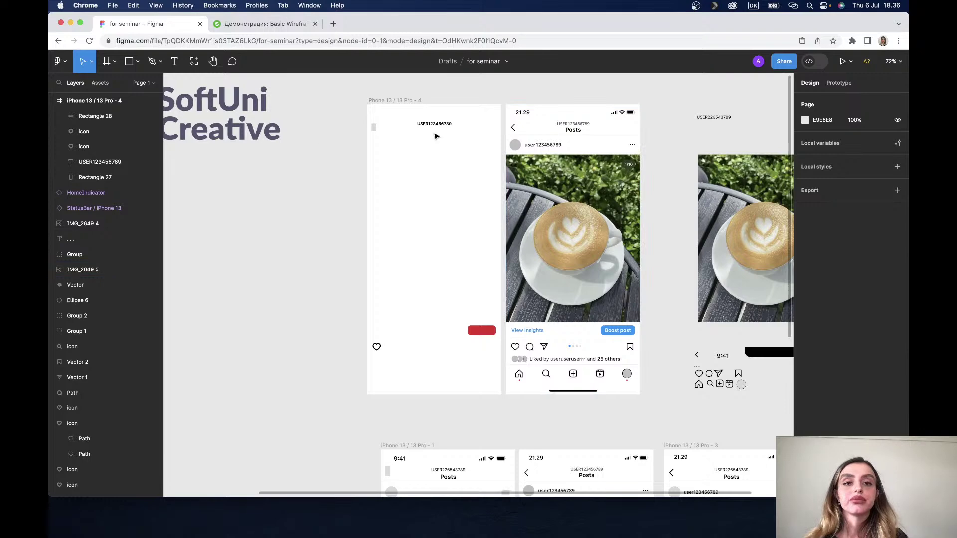
Step: Draw a Pen line (Vector 4) from the frame's left to right edge below Posts
{"action": "left_click", "coordinate": [161, 61]}
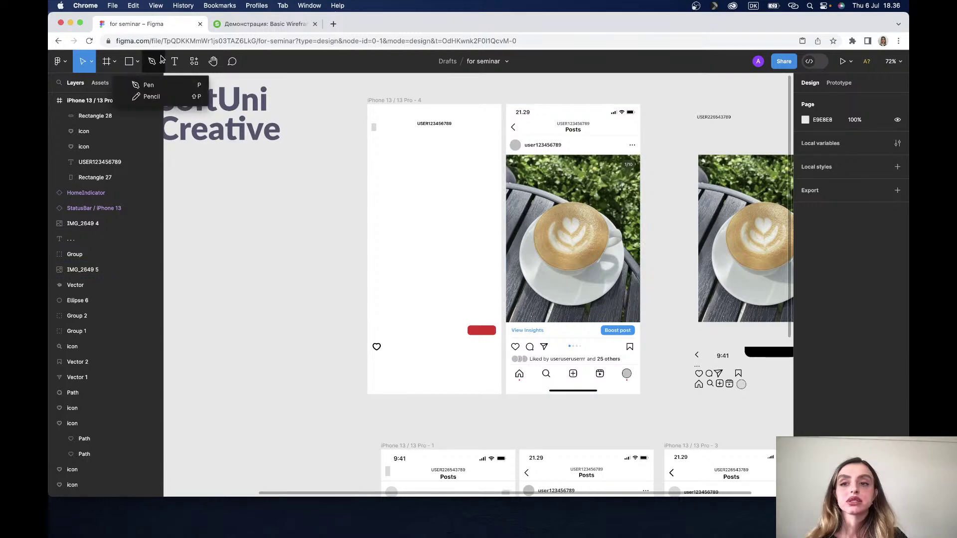
{"action": "left_click", "coordinate": [154, 89]}
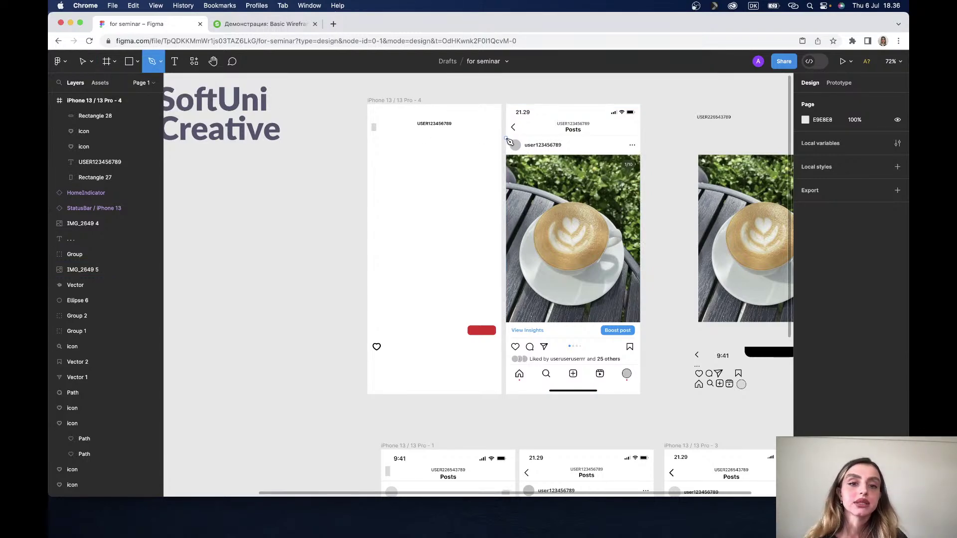
{"action": "left_click", "coordinate": [506, 135]}
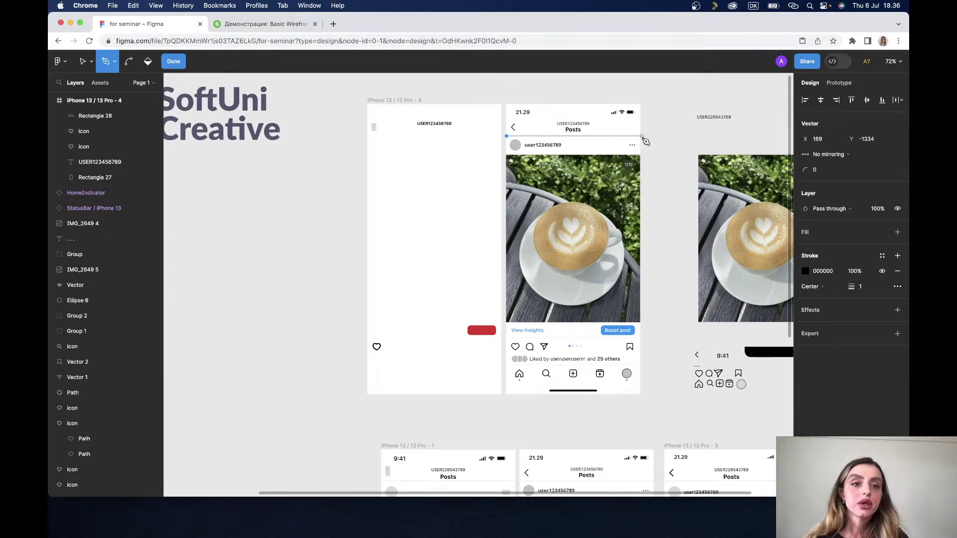
{"action": "left_click", "coordinate": [641, 136]}
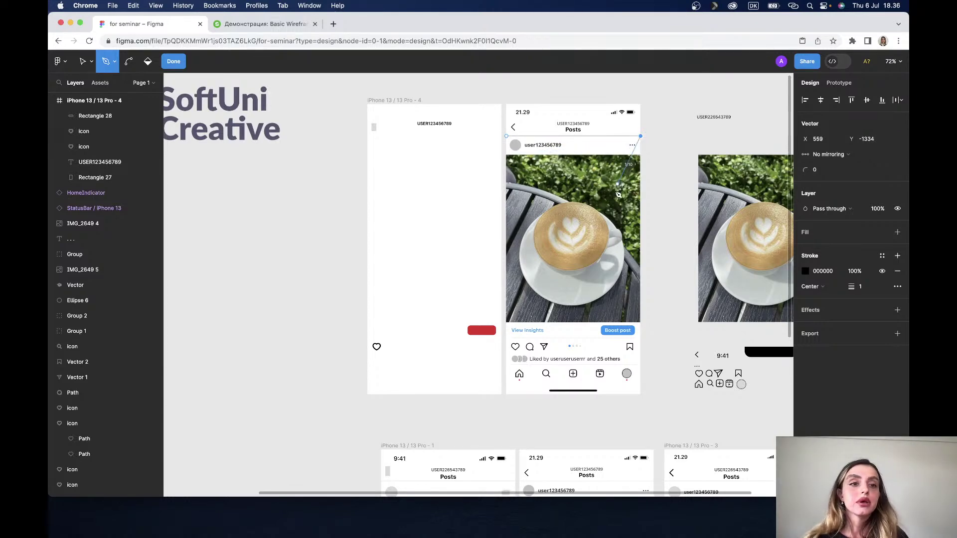
{"action": "left_click", "coordinate": [642, 139]}
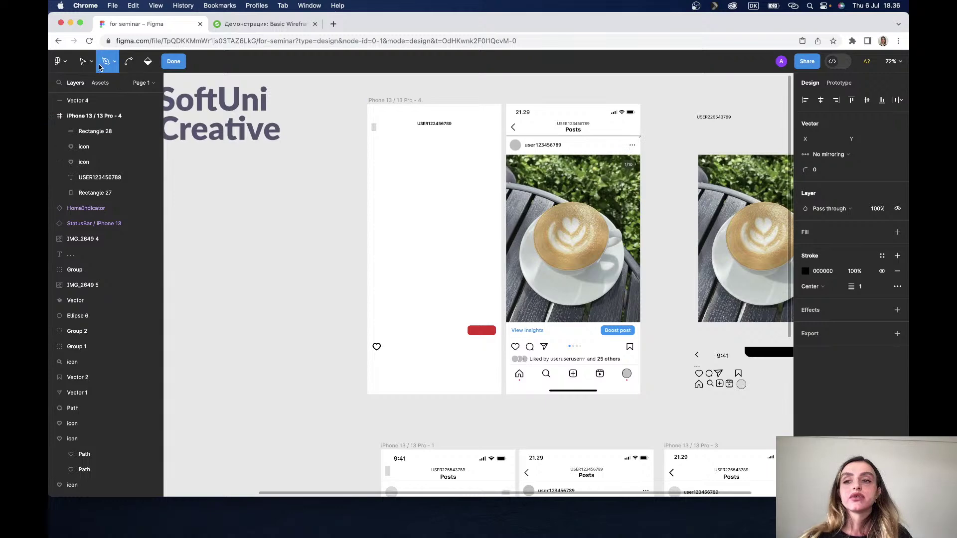
Step: Zoom in on the post mockup and briefly view the Resources panel
{"action": "left_click", "coordinate": [172, 62]}
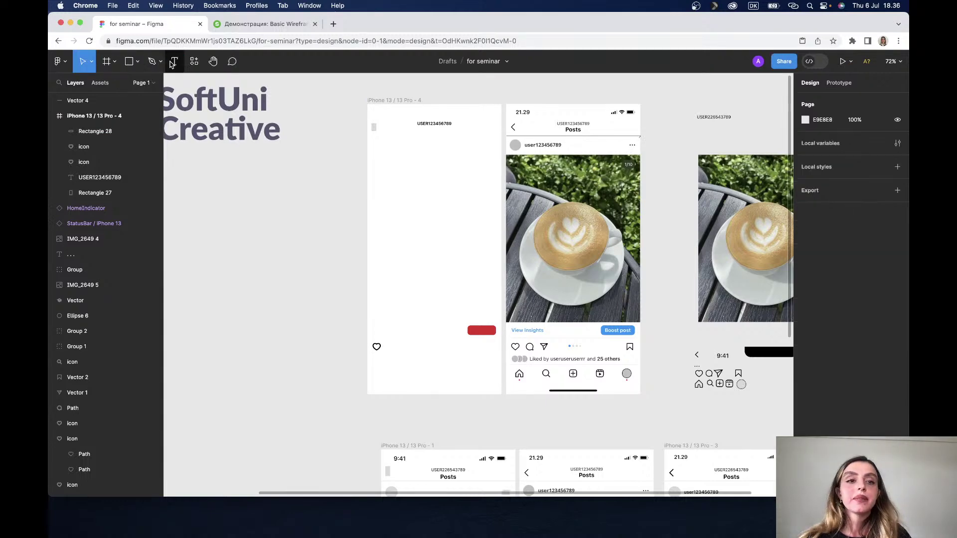
{"action": "scroll", "coordinate": [529, 371], "scroll_direction": "up", "scroll_amount": 2}
{"action": "scroll", "coordinate": [516, 358], "scroll_direction": "up", "scroll_amount": 1}
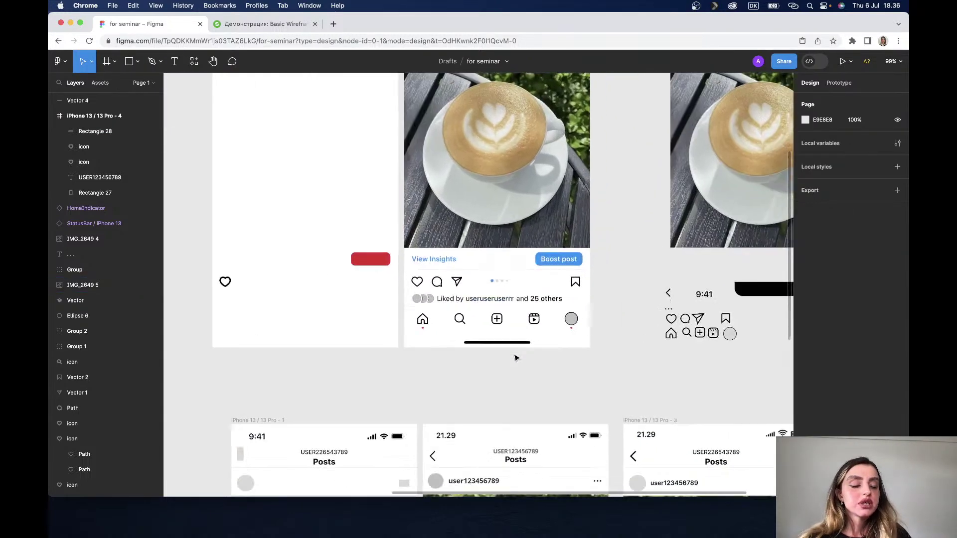
{"action": "scroll", "coordinate": [515, 358], "scroll_direction": "up", "scroll_amount": 1}
{"action": "scroll", "coordinate": [516, 358], "scroll_direction": "up", "scroll_amount": 1}
{"action": "scroll", "coordinate": [516, 358], "scroll_direction": "up", "scroll_amount": 5}
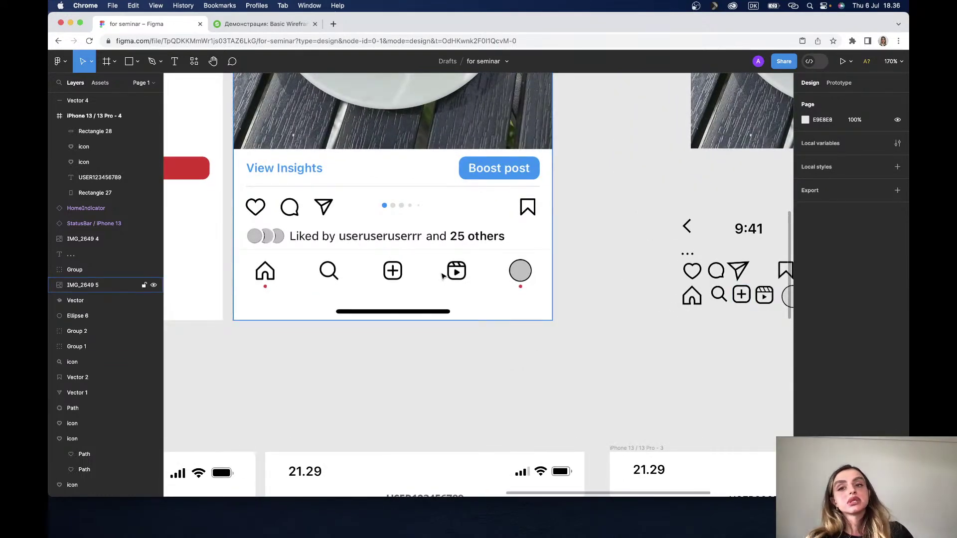
{"action": "left_click", "coordinate": [197, 68]}
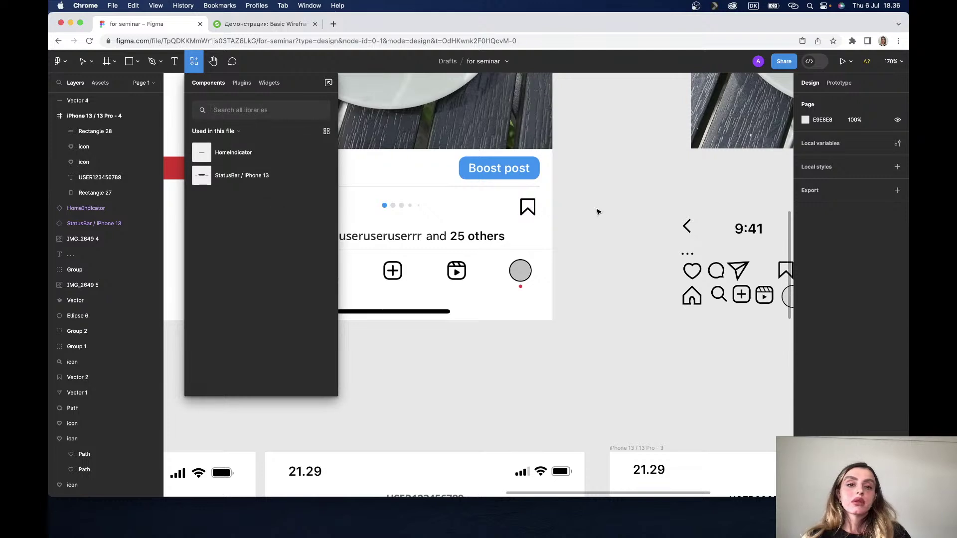
{"action": "left_click", "coordinate": [623, 225]}
Step: Zoom out and move to the Slido Q&A page with nine audience questions
{"action": "scroll", "coordinate": [622, 224], "scroll_direction": "up", "scroll_amount": 3}
{"action": "scroll", "coordinate": [623, 224], "scroll_direction": "up", "scroll_amount": 1}
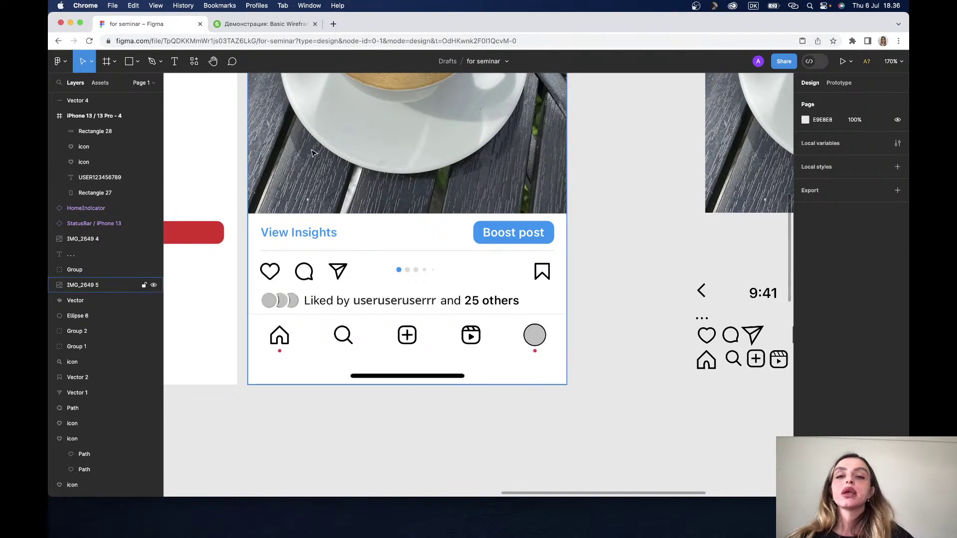
{"action": "scroll", "coordinate": [311, 150], "scroll_direction": "down", "scroll_amount": 5}
{"action": "left_click", "coordinate": [250, 25]}
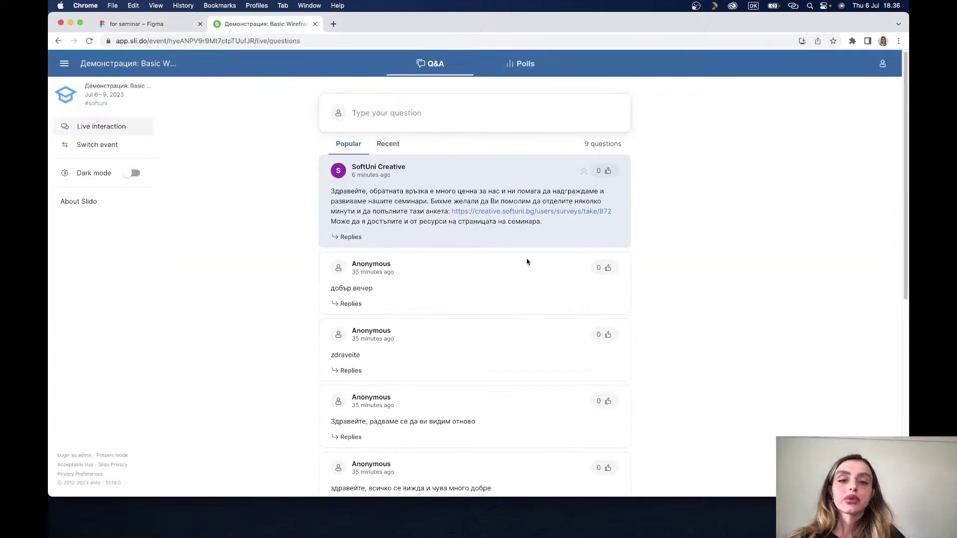
{"action": "scroll", "coordinate": [539, 274], "scroll_direction": "down", "scroll_amount": 1}
{"action": "scroll", "coordinate": [539, 273], "scroll_direction": "down", "scroll_amount": 3}
{"action": "scroll", "coordinate": [539, 274], "scroll_direction": "down", "scroll_amount": 2}
{"action": "scroll", "coordinate": [540, 274], "scroll_direction": "up", "scroll_amount": 4}
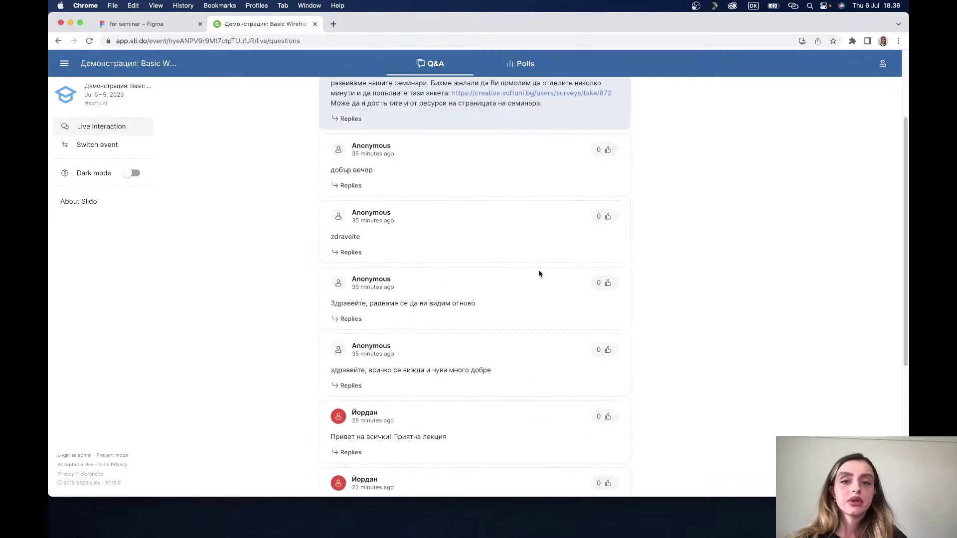
{"action": "scroll", "coordinate": [539, 273], "scroll_direction": "down", "scroll_amount": 1}
{"action": "scroll", "coordinate": [539, 273], "scroll_direction": "down", "scroll_amount": 5}
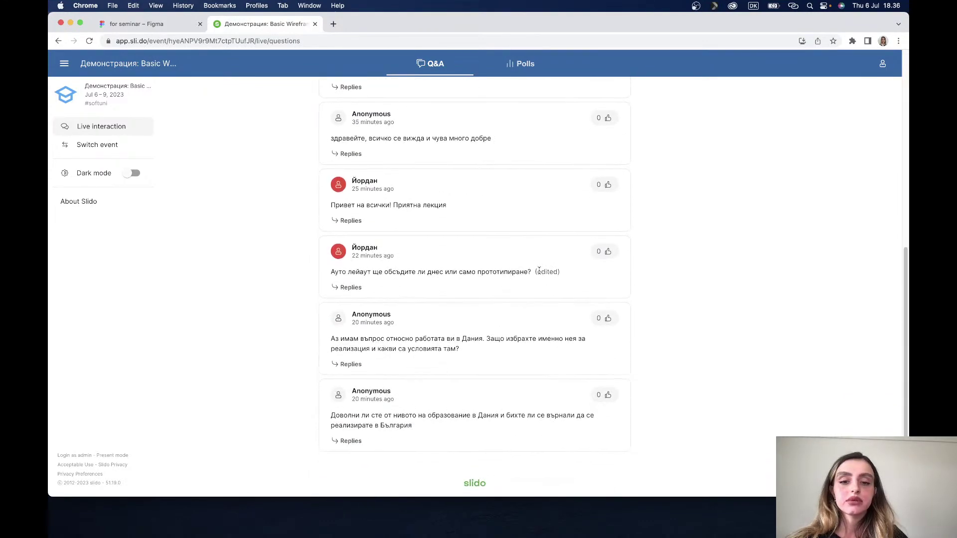
{"action": "scroll", "coordinate": [539, 274], "scroll_direction": "up", "scroll_amount": 7}
{"action": "scroll", "coordinate": [539, 273], "scroll_direction": "down", "scroll_amount": 2}
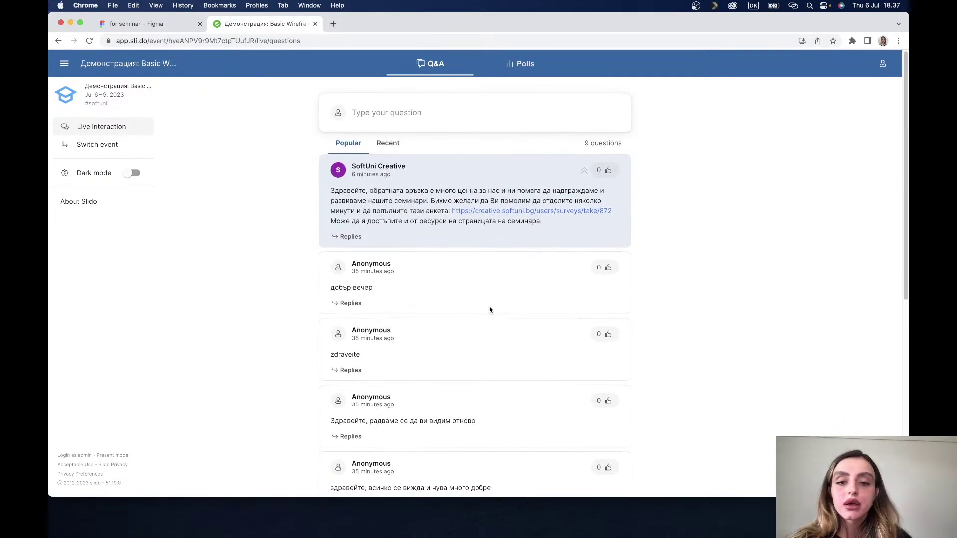
{"action": "scroll", "coordinate": [490, 310], "scroll_direction": "down", "scroll_amount": 1}
{"action": "scroll", "coordinate": [490, 309], "scroll_direction": "down", "scroll_amount": 2}
{"action": "scroll", "coordinate": [490, 310], "scroll_direction": "down", "scroll_amount": 3}
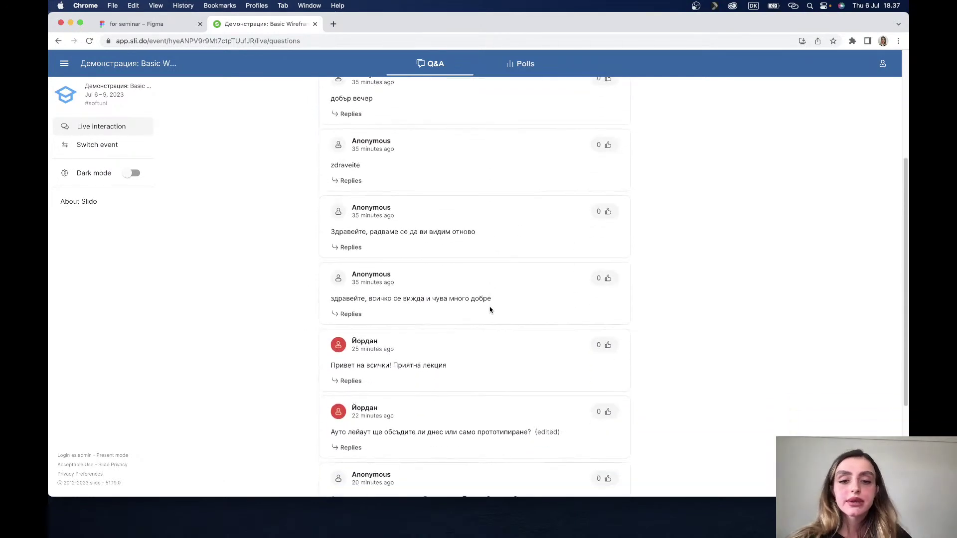
{"action": "scroll", "coordinate": [490, 310], "scroll_direction": "down", "scroll_amount": 1}
{"action": "scroll", "coordinate": [490, 310], "scroll_direction": "down", "scroll_amount": 1}
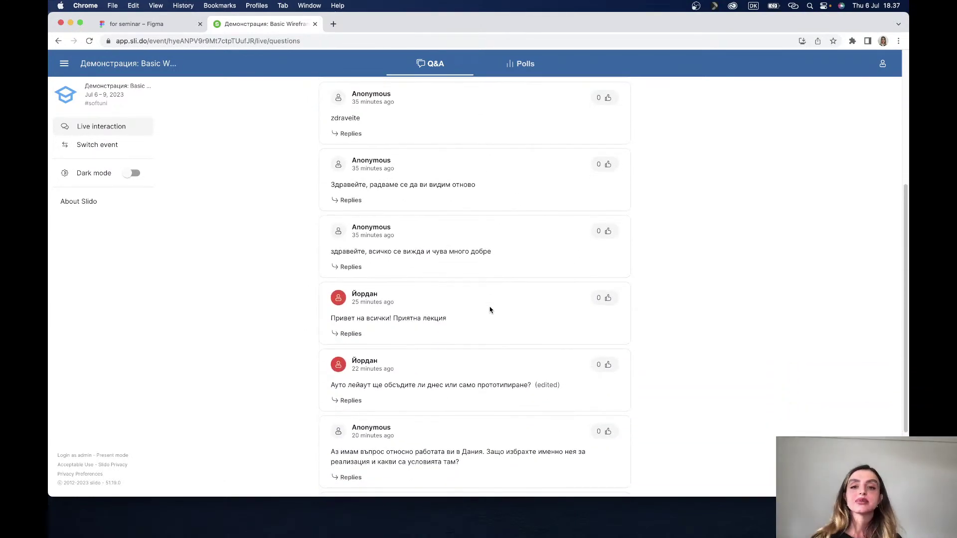
{"action": "scroll", "coordinate": [489, 310], "scroll_direction": "down", "scroll_amount": 1}
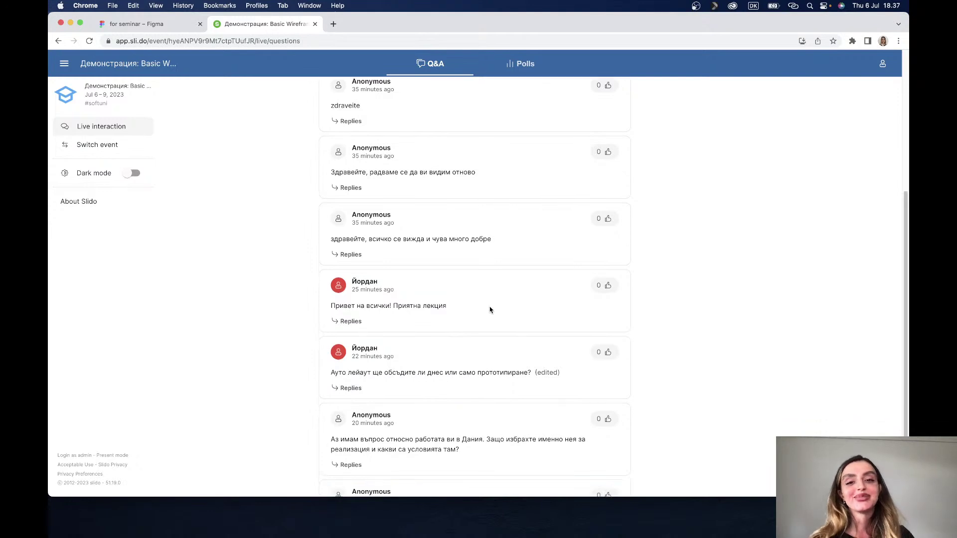
{"action": "scroll", "coordinate": [490, 310], "scroll_direction": "down", "scroll_amount": 2}
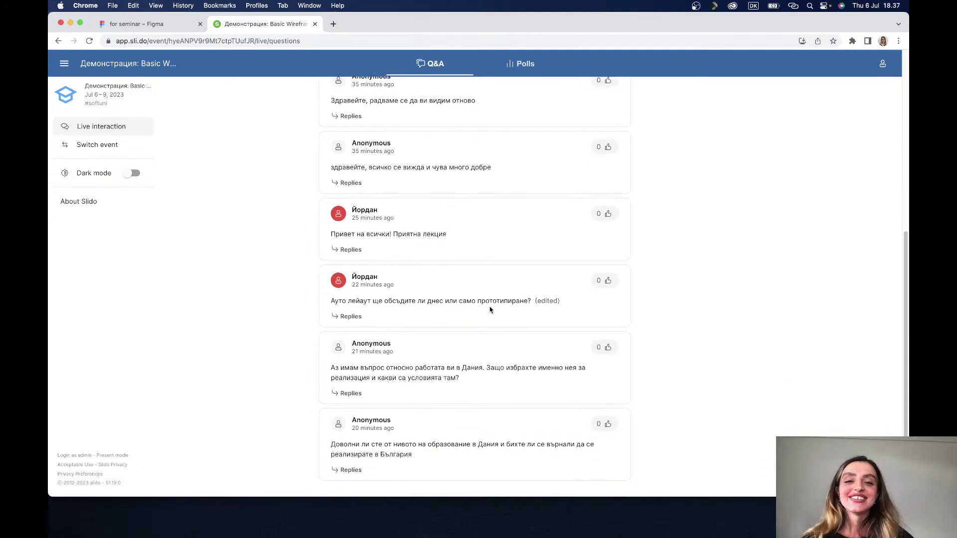
{"action": "scroll", "coordinate": [490, 310], "scroll_direction": "down", "scroll_amount": 1}
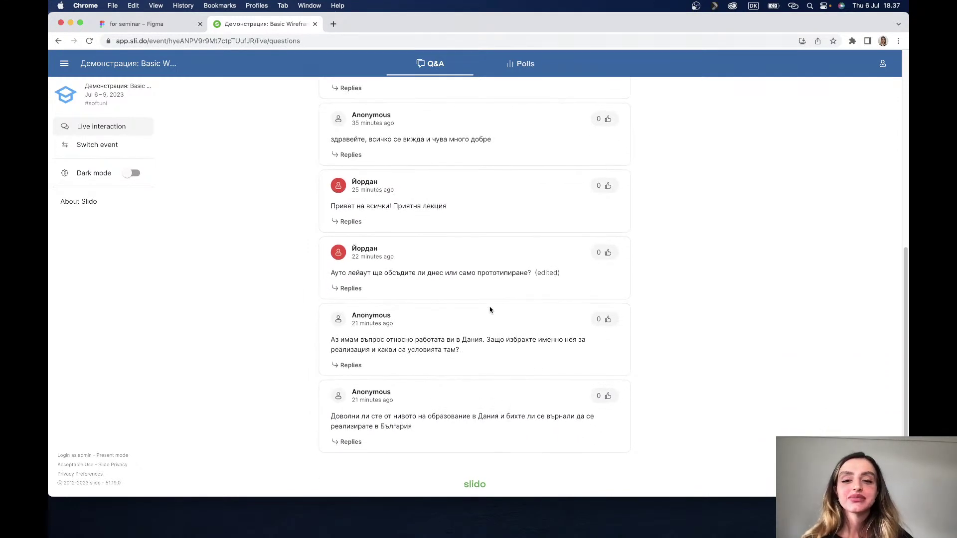
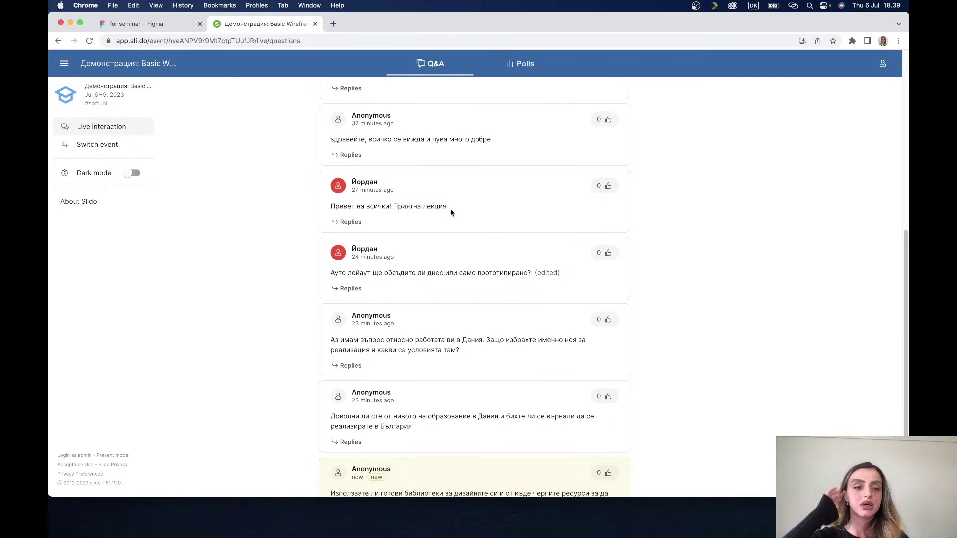
Step: Scroll the Slido Q&A list to read new questions on design libraries and importing Figma files into XD
{"action": "scroll", "coordinate": [623, 322], "scroll_direction": "down", "scroll_amount": 1}
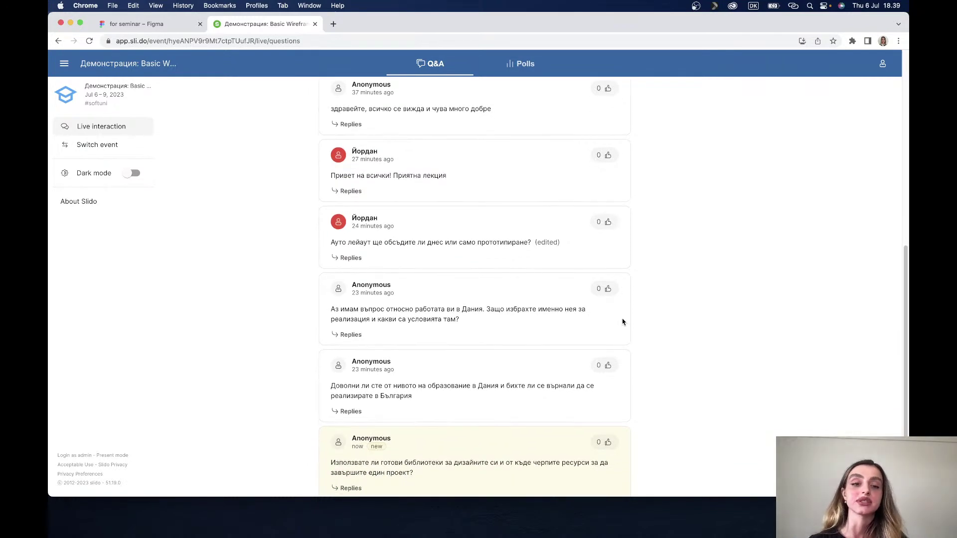
{"action": "scroll", "coordinate": [623, 322], "scroll_direction": "down", "scroll_amount": 2}
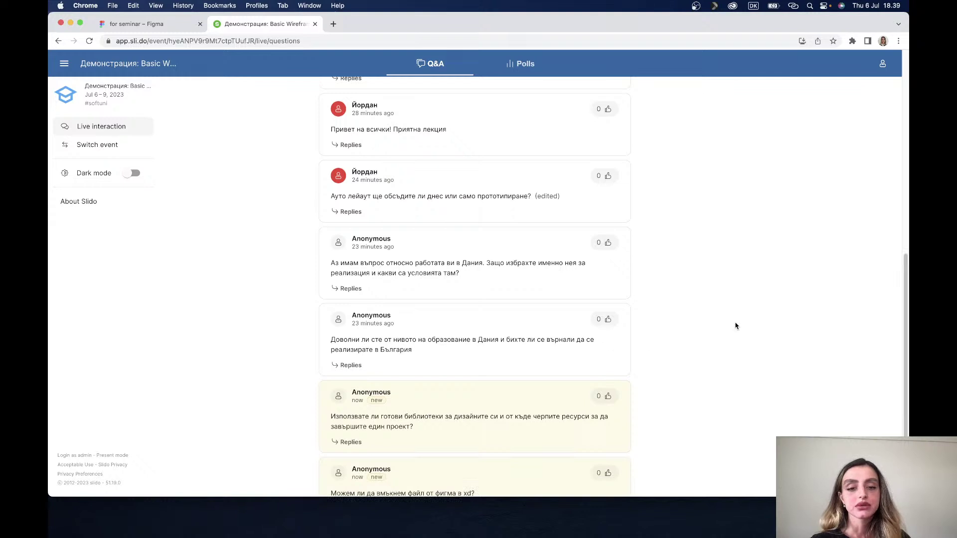
{"action": "scroll", "coordinate": [735, 326], "scroll_direction": "down", "scroll_amount": 2}
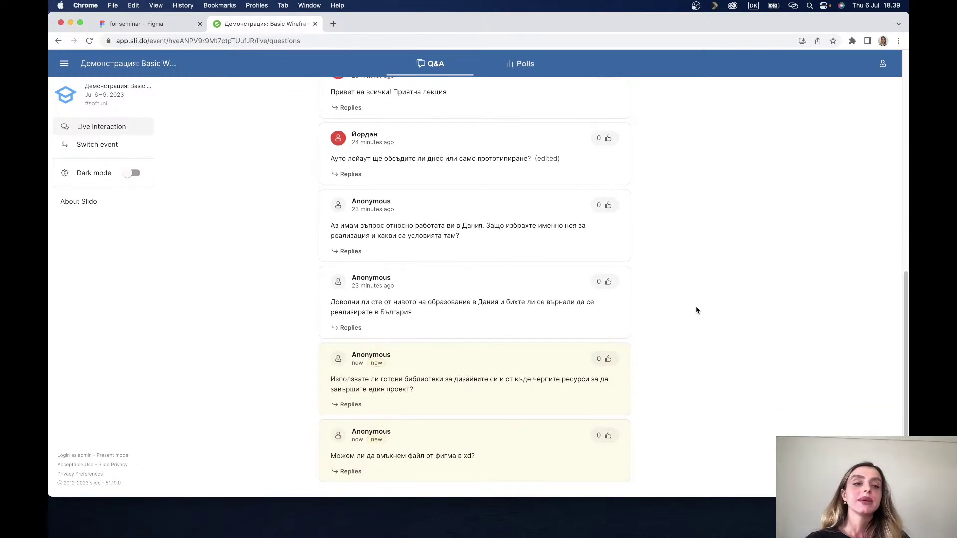
{"action": "scroll", "coordinate": [697, 311], "scroll_direction": "down", "scroll_amount": 1}
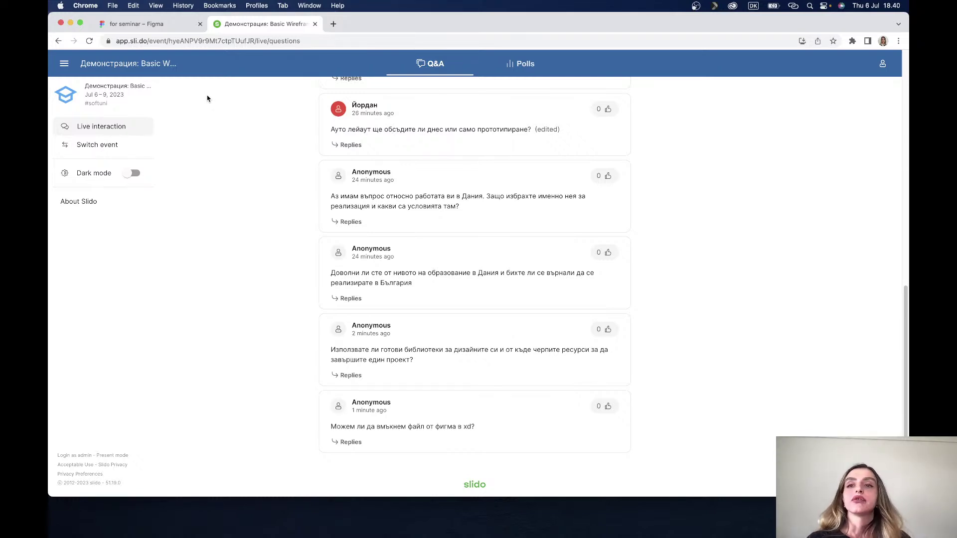
{"action": "left_click", "coordinate": [160, 25]}
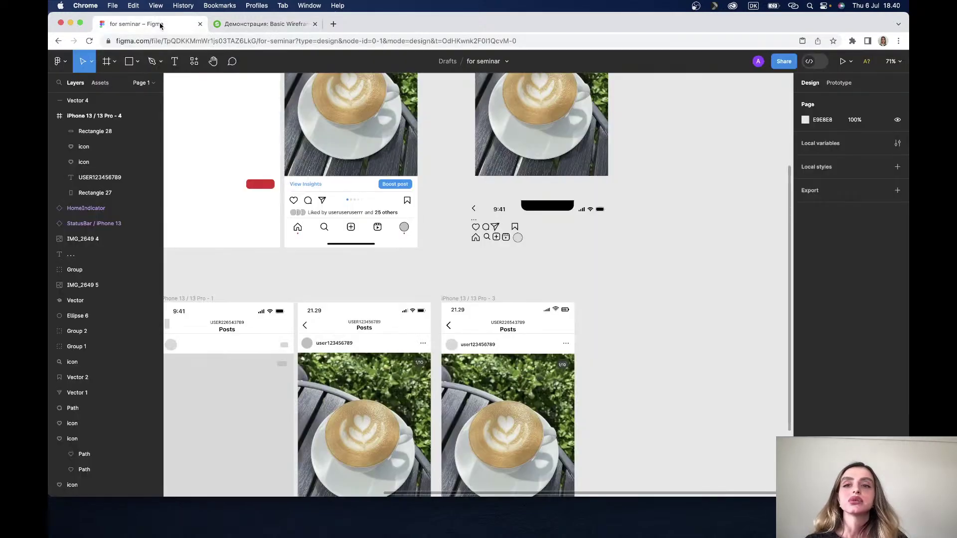
{"action": "scroll", "coordinate": [349, 122], "scroll_direction": "left", "scroll_amount": 3}
{"action": "scroll", "coordinate": [349, 122], "scroll_direction": "up", "scroll_amount": 2}
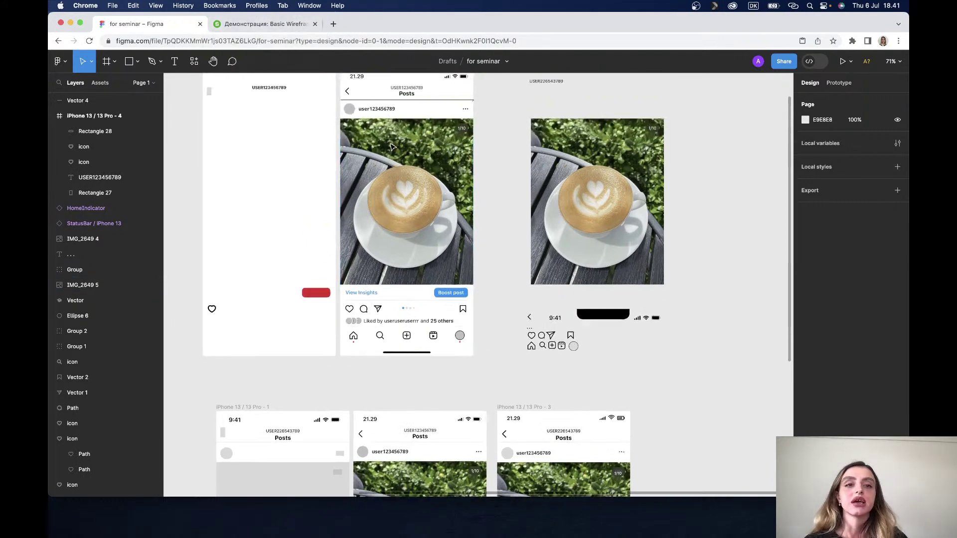
{"action": "scroll", "coordinate": [391, 144], "scroll_direction": "up", "scroll_amount": 5}
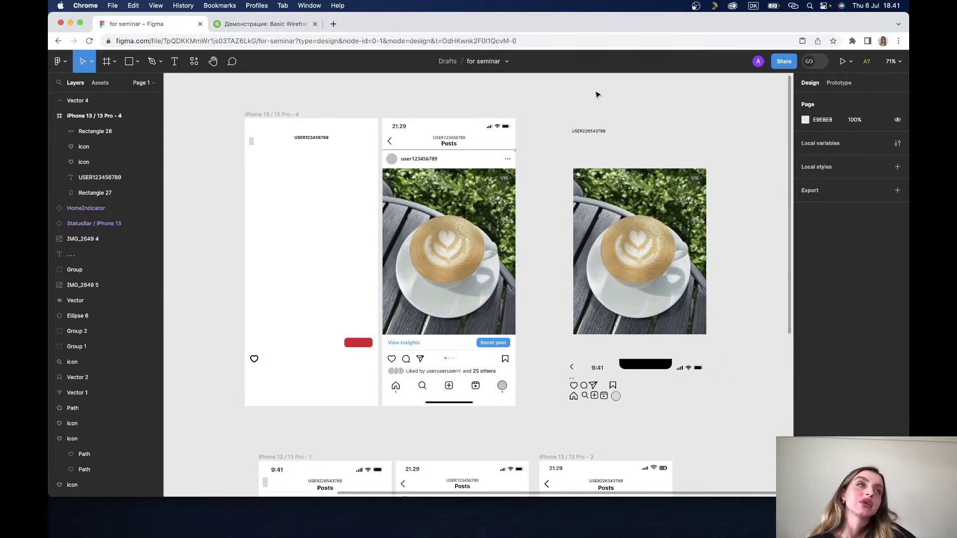
Step: Switch to the Slido 'Демонстрация' tab to show the Q&A questions page
{"action": "left_click", "coordinate": [267, 25]}
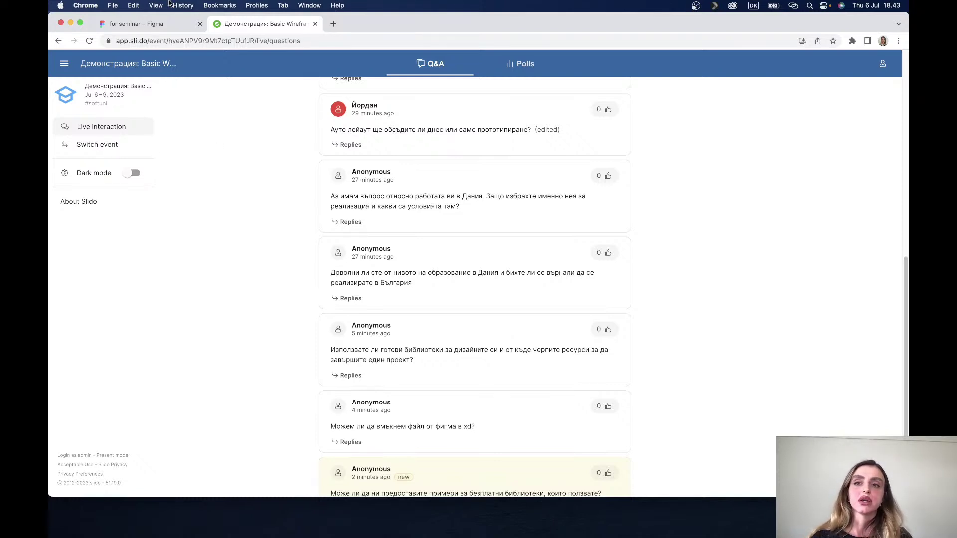
Step: Read down to the newest Slido question about AI tools, then return to the Figma design
{"action": "left_click", "coordinate": [159, 28]}
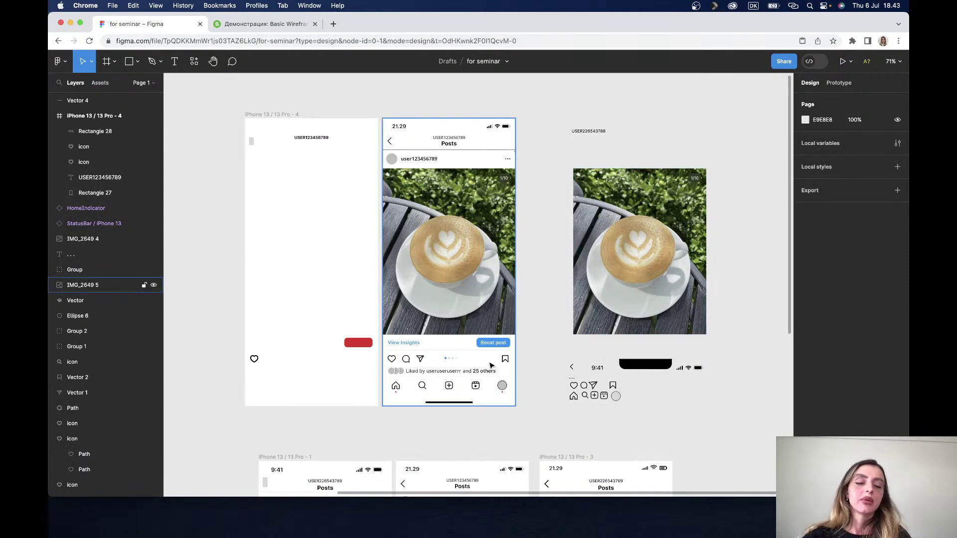
{"action": "left_click", "coordinate": [267, 25]}
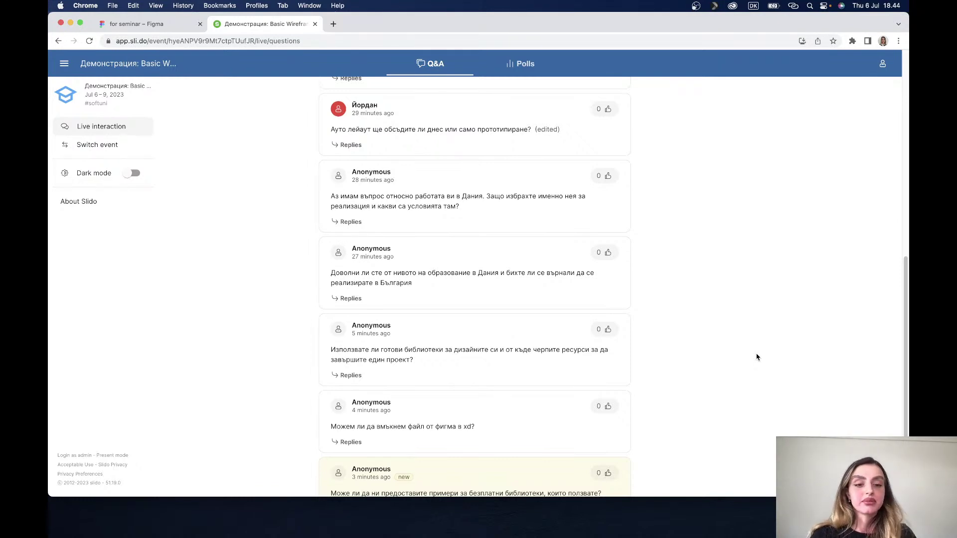
{"action": "scroll", "coordinate": [756, 356], "scroll_direction": "down", "scroll_amount": 2}
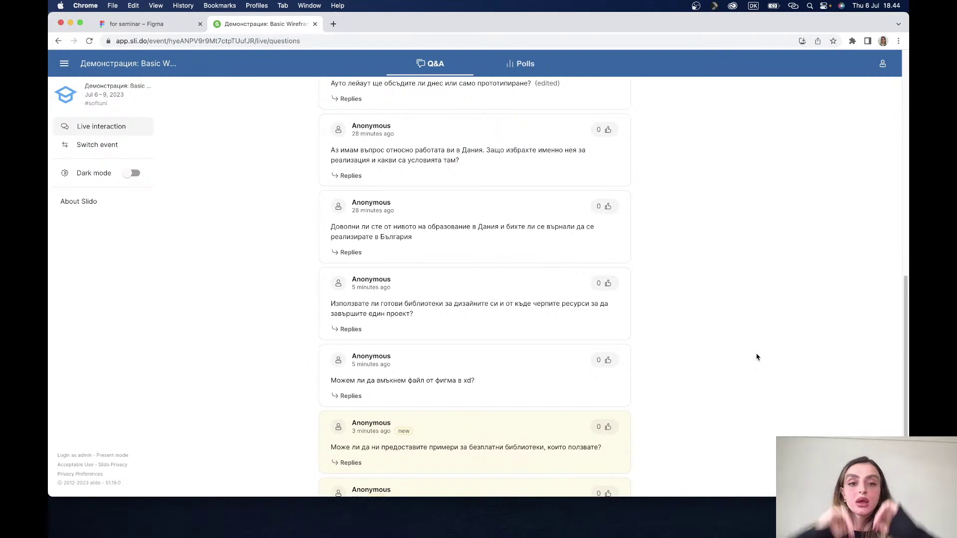
{"action": "scroll", "coordinate": [575, 319], "scroll_direction": "down", "scroll_amount": 3}
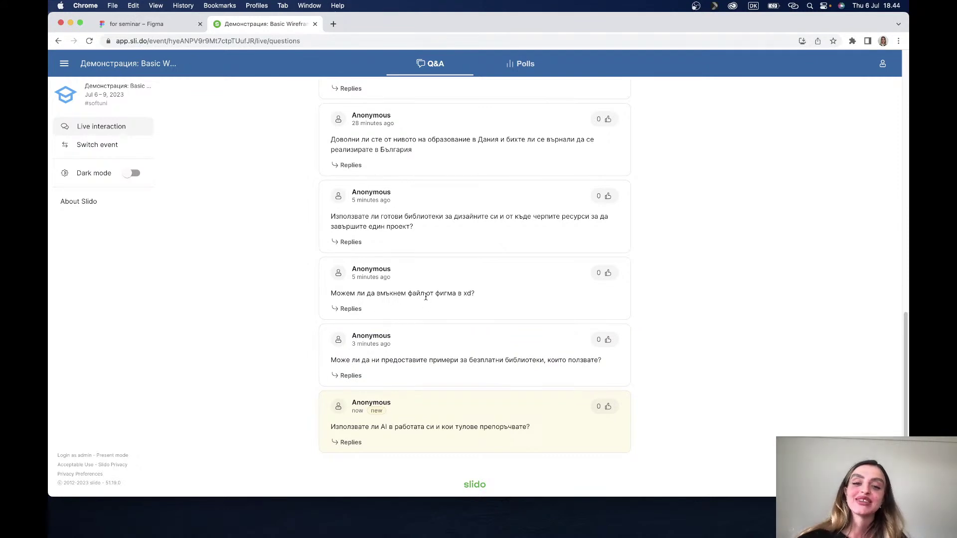
{"action": "left_click", "coordinate": [150, 26]}
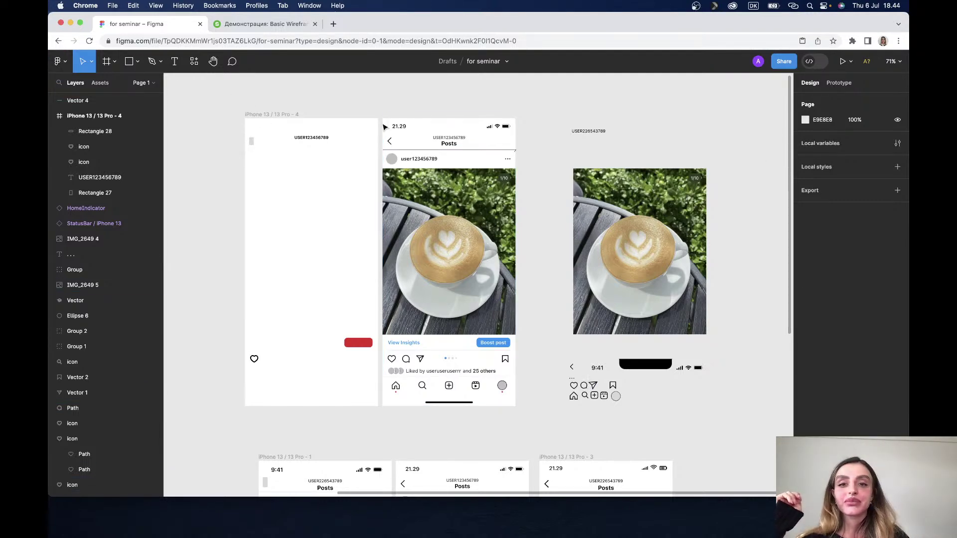
Step: Select IMG_2649 4 in the lower middle iPhone frame, then bring Adobe XD forward
{"action": "scroll", "coordinate": [557, 165], "scroll_direction": "down", "scroll_amount": 5}
{"action": "scroll", "coordinate": [376, 343], "scroll_direction": "down", "scroll_amount": 5}
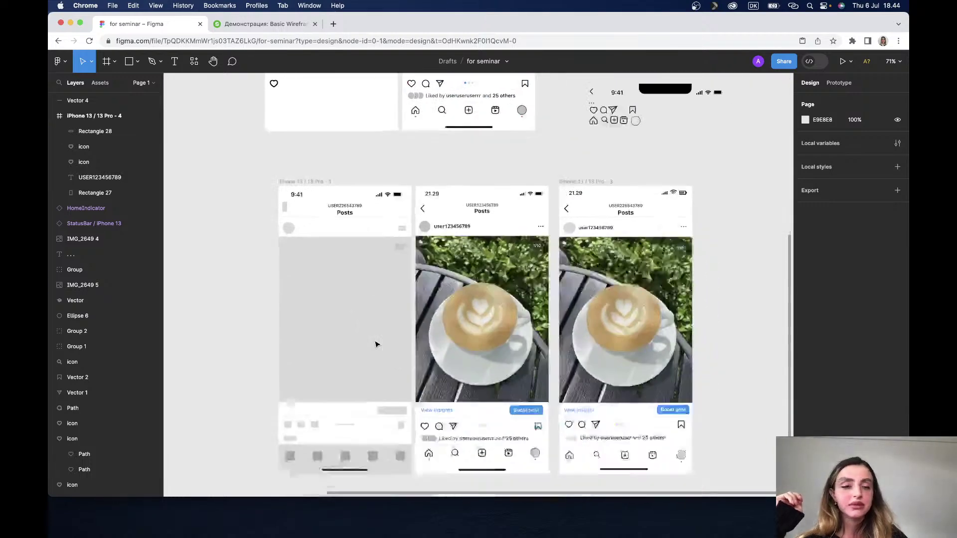
{"action": "left_click_drag", "start_coordinate": [399, 152], "coordinate": [531, 476]}
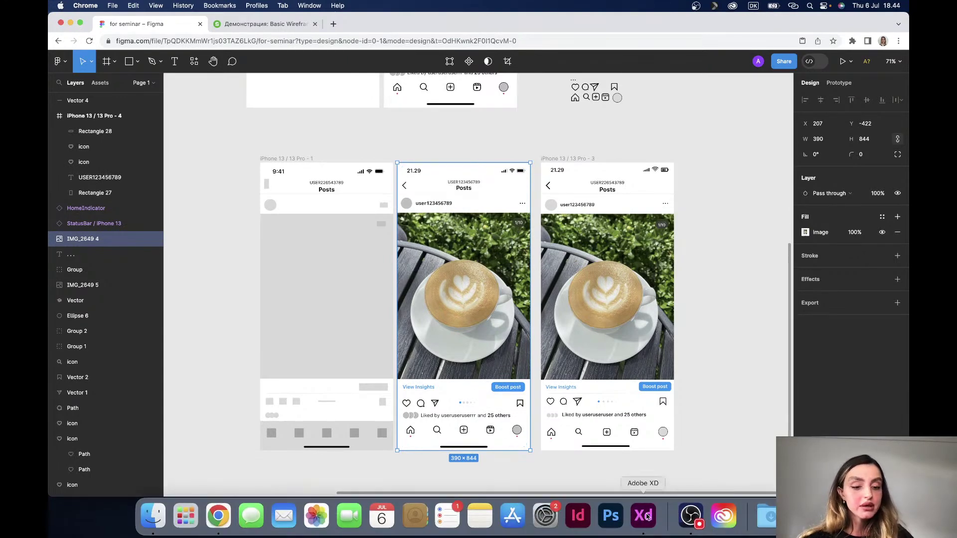
{"action": "left_click", "coordinate": [643, 516]}
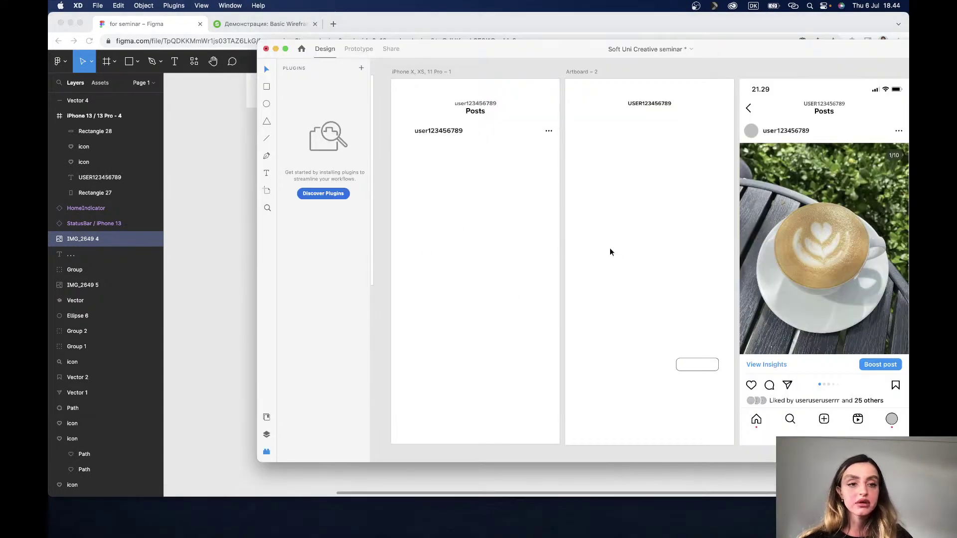
Step: Zoom out to review the XD artboards with the imported Instagram post, then return to Figma
{"action": "scroll", "coordinate": [610, 252], "scroll_direction": "down", "scroll_amount": 5}
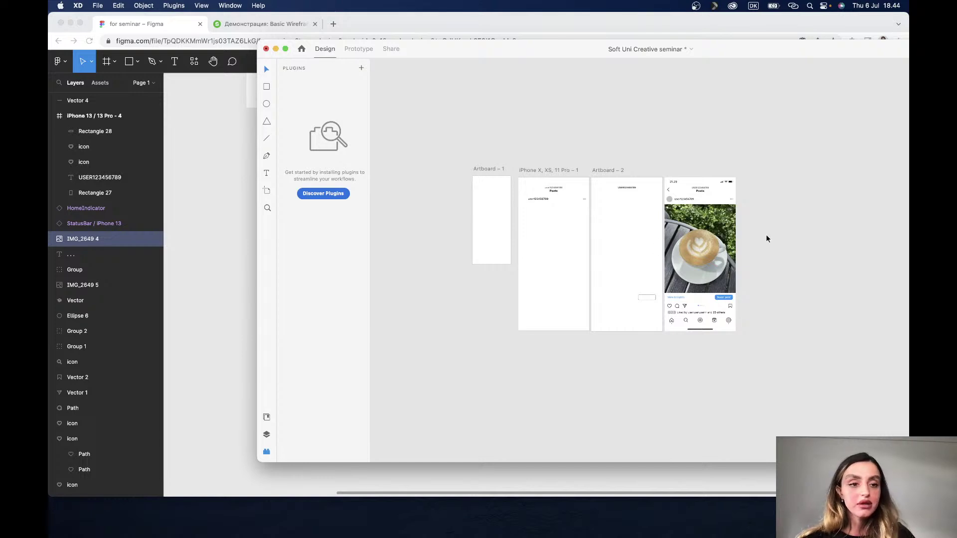
{"action": "right_click", "coordinate": [753, 177]}
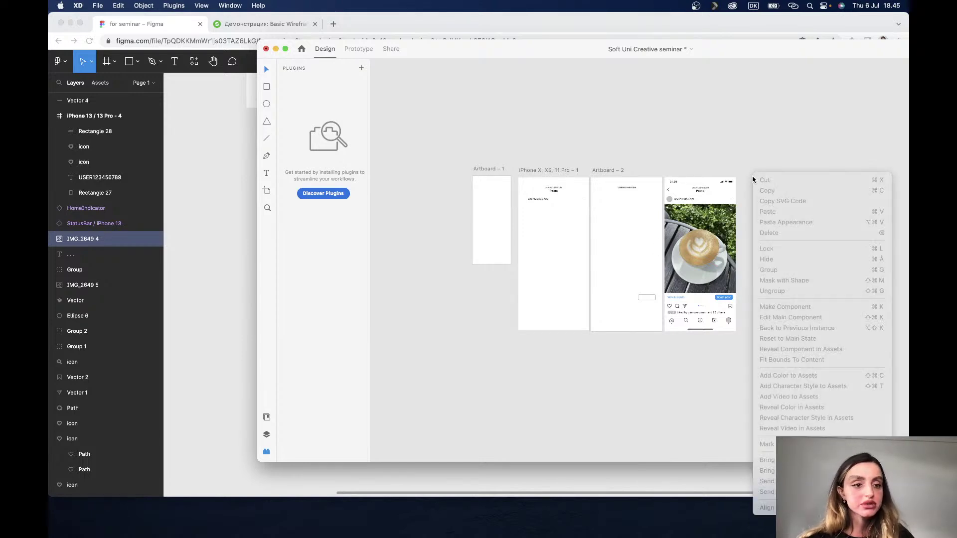
{"action": "left_click", "coordinate": [740, 271]}
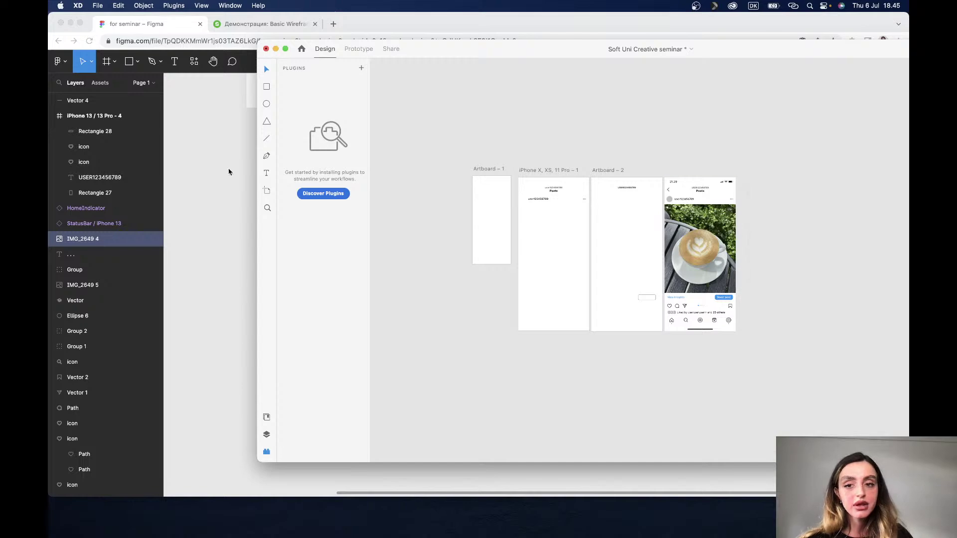
{"action": "left_click", "coordinate": [357, 30]}
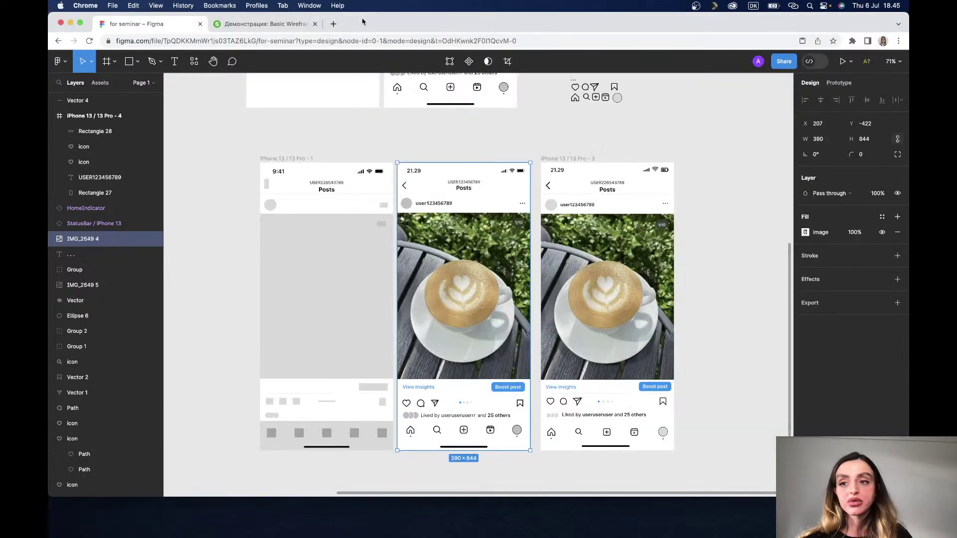
Step: Reopen the 'for seminar' file from Figma's Recents, leaving its file options unchanged
{"action": "left_click", "coordinate": [61, 62]}
{"action": "left_click", "coordinate": [79, 85]}
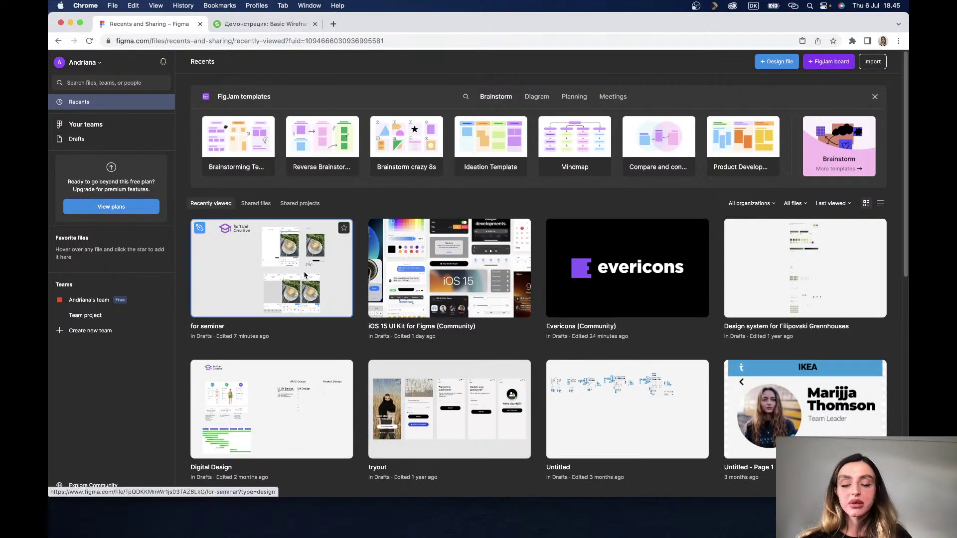
{"action": "right_click", "coordinate": [304, 274]}
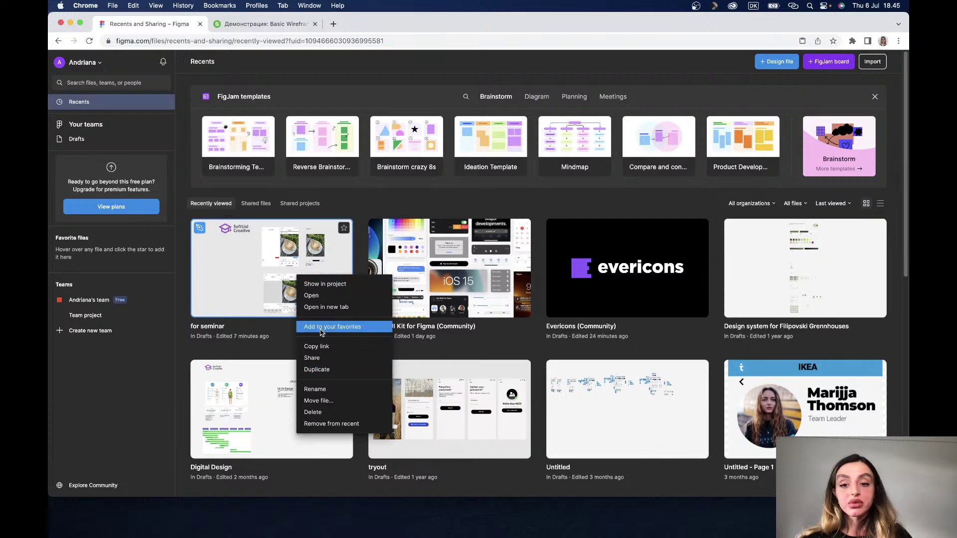
{"action": "left_click", "coordinate": [294, 272]}
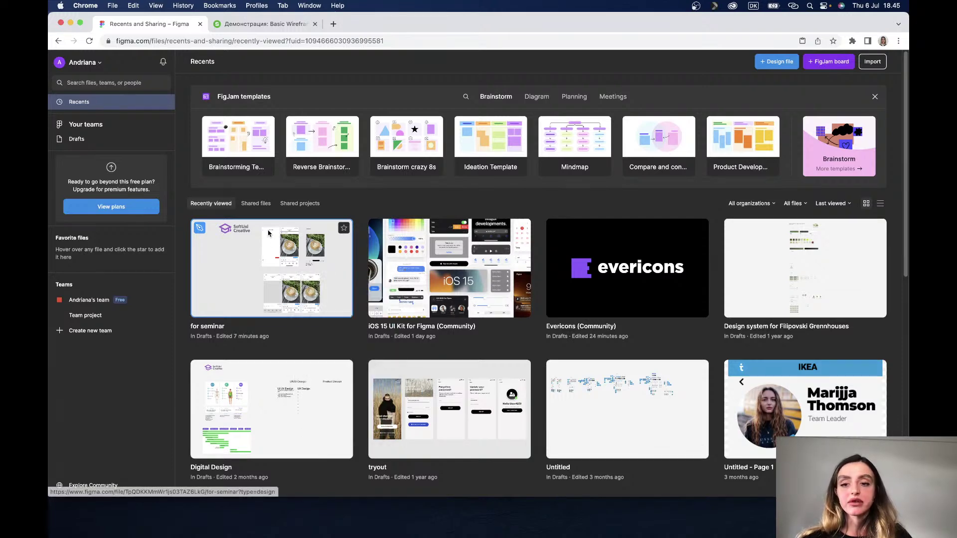
{"action": "double_click", "coordinate": [294, 273]}
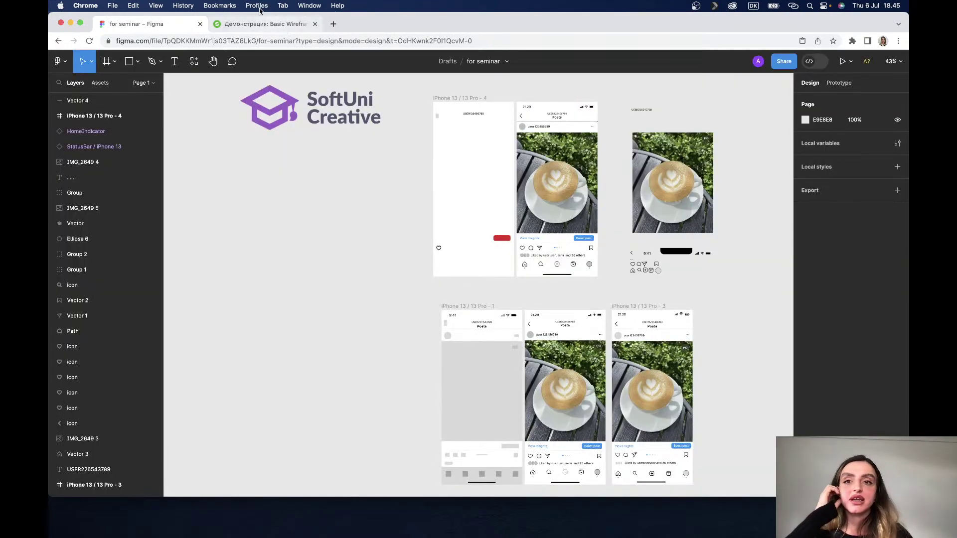
Step: Switch to the Slido tab to see the new question about downloading the file
{"action": "left_click", "coordinate": [284, 27]}
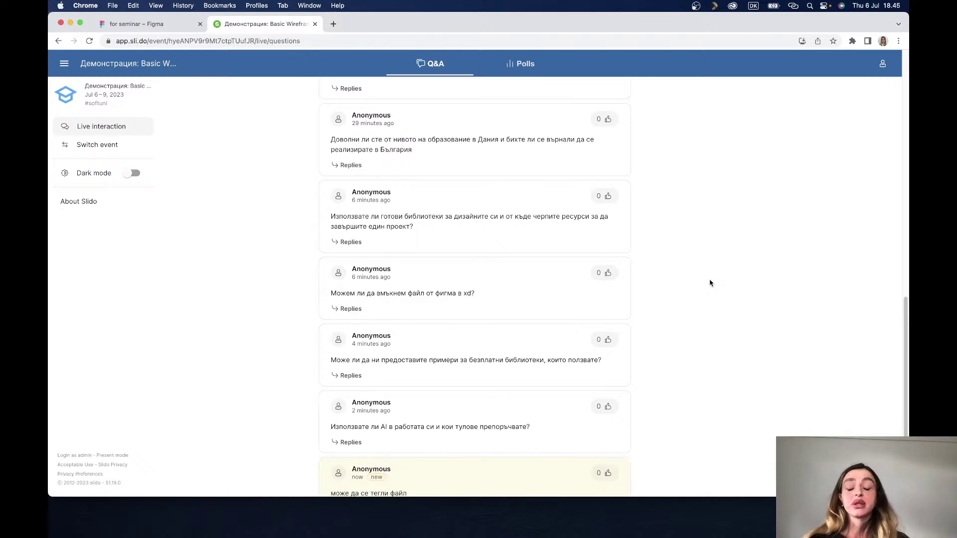
Step: Save and close the Adobe XD seminar document, then close the XD start window
{"action": "scroll", "coordinate": [710, 283], "scroll_direction": "down", "scroll_amount": 2}
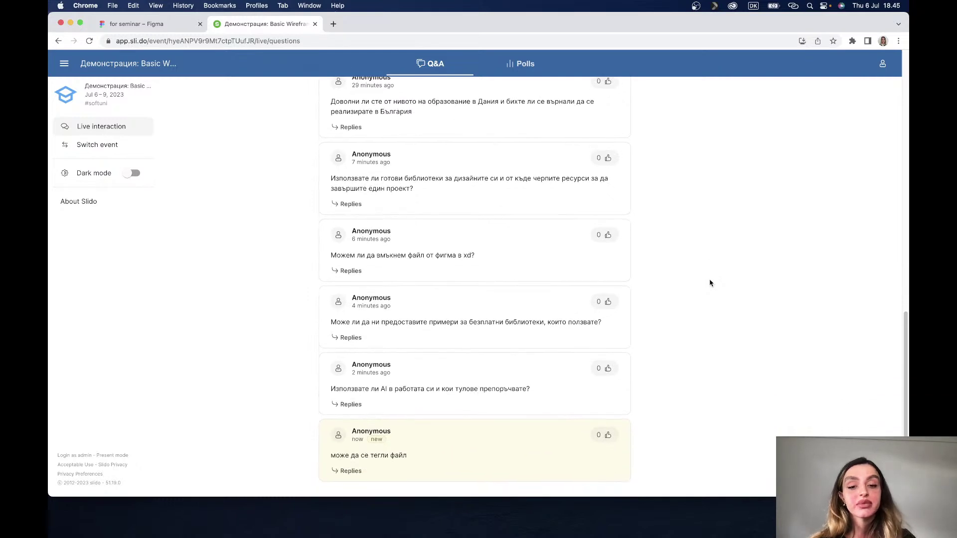
{"action": "scroll", "coordinate": [710, 283], "scroll_direction": "down", "scroll_amount": 1}
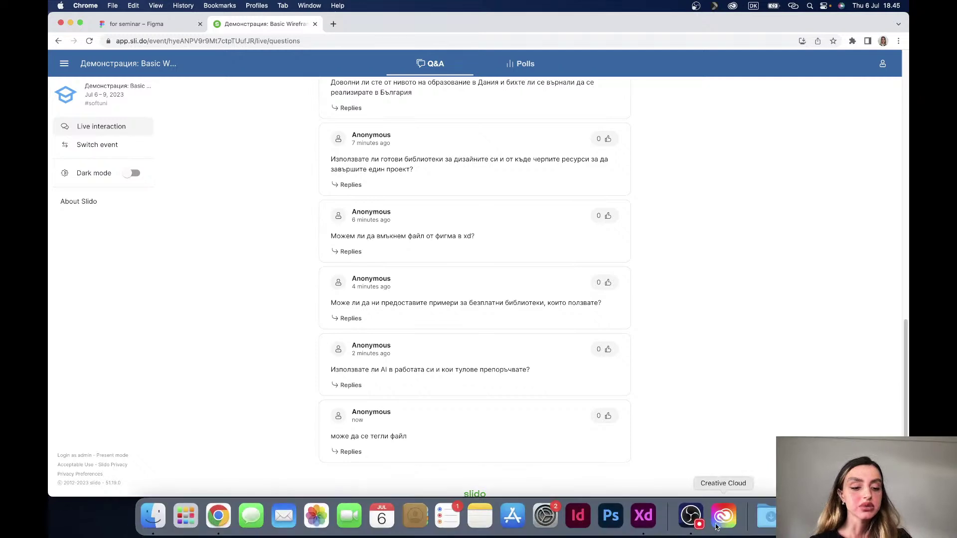
{"action": "left_click", "coordinate": [643, 527]}
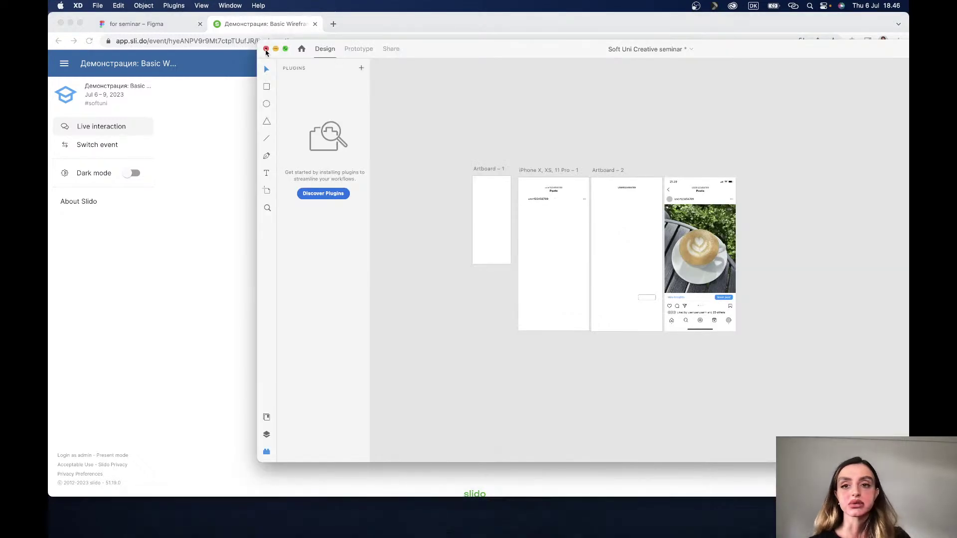
{"action": "left_click", "coordinate": [266, 48]}
{"action": "left_click", "coordinate": [668, 278]}
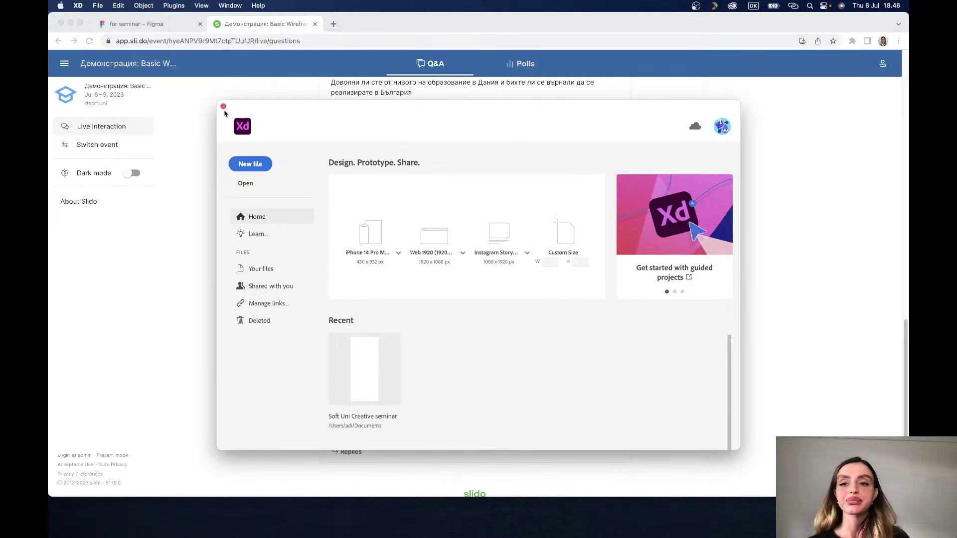
{"action": "left_click", "coordinate": [224, 106]}
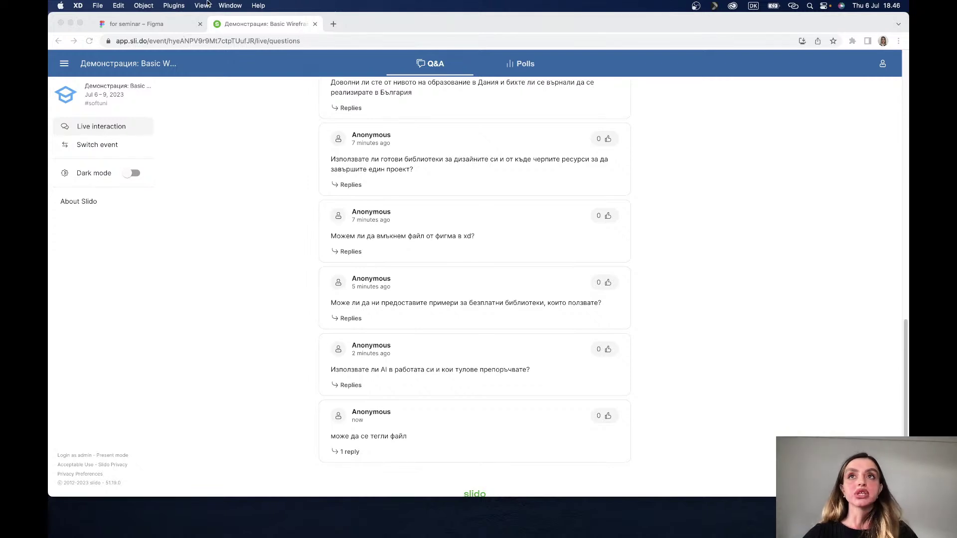
Step: Open a new Chrome tab on the Google start page
{"action": "left_click", "coordinate": [333, 24]}
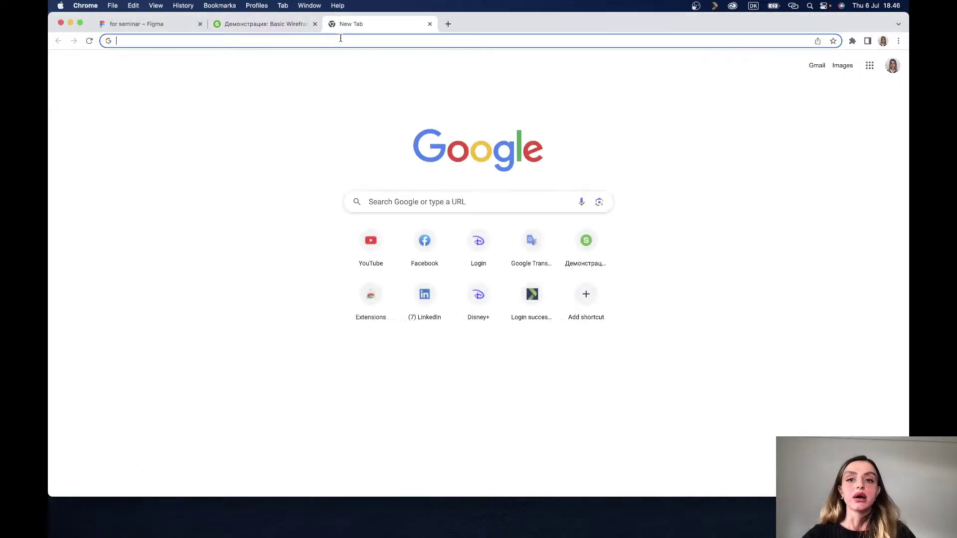
Step: Search Google for 'dinner booking applications'
{"action": "type", "text": "dinner"}
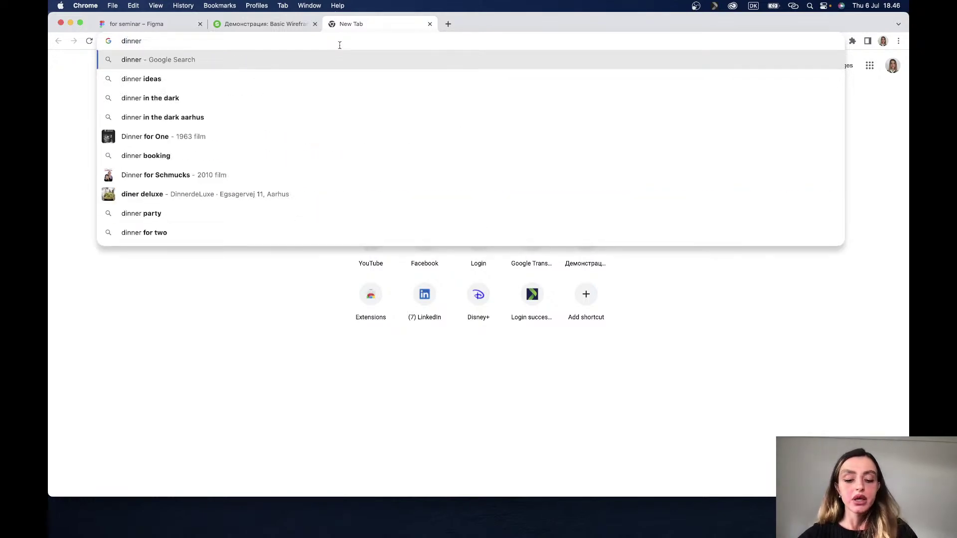
{"action": "type", "text": " booking"}
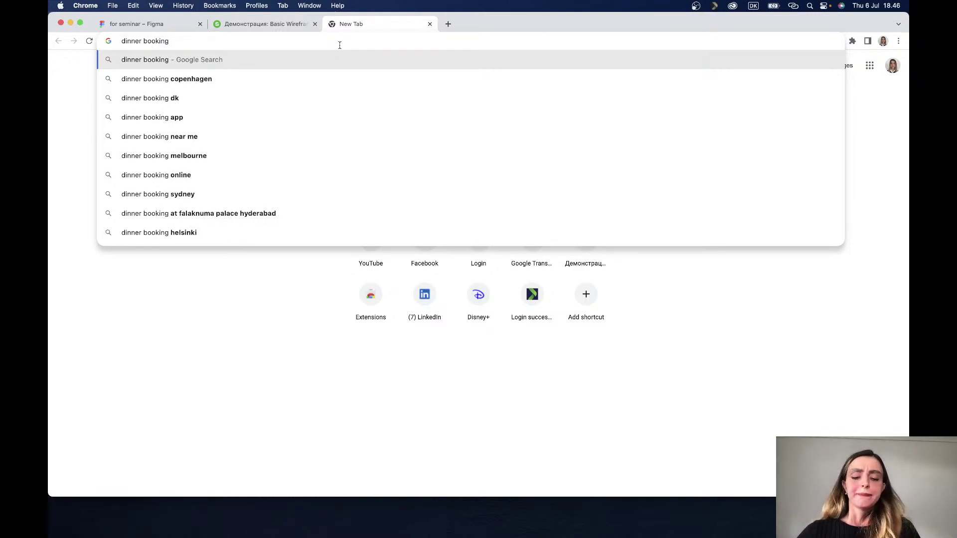
{"action": "type", "text": " a"}
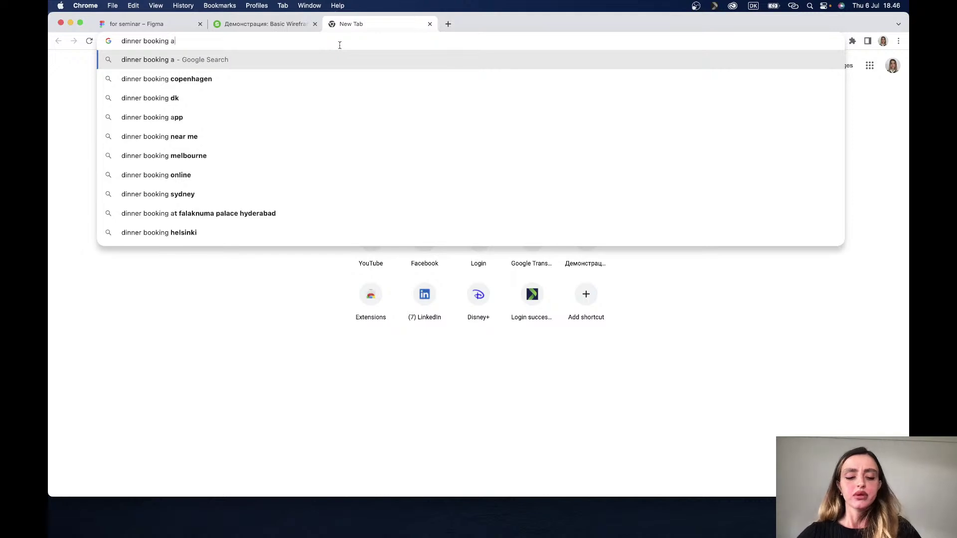
{"action": "type", "text": "pplica"}
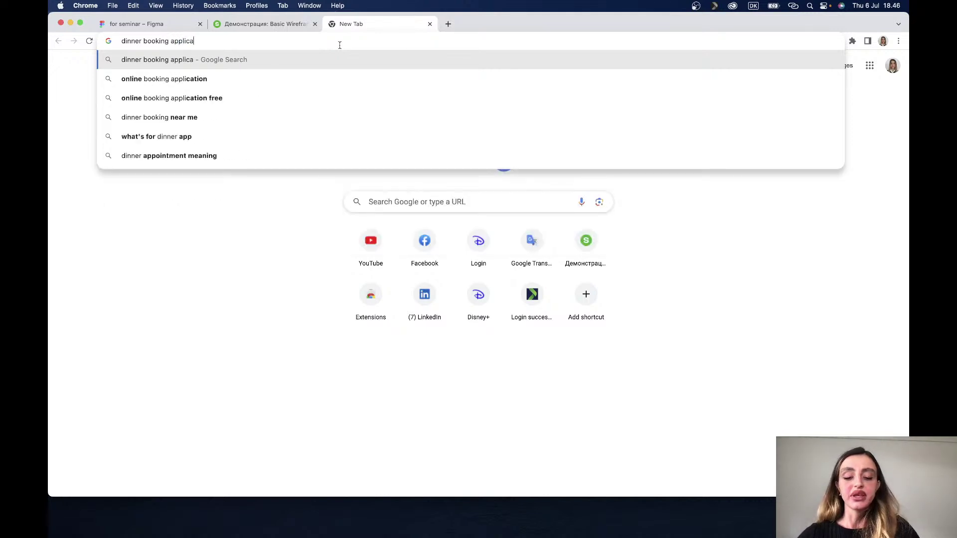
{"action": "type", "text": "tions"}
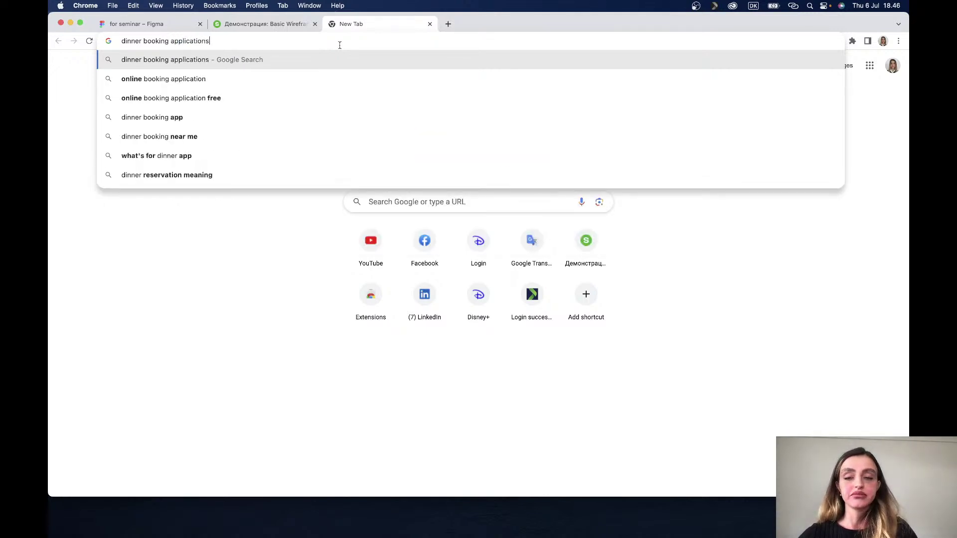
{"action": "key", "text": "Return"}
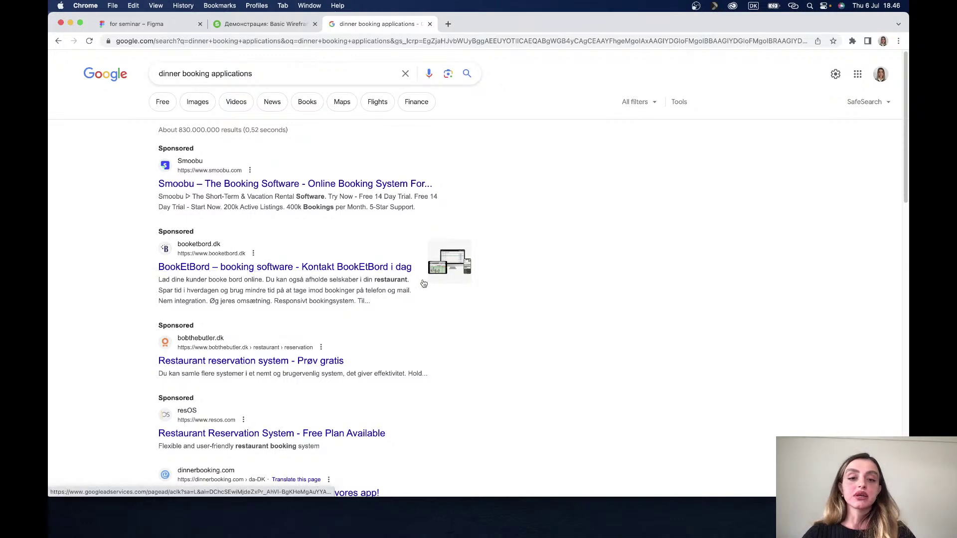
Step: Scroll the search results down to the DinnerBooking app pages
{"action": "scroll", "coordinate": [395, 340], "scroll_direction": "down", "scroll_amount": 1}
{"action": "scroll", "coordinate": [394, 340], "scroll_direction": "down", "scroll_amount": 1}
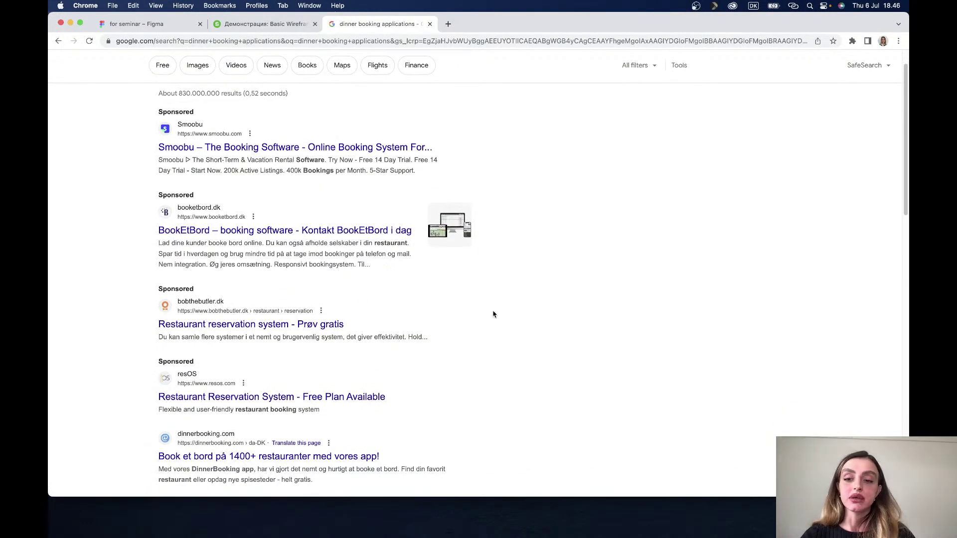
{"action": "scroll", "coordinate": [342, 327], "scroll_direction": "down", "scroll_amount": 3}
{"action": "scroll", "coordinate": [409, 323], "scroll_direction": "down", "scroll_amount": 2}
{"action": "scroll", "coordinate": [411, 325], "scroll_direction": "down", "scroll_amount": 2}
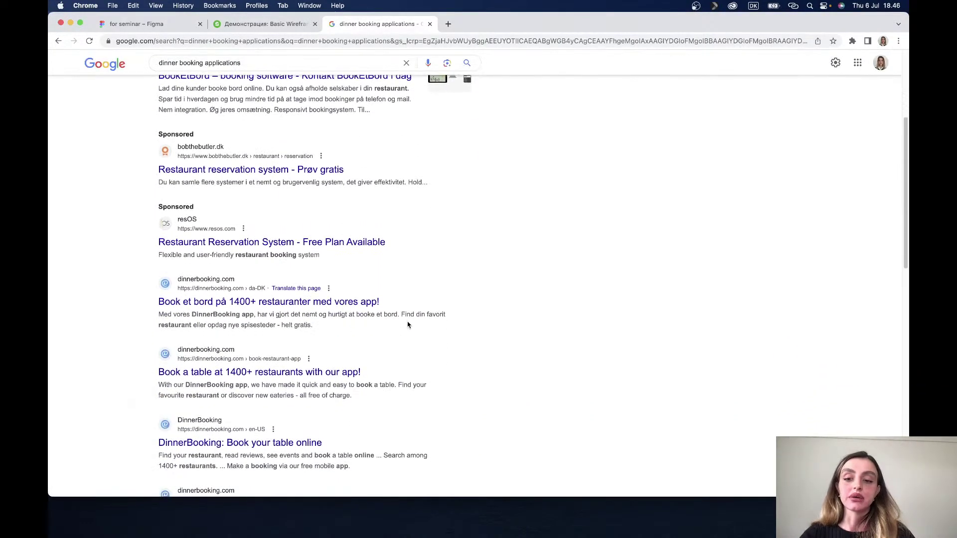
{"action": "scroll", "coordinate": [411, 325], "scroll_direction": "down", "scroll_amount": 2}
{"action": "scroll", "coordinate": [411, 324], "scroll_direction": "up", "scroll_amount": 1}
{"action": "scroll", "coordinate": [411, 325], "scroll_direction": "up", "scroll_amount": 1}
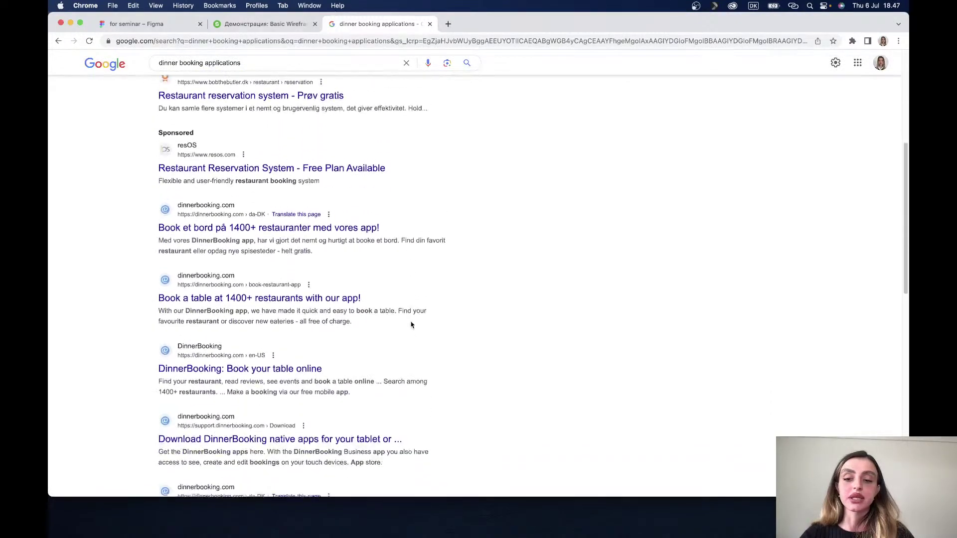
{"action": "scroll", "coordinate": [411, 324], "scroll_direction": "down", "scroll_amount": 1}
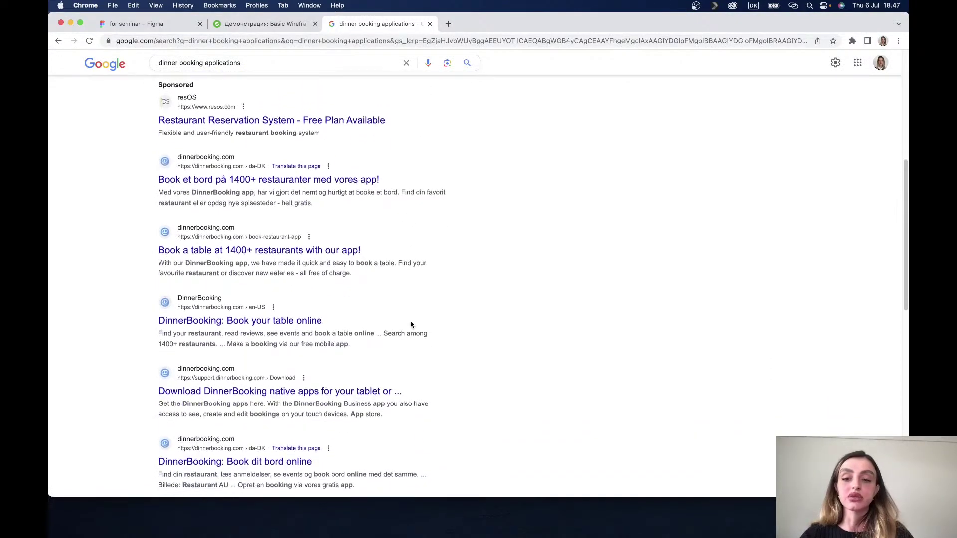
Step: Open the 'DinnerBooking: Book your table online' page, scroll through it, and close its tab
{"action": "left_click", "coordinate": [246, 324]}
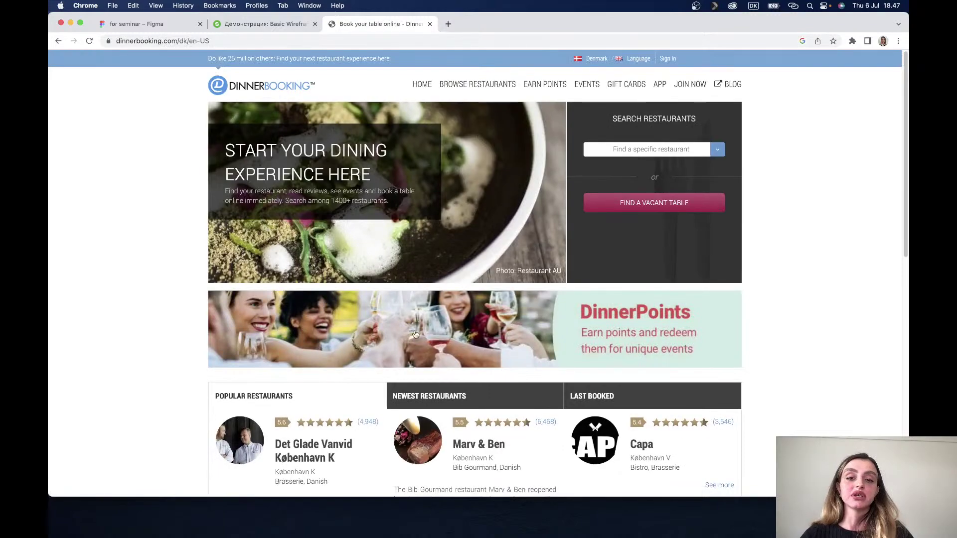
{"action": "scroll", "coordinate": [415, 334], "scroll_direction": "down", "scroll_amount": 3}
{"action": "scroll", "coordinate": [415, 334], "scroll_direction": "up", "scroll_amount": 2}
{"action": "scroll", "coordinate": [414, 329], "scroll_direction": "up", "scroll_amount": 2}
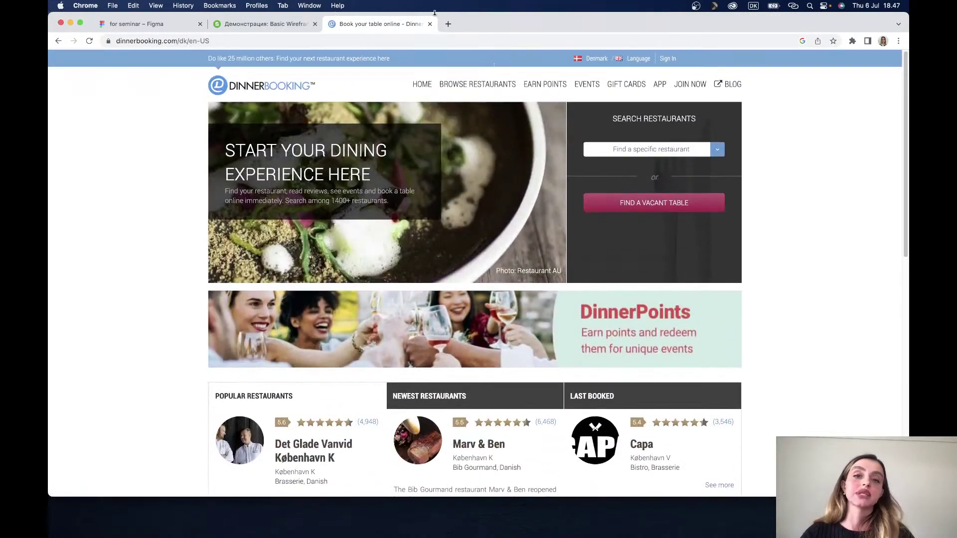
{"action": "left_click", "coordinate": [429, 24]}
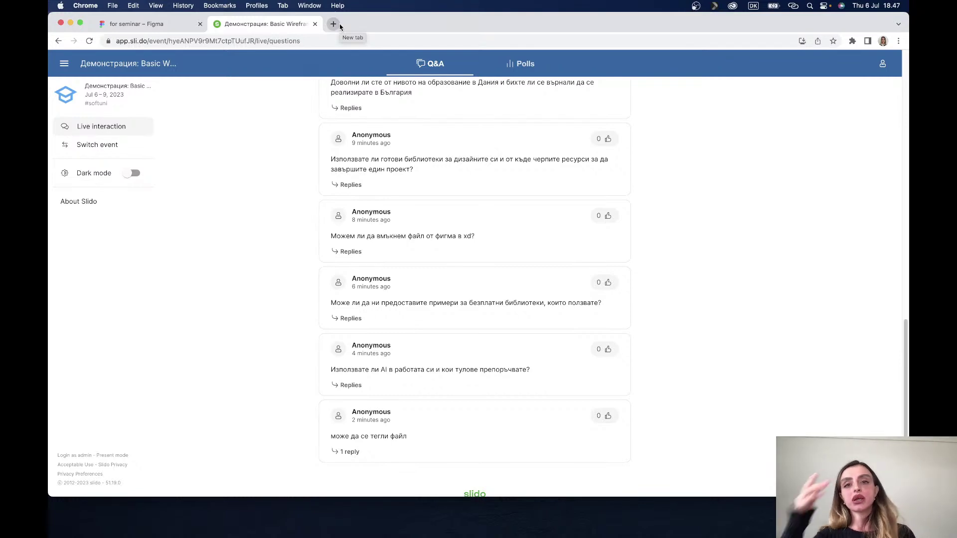
Step: Search for 'nubisreservations' in a new browser tab
{"action": "left_click", "coordinate": [333, 24]}
{"action": "type", "text": "nu"}
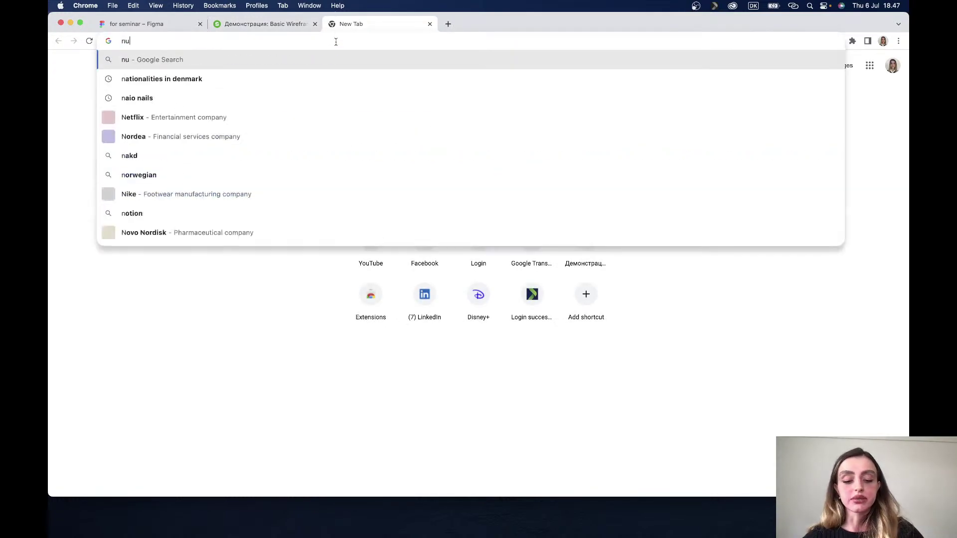
{"action": "type", "text": "bis re"}
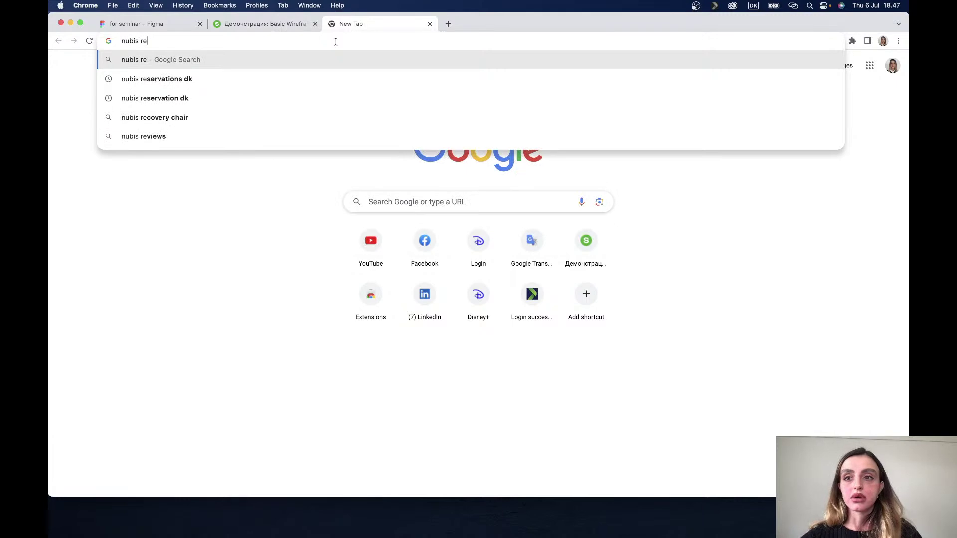
{"action": "key", "text": "BackSpace"}
{"action": "key", "text": "BackSpace"}
{"action": "key", "text": "BackSpace"}
{"action": "type", "text": "reserv"}
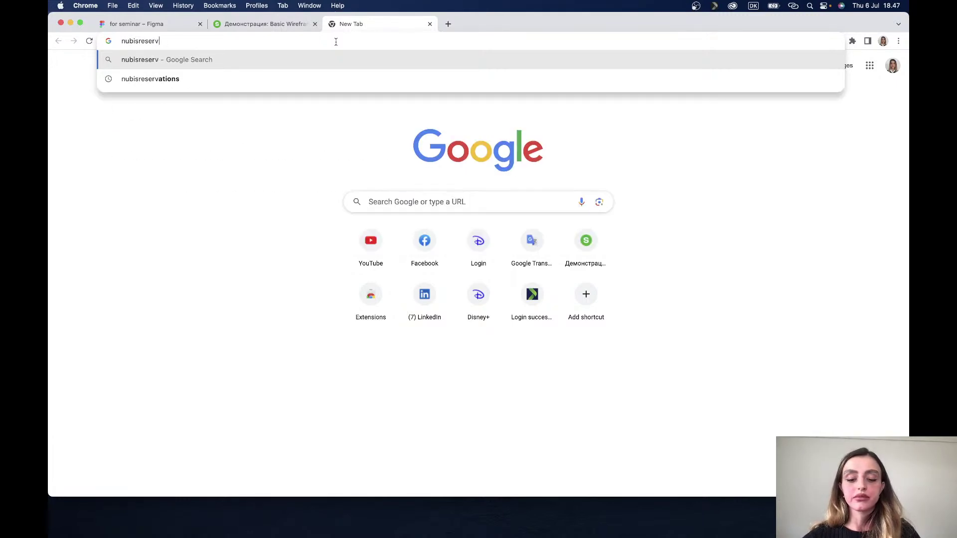
{"action": "type", "text": "atio"}
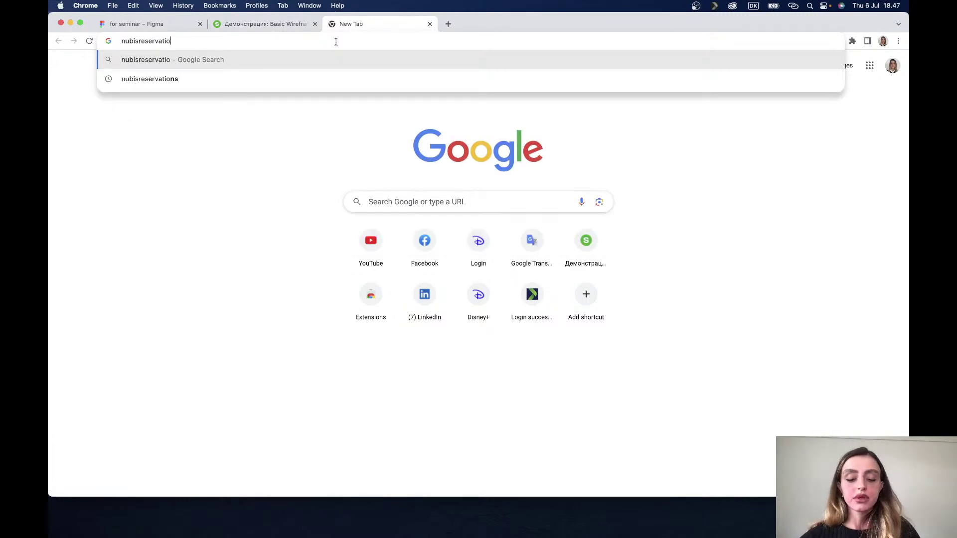
{"action": "type", "text": "ns"}
{"action": "key", "text": "Return"}
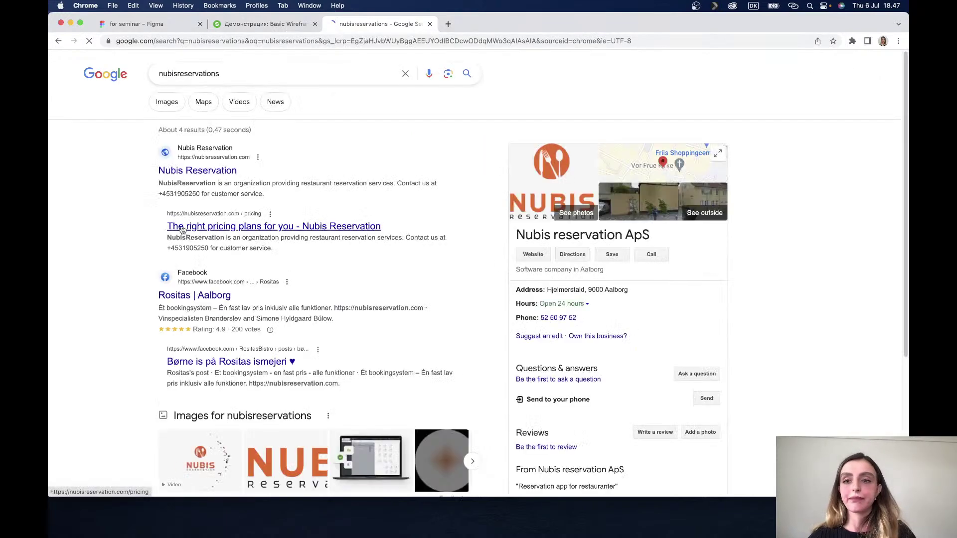
Step: Open the Nubis Reservation home page, scroll through its sections, and close the tab
{"action": "left_click", "coordinate": [211, 175]}
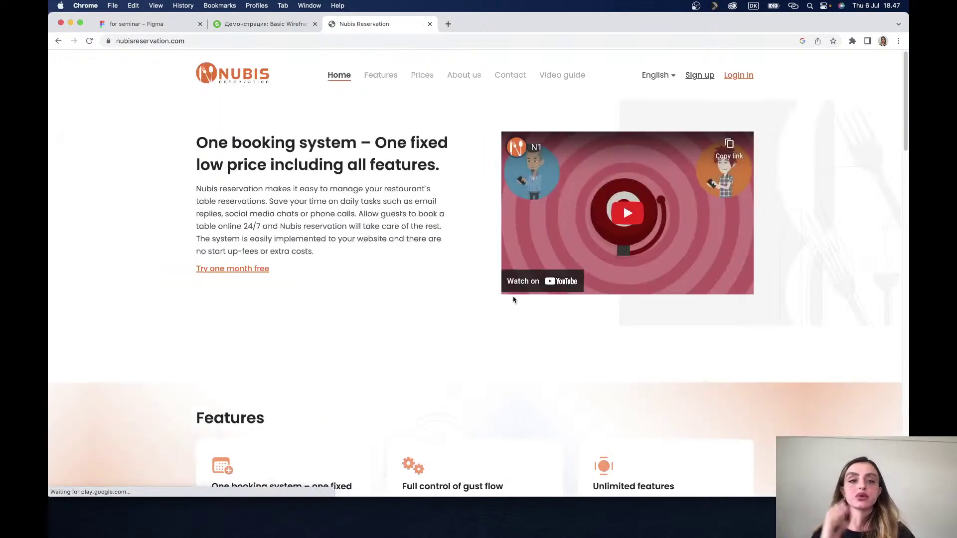
{"action": "scroll", "coordinate": [496, 342], "scroll_direction": "down", "scroll_amount": 2}
{"action": "scroll", "coordinate": [495, 342], "scroll_direction": "down", "scroll_amount": 2}
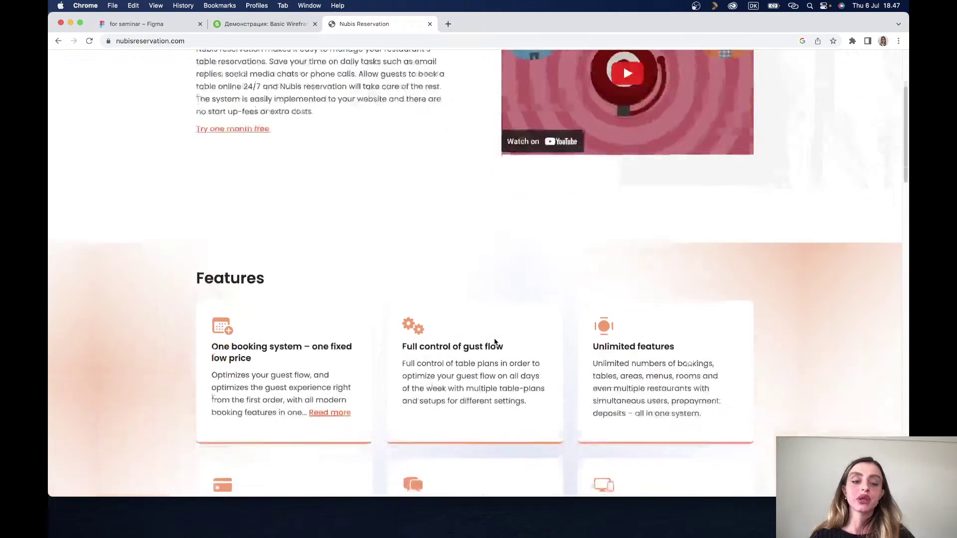
{"action": "scroll", "coordinate": [495, 342], "scroll_direction": "down", "scroll_amount": 2}
{"action": "scroll", "coordinate": [494, 342], "scroll_direction": "down", "scroll_amount": 2}
{"action": "scroll", "coordinate": [494, 341], "scroll_direction": "down", "scroll_amount": 3}
{"action": "scroll", "coordinate": [494, 339], "scroll_direction": "down", "scroll_amount": 4}
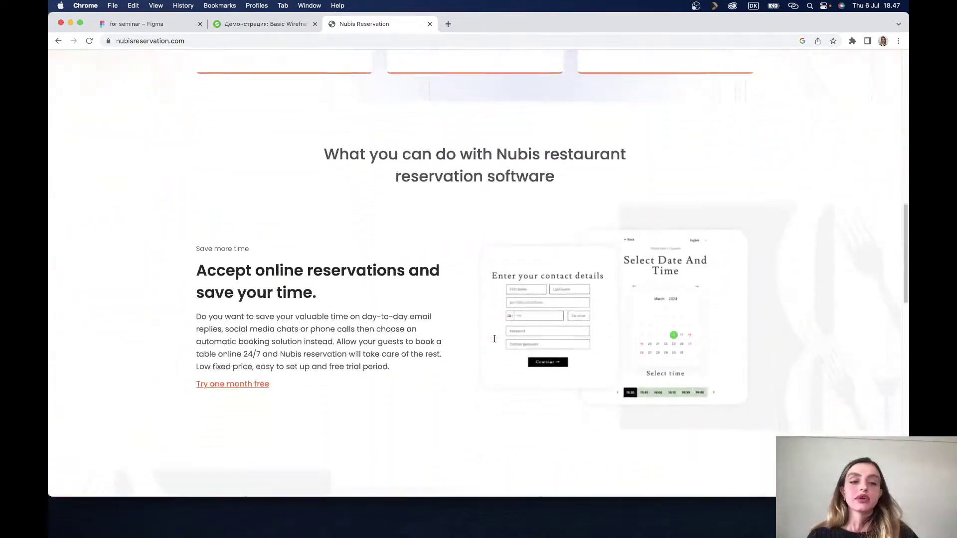
{"action": "scroll", "coordinate": [494, 338], "scroll_direction": "down", "scroll_amount": 2}
{"action": "scroll", "coordinate": [494, 339], "scroll_direction": "down", "scroll_amount": 3}
{"action": "scroll", "coordinate": [494, 338], "scroll_direction": "down", "scroll_amount": 1}
{"action": "scroll", "coordinate": [495, 340], "scroll_direction": "down", "scroll_amount": 2}
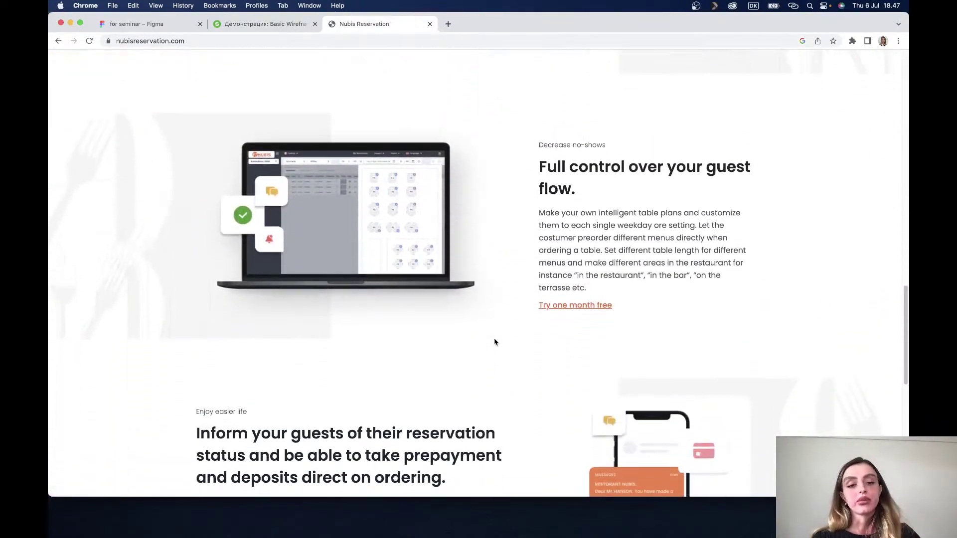
{"action": "scroll", "coordinate": [494, 341], "scroll_direction": "down", "scroll_amount": 5}
{"action": "scroll", "coordinate": [494, 342], "scroll_direction": "up", "scroll_amount": 15}
{"action": "scroll", "coordinate": [494, 342], "scroll_direction": "up", "scroll_amount": 8}
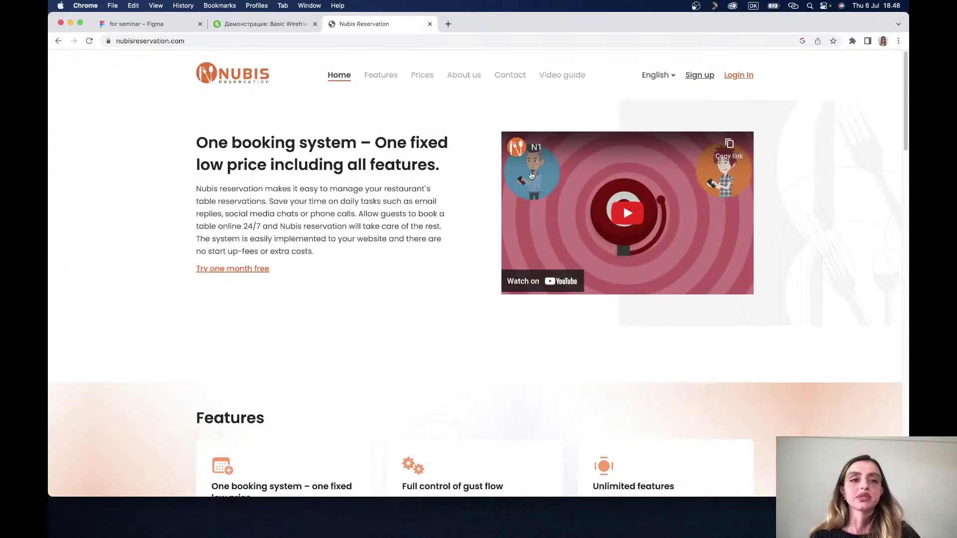
{"action": "left_click", "coordinate": [430, 24]}
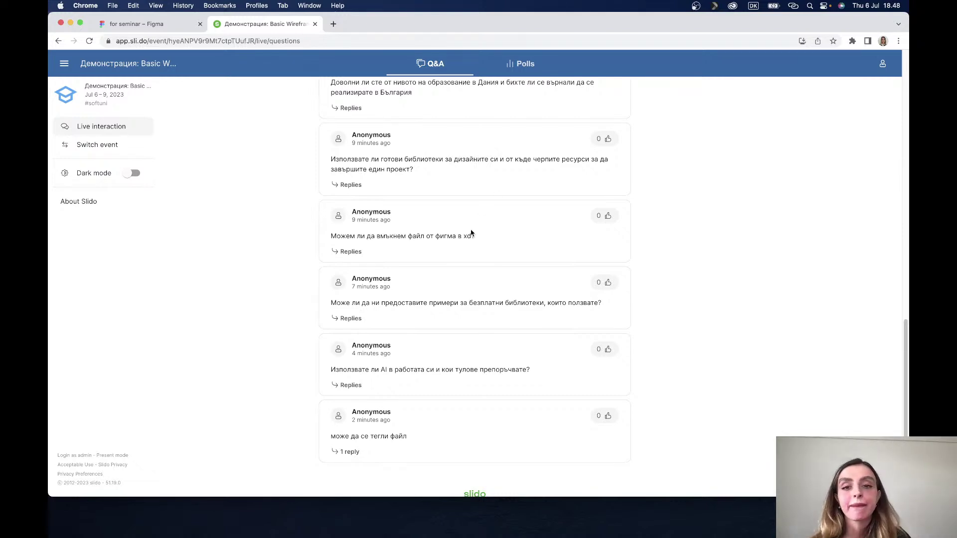
Step: Read the single reply to the file-download question, then return to the 'for seminar' Figma design
{"action": "scroll", "coordinate": [414, 244], "scroll_direction": "down", "scroll_amount": 1}
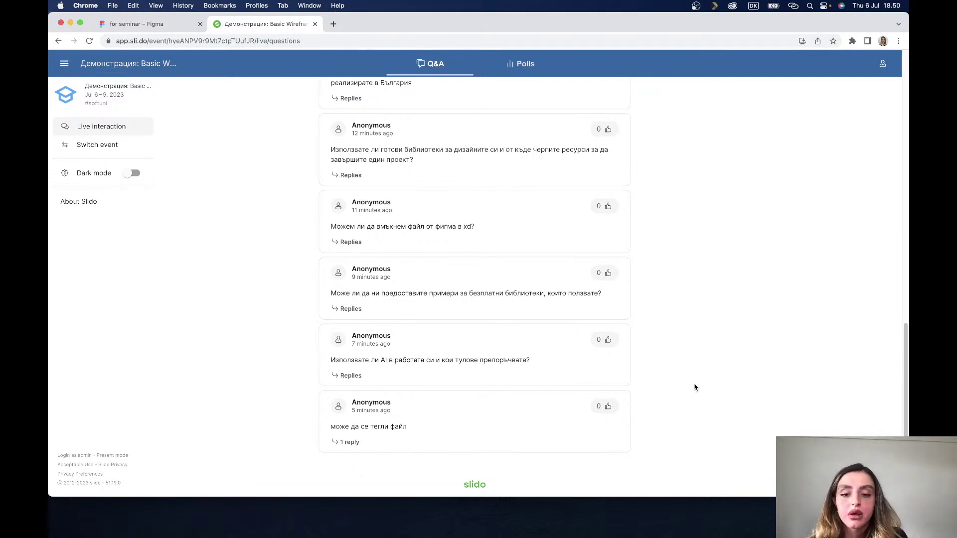
{"action": "left_click", "coordinate": [361, 441]}
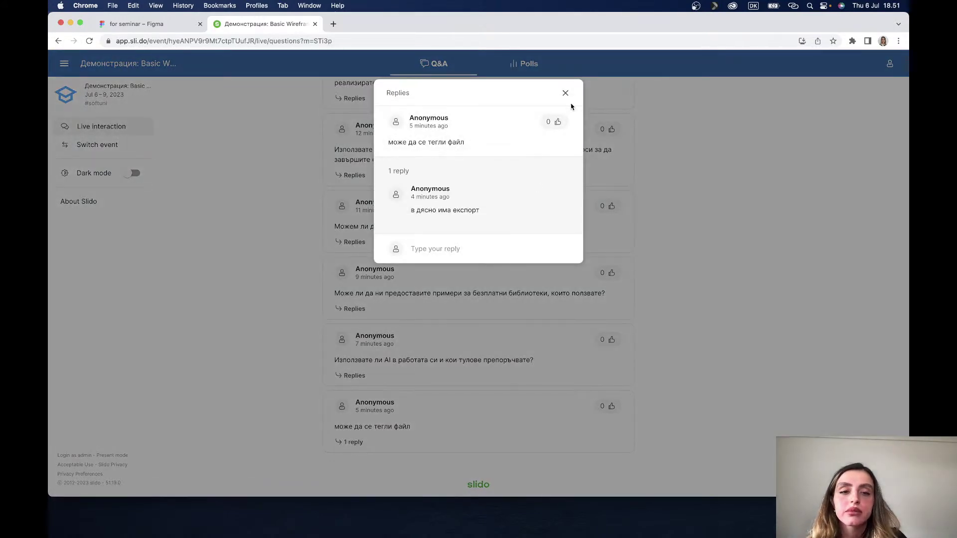
{"action": "left_click", "coordinate": [566, 93]}
{"action": "left_click", "coordinate": [134, 24]}
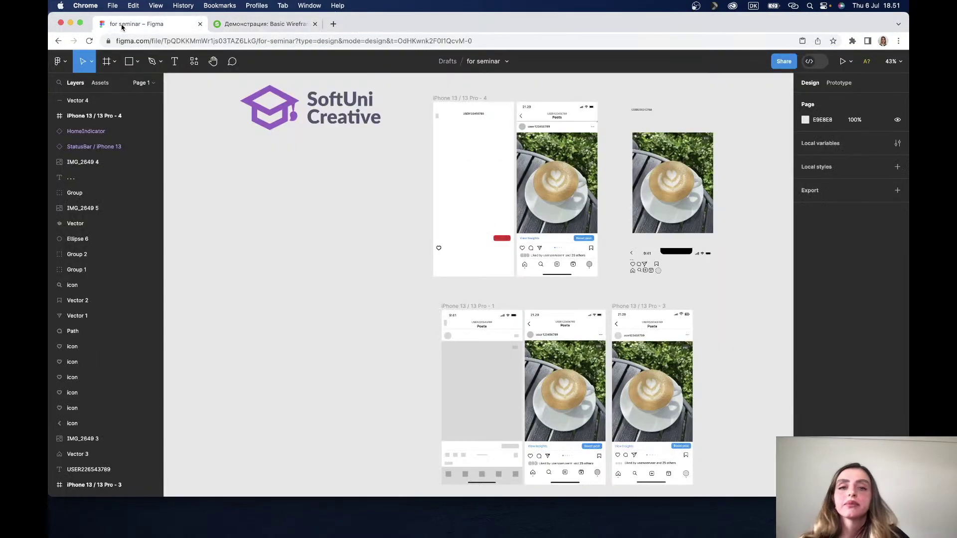
{"action": "left_click", "coordinate": [64, 64]}
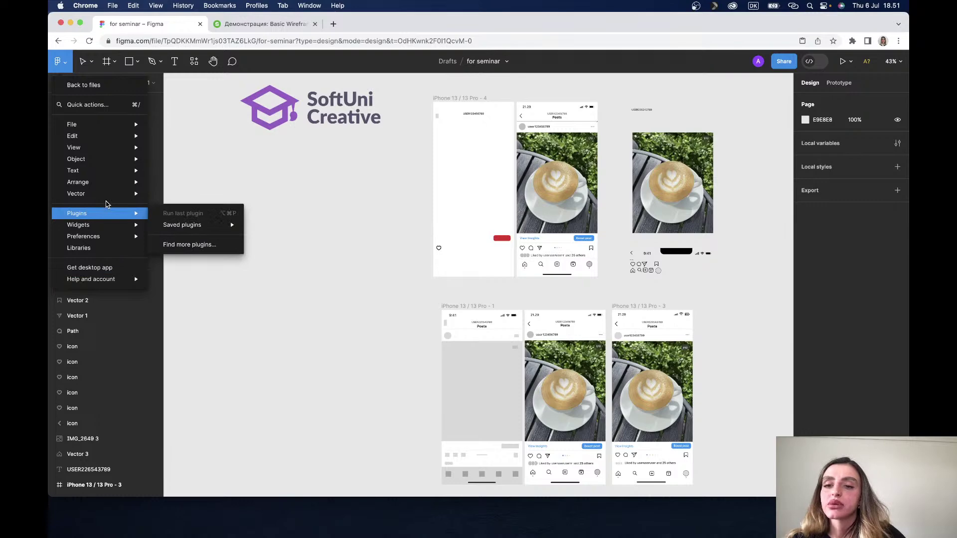
{"action": "mouse_move", "coordinate": [78, 181]}
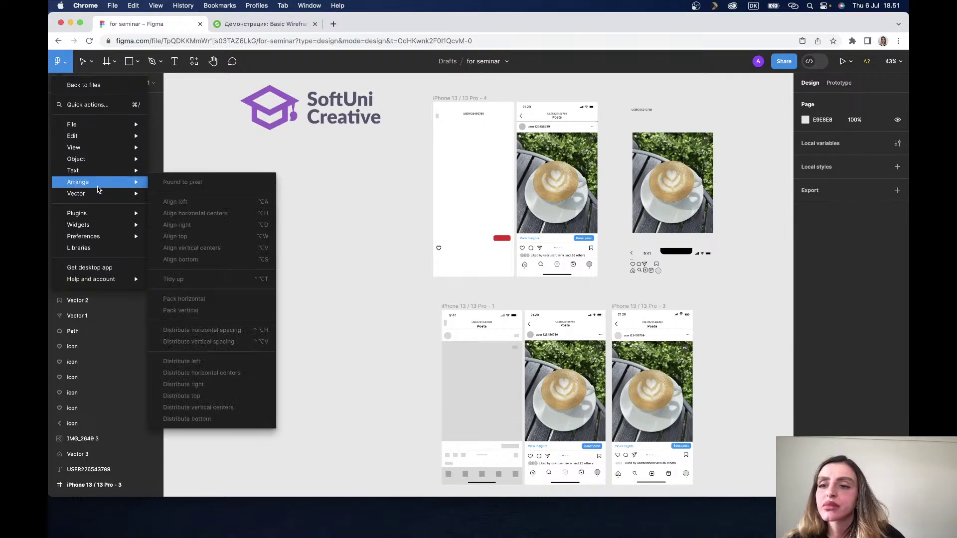
{"action": "left_click", "coordinate": [95, 85]}
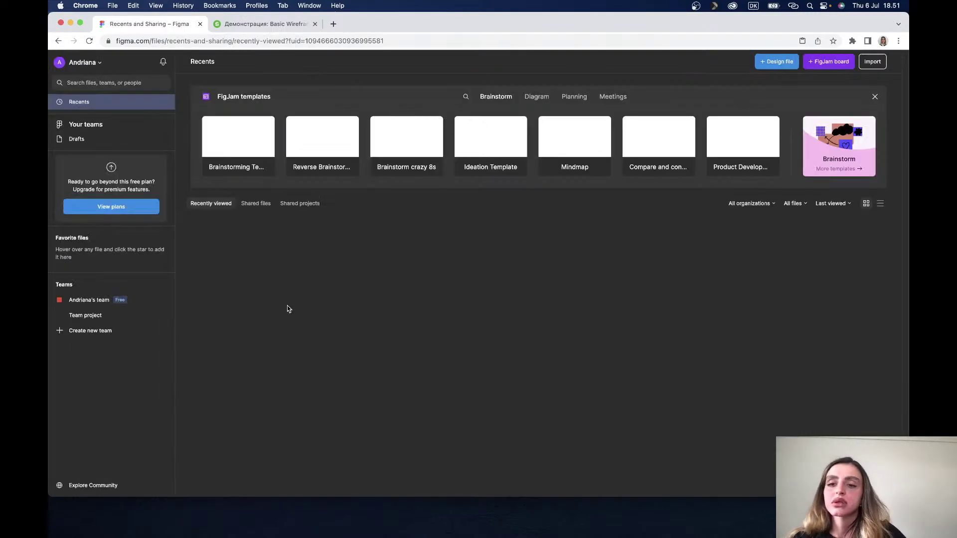
{"action": "right_click", "coordinate": [307, 294]}
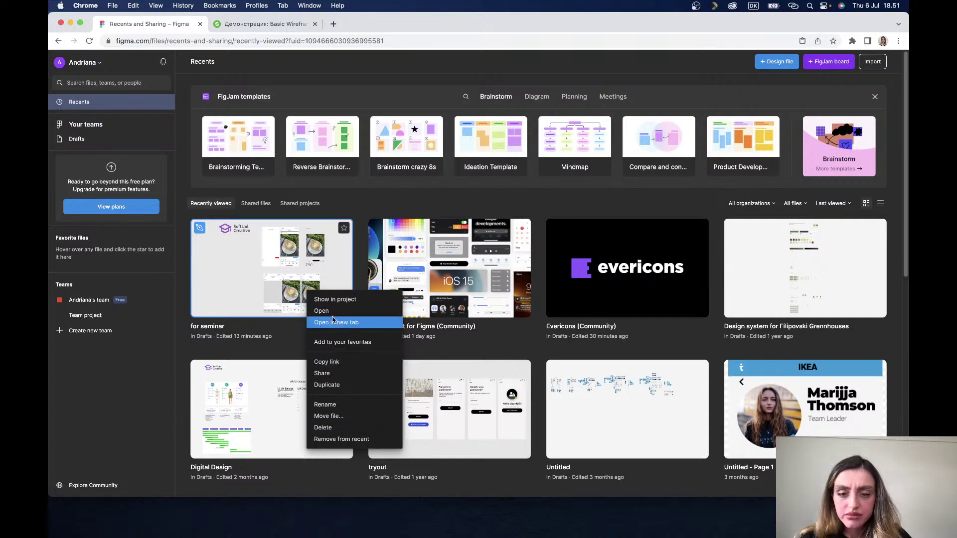
{"action": "left_click", "coordinate": [316, 289]}
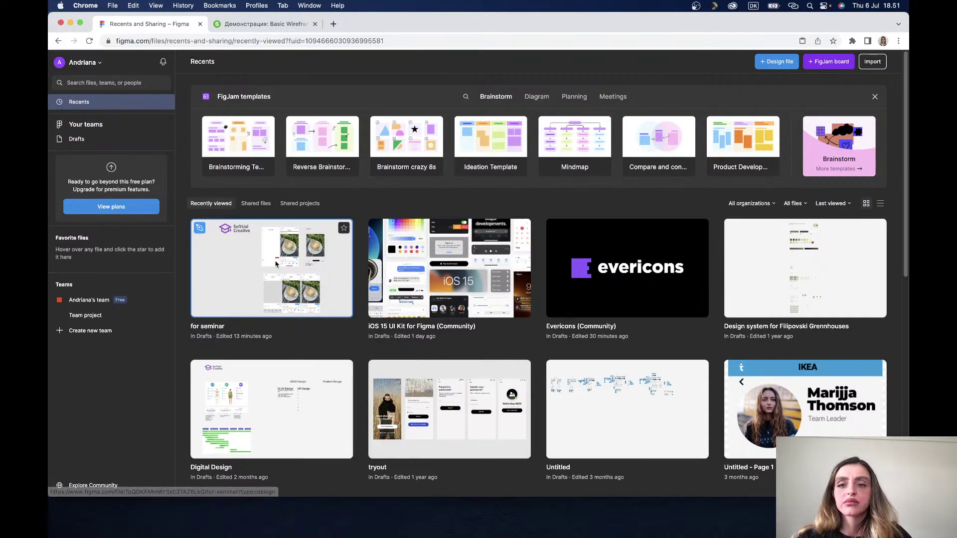
{"action": "left_click", "coordinate": [302, 265]}
{"action": "key", "text": "ctrl+Tab"}
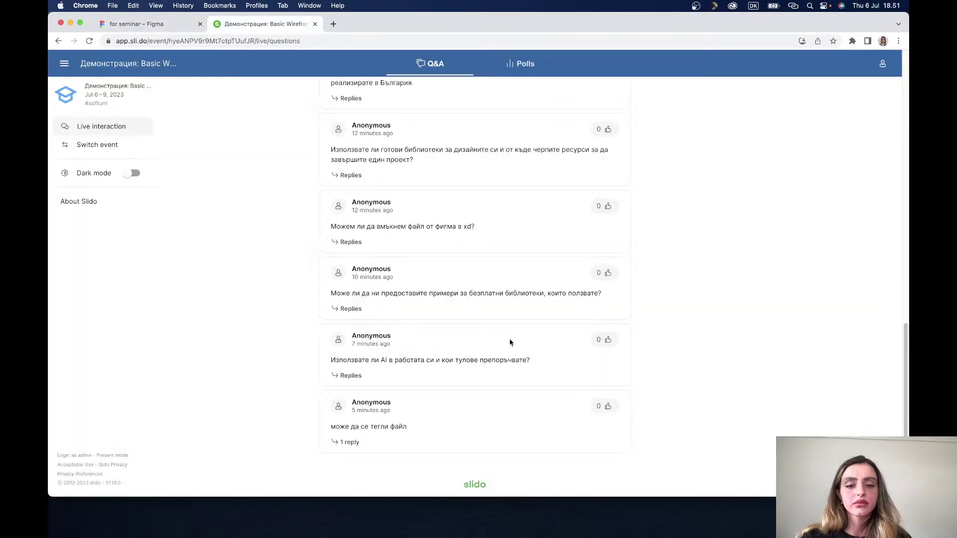
{"action": "scroll", "coordinate": [448, 408], "scroll_direction": "up", "scroll_amount": 1}
{"action": "left_click", "coordinate": [350, 442]}
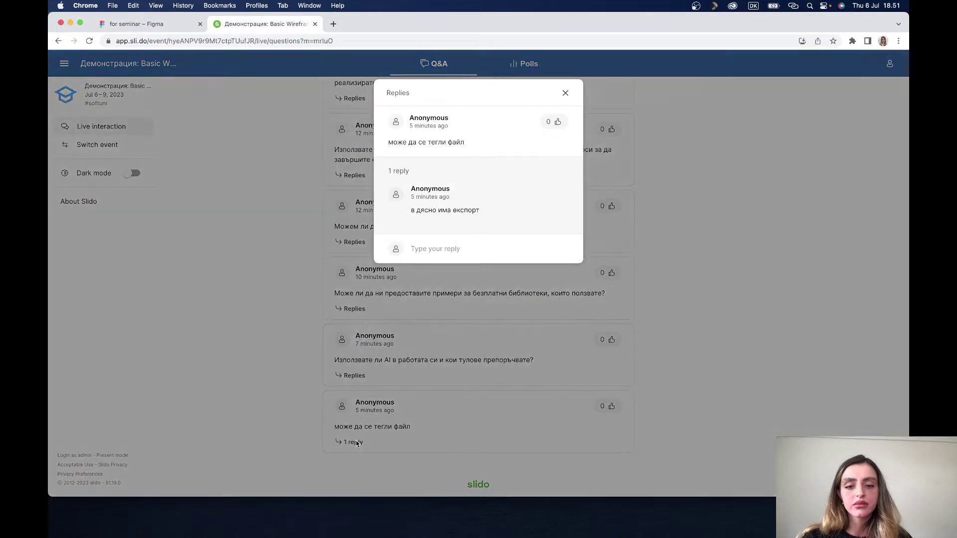
{"action": "left_click", "coordinate": [305, 273]}
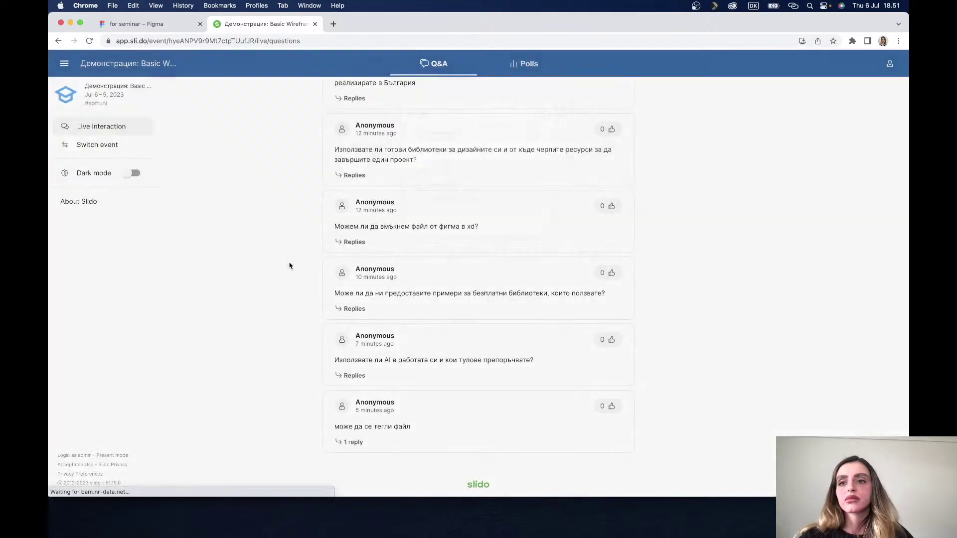
{"action": "left_click", "coordinate": [145, 21]}
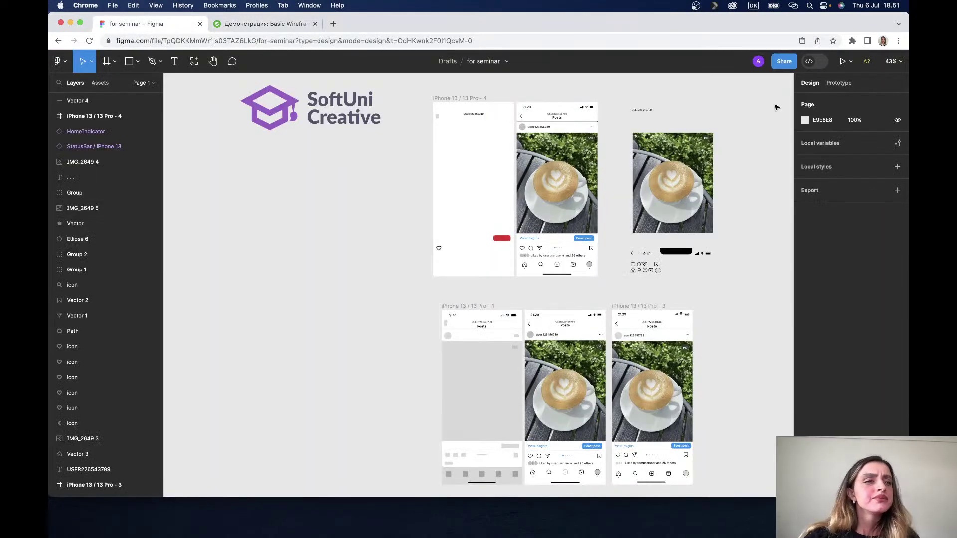
Step: Check Figma's Present options and main menu, then bring Slido's Q&A list forward
{"action": "left_click", "coordinate": [850, 62]}
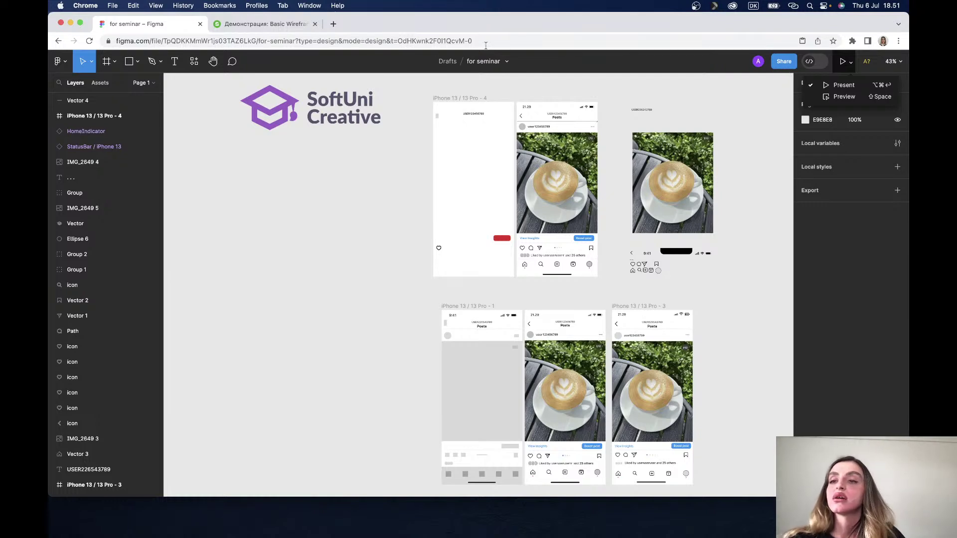
{"action": "key", "text": "Escape"}
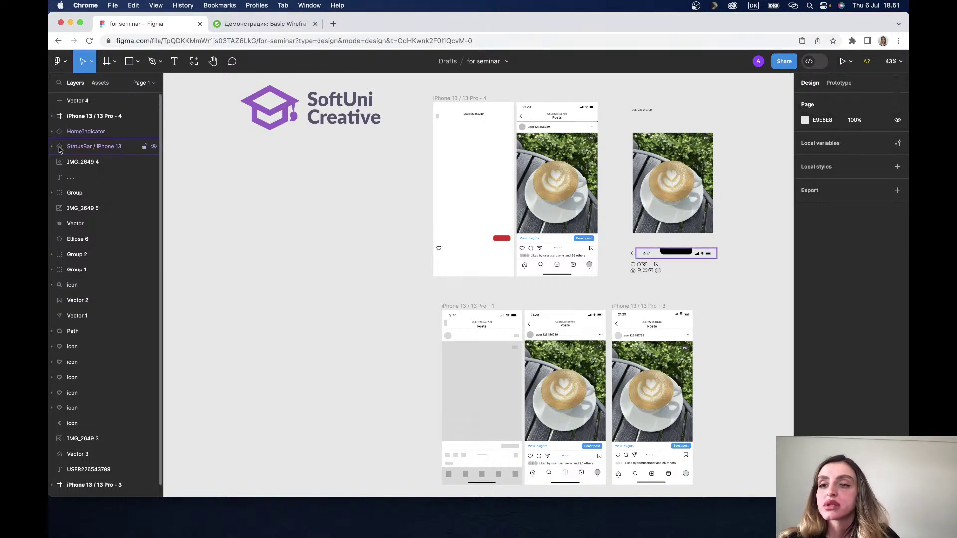
{"action": "left_click", "coordinate": [61, 62]}
{"action": "mouse_move", "coordinate": [82, 236]}
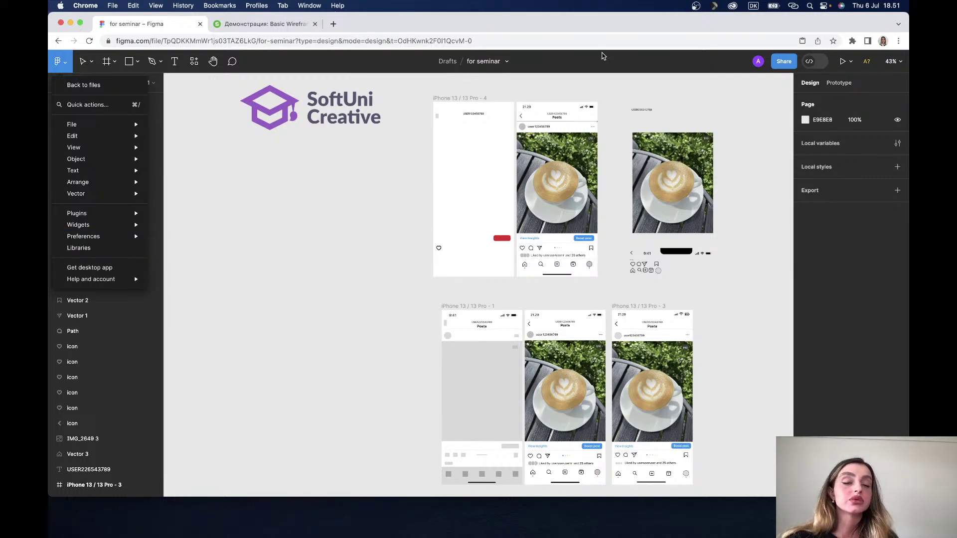
{"action": "left_click", "coordinate": [262, 25]}
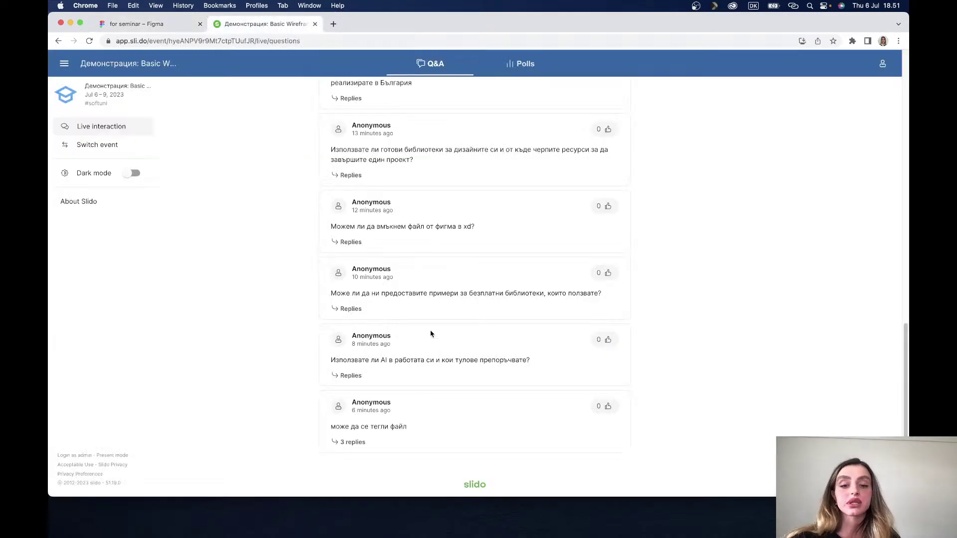
Step: Read the three replies to the file-download question pointing to an export option
{"action": "left_click", "coordinate": [353, 443]}
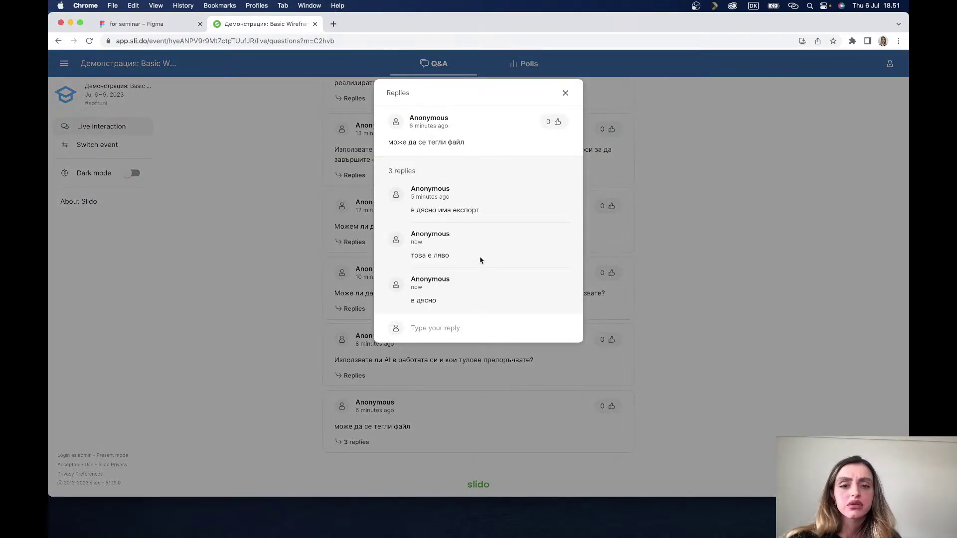
{"action": "left_click", "coordinate": [565, 95]}
Step: Back in Figma, add a 1x PNG export setting in the page's Export section
{"action": "left_click", "coordinate": [154, 26]}
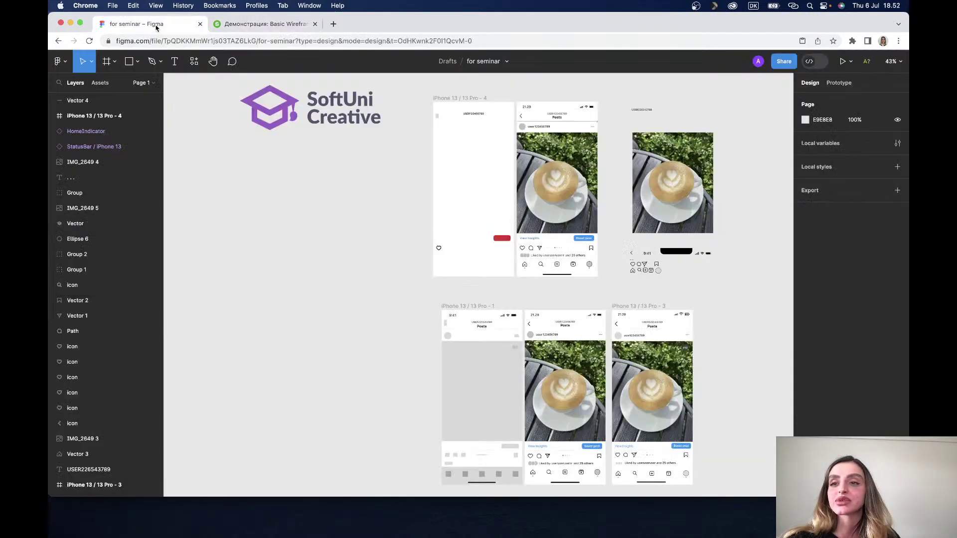
{"action": "left_click", "coordinate": [70, 64]}
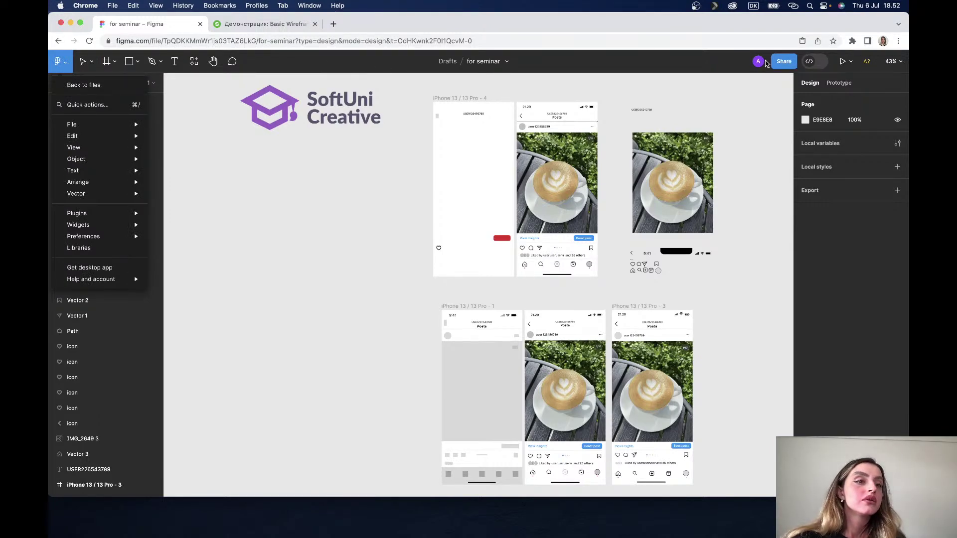
{"action": "left_click", "coordinate": [841, 62]}
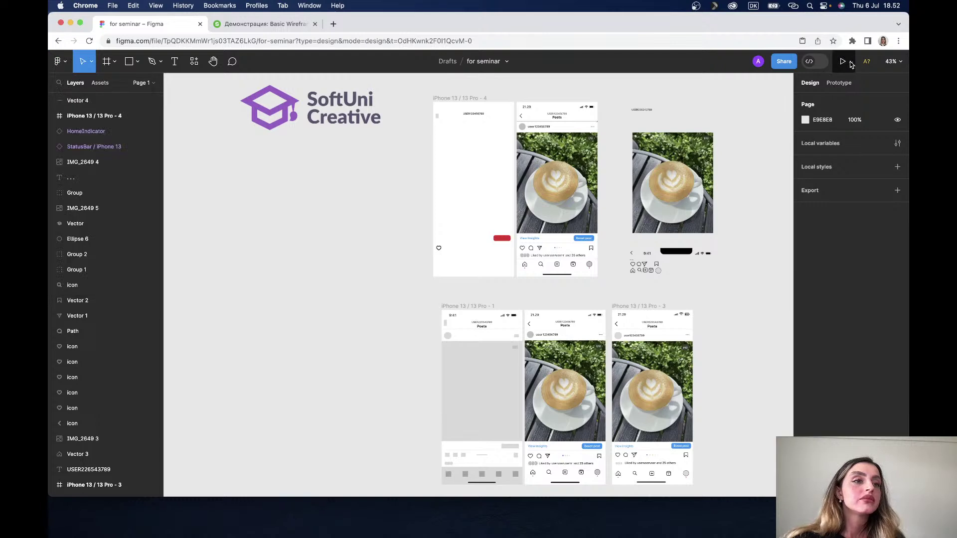
{"action": "left_click", "coordinate": [850, 62]}
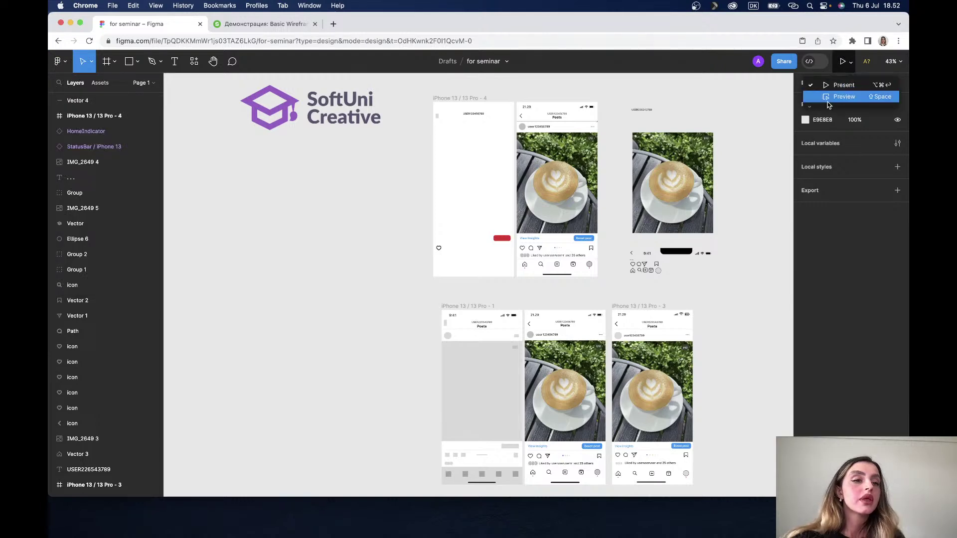
{"action": "left_click", "coordinate": [897, 190]}
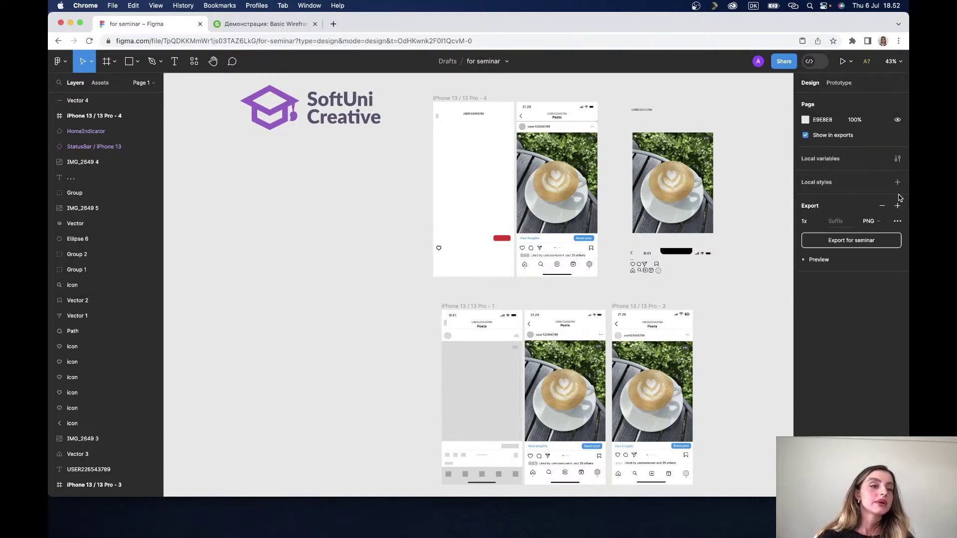
Step: Keep PNG as the format and export the page as 'for seminar.png'
{"action": "left_click", "coordinate": [880, 222]}
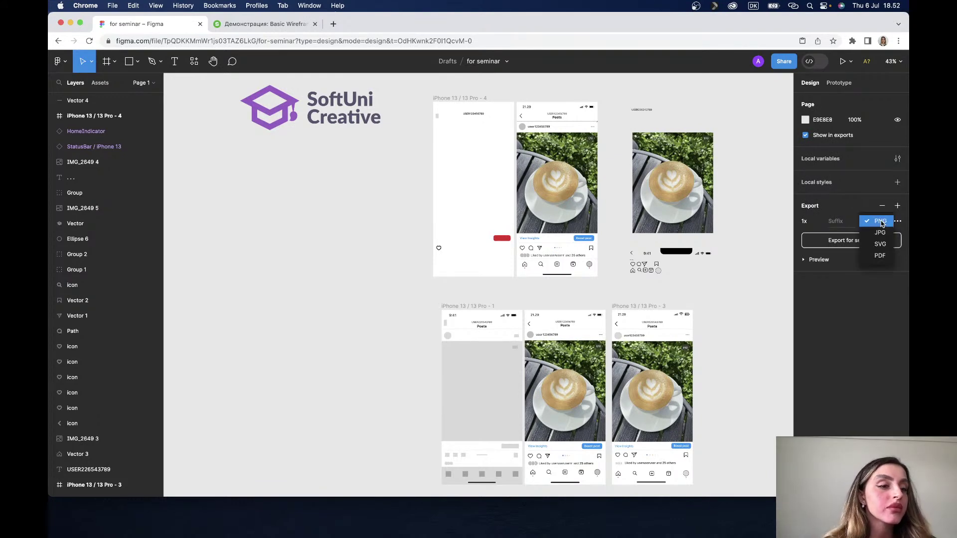
{"action": "left_click", "coordinate": [880, 222]}
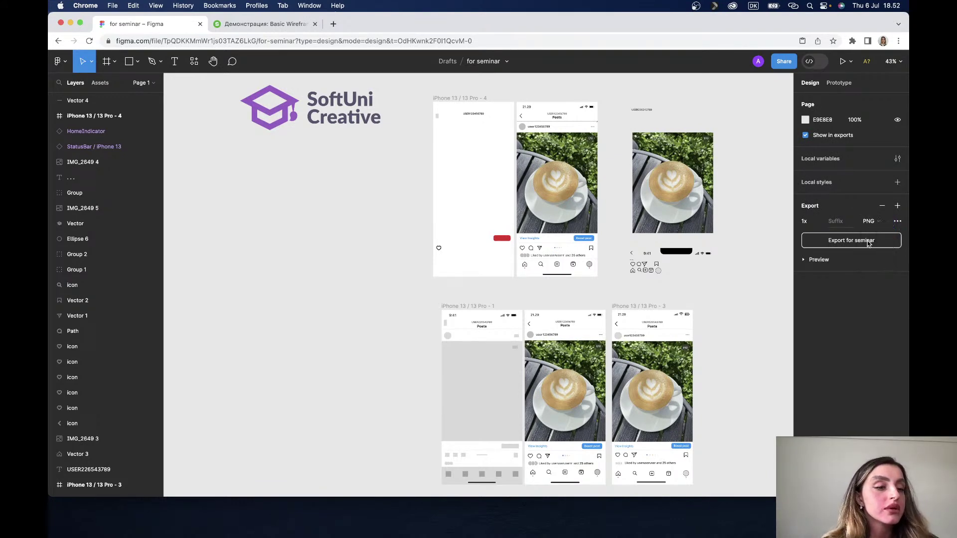
{"action": "left_click", "coordinate": [897, 221]}
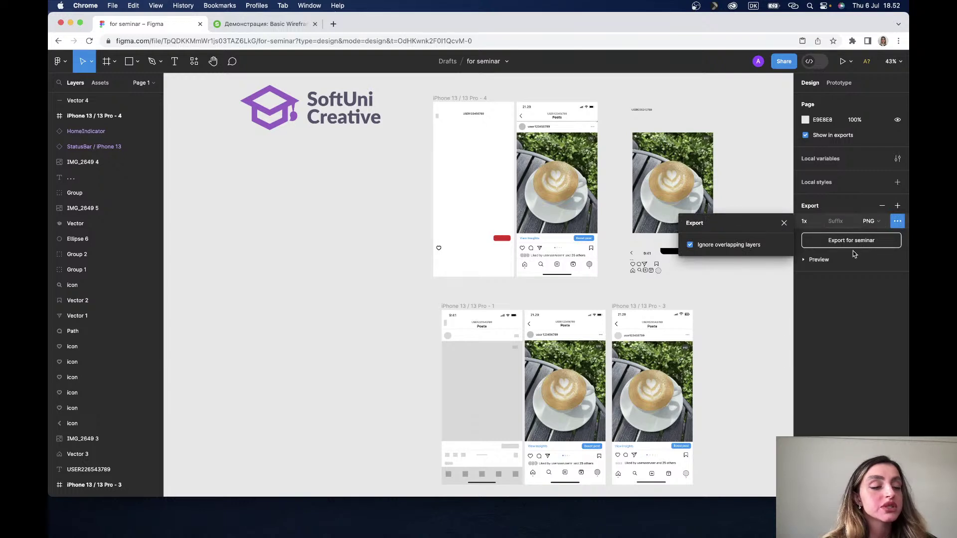
{"action": "left_click", "coordinate": [860, 244]}
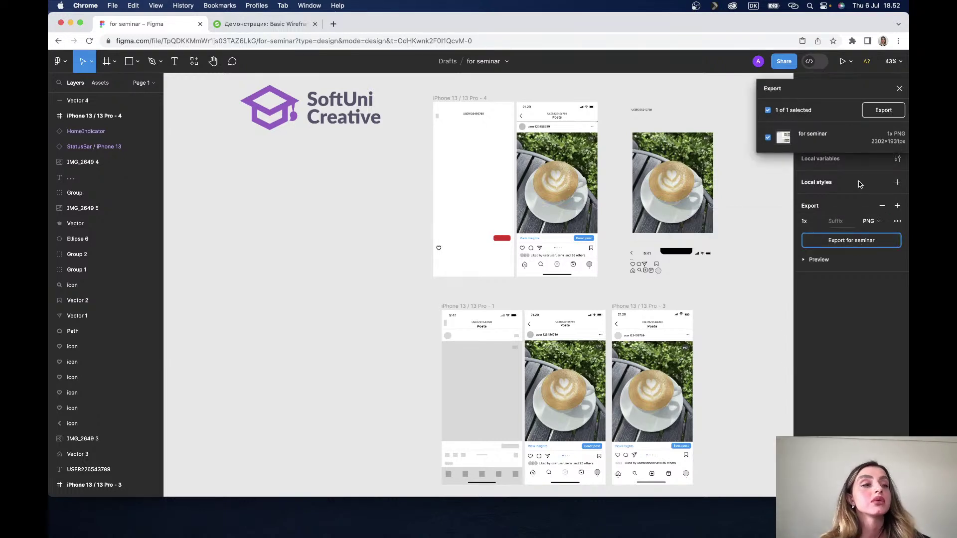
{"action": "left_click", "coordinate": [883, 110]}
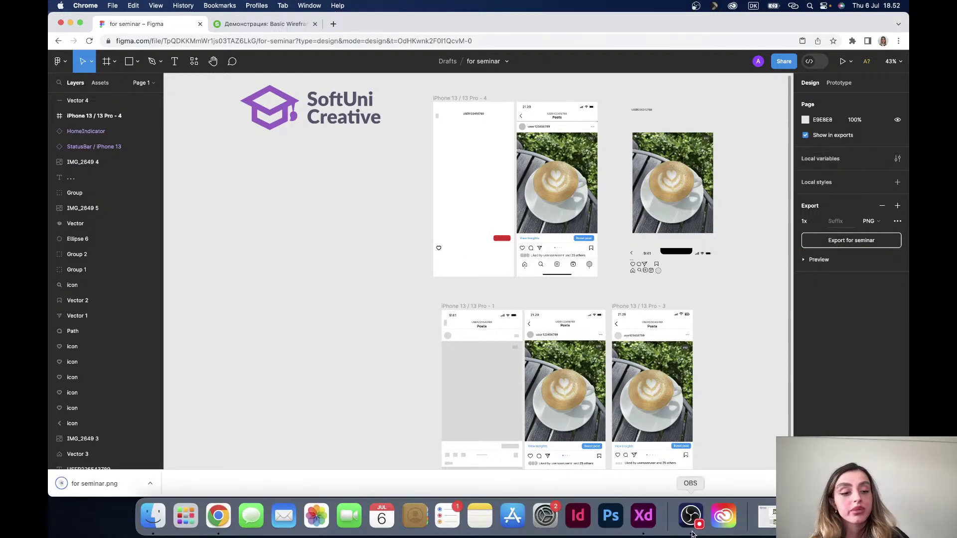
Step: Open the Soft Uni Creative seminar document in Adobe XD and drop 'for seminar.png' onto its canvas
{"action": "left_click", "coordinate": [648, 516]}
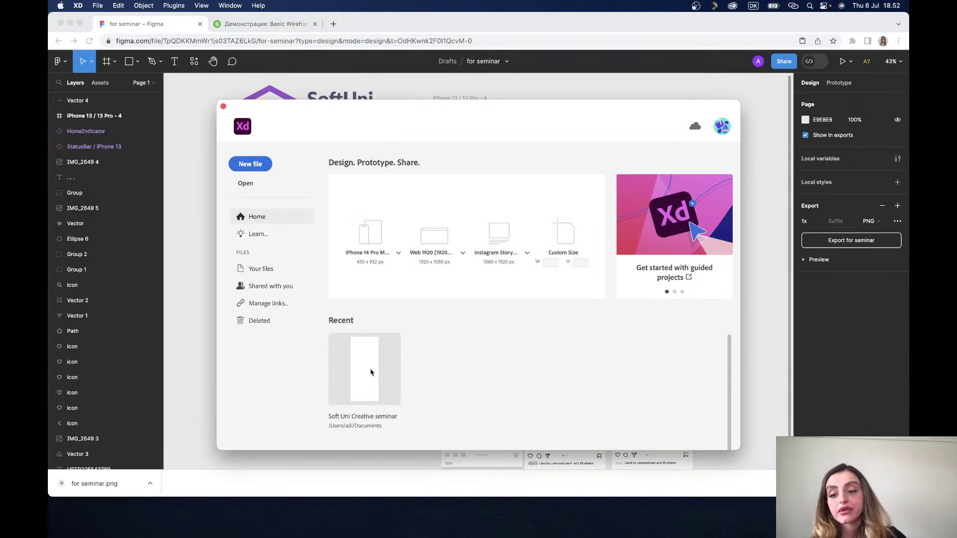
{"action": "left_click", "coordinate": [370, 372]}
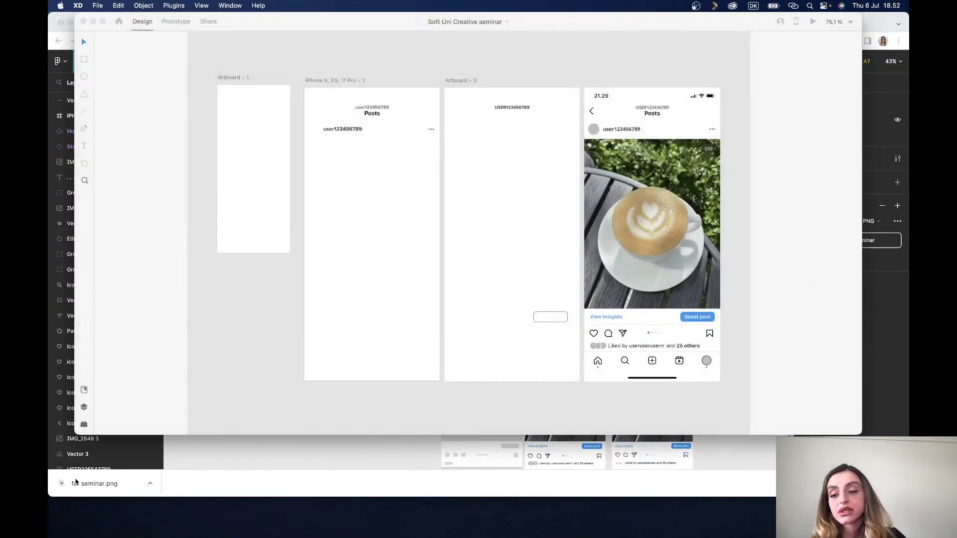
{"action": "left_click", "coordinate": [99, 488]}
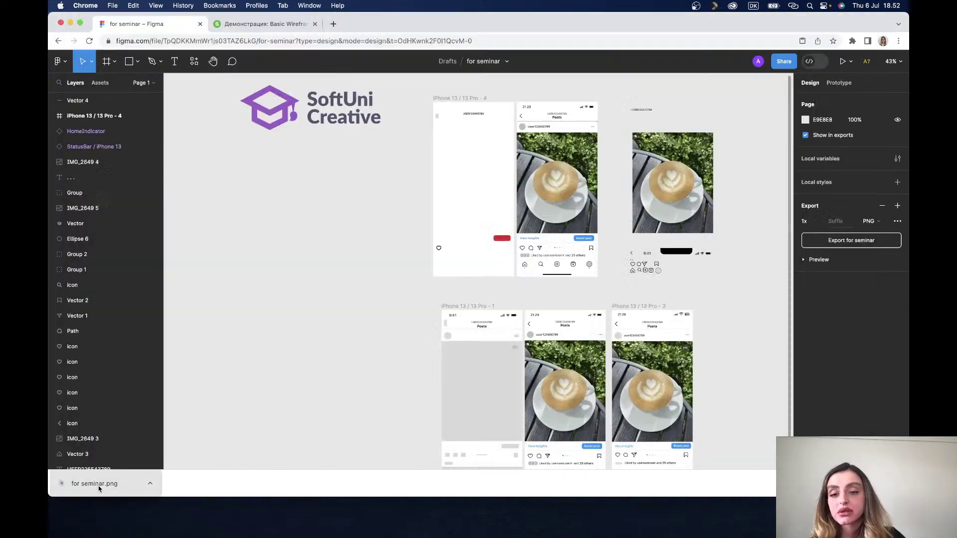
{"action": "left_click_drag", "start_coordinate": [99, 489], "coordinate": [520, 530]}
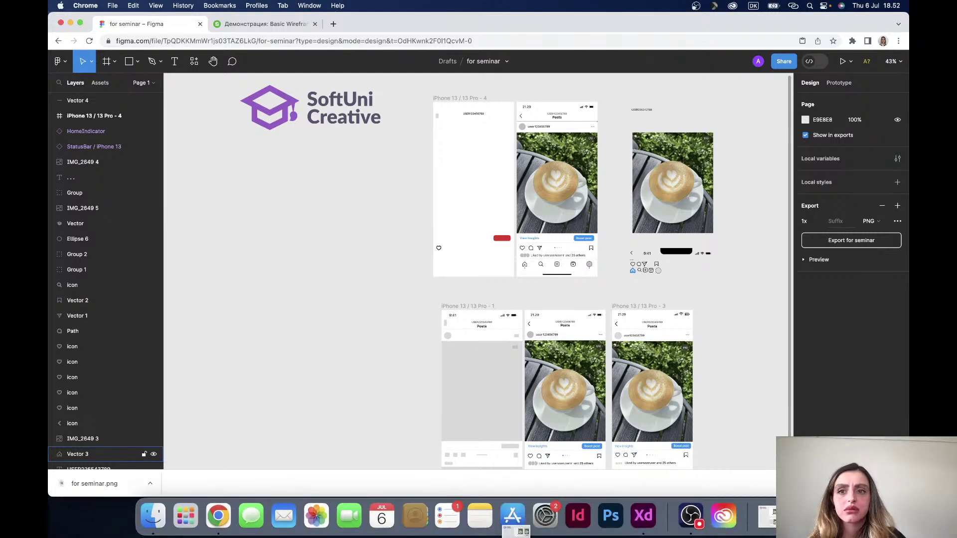
{"action": "mouse_move", "coordinate": [521, 530]}
{"action": "left_mouse_down"}
{"action": "mouse_move", "coordinate": [647, 516]}
{"action": "mouse_move", "coordinate": [440, 209]}
{"action": "left_mouse_up"}
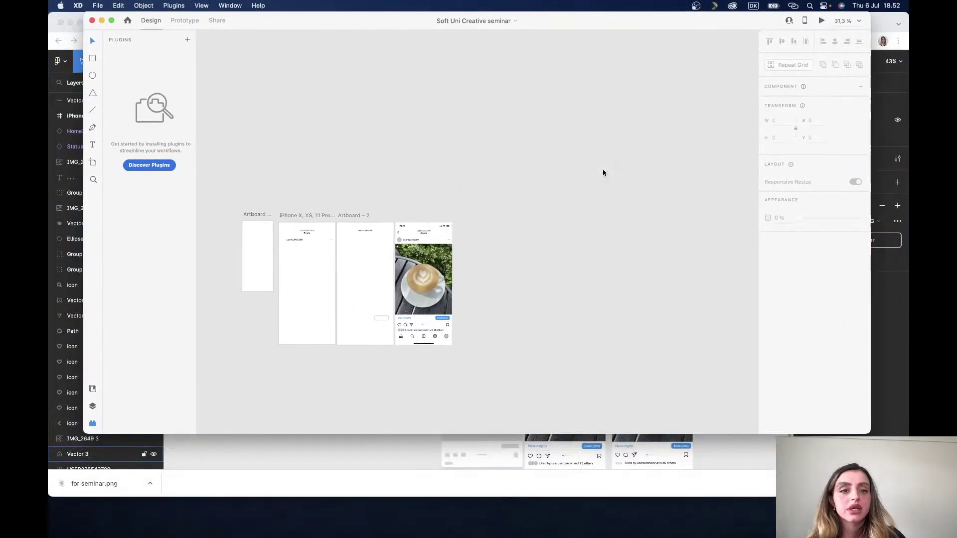
{"action": "left_click_drag", "start_coordinate": [440, 209], "coordinate": [603, 172]}
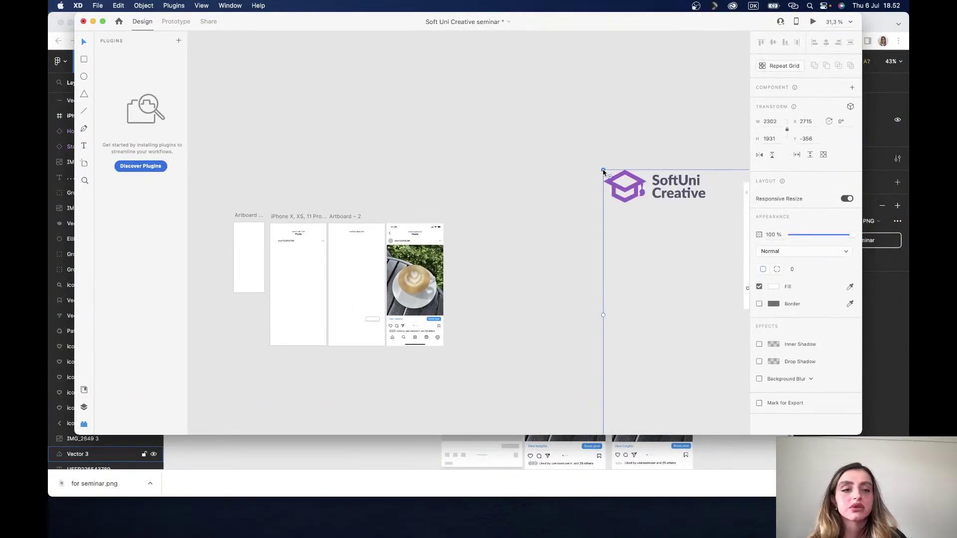
Step: Position the placed image beside the existing artboards, then return to Figma
{"action": "scroll", "coordinate": [658, 219], "scroll_direction": "down", "scroll_amount": 2}
{"action": "scroll", "coordinate": [661, 215], "scroll_direction": "down", "scroll_amount": 2}
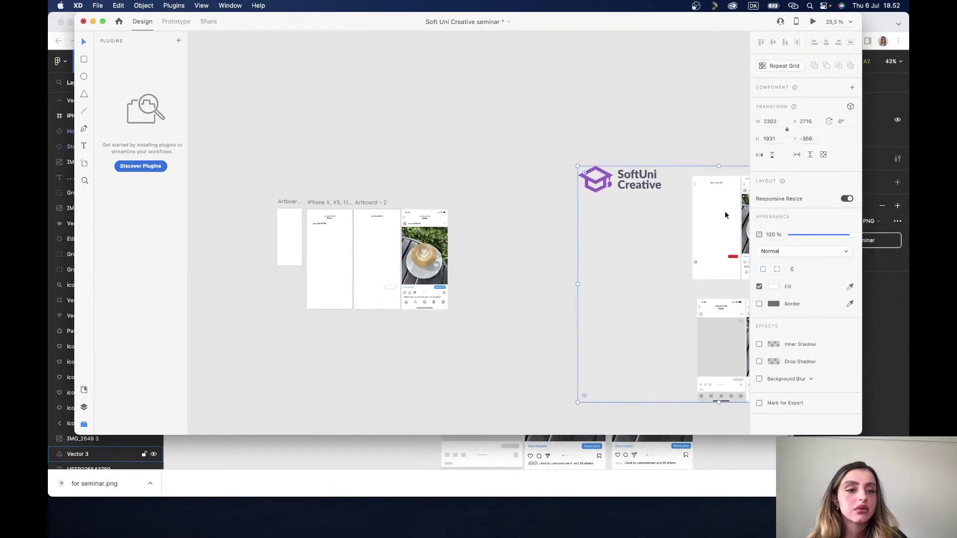
{"action": "mouse_move", "coordinate": [724, 216]}
{"action": "left_mouse_down"}
{"action": "mouse_move", "coordinate": [588, 132]}
{"action": "mouse_move", "coordinate": [687, 122]}
{"action": "left_mouse_up"}
{"action": "scroll", "coordinate": [598, 140], "scroll_direction": "up", "scroll_amount": 4}
{"action": "scroll", "coordinate": [600, 143], "scroll_direction": "down", "scroll_amount": 3}
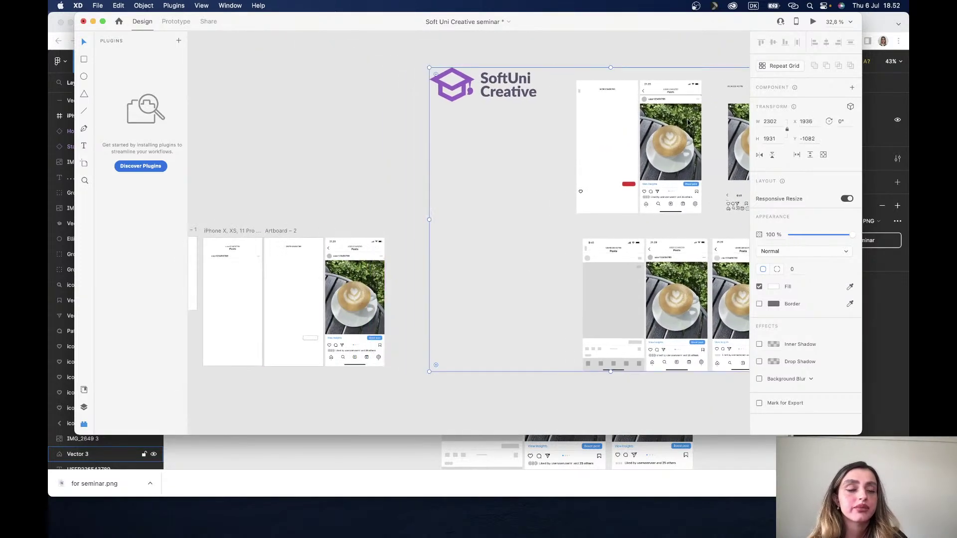
{"action": "scroll", "coordinate": [687, 122], "scroll_direction": "up", "scroll_amount": 2}
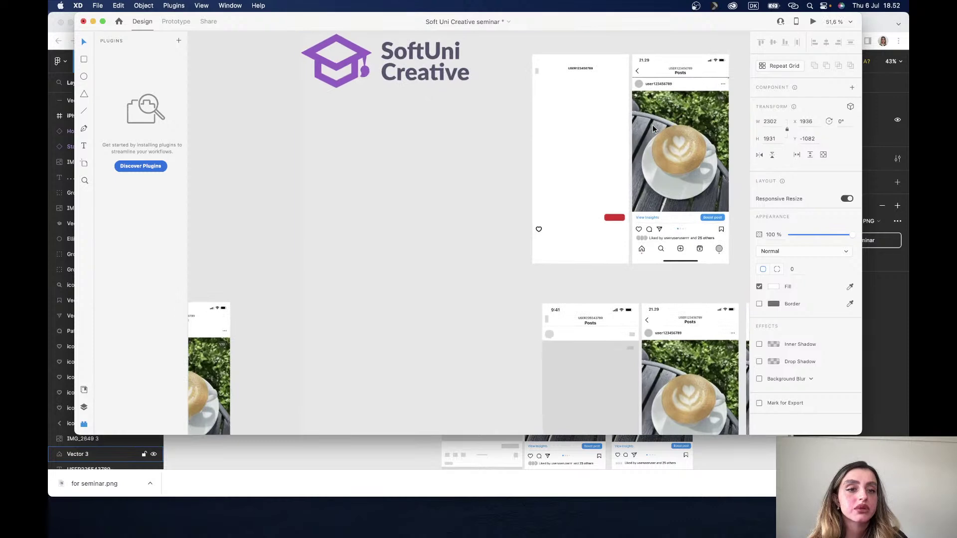
{"action": "scroll", "coordinate": [662, 127], "scroll_direction": "up", "scroll_amount": 2}
{"action": "scroll", "coordinate": [653, 128], "scroll_direction": "up", "scroll_amount": 2}
{"action": "scroll", "coordinate": [630, 107], "scroll_direction": "down", "scroll_amount": 3}
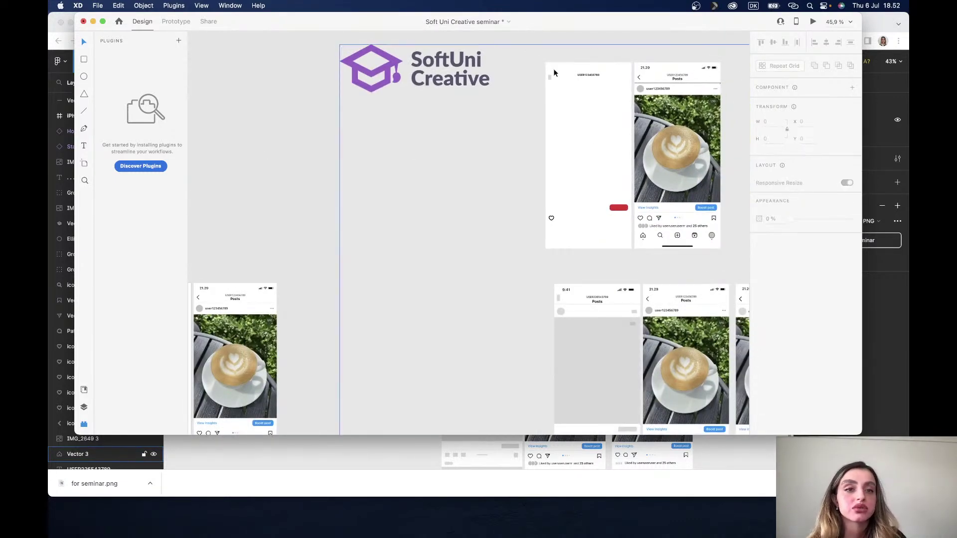
{"action": "left_click", "coordinate": [878, 27]}
Step: Switch the export format to SVG, export 'for seminar.svg', and drag it toward Adobe XD
{"action": "left_click", "coordinate": [880, 225]}
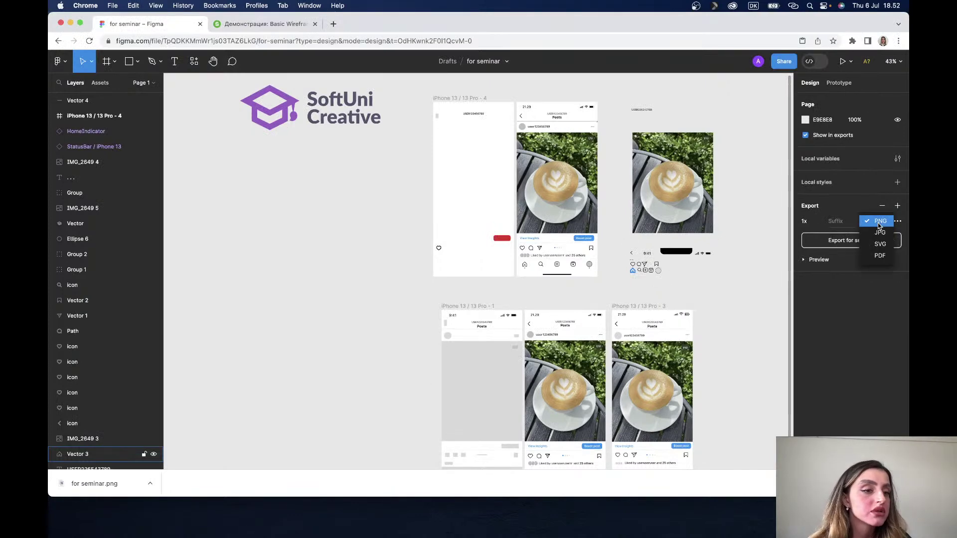
{"action": "left_click", "coordinate": [880, 243]}
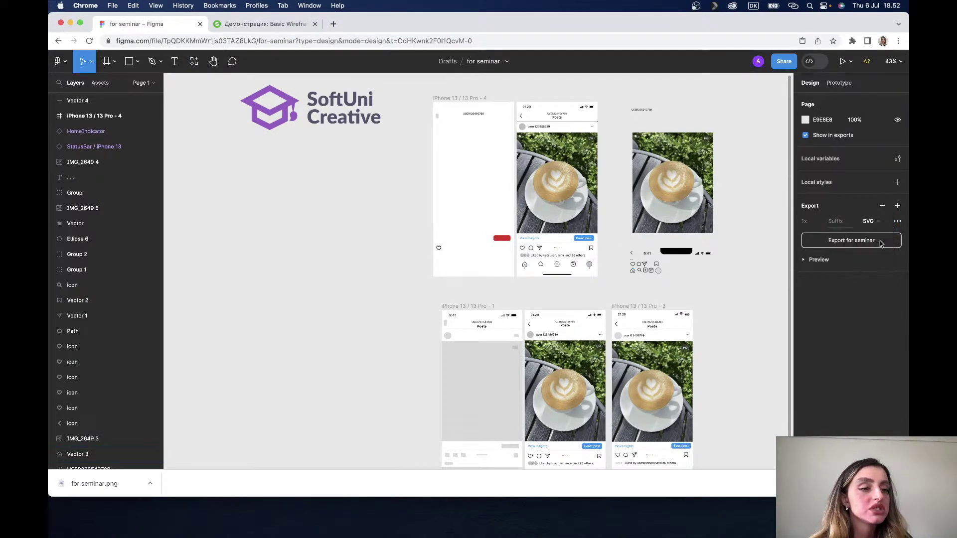
{"action": "left_click", "coordinate": [860, 244]}
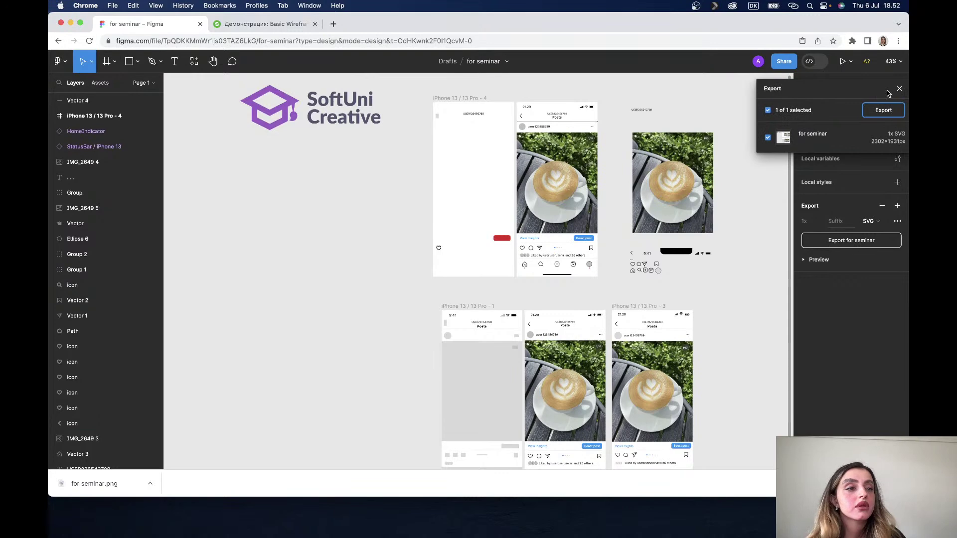
{"action": "left_click", "coordinate": [882, 111]}
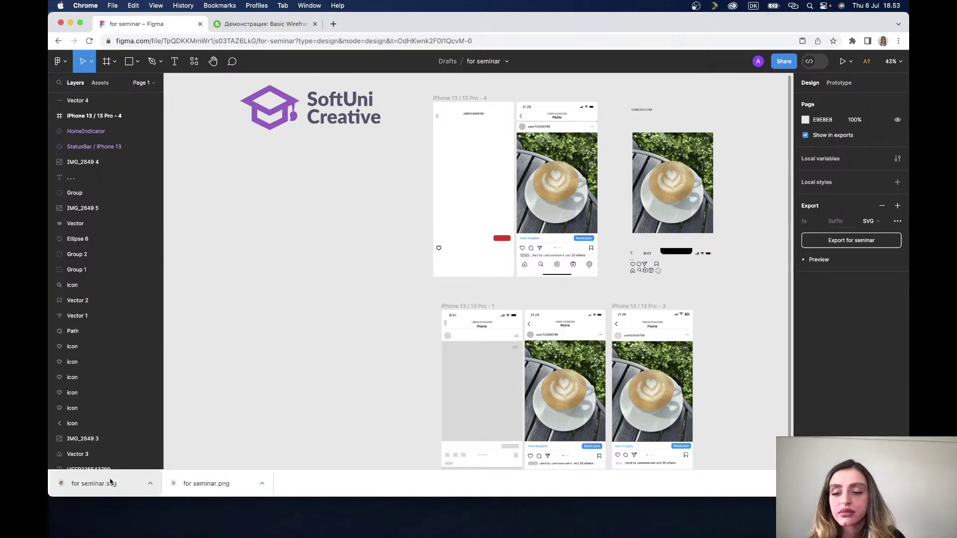
{"action": "mouse_move", "coordinate": [112, 483]}
{"action": "left_mouse_down"}
{"action": "mouse_move", "coordinate": [676, 470]}
{"action": "mouse_move", "coordinate": [642, 518]}
{"action": "mouse_move", "coordinate": [418, 257]}
{"action": "left_mouse_up"}
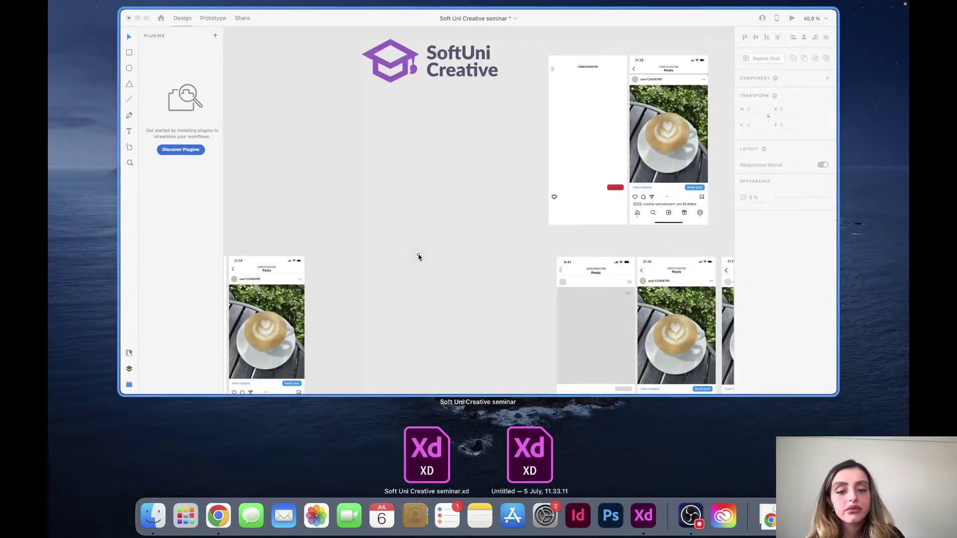
{"action": "left_click_drag", "start_coordinate": [419, 256], "coordinate": [430, 237]}
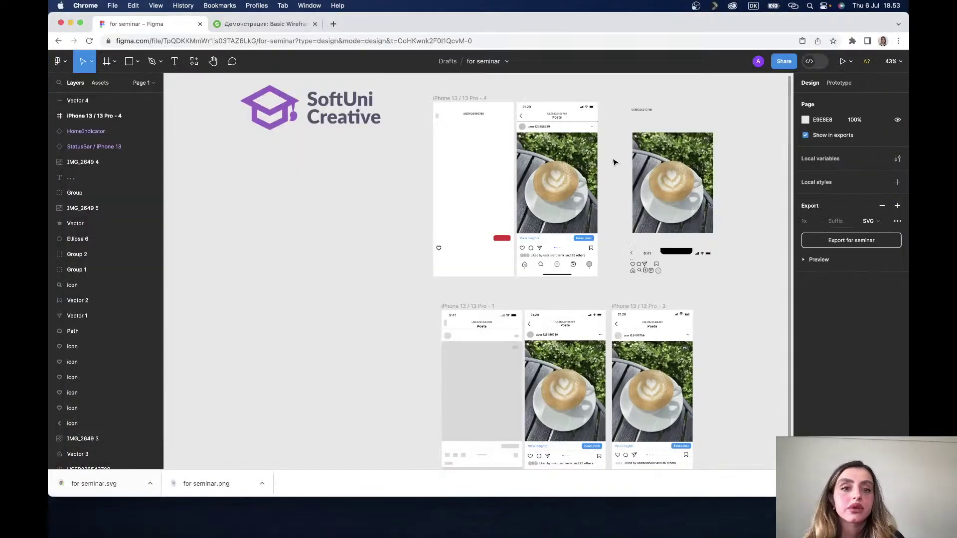
Step: Set the Figma export format back to PNG and select the red rectangle on the first phone screen
{"action": "left_click", "coordinate": [267, 24]}
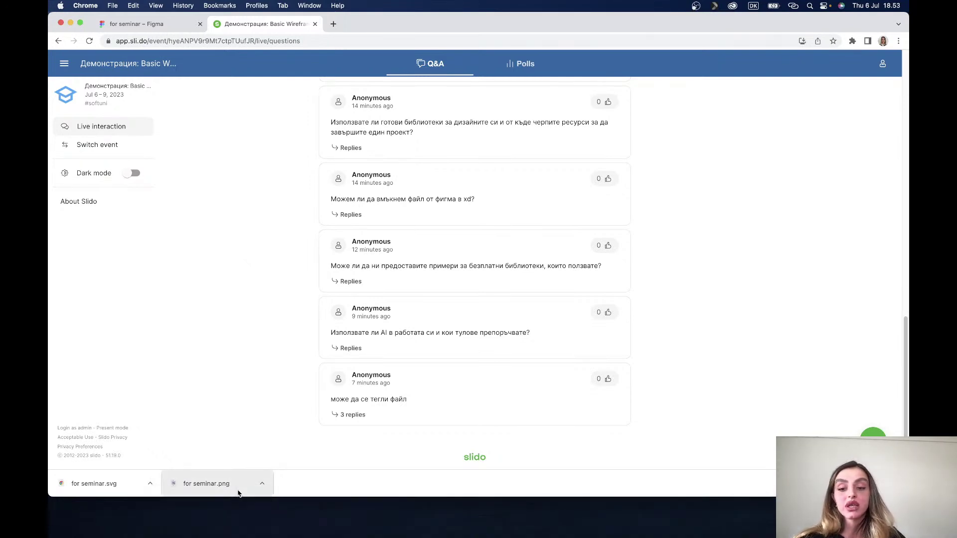
{"action": "left_click", "coordinate": [176, 27]}
{"action": "left_click", "coordinate": [879, 221]}
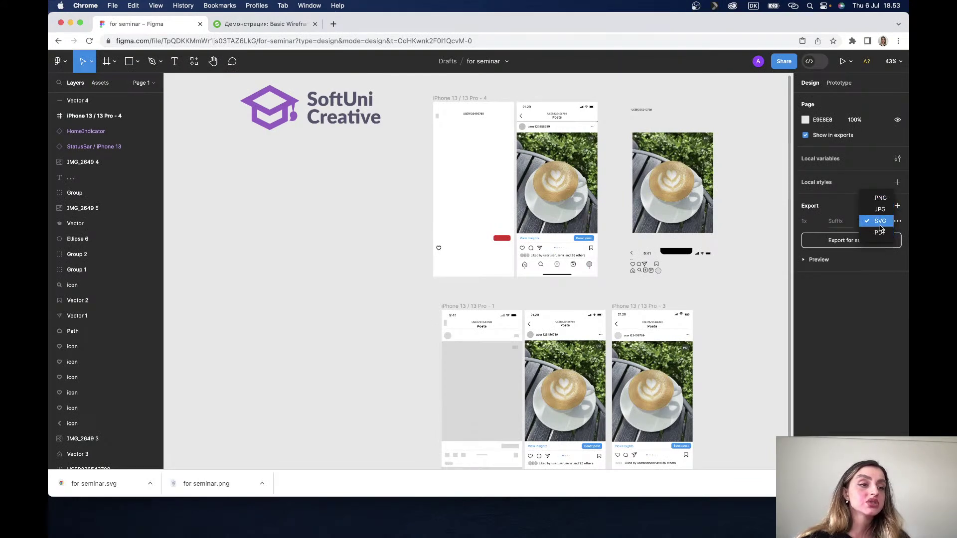
{"action": "left_click", "coordinate": [879, 198]}
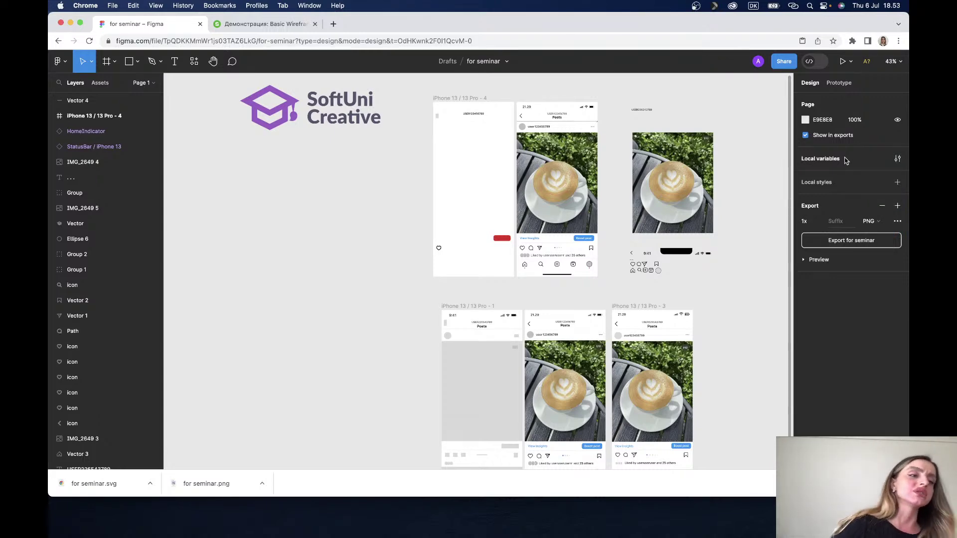
{"action": "scroll", "coordinate": [544, 158], "scroll_direction": "up", "scroll_amount": 5}
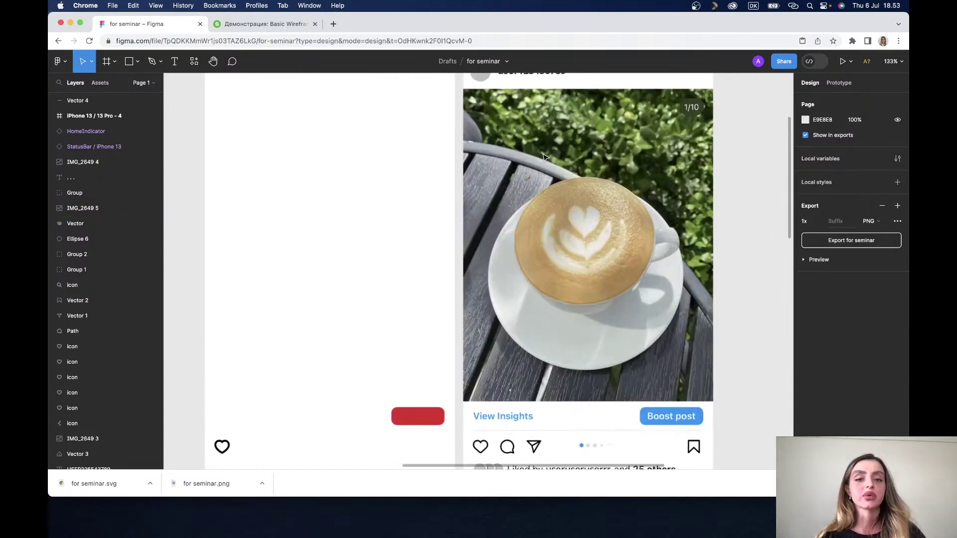
{"action": "left_click", "coordinate": [417, 416]}
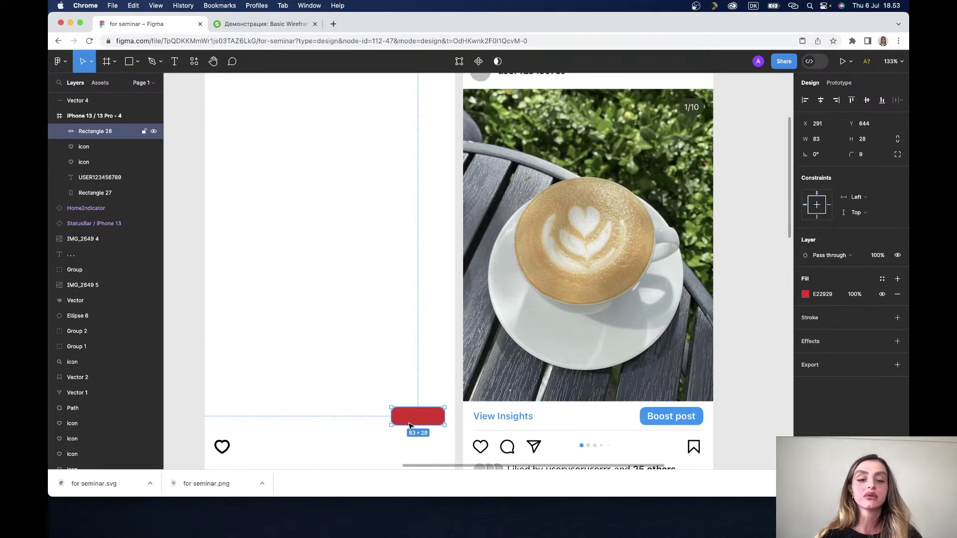
{"action": "scroll", "coordinate": [409, 426], "scroll_direction": "down", "scroll_amount": 5}
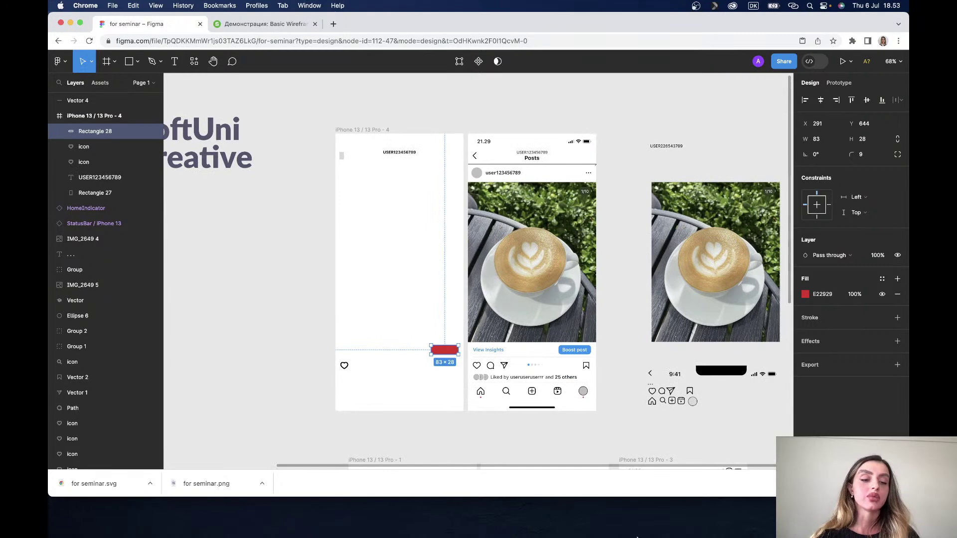
Step: Compare with the imported mockup in Adobe XD, then bring Slido's Q&A list forward
{"action": "left_click", "coordinate": [649, 513]}
{"action": "left_click", "coordinate": [617, 209]}
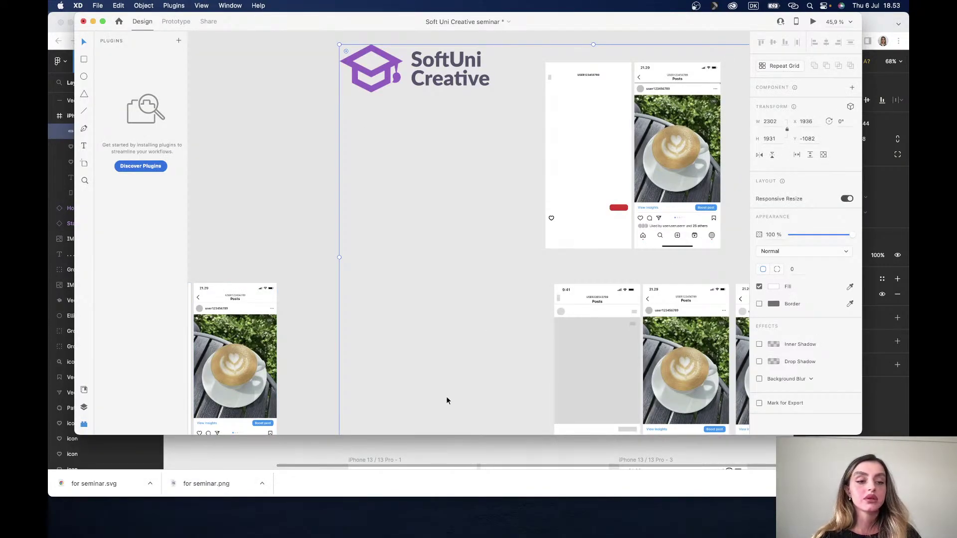
{"action": "left_click", "coordinate": [248, 445]}
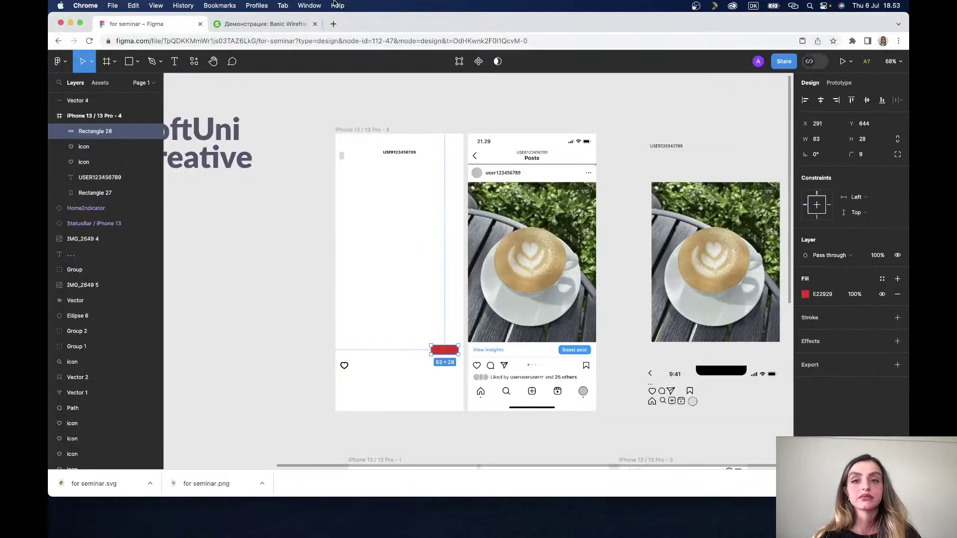
{"action": "left_click", "coordinate": [282, 24]}
Step: Dismiss Chrome's downloads bar over the Slido Q&A list
{"action": "scroll", "coordinate": [433, 363], "scroll_direction": "up", "scroll_amount": 1}
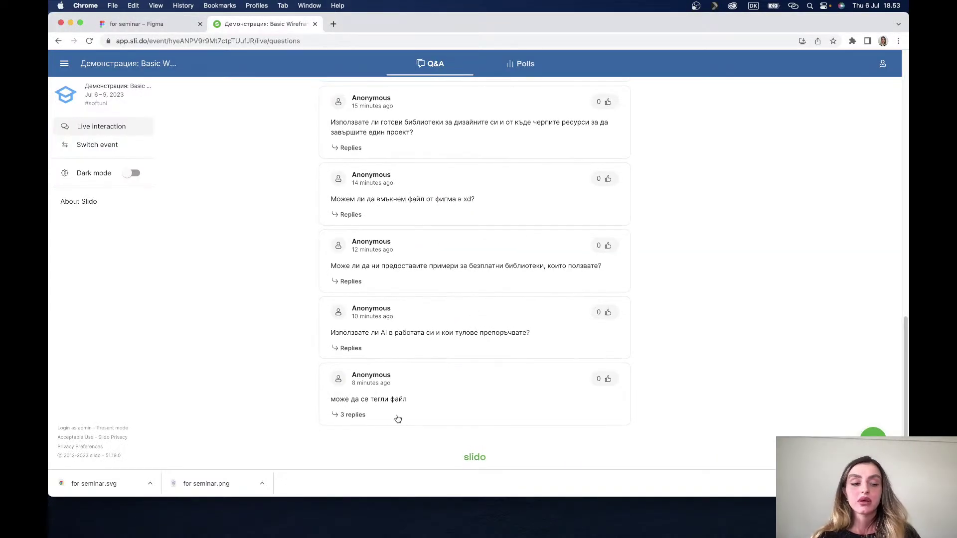
{"action": "left_click", "coordinate": [897, 483]}
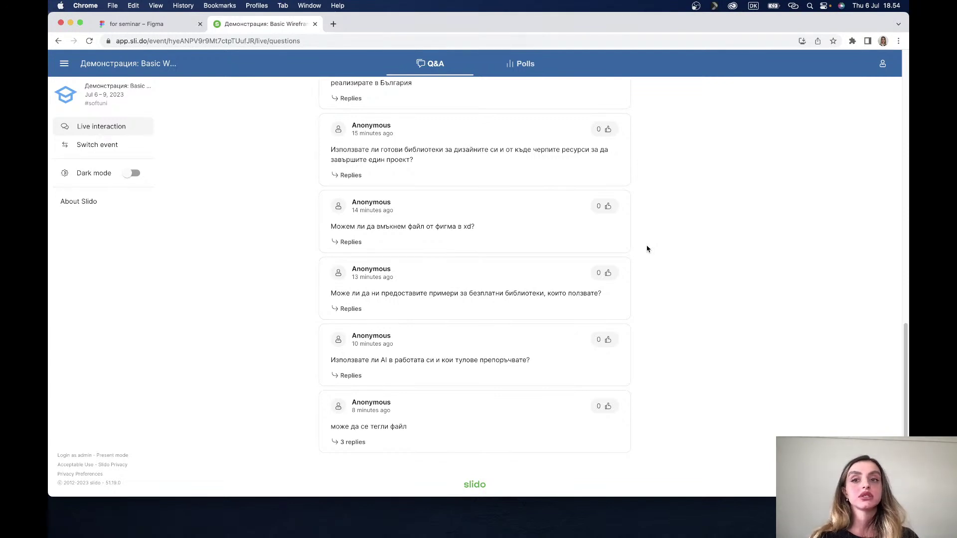
Step: Back in Figma, delete the Vector 4 line under the Posts header, leaving nothing selected
{"action": "left_click", "coordinate": [170, 25]}
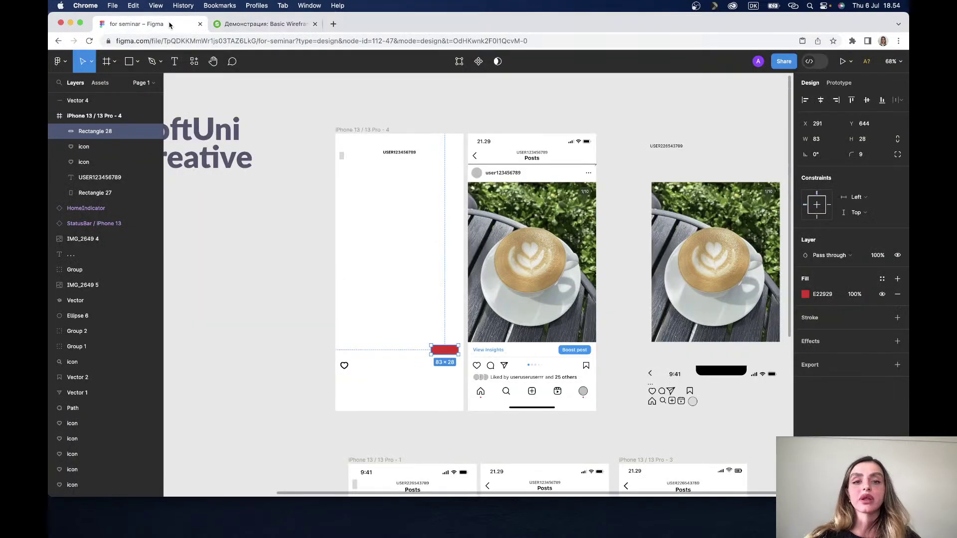
{"action": "left_click", "coordinate": [423, 108]}
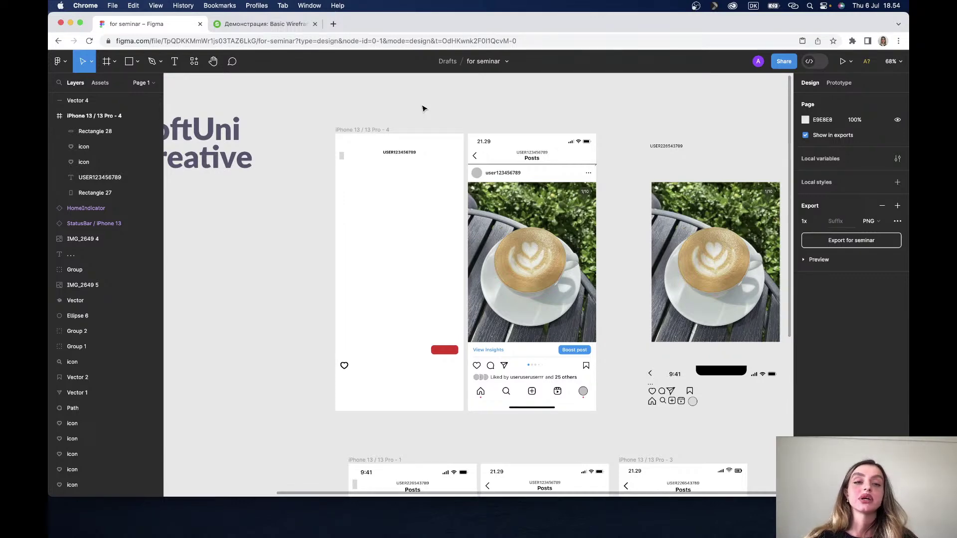
{"action": "left_click", "coordinate": [575, 166]}
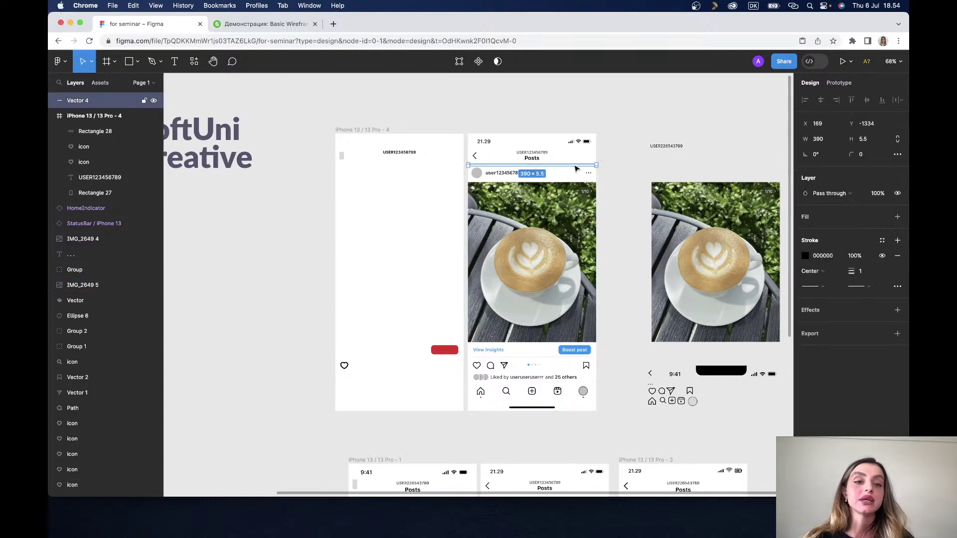
{"action": "key", "text": "Delete"}
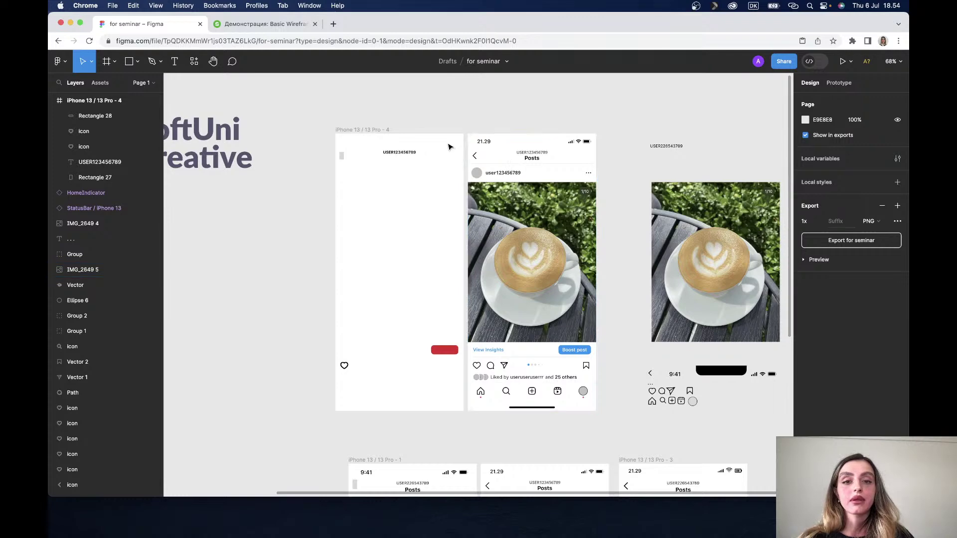
{"action": "left_click", "coordinate": [390, 138]}
{"action": "left_click", "coordinate": [387, 143]}
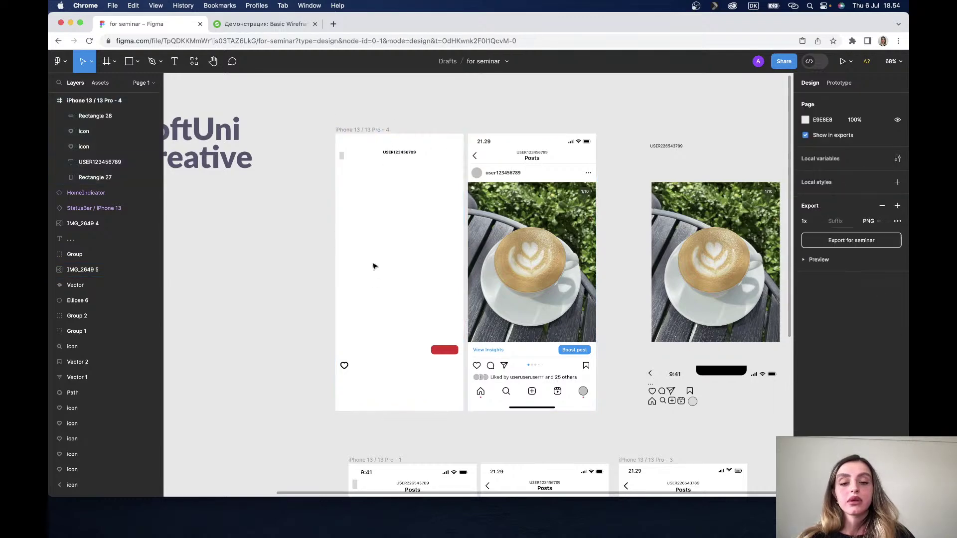
Step: Drag the iPhone 13 / 13 Pro - 4 frame's bottom edge down, from 1606 to 3147 tall
{"action": "right_click", "coordinate": [344, 146]}
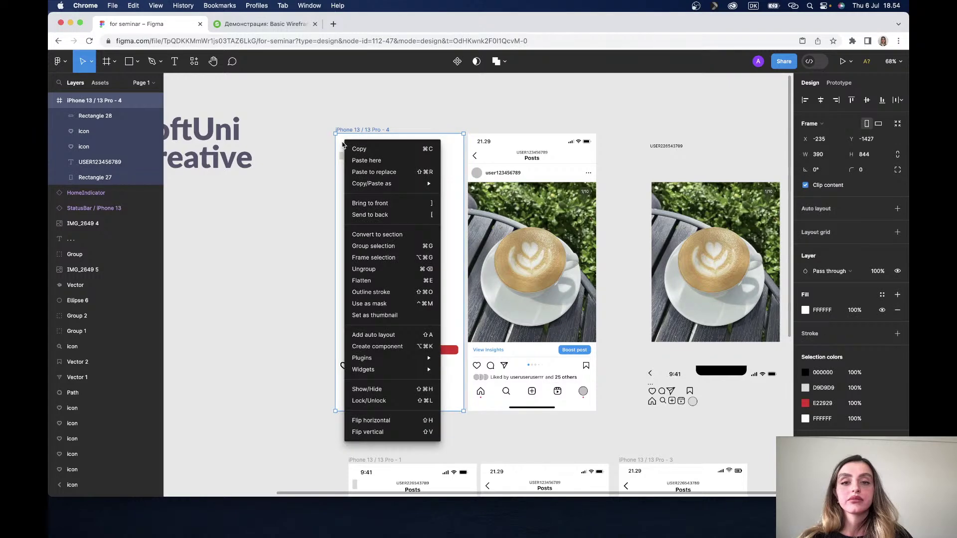
{"action": "left_click", "coordinate": [442, 400]}
{"action": "scroll", "coordinate": [406, 412], "scroll_direction": "down", "scroll_amount": 5}
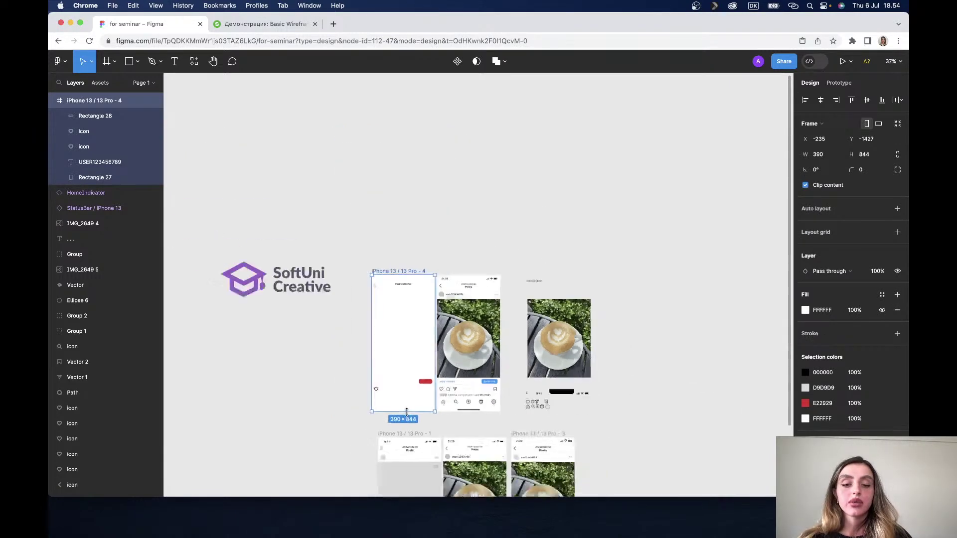
{"action": "scroll", "coordinate": [406, 412], "scroll_direction": "down", "scroll_amount": 5}
{"action": "left_click_drag", "start_coordinate": [406, 412], "coordinate": [404, 474]}
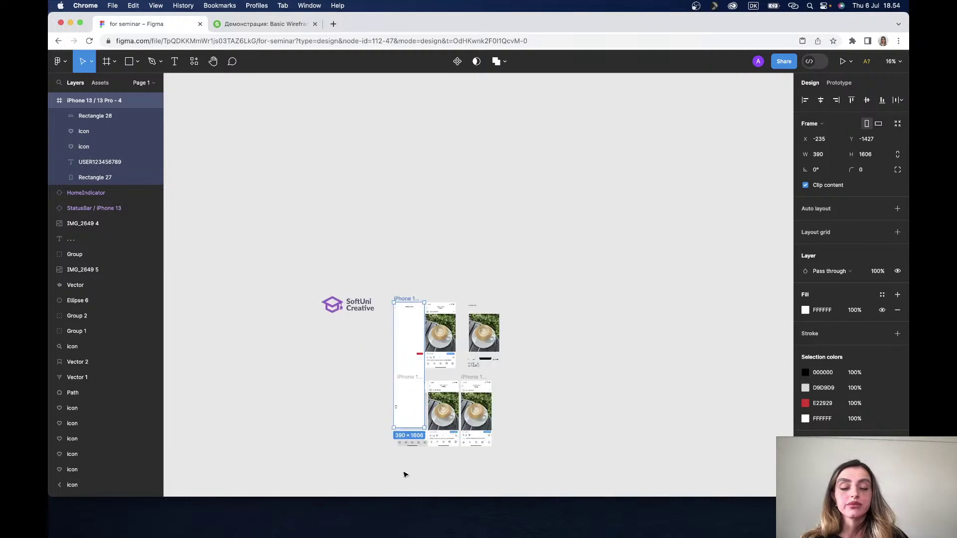
{"action": "scroll", "coordinate": [405, 474], "scroll_direction": "down", "scroll_amount": 5}
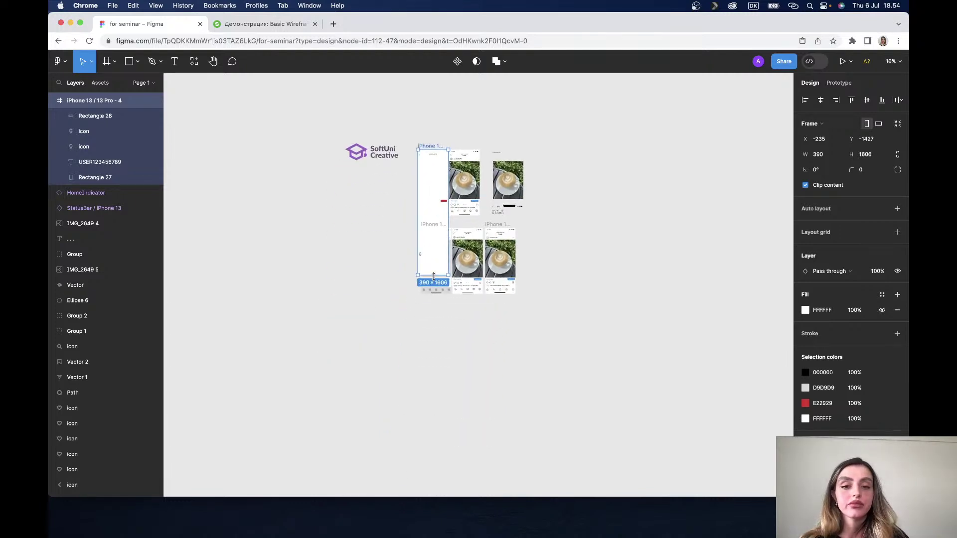
{"action": "left_click_drag", "start_coordinate": [433, 276], "coordinate": [433, 395]}
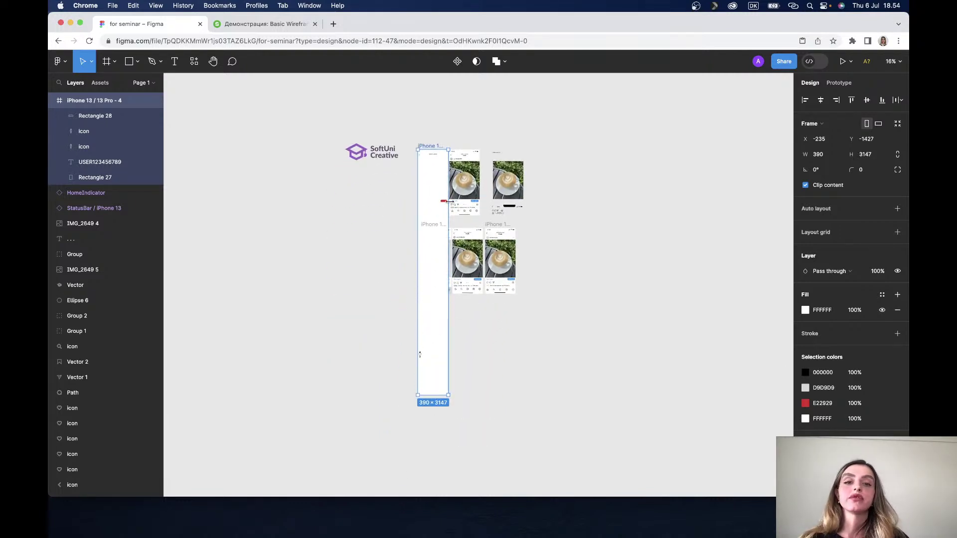
{"action": "scroll", "coordinate": [450, 201], "scroll_direction": "up", "scroll_amount": 3}
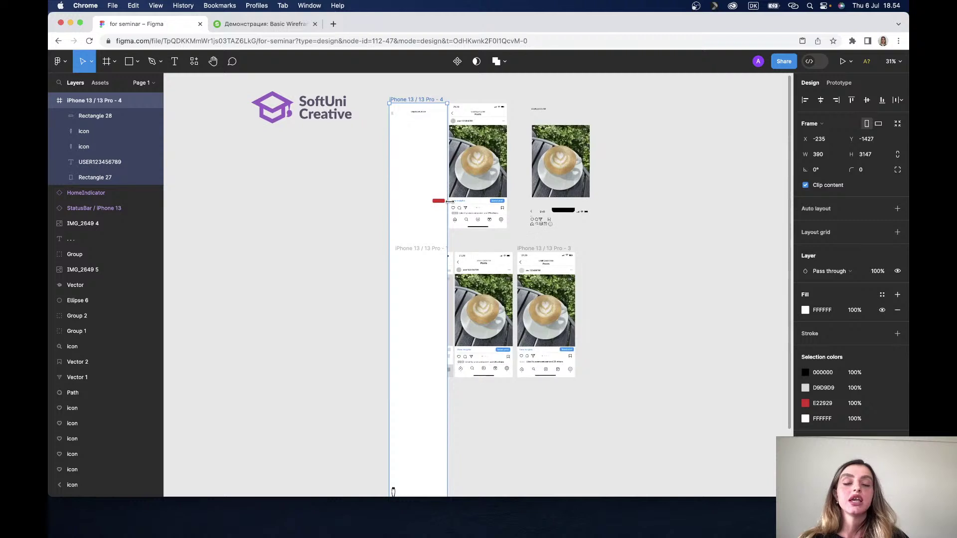
{"action": "left_click", "coordinate": [661, 136]}
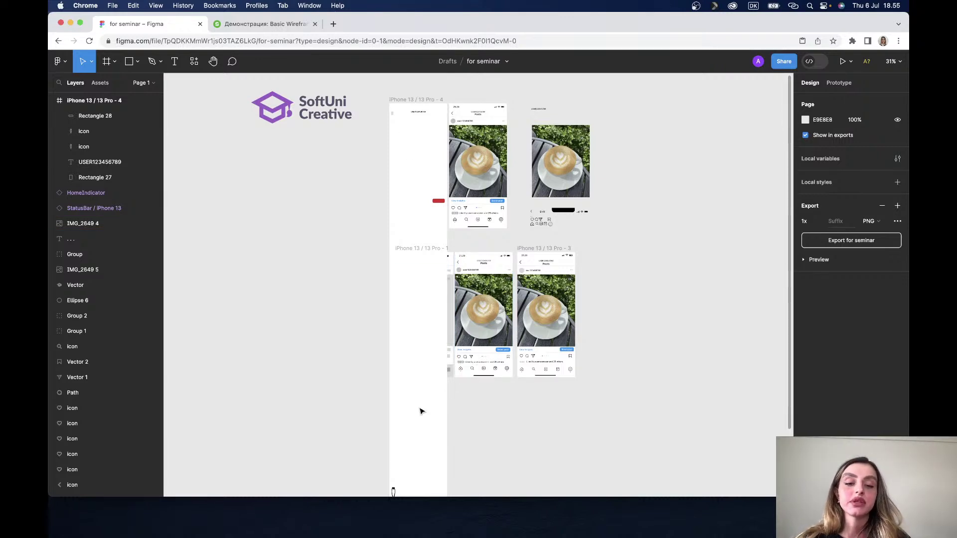
Step: Check the icon and placeholder blocks at the frame's bottom, then go to Slido's latest questions
{"action": "scroll", "coordinate": [421, 410], "scroll_direction": "down", "scroll_amount": 5}
{"action": "scroll", "coordinate": [421, 410], "scroll_direction": "down", "scroll_amount": 2}
{"action": "scroll", "coordinate": [420, 411], "scroll_direction": "up", "scroll_amount": 4}
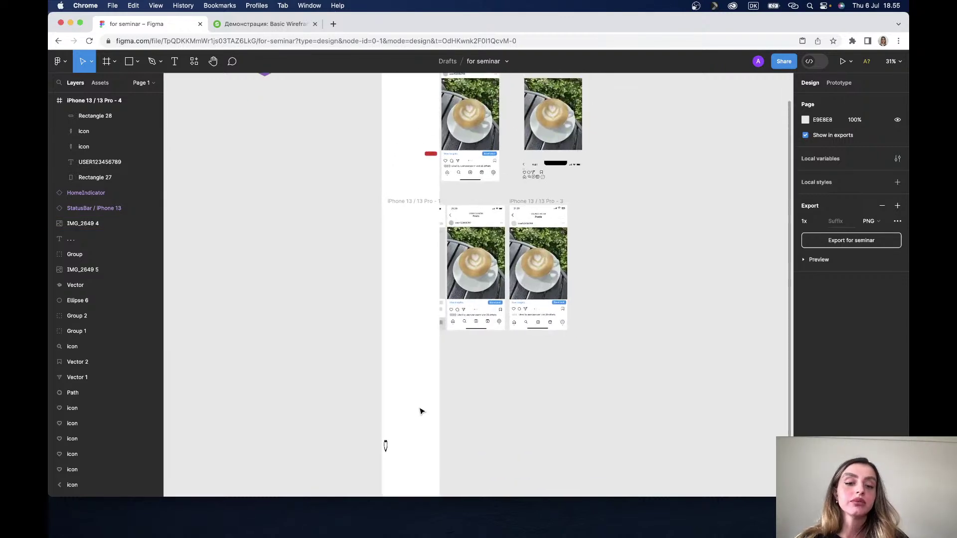
{"action": "left_click", "coordinate": [385, 445]}
{"action": "left_click", "coordinate": [630, 276]}
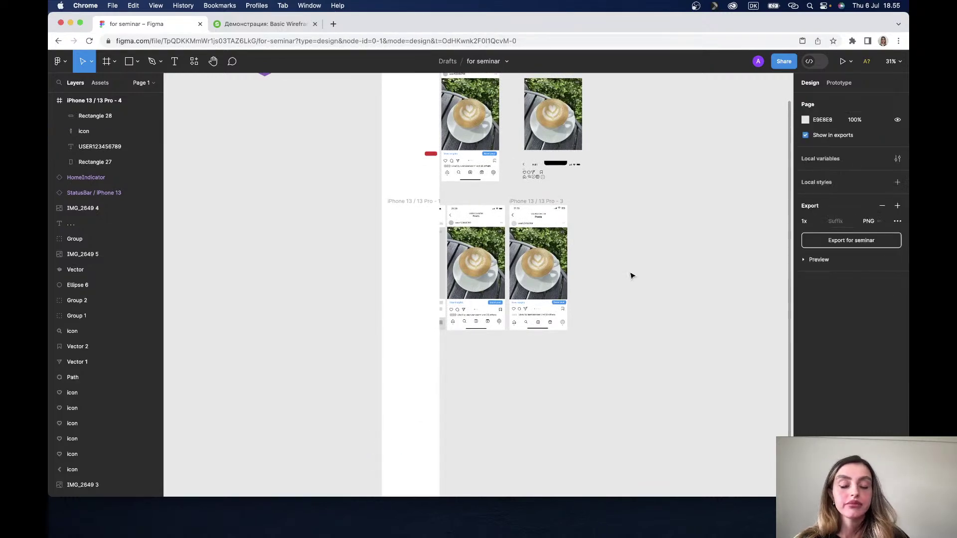
{"action": "scroll", "coordinate": [403, 348], "scroll_direction": "up", "scroll_amount": 5}
{"action": "left_click", "coordinate": [404, 403]}
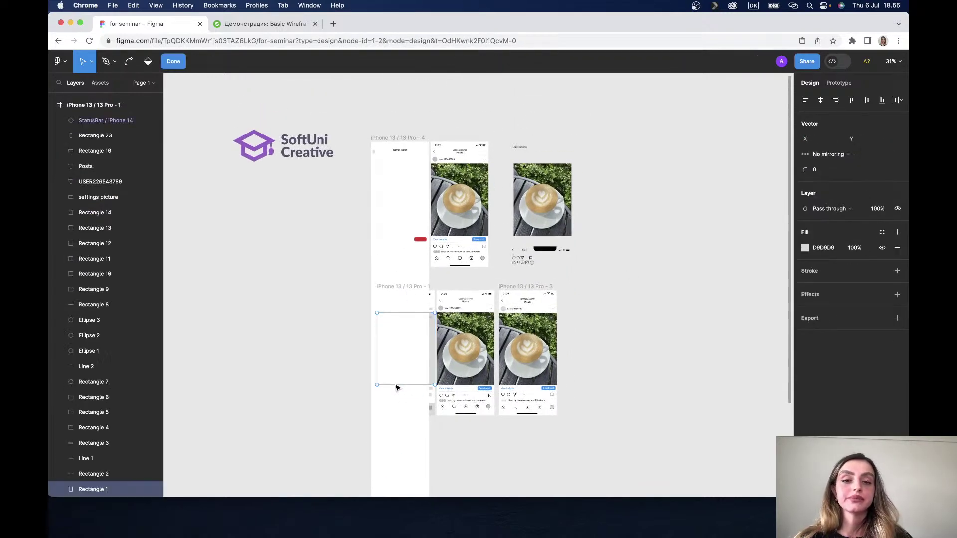
{"action": "left_click", "coordinate": [273, 25]}
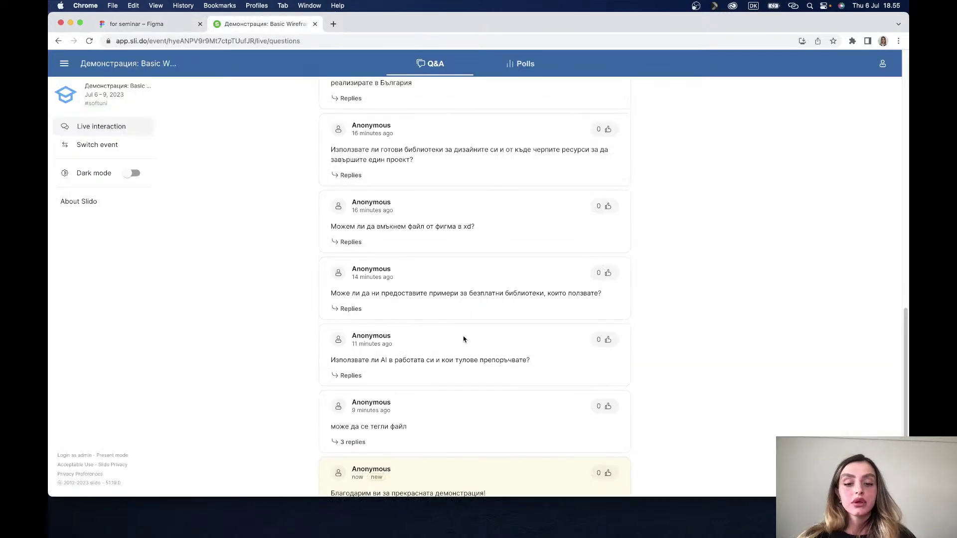
{"action": "scroll", "coordinate": [464, 337], "scroll_direction": "down", "scroll_amount": 3}
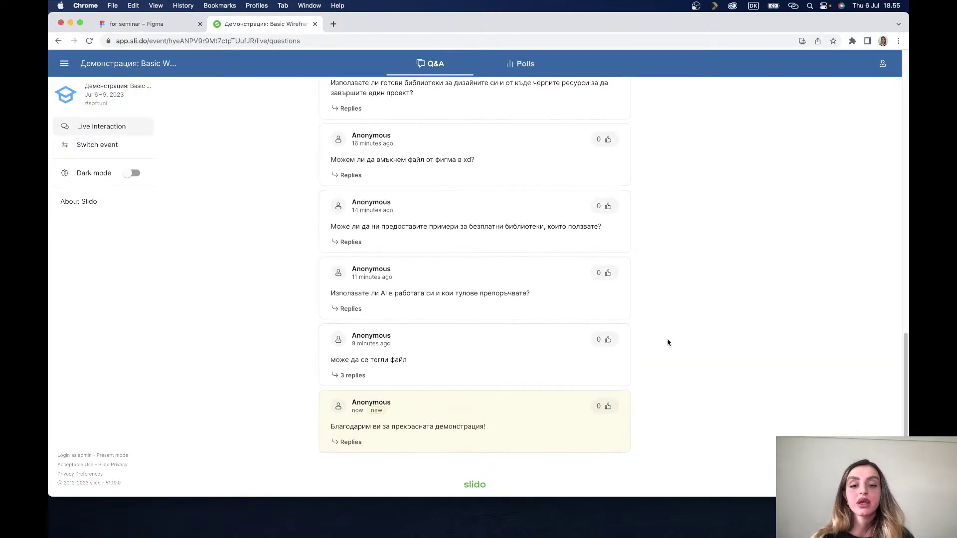